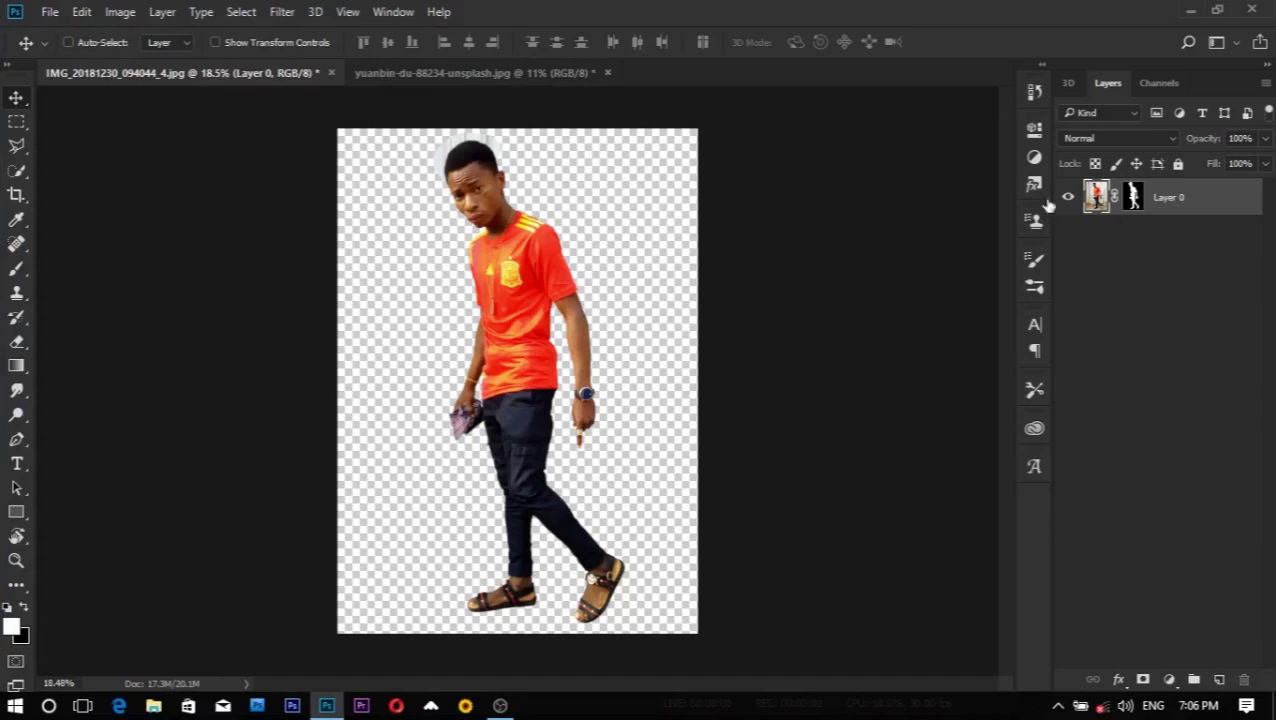
Step: Drag the cut-out man from Layer 0 into the bike photo, dropping him beside the bike
left_click_drag(492, 188, 494, 286)
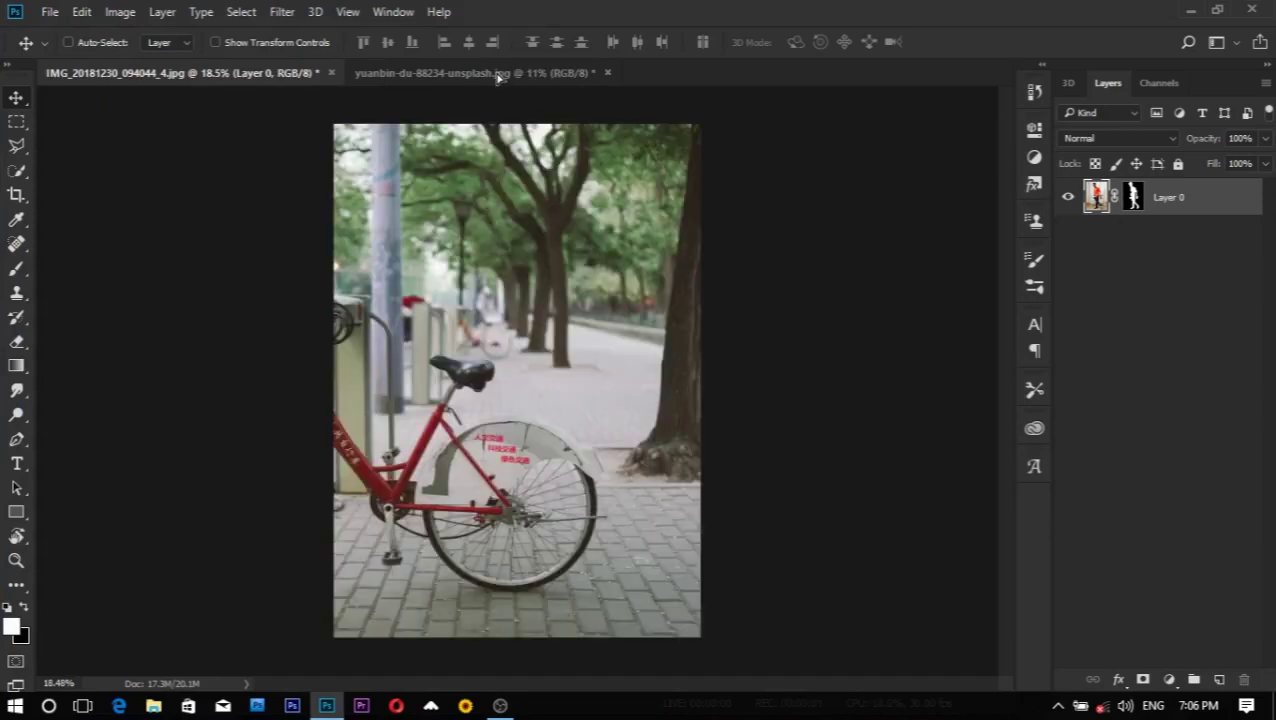
left_click_drag(494, 290, 520, 428)
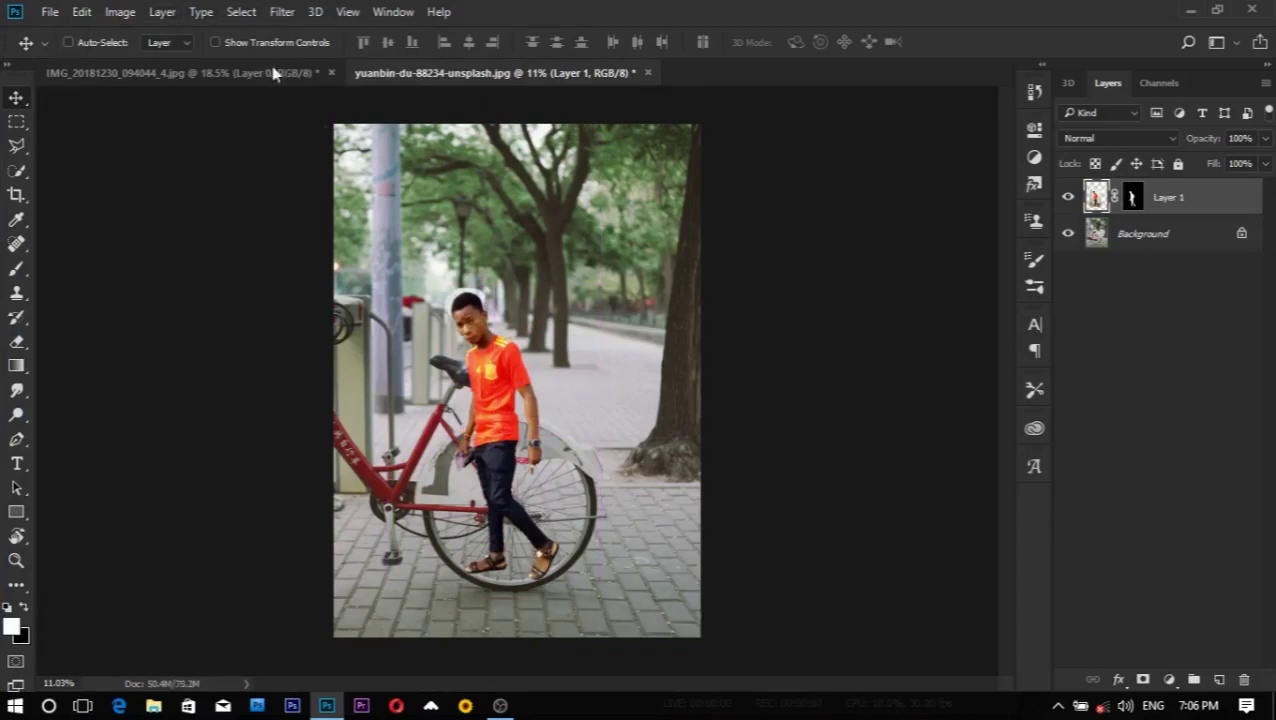
Step: Scale the man's layer up to about 157% with Free Transform
key("ctrl+t")
left_click_drag(600, 288, 662, 202)
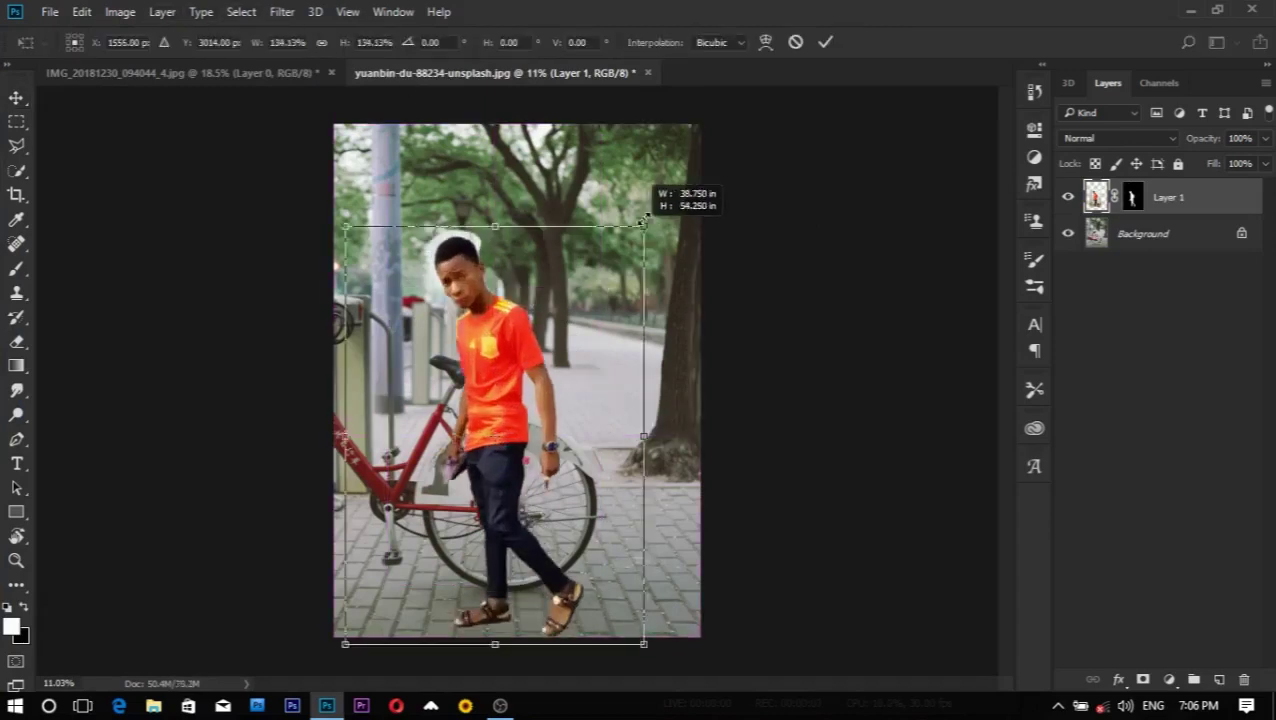
left_click_drag(468, 304, 477, 268)
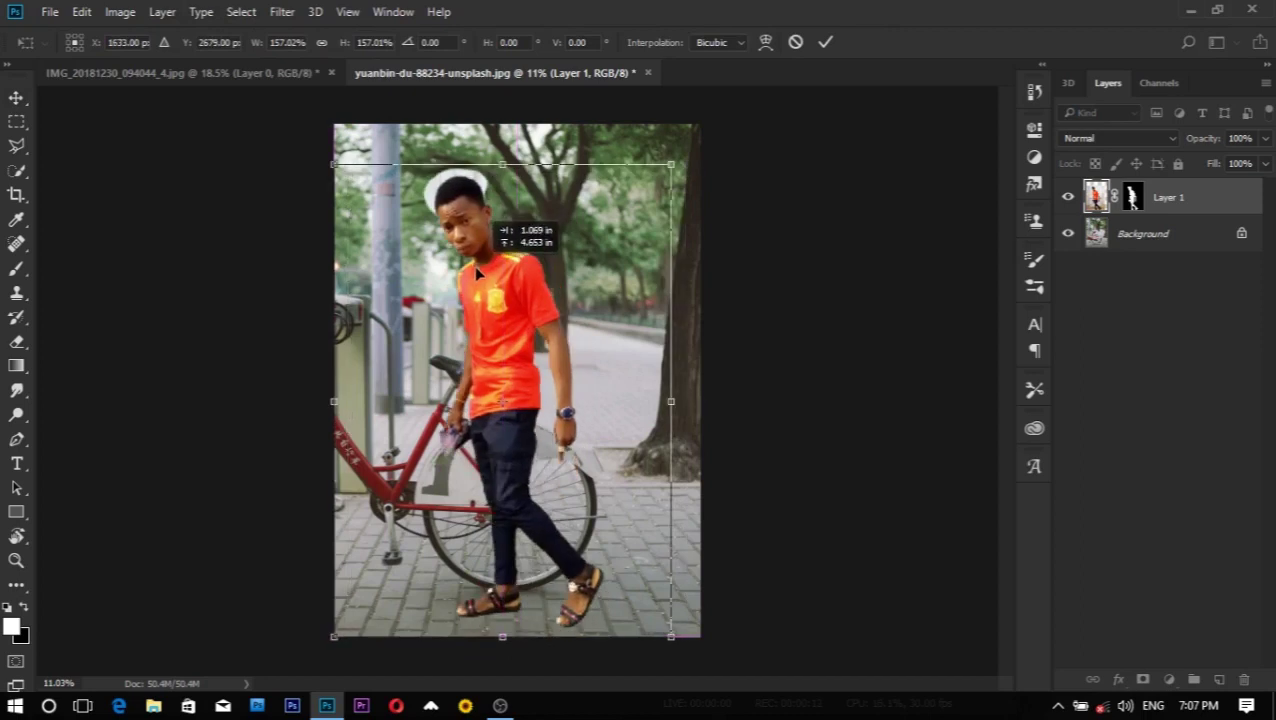
key("Return")
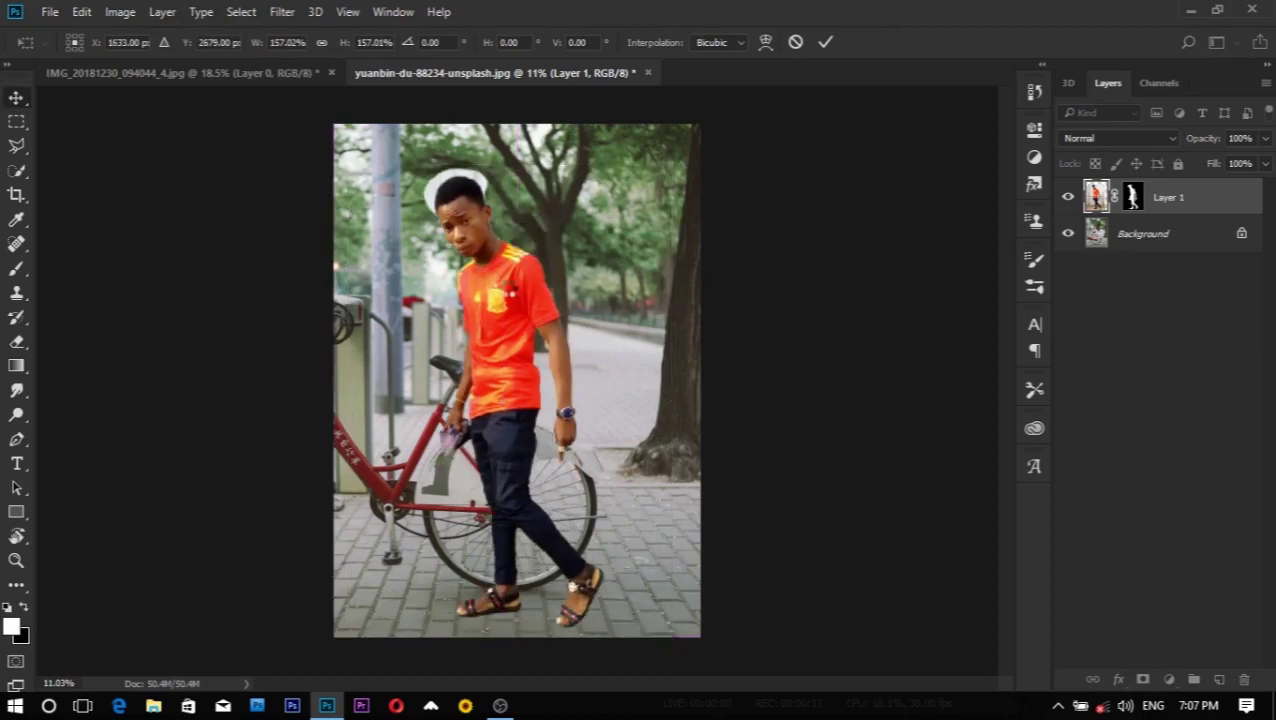
Step: Nudge the man slightly down and right into place beside the bike
left_click_drag(483, 279, 500, 303)
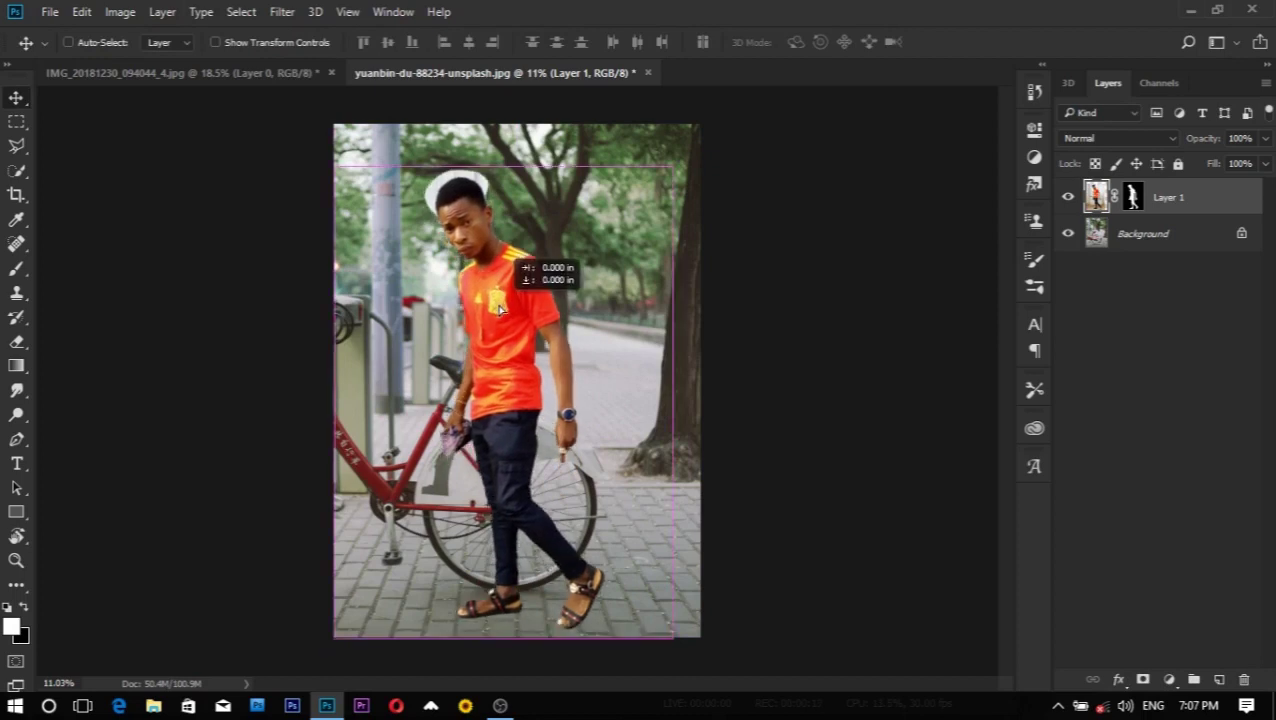
key("shift+Right")
key("shift+Down")
key("shift+Right")
key("shift+Right")
key("shift+Right")
key("shift+Down")
key("shift+Right")
key("shift+Down")
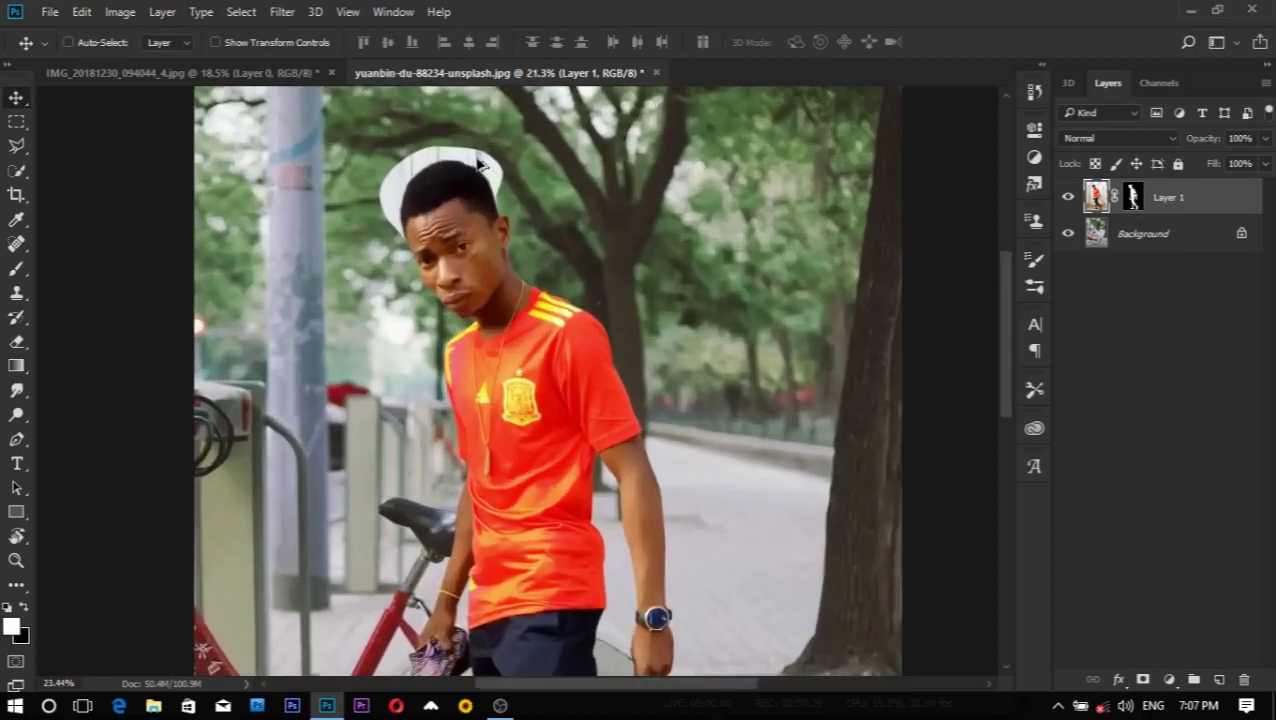
Step: Zoom in and paint black on Layer 1's mask over the halo beside the head
left_click_drag(466, 181, 516, 208)
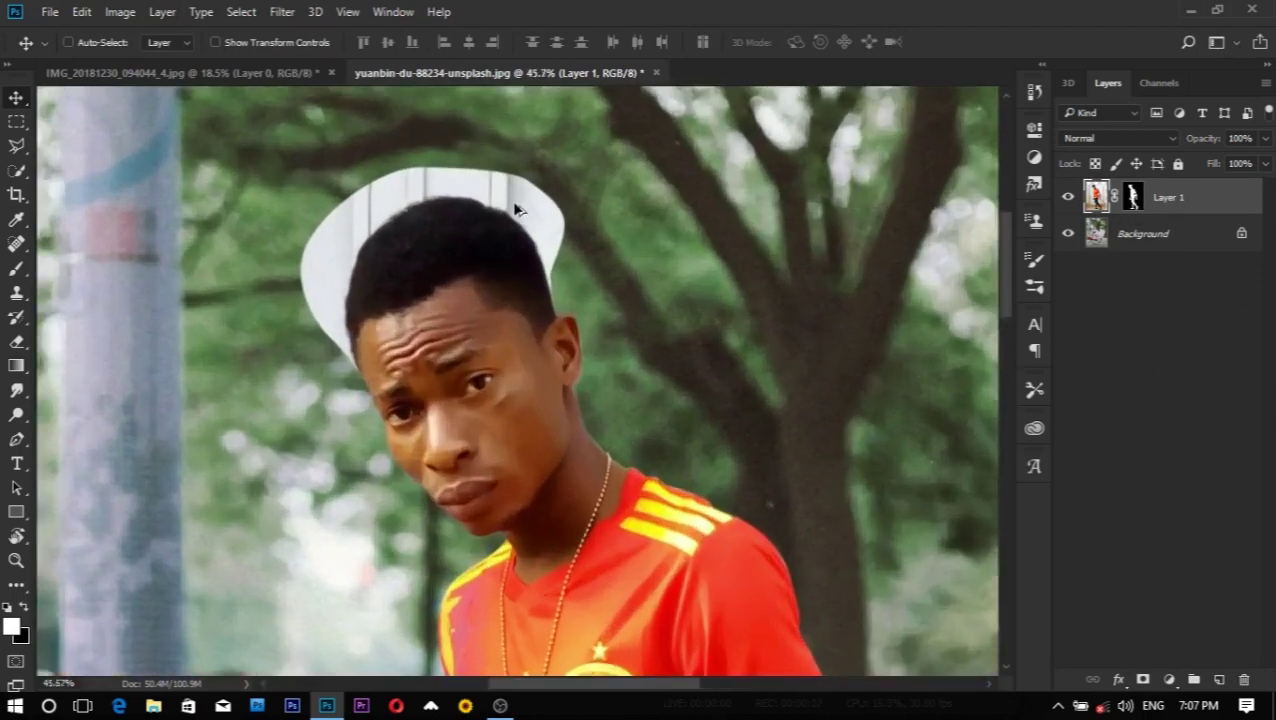
left_click(16, 268)
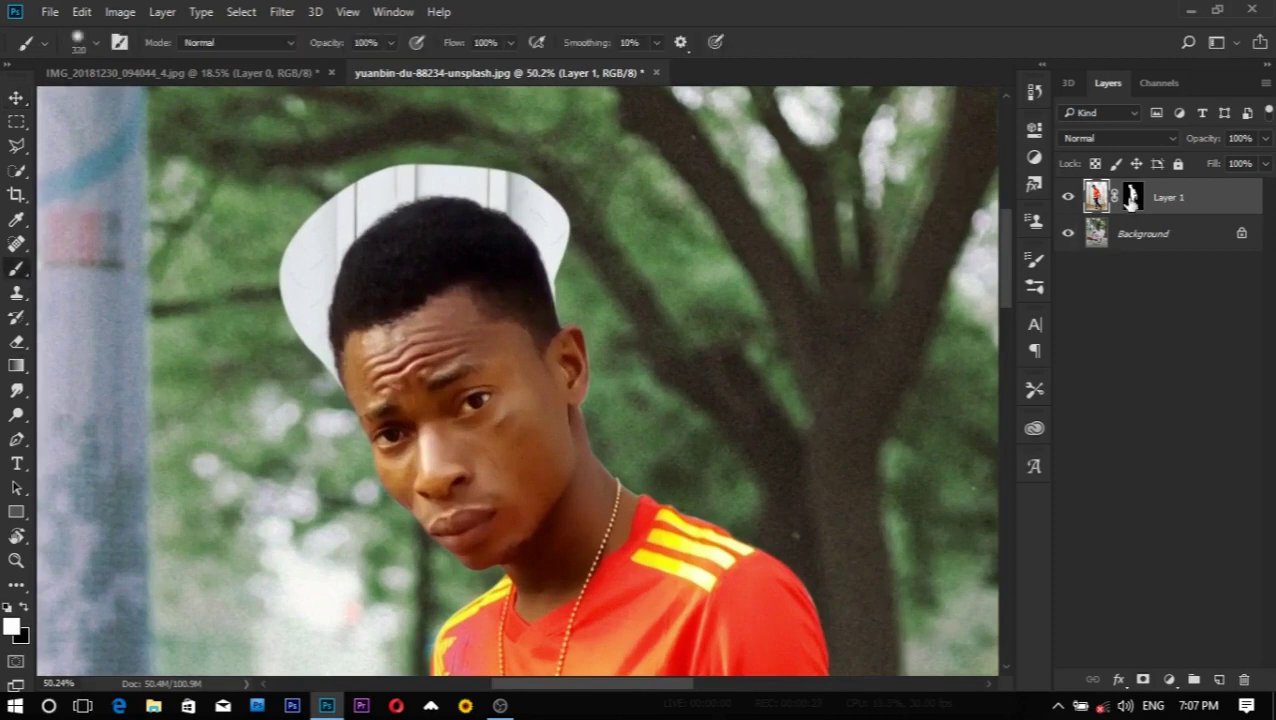
left_click(1132, 197)
scroll(464, 205, "up", 2)
key("x")
scroll(362, 192, "up", 1)
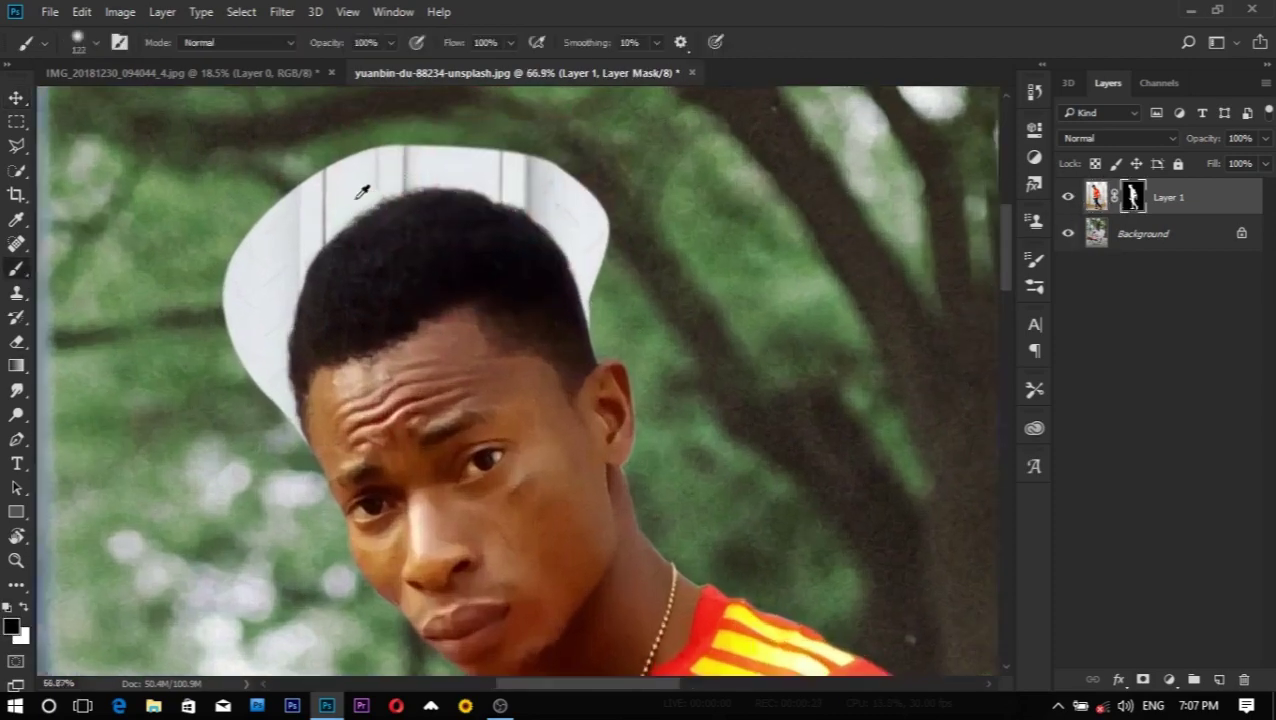
scroll(362, 192, "up", 1)
mouse_move(228, 233)
left_mouse_down()
mouse_move(196, 375)
mouse_move(262, 191)
mouse_move(632, 125)
mouse_move(541, 125)
mouse_move(637, 162)
mouse_move(706, 290)
left_mouse_up()
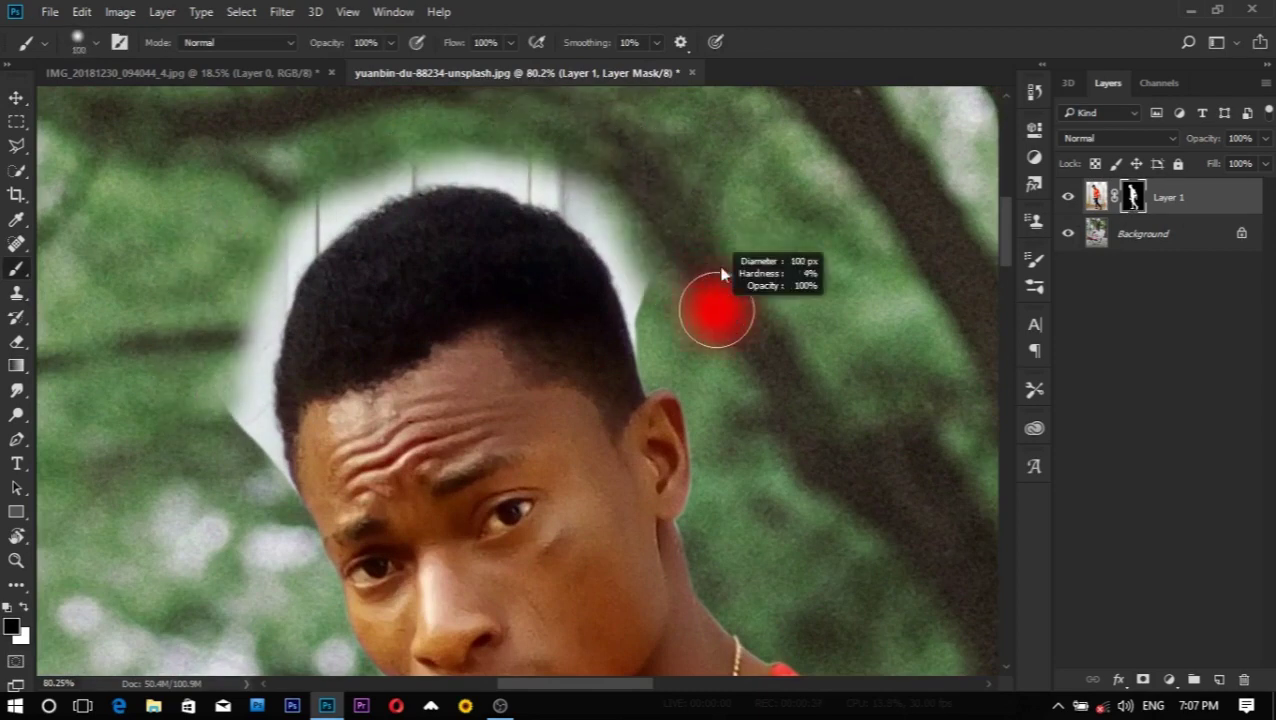
mouse_move(670, 319)
left_mouse_down()
mouse_move(664, 271)
mouse_move(615, 190)
mouse_move(516, 134)
mouse_move(399, 131)
mouse_move(308, 179)
mouse_move(241, 295)
mouse_move(222, 393)
mouse_move(242, 530)
left_mouse_up()
Step: With a smaller brush, erase the remaining halo along the left hair edge
scroll(242, 530, "up", 3)
mouse_move(312, 392)
left_mouse_down()
mouse_move(292, 409)
mouse_move(283, 313)
left_mouse_up()
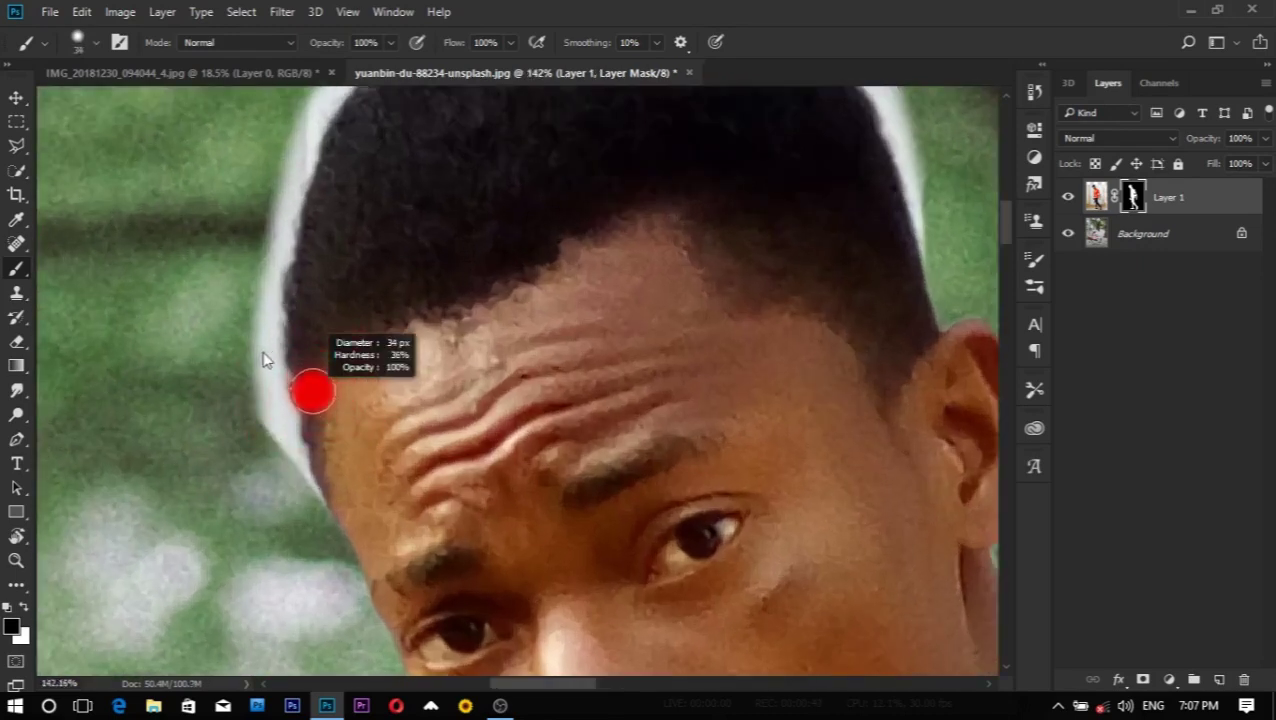
left_click_drag(279, 321, 265, 359)
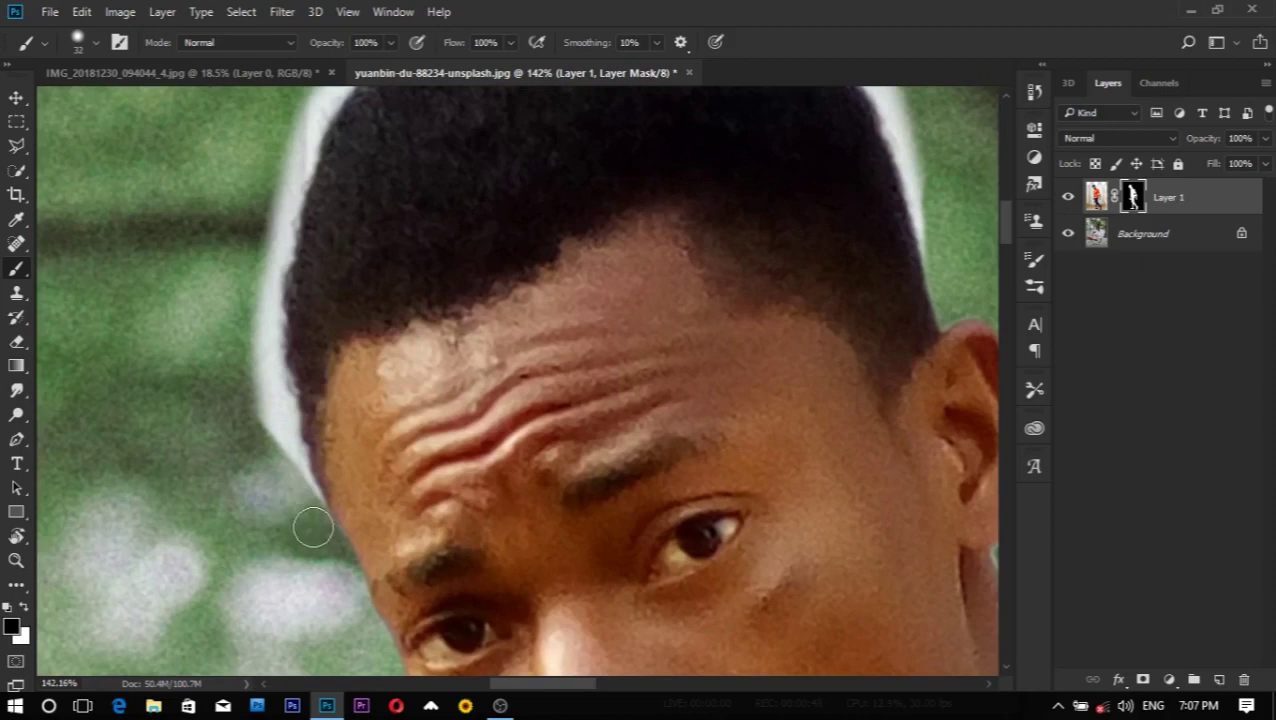
mouse_move(297, 470)
left_mouse_down()
mouse_move(276, 413)
mouse_move(272, 250)
mouse_move(305, 137)
mouse_move(371, 123)
left_mouse_up()
scroll(371, 123, "up", 1)
scroll(493, 205, "up", 2)
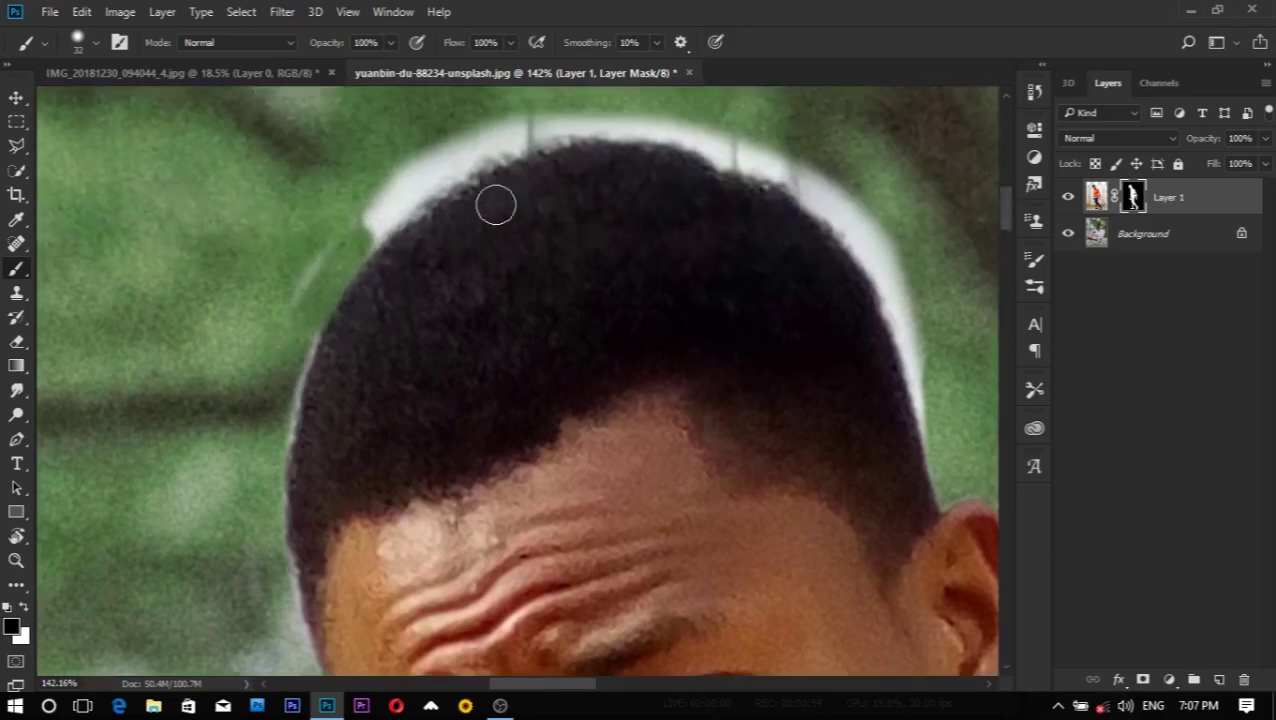
scroll(441, 302, "up", 2)
Step: Mask away the light fringe along the top-left and top edges of the hair
mouse_move(368, 362)
left_mouse_down()
mouse_move(498, 276)
mouse_move(571, 256)
mouse_move(692, 265)
mouse_move(789, 308)
mouse_move(871, 377)
mouse_move(916, 461)
mouse_move(945, 586)
mouse_move(860, 327)
mouse_move(683, 262)
mouse_move(450, 273)
mouse_move(338, 377)
mouse_move(273, 470)
left_mouse_up()
scroll(290, 350, "down", 2)
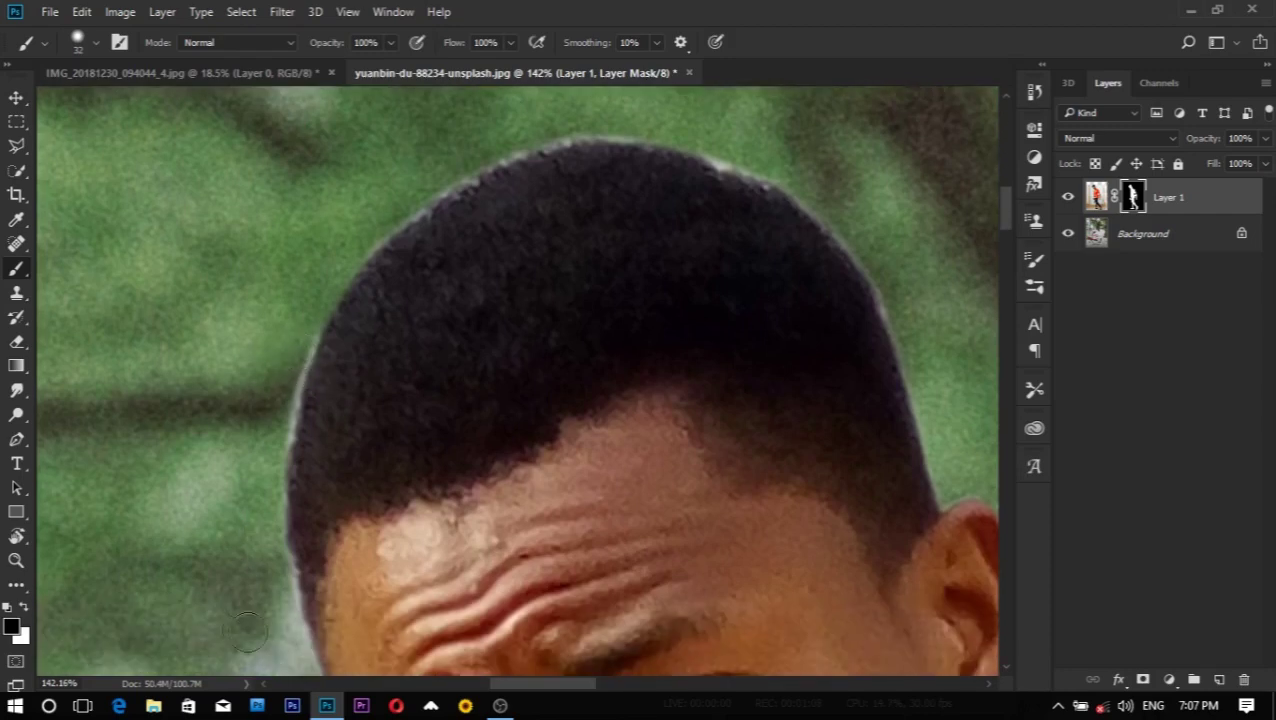
scroll(265, 441, "down", 2)
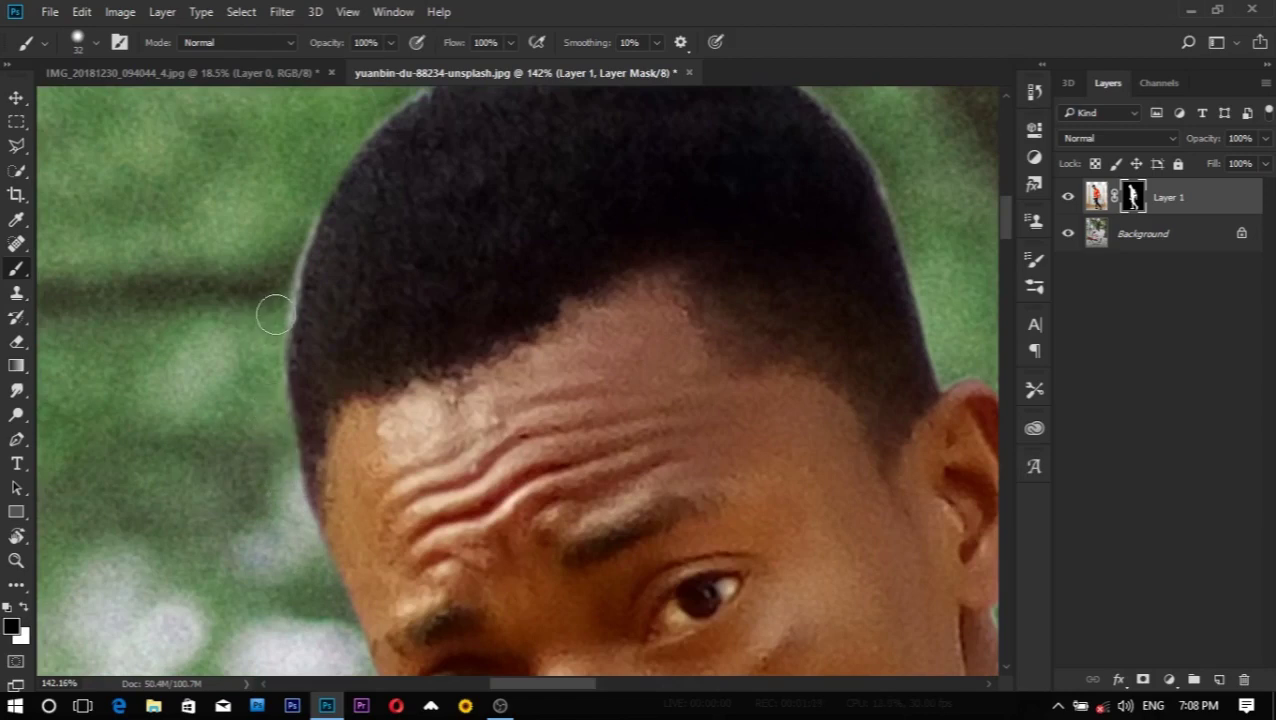
scroll(385, 245, "up", 2)
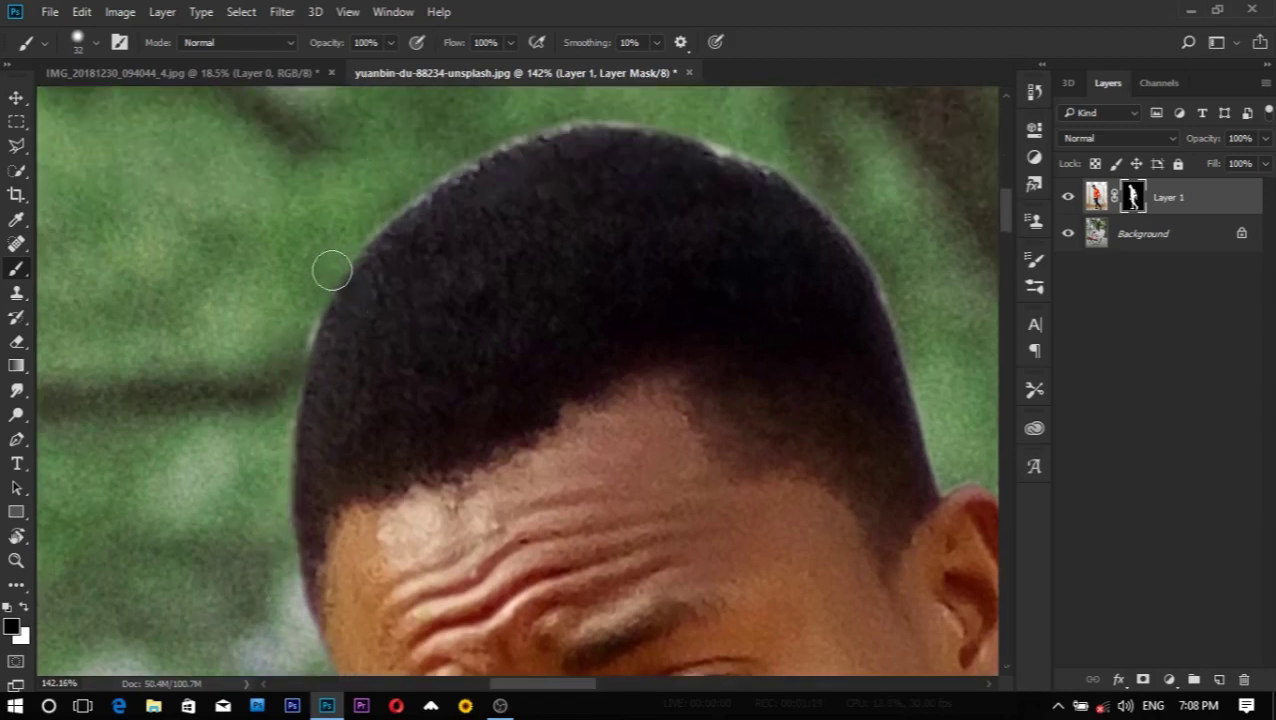
scroll(427, 193, "down", 5)
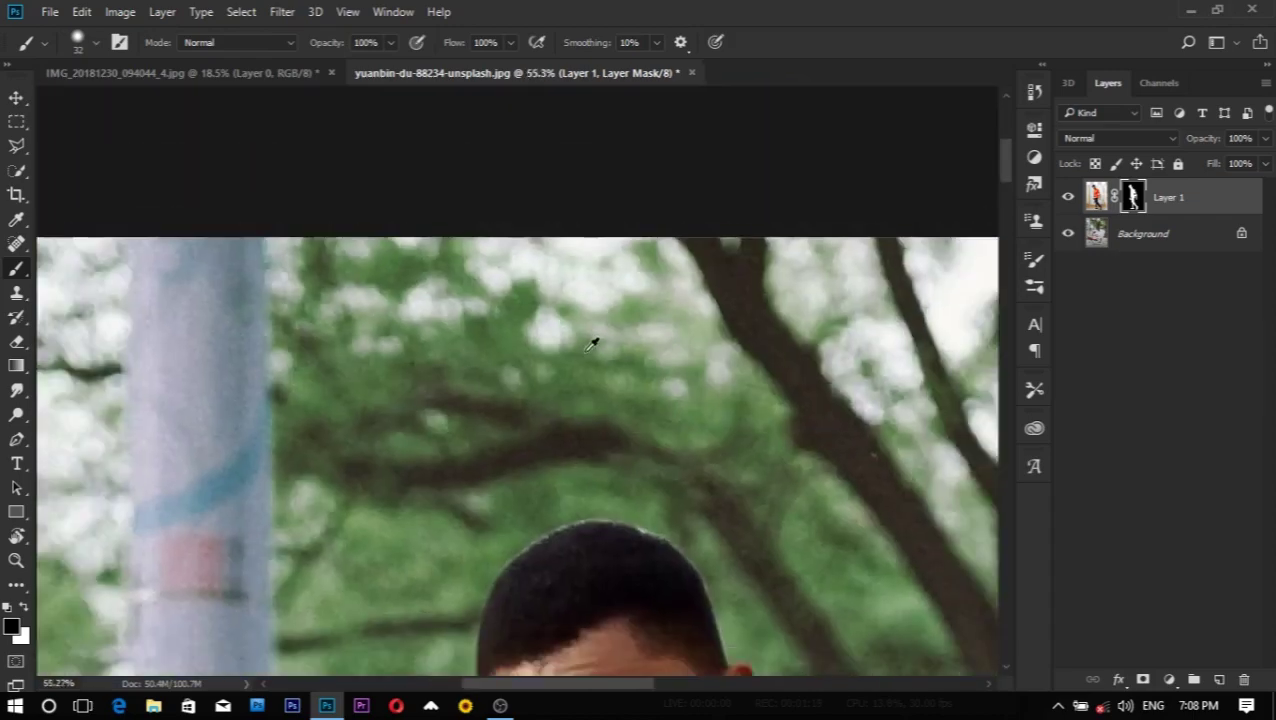
scroll(581, 507, "up", 3)
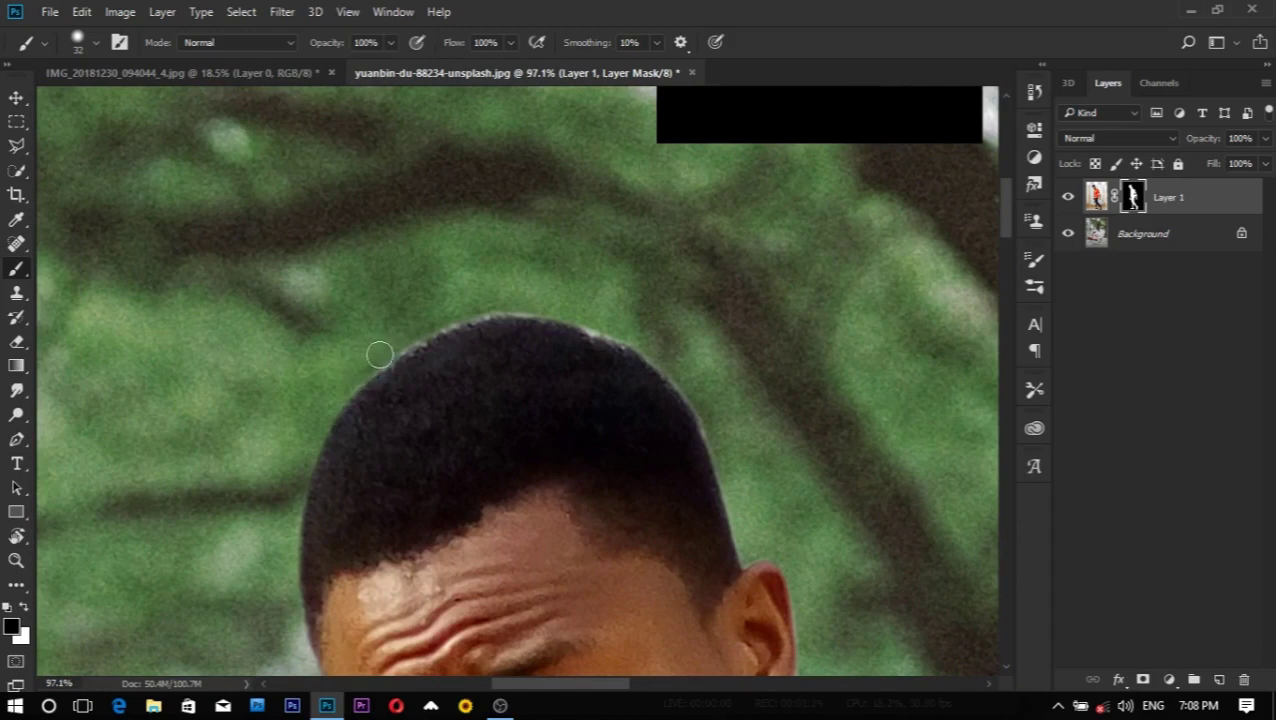
mouse_move(495, 302)
left_mouse_down()
mouse_move(579, 315)
mouse_move(651, 349)
mouse_move(697, 393)
left_mouse_up()
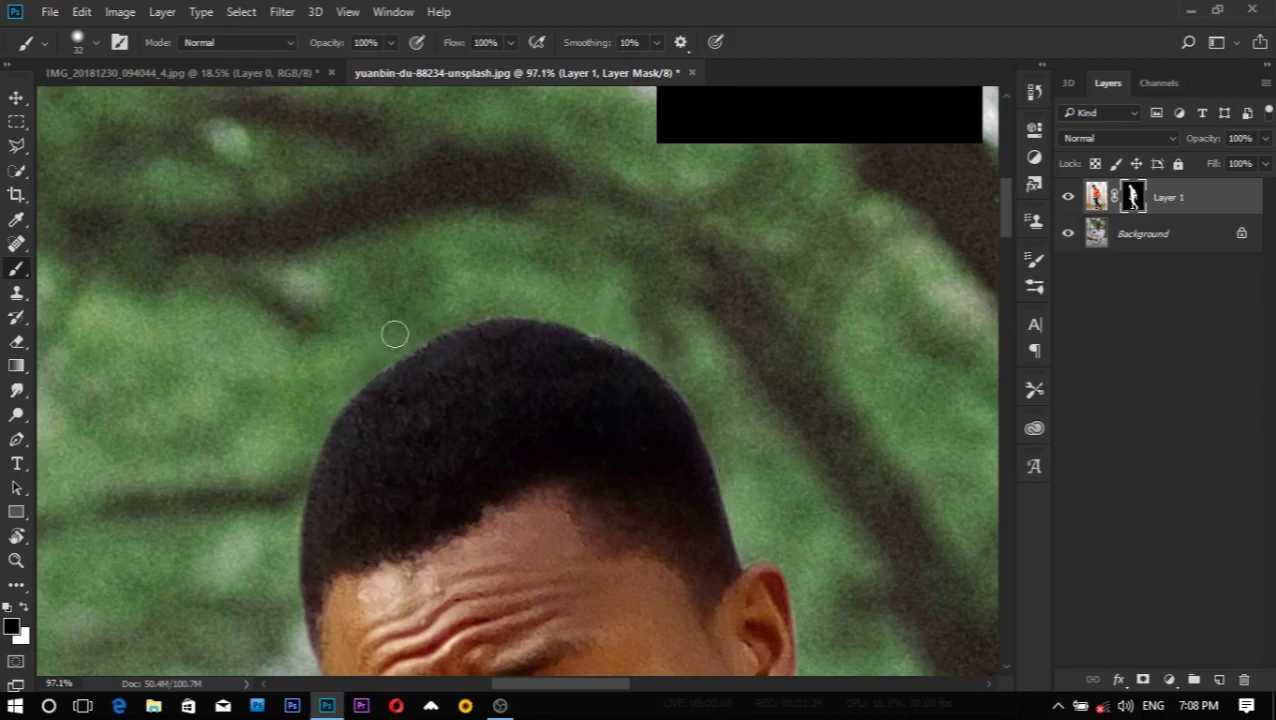
left_click(16, 390)
scroll(427, 296, "down", 2)
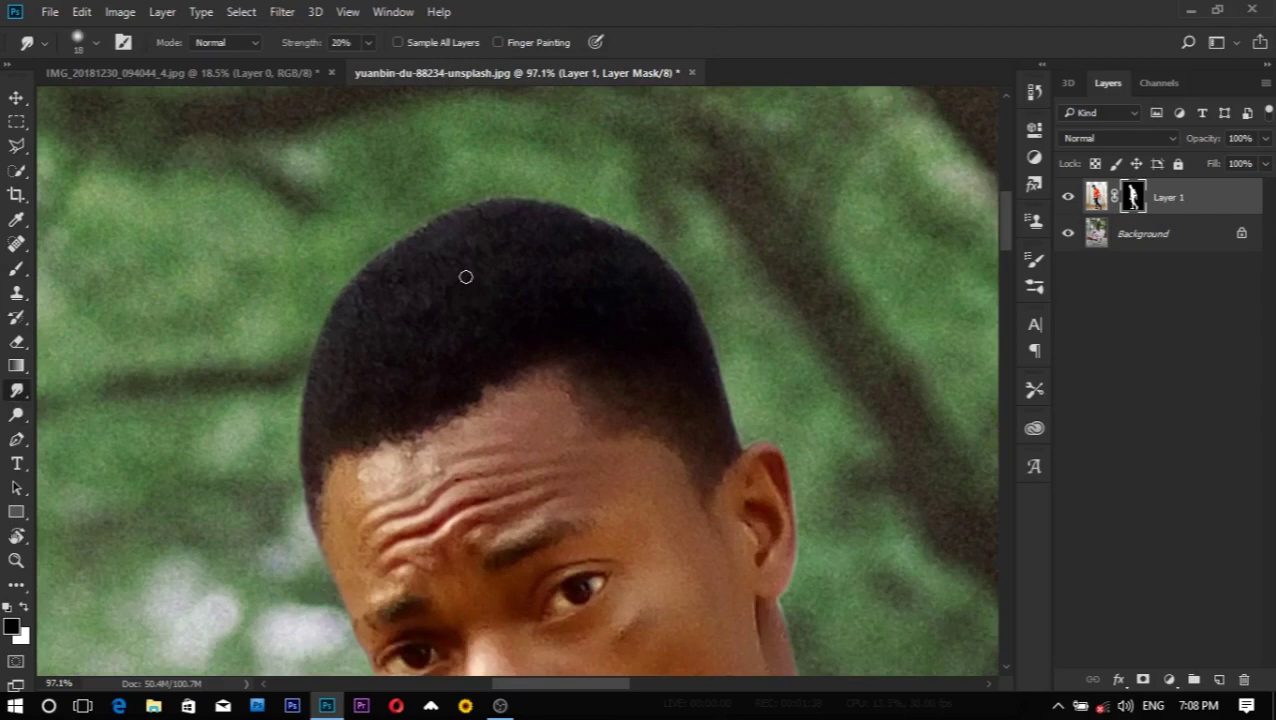
scroll(480, 320, "down", 2)
scroll(497, 363, "down", 3)
scroll(497, 363, "up", 3)
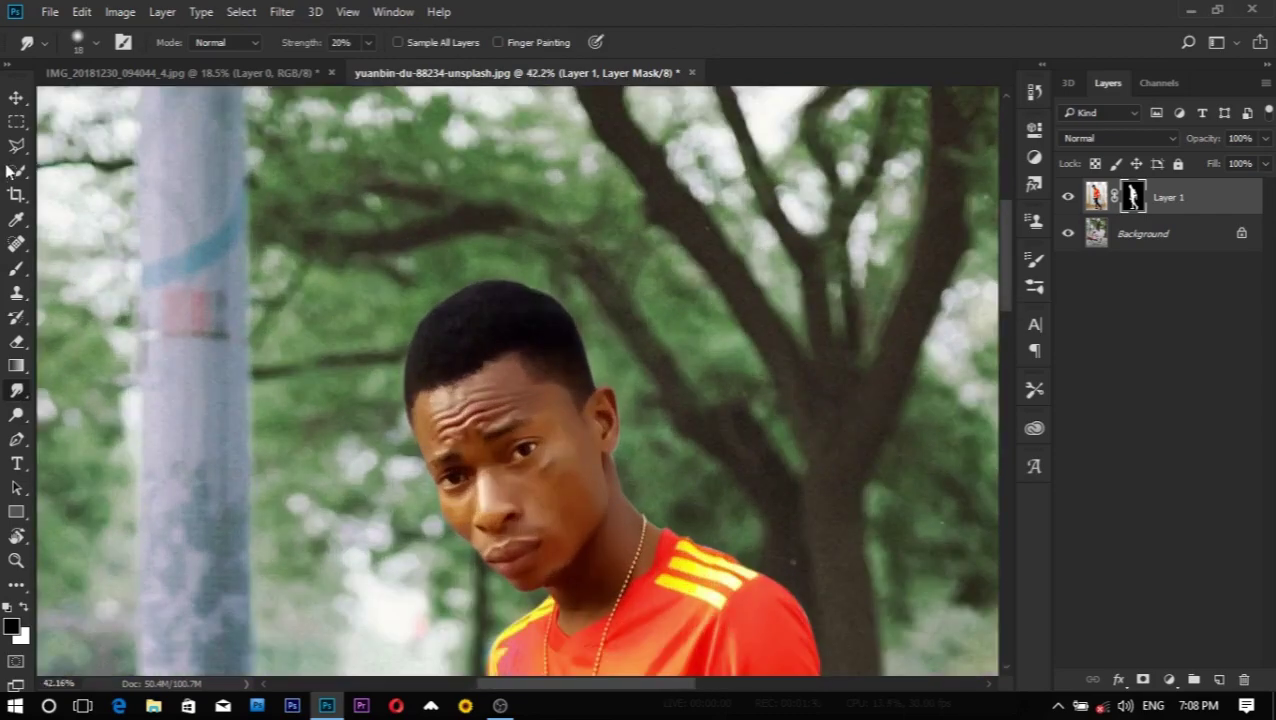
left_click(16, 98)
scroll(649, 335, "down", 2)
scroll(649, 347, "down", 1)
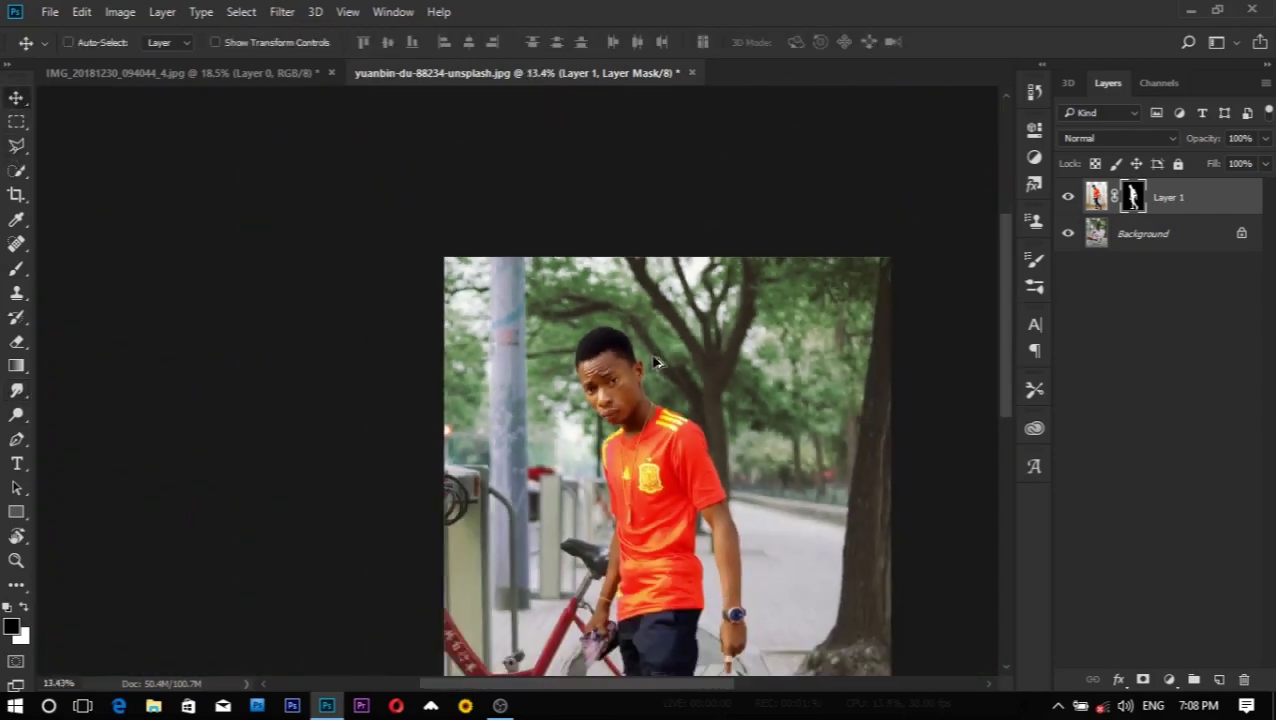
scroll(649, 356, "down", 1)
scroll(533, 324, "up", 1)
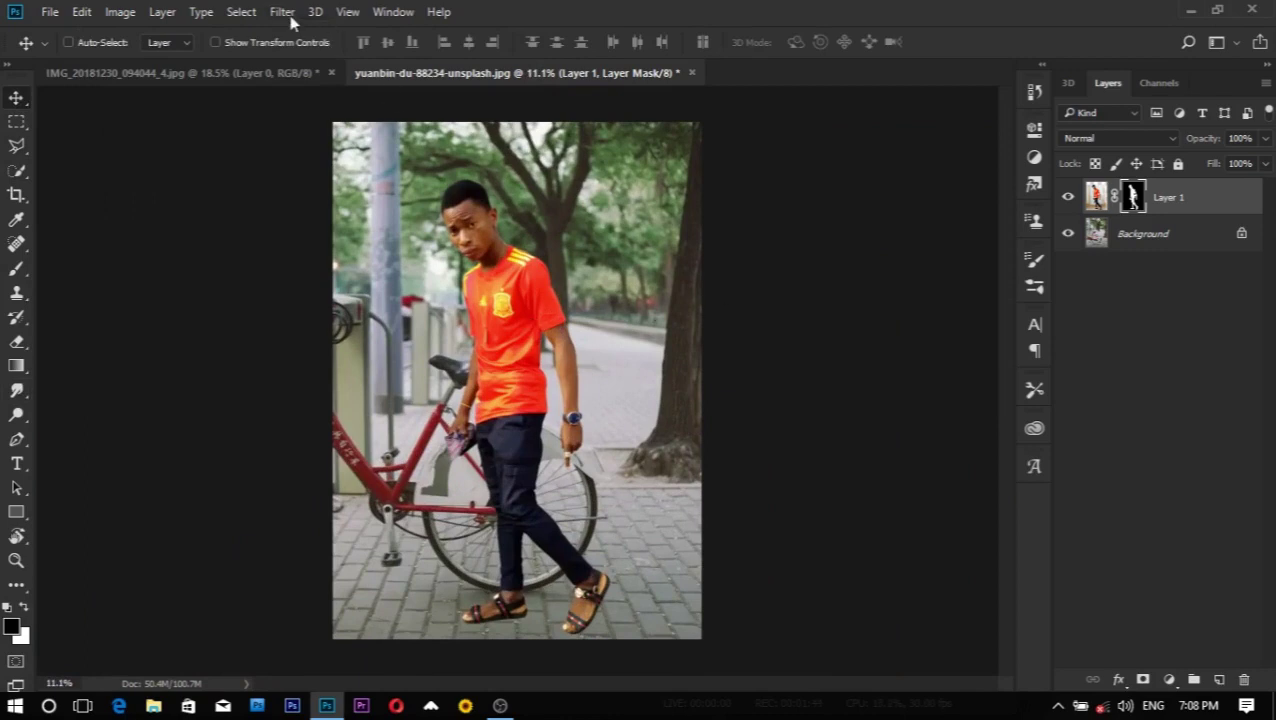
left_click(290, 17)
Step: Open the Camera Raw filter on Layer 1's pixels instead of its mask
left_click(328, 120)
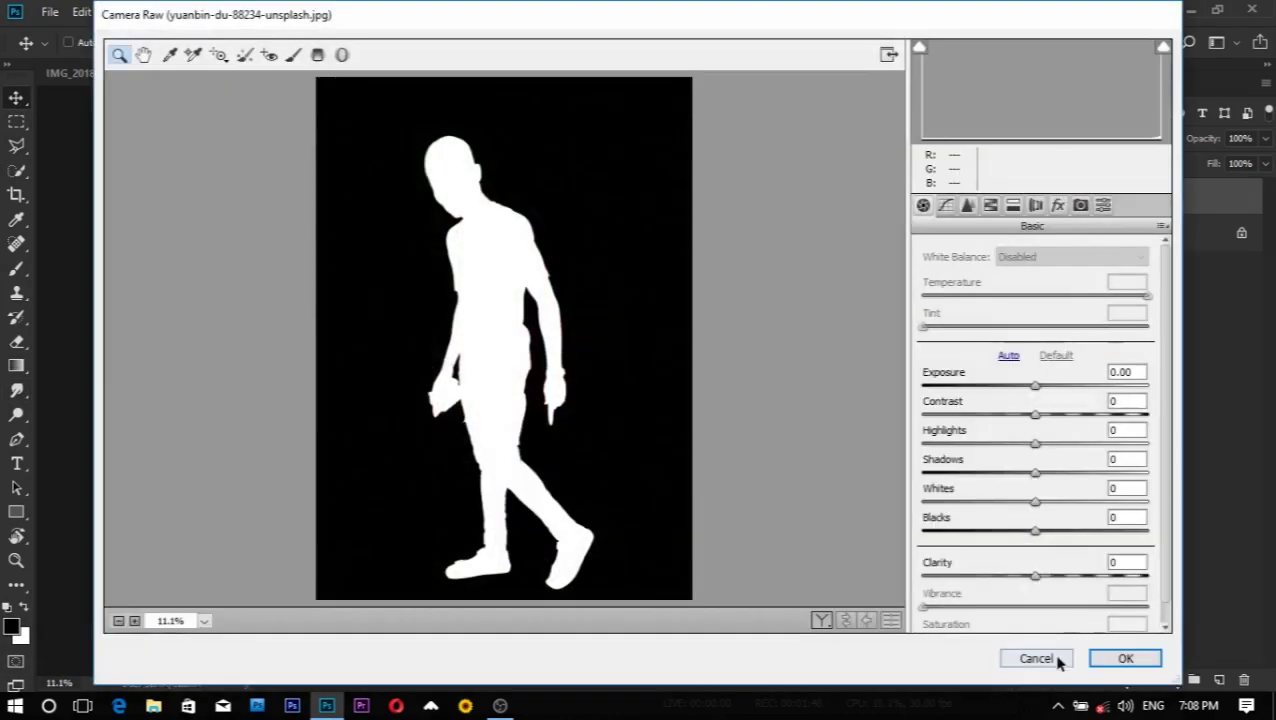
left_click(1058, 658)
left_click(1100, 197)
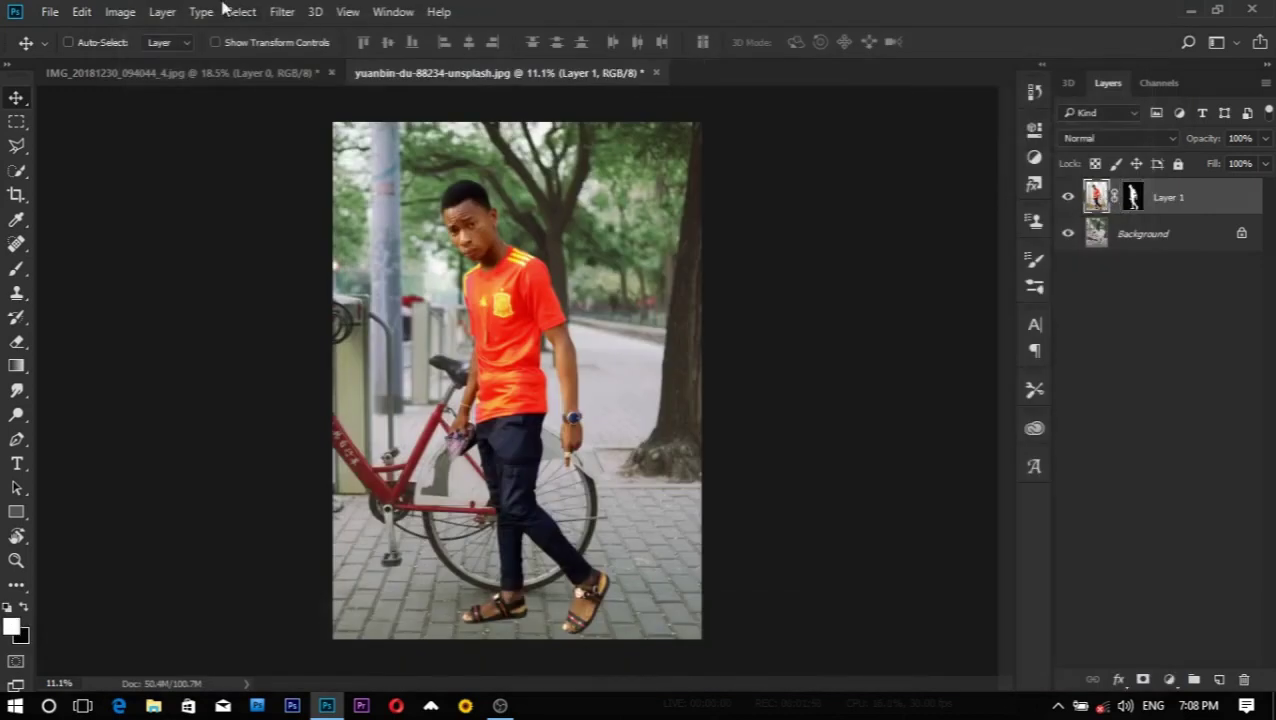
left_click(282, 12)
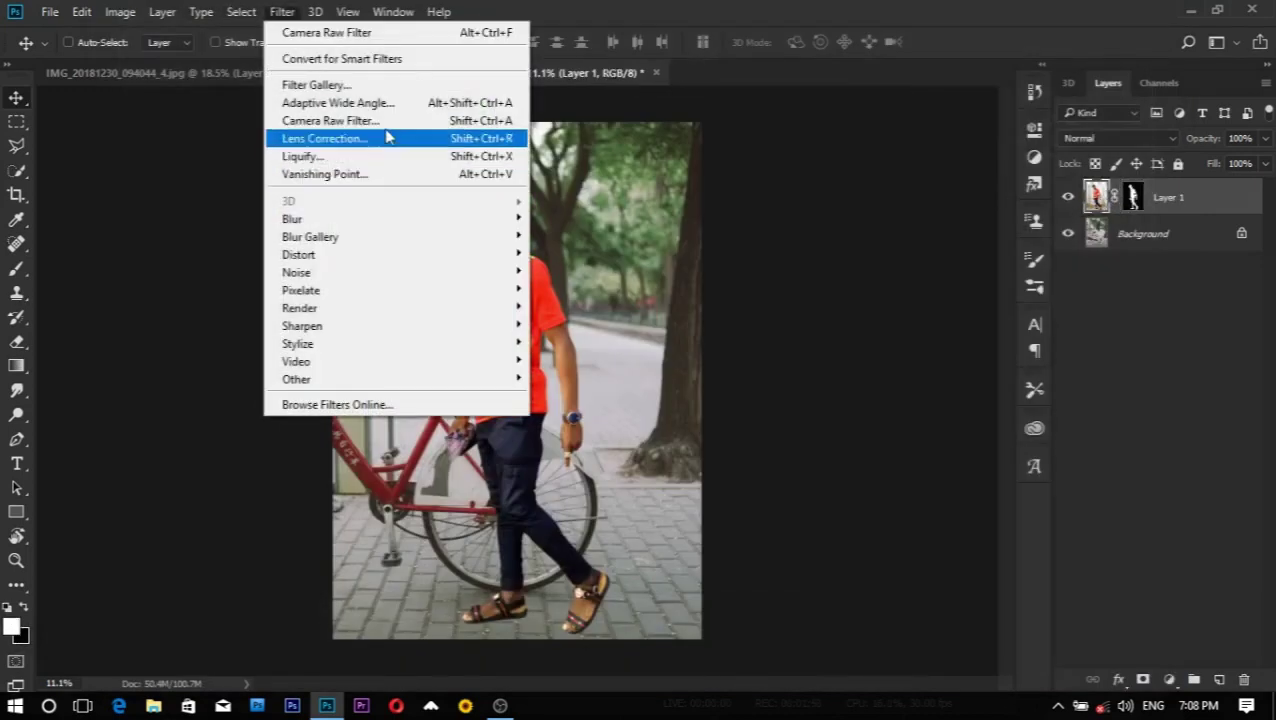
left_click(387, 121)
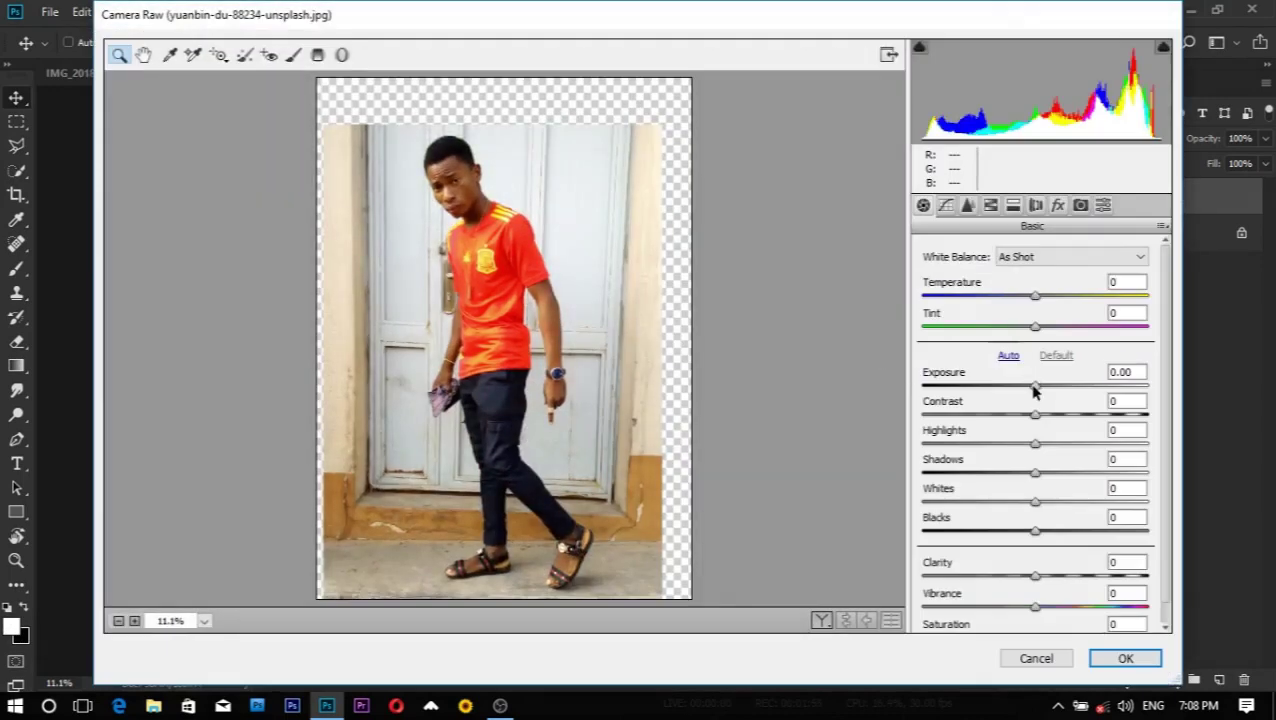
Step: Set Exposure -0.75, Highlights -100, Shadows +75, Whites -7, Blacks +25 and apply
left_click_drag(1035, 388, 1017, 398)
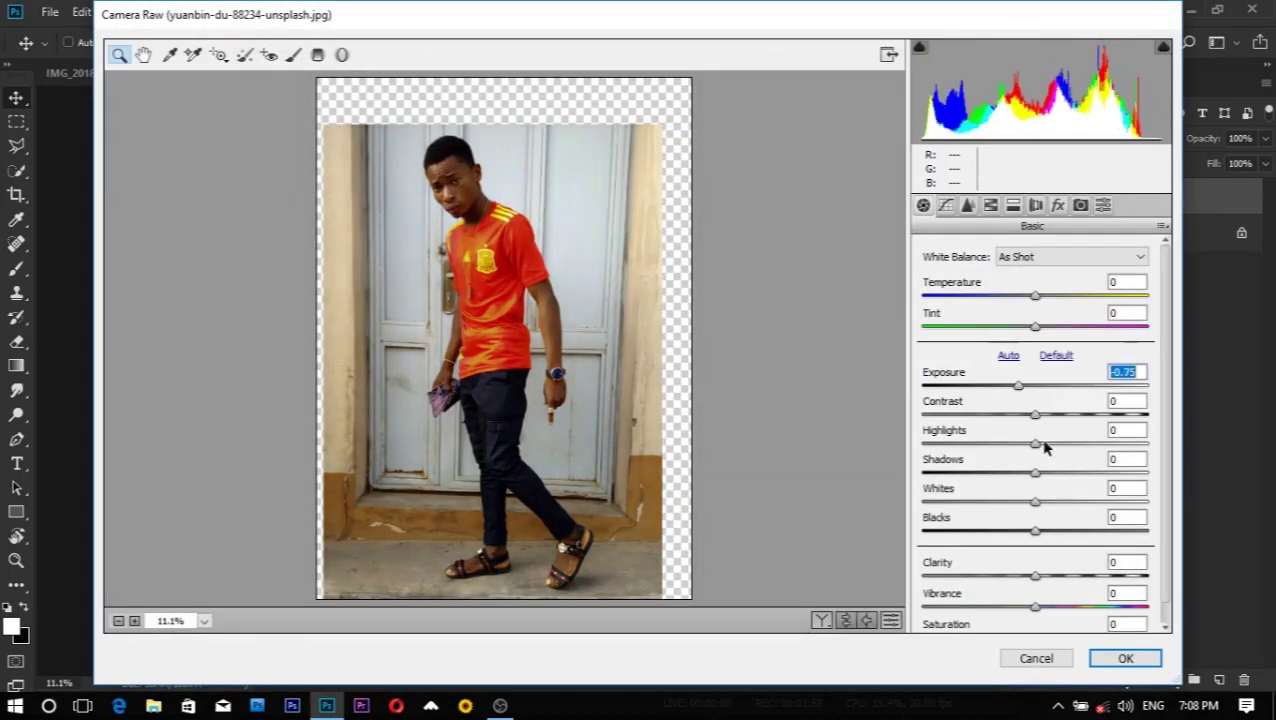
left_click_drag(1035, 448, 933, 447)
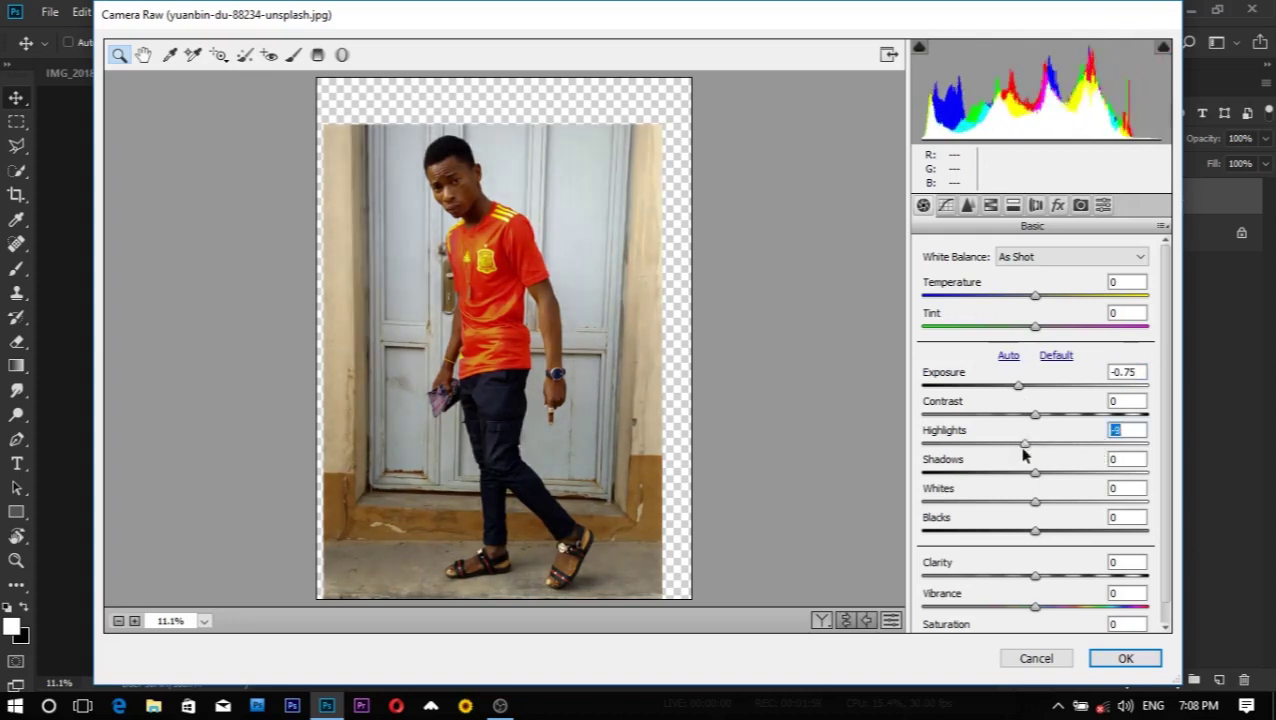
left_click_drag(933, 447, 903, 455)
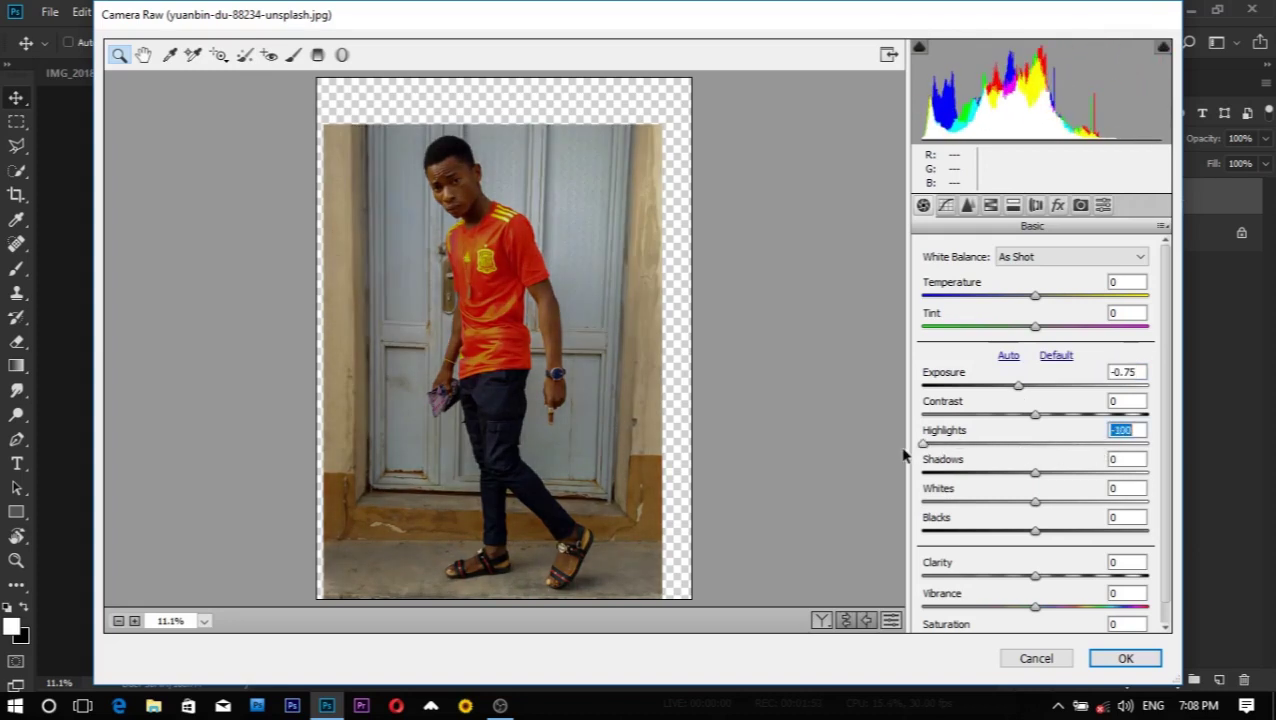
left_click_drag(1030, 475, 1119, 477)
mouse_move(1035, 502)
left_mouse_down()
mouse_move(1099, 501)
mouse_move(1008, 506)
mouse_move(1090, 505)
mouse_move(1027, 506)
mouse_move(1070, 532)
left_mouse_up()
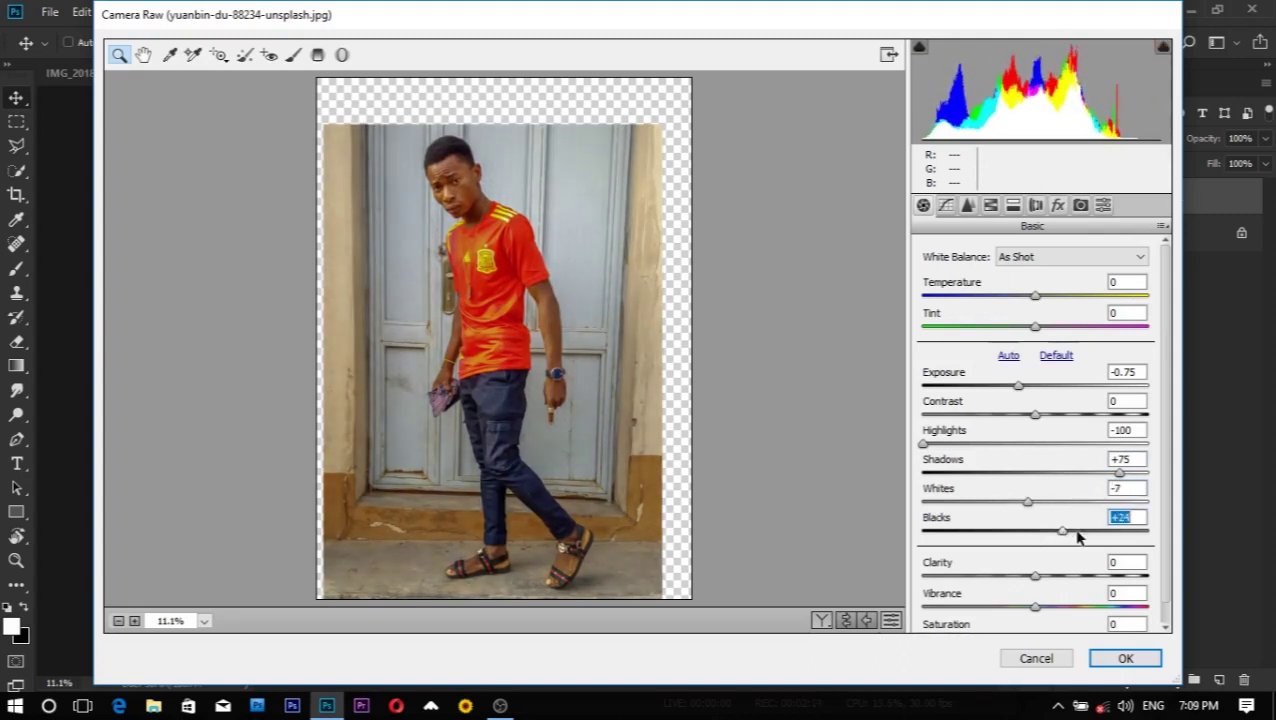
left_click(1123, 659)
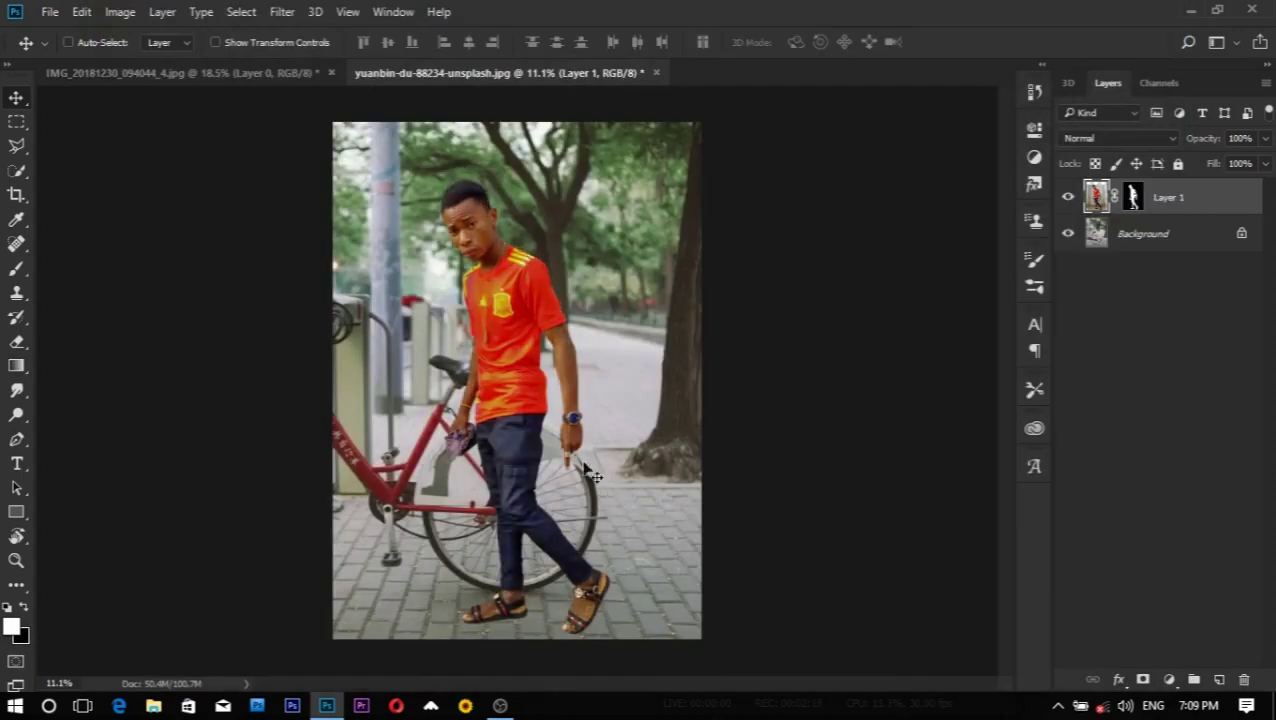
Step: Nudge the man, then apply Camera Raw with Clarity +20, Contrast +11, Highlights +25
left_click_drag(507, 378, 541, 342)
left_click(282, 12)
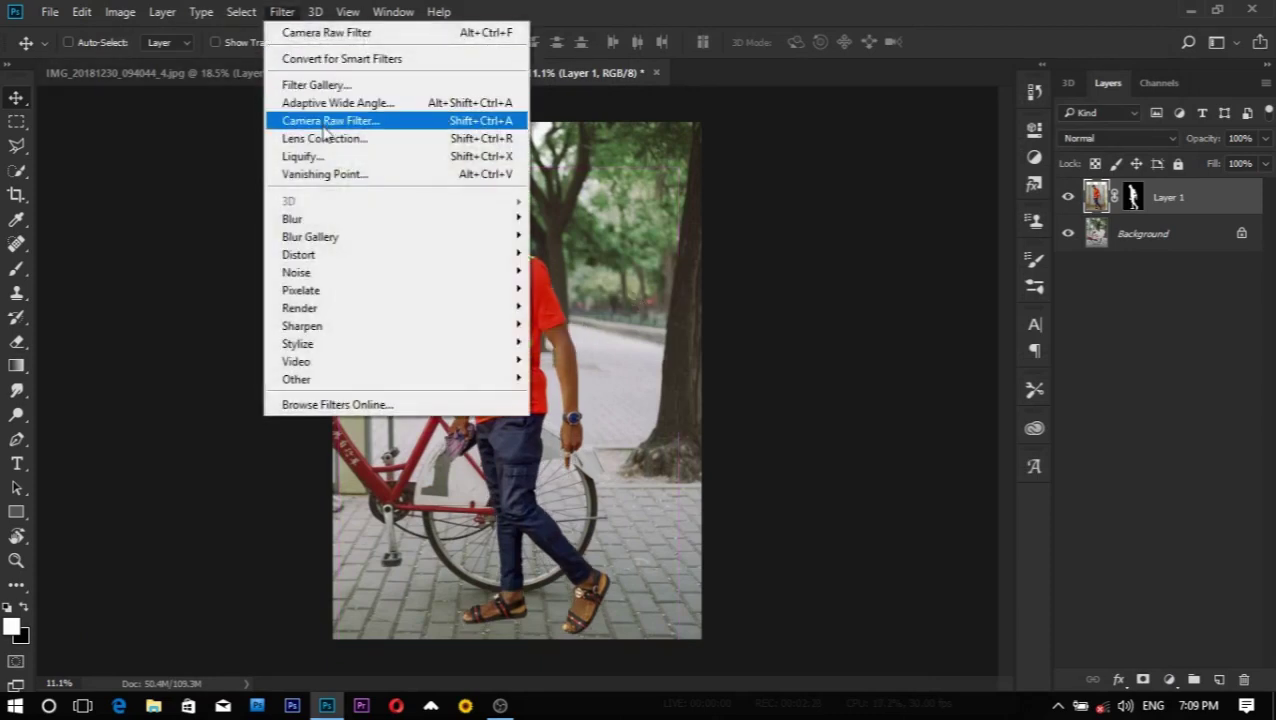
key("Escape")
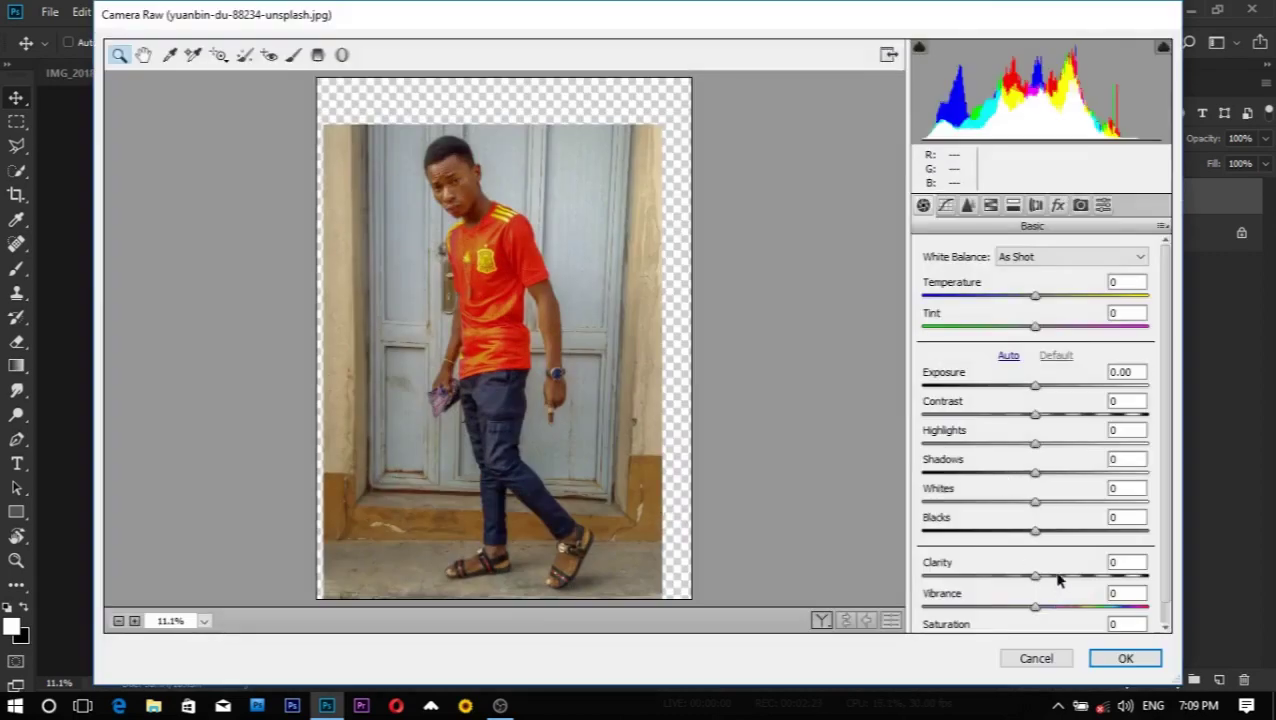
left_click(1058, 577)
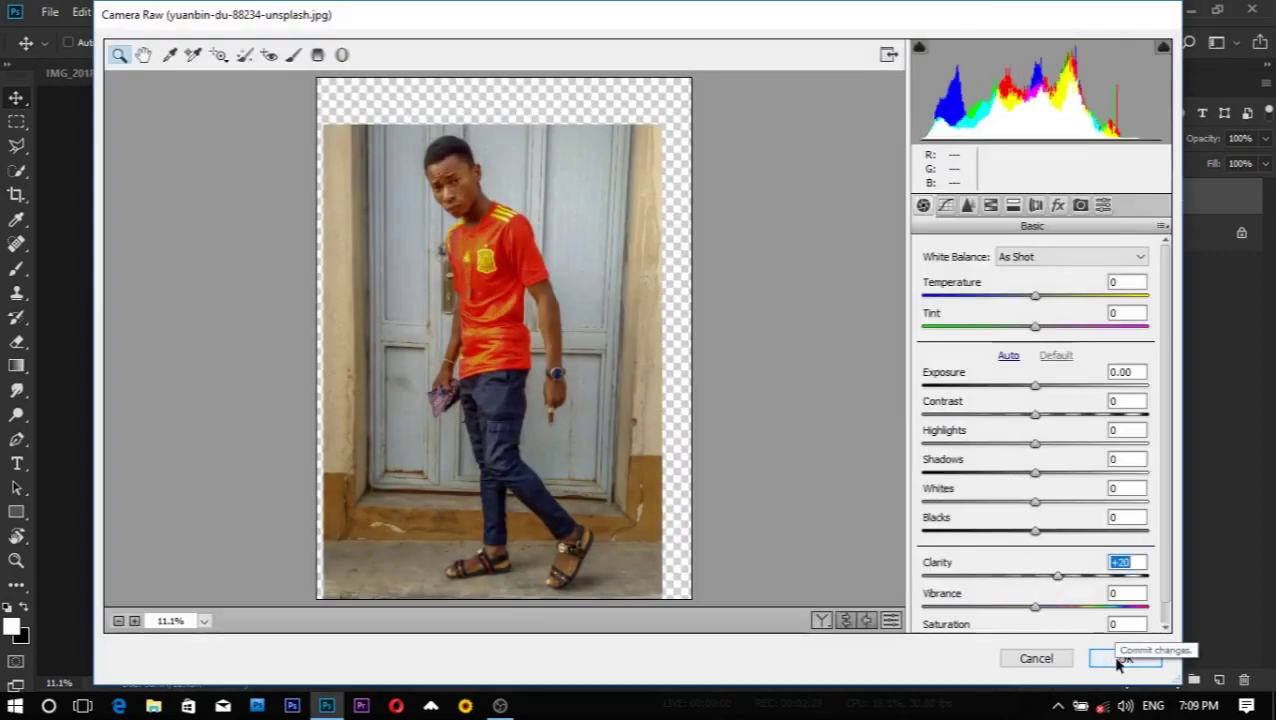
left_click(1046, 414)
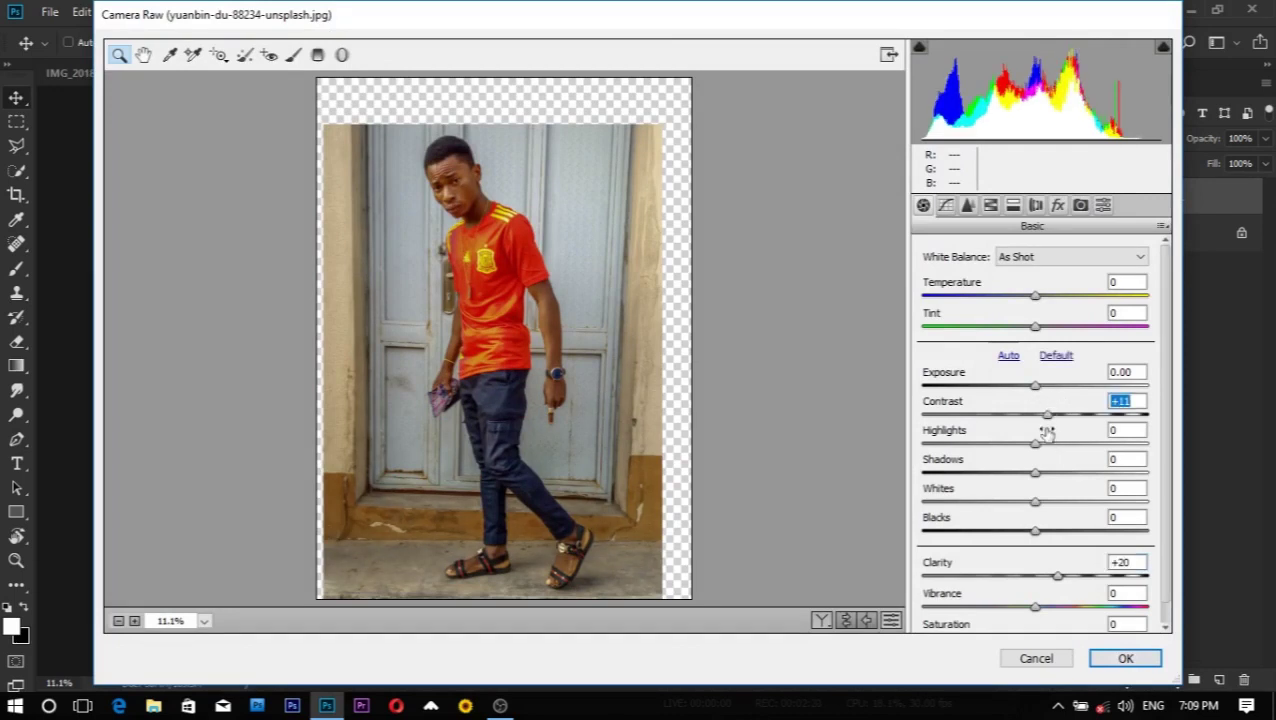
mouse_move(1036, 390)
left_mouse_down()
mouse_move(1038, 460)
mouse_move(1058, 448)
left_mouse_up()
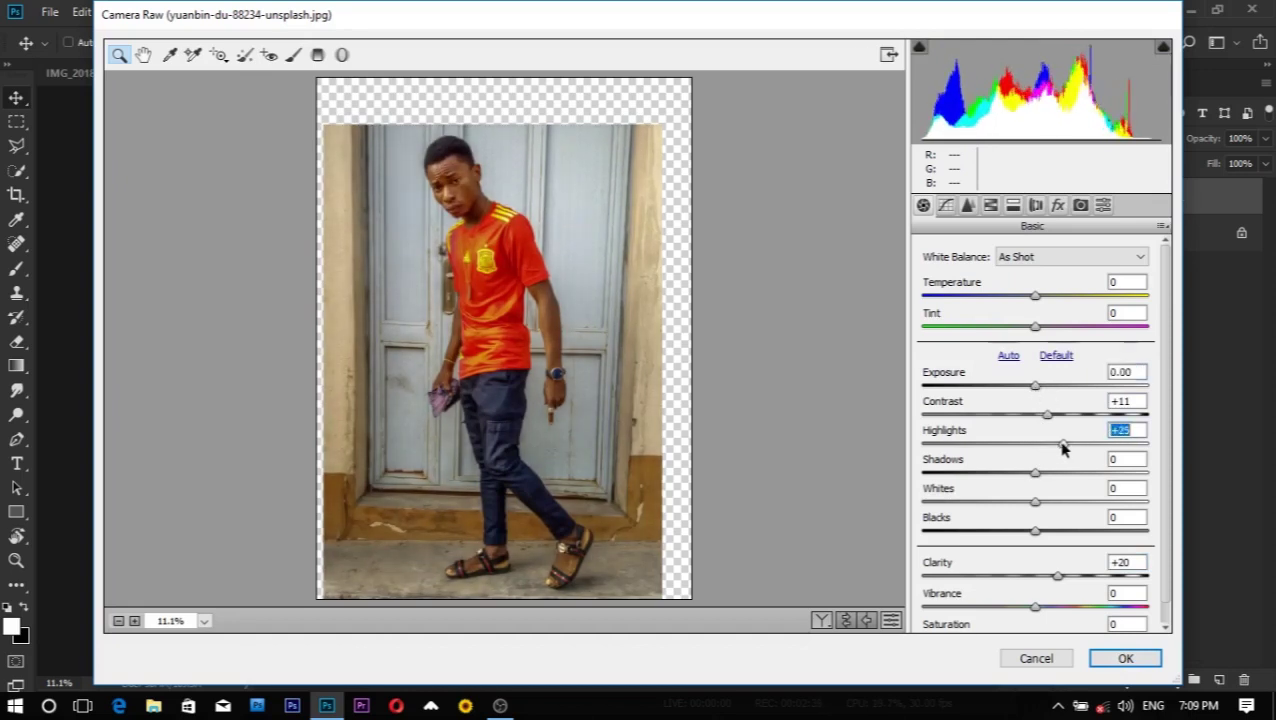
left_click(1125, 658)
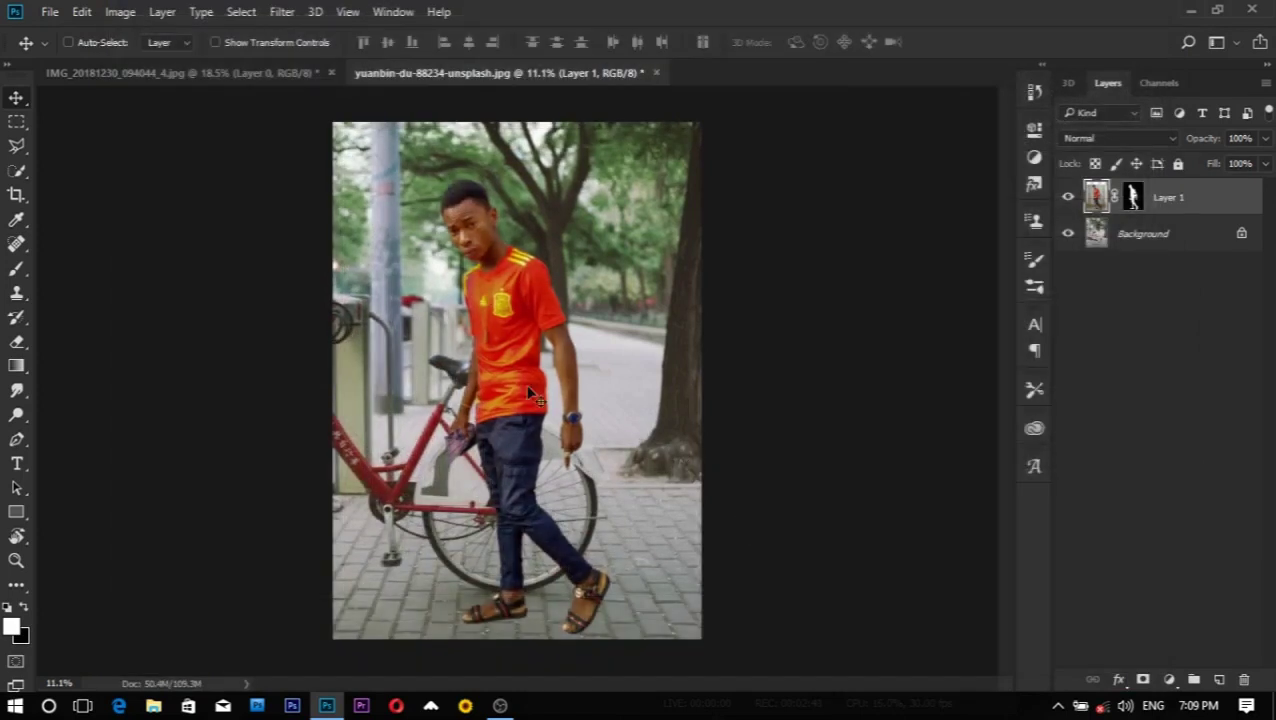
scroll(530, 247, "down", 2)
scroll(552, 328, "up", 2)
Step: Duplicate Layer 1 and raise HSL luminance: Reds +65, Oranges +83, Yellows +50
left_click_drag(1184, 214, 1219, 680)
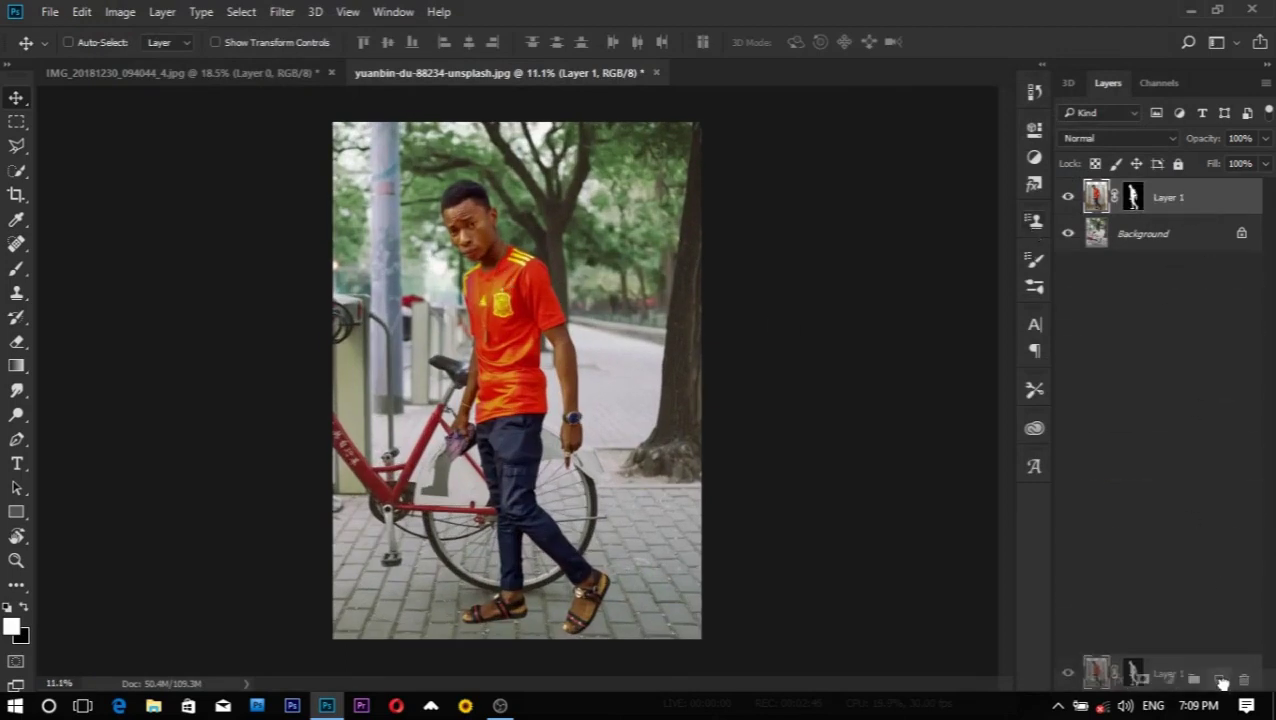
left_click(275, 12)
left_click(335, 122)
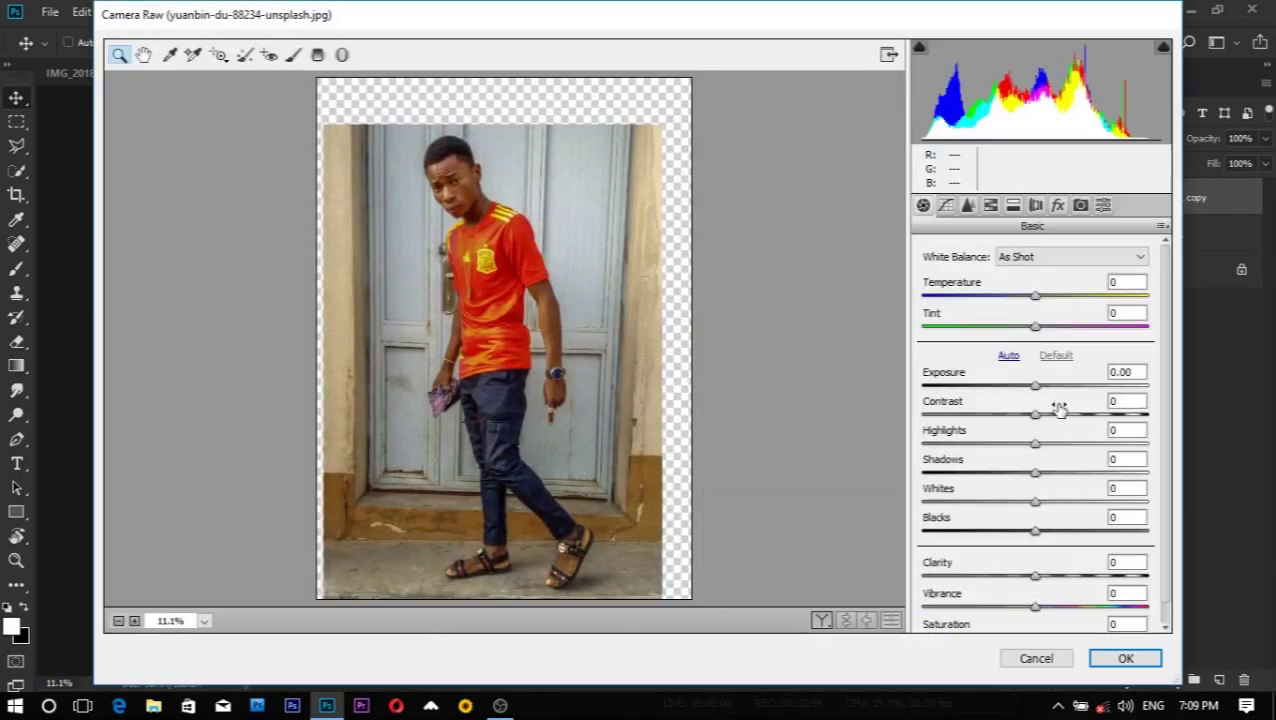
left_click(991, 206)
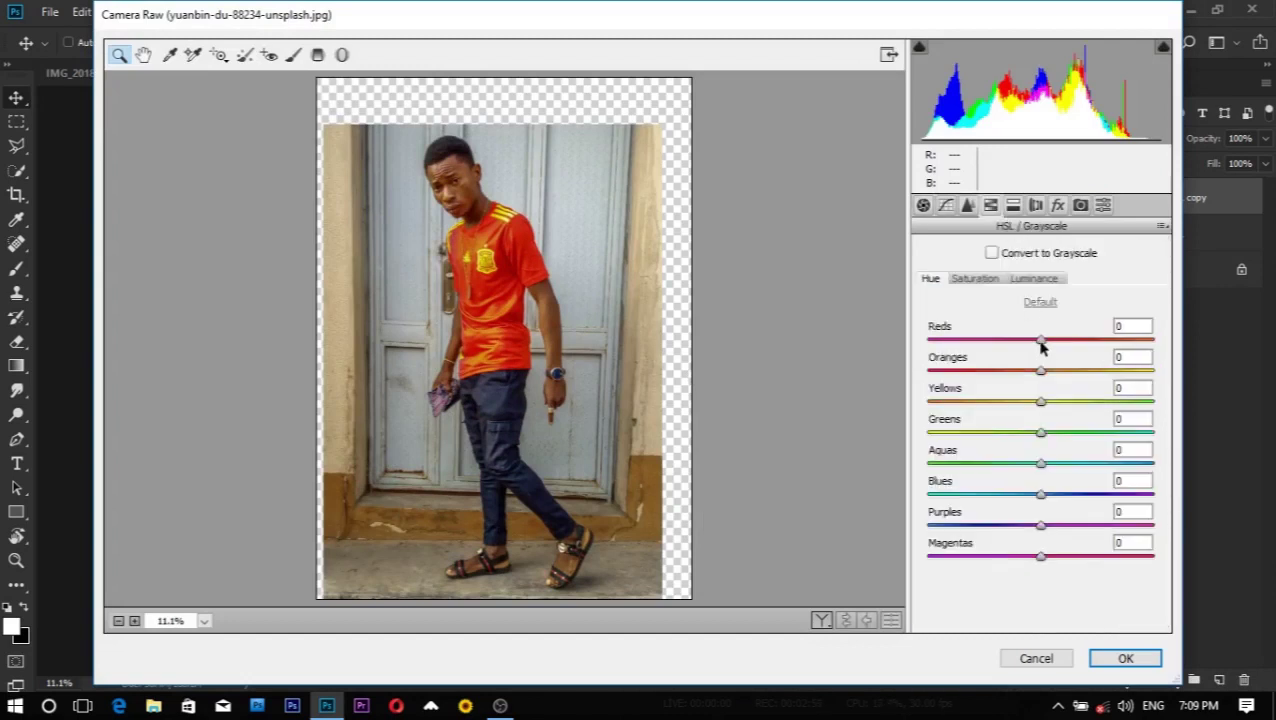
left_click(975, 278)
left_click(1033, 278)
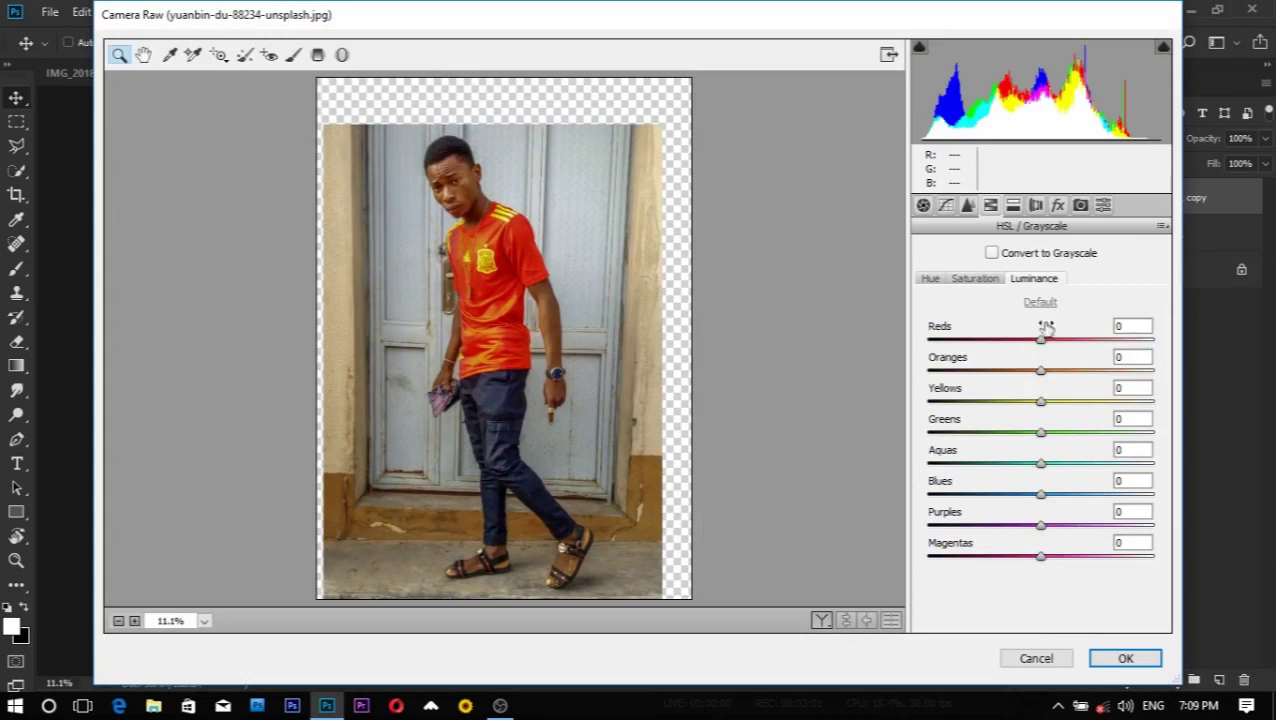
left_click_drag(1041, 340, 1113, 340)
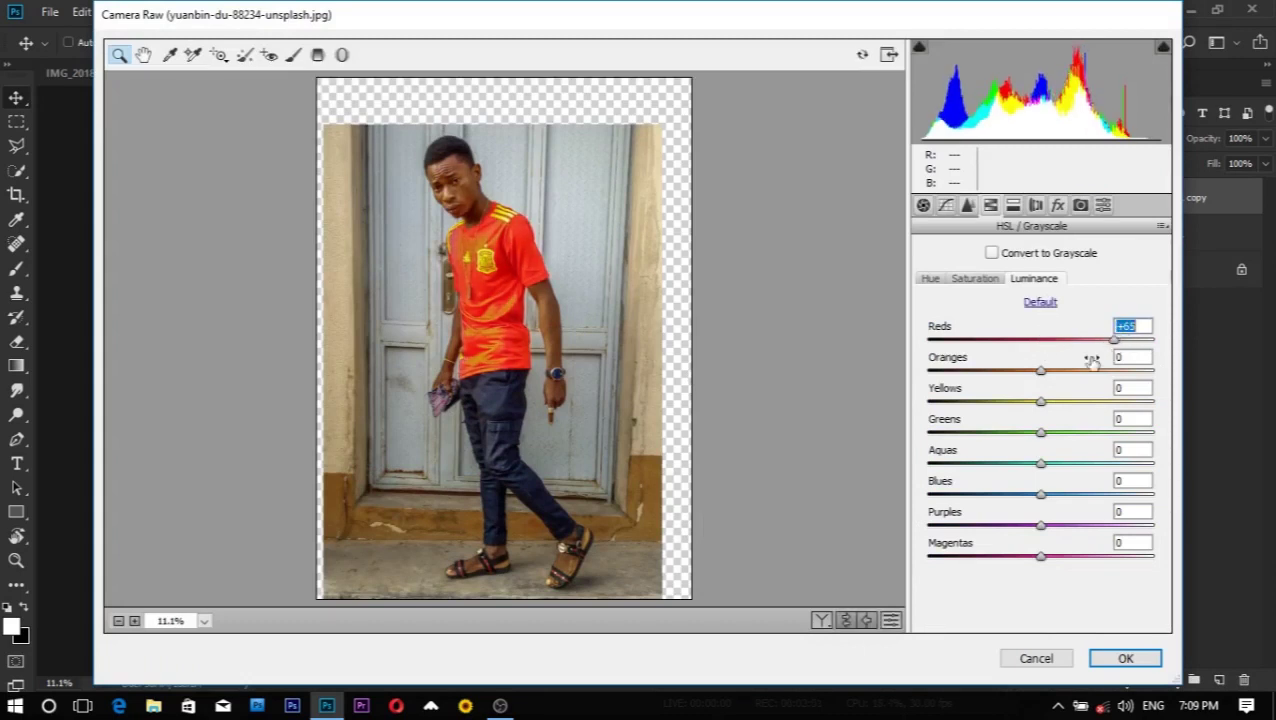
left_click_drag(1041, 370, 1133, 370)
left_click_drag(1041, 401, 1099, 400)
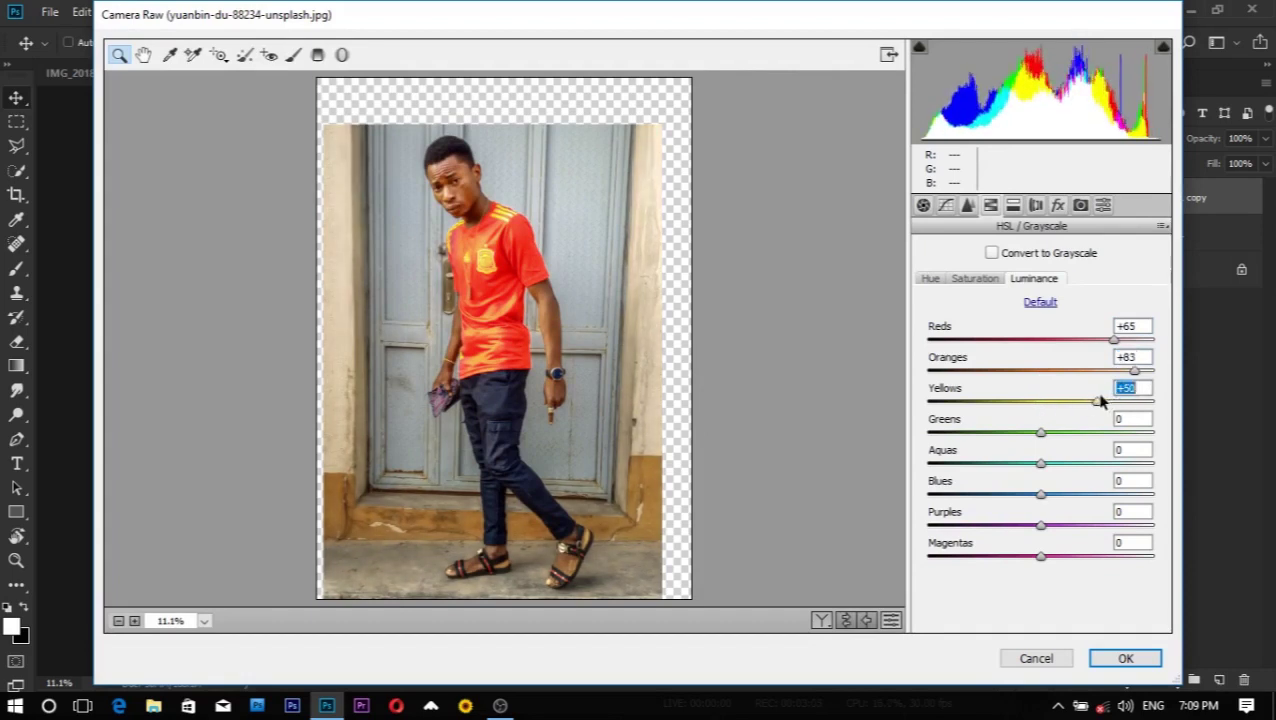
Step: Lower Reds saturation to -19, keep orange hue at 0, and apply the filter
left_click(975, 279)
mouse_move(1040, 340)
left_mouse_down()
mouse_move(1010, 340)
mouse_move(1027, 371)
mouse_move(1059, 373)
mouse_move(1020, 373)
mouse_move(1047, 377)
left_mouse_up()
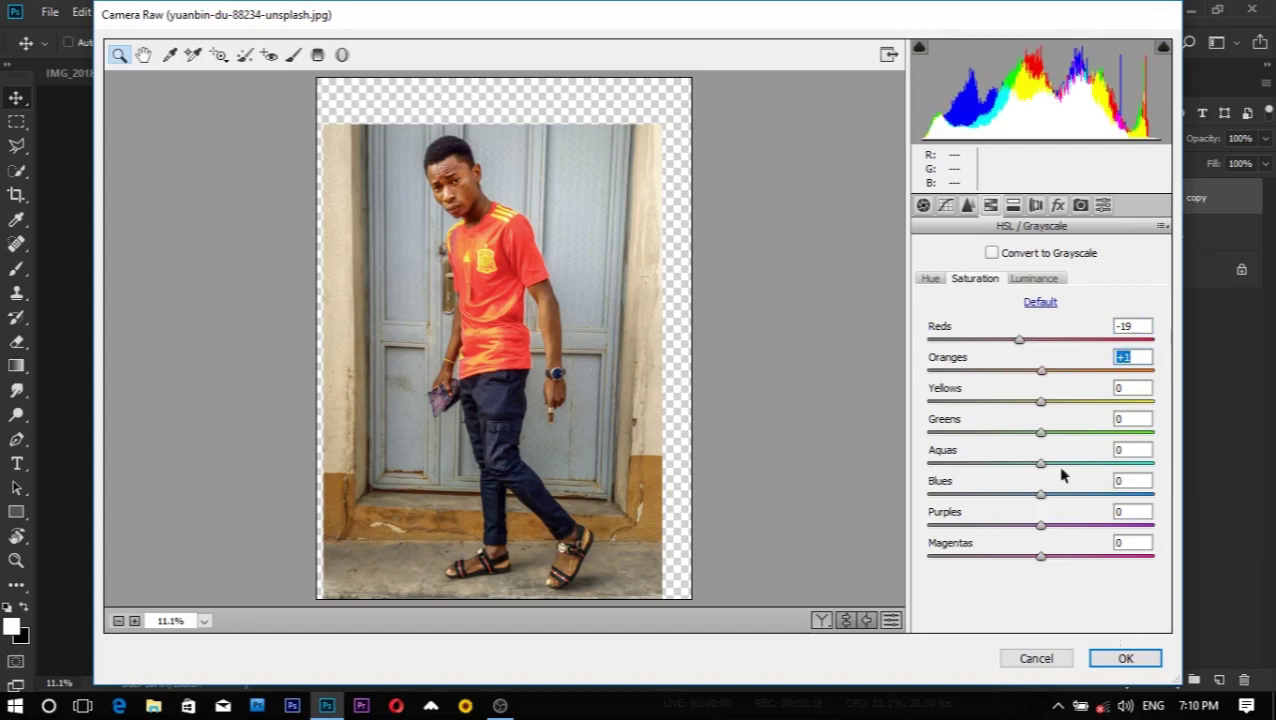
left_click(931, 280)
mouse_move(1040, 373)
left_mouse_down()
mouse_move(1068, 371)
mouse_move(1020, 375)
mouse_move(1030, 380)
left_mouse_up()
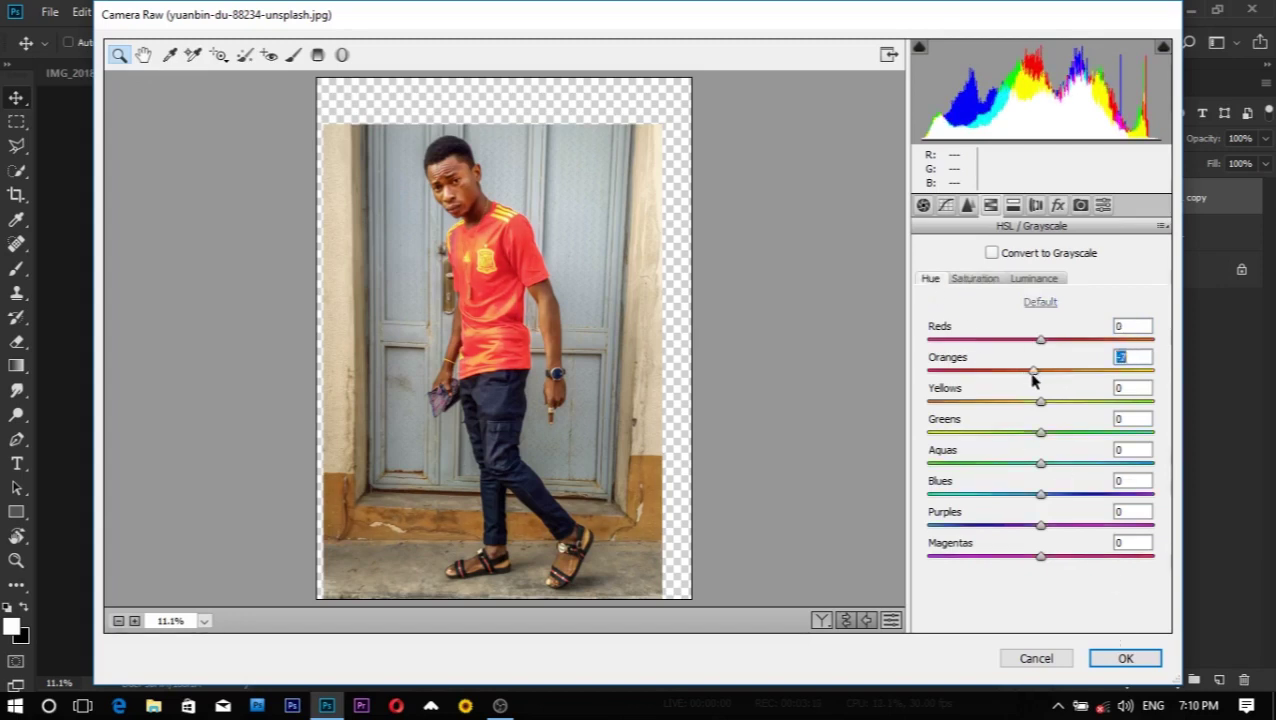
double_click(1045, 372)
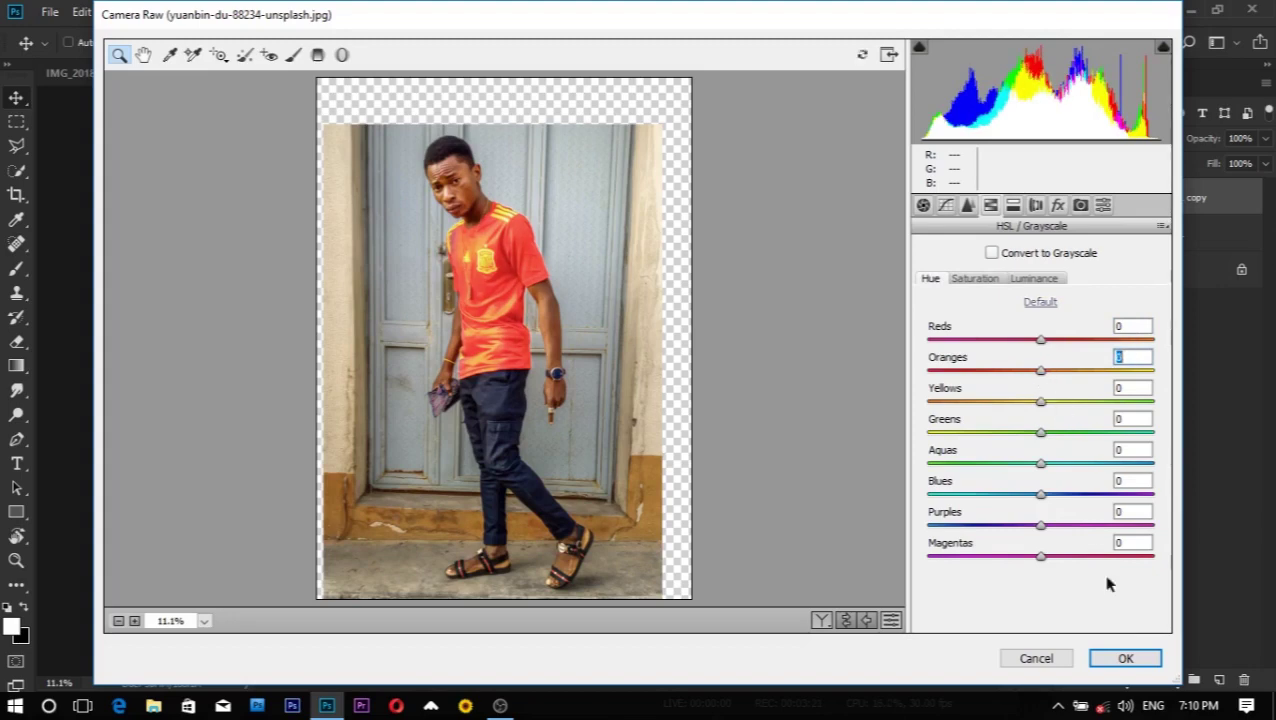
left_click(1121, 658)
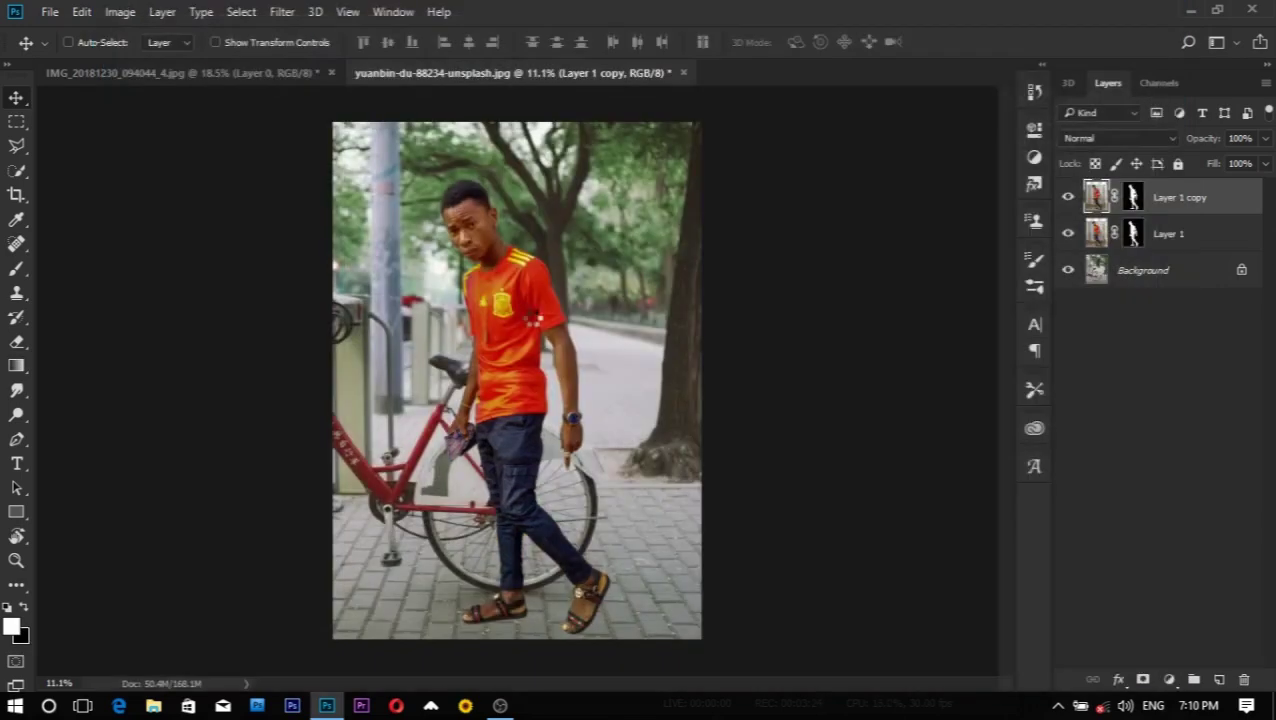
Step: Paint black on Layer 1 copy's mask over the shirt crest, shoulder stripes and collar
left_click(1133, 198)
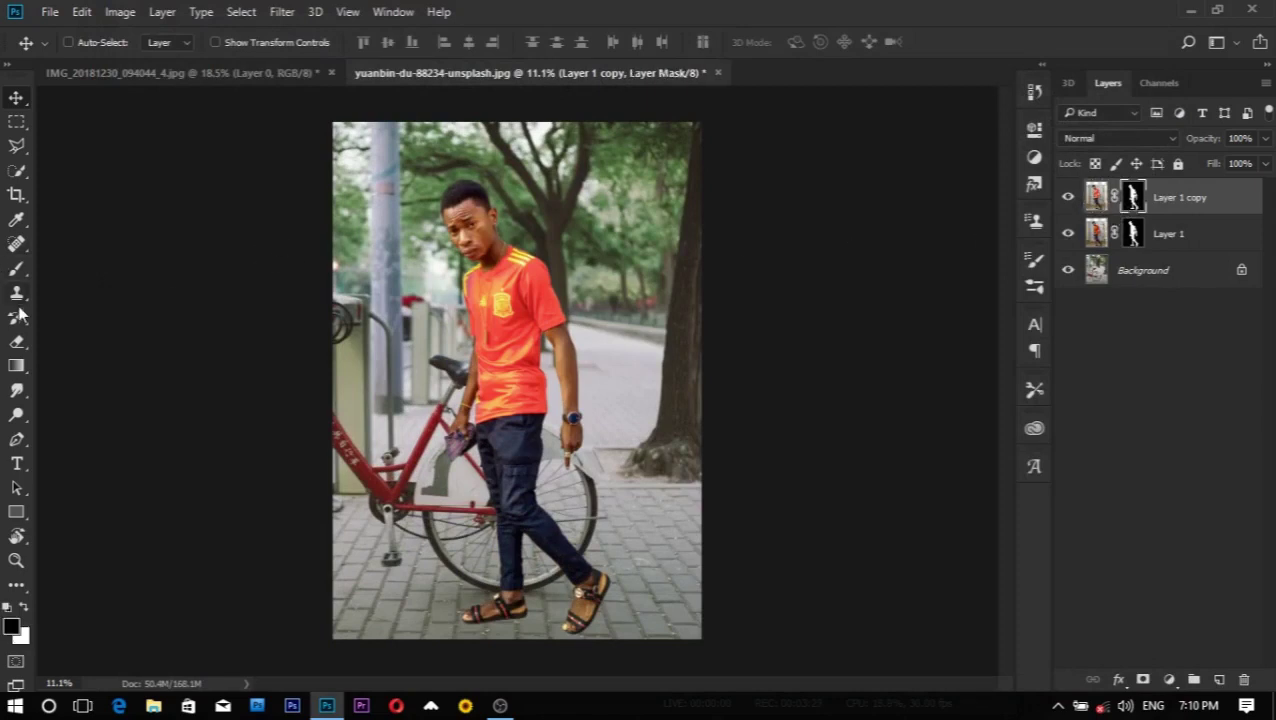
left_click(20, 271)
left_click(20, 613)
left_click(25, 612)
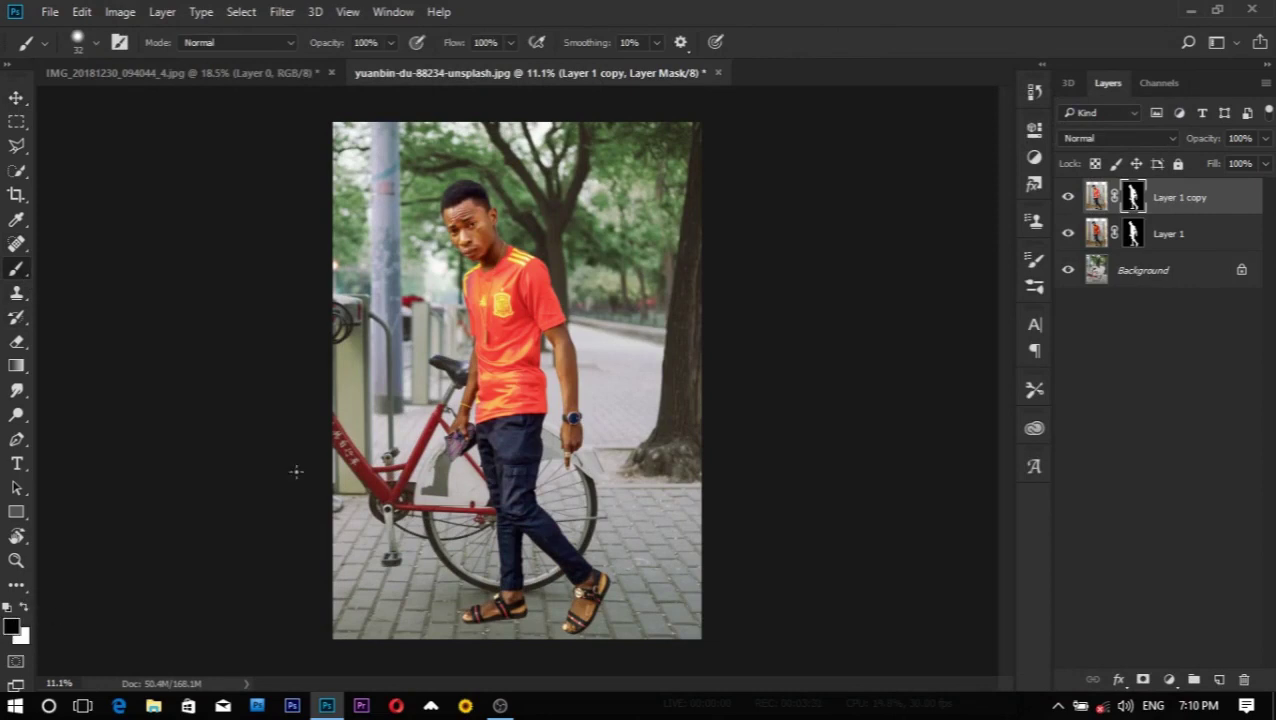
scroll(450, 276, "up", 1)
left_click_drag(495, 270, 530, 290)
scroll(530, 291, "up", 2)
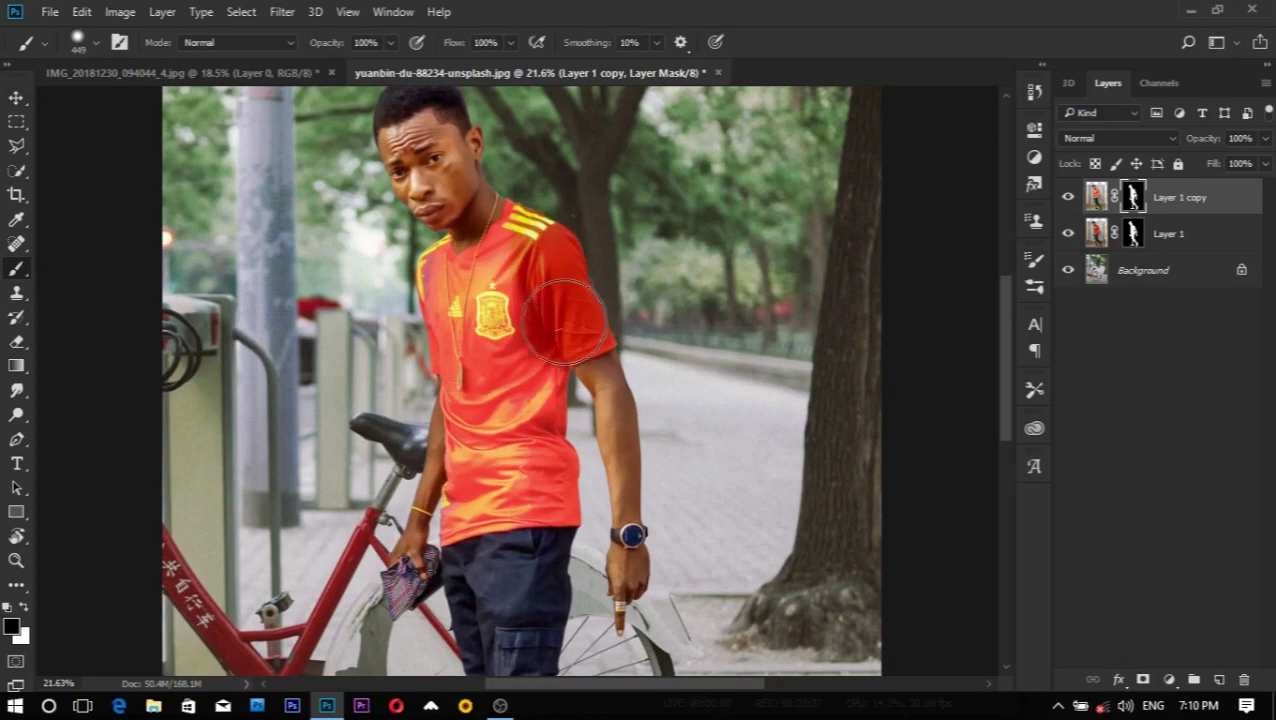
left_click_drag(516, 278, 495, 305)
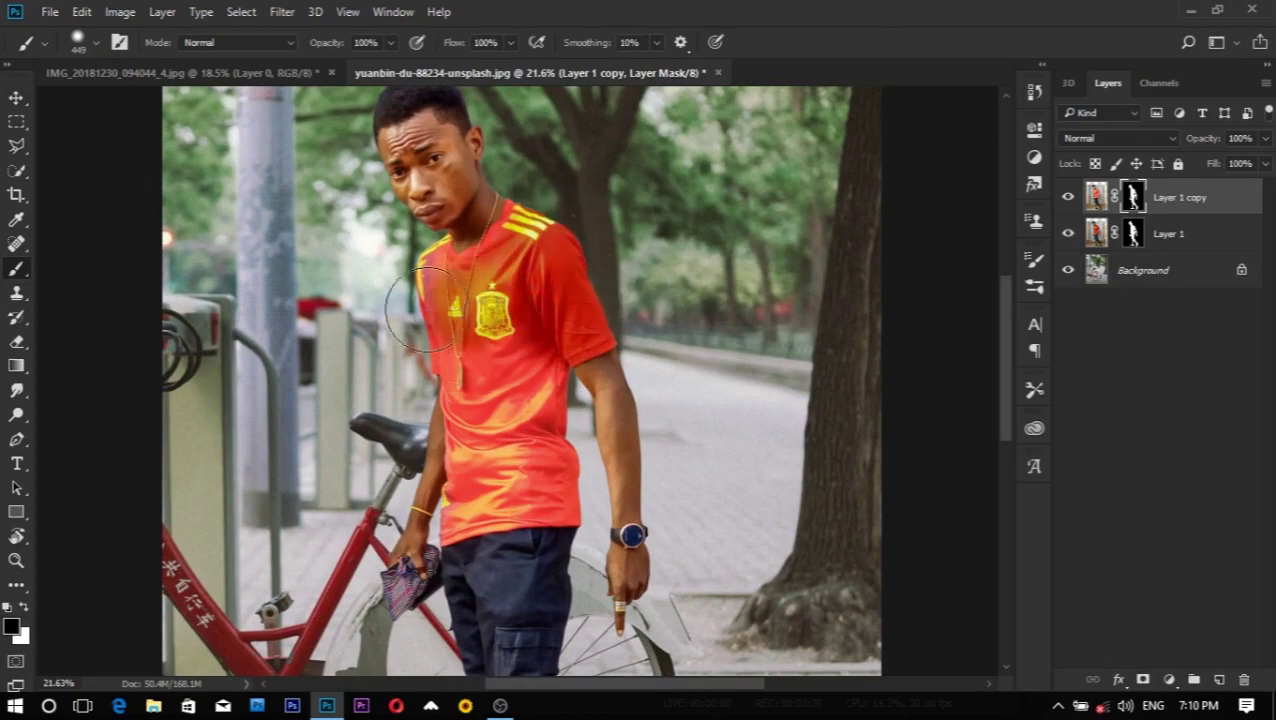
mouse_move(523, 216)
left_mouse_down()
mouse_move(400, 279)
mouse_move(470, 482)
mouse_move(493, 330)
mouse_move(570, 487)
mouse_move(468, 448)
mouse_move(459, 520)
mouse_move(508, 470)
mouse_move(521, 493)
mouse_move(479, 491)
left_mouse_up()
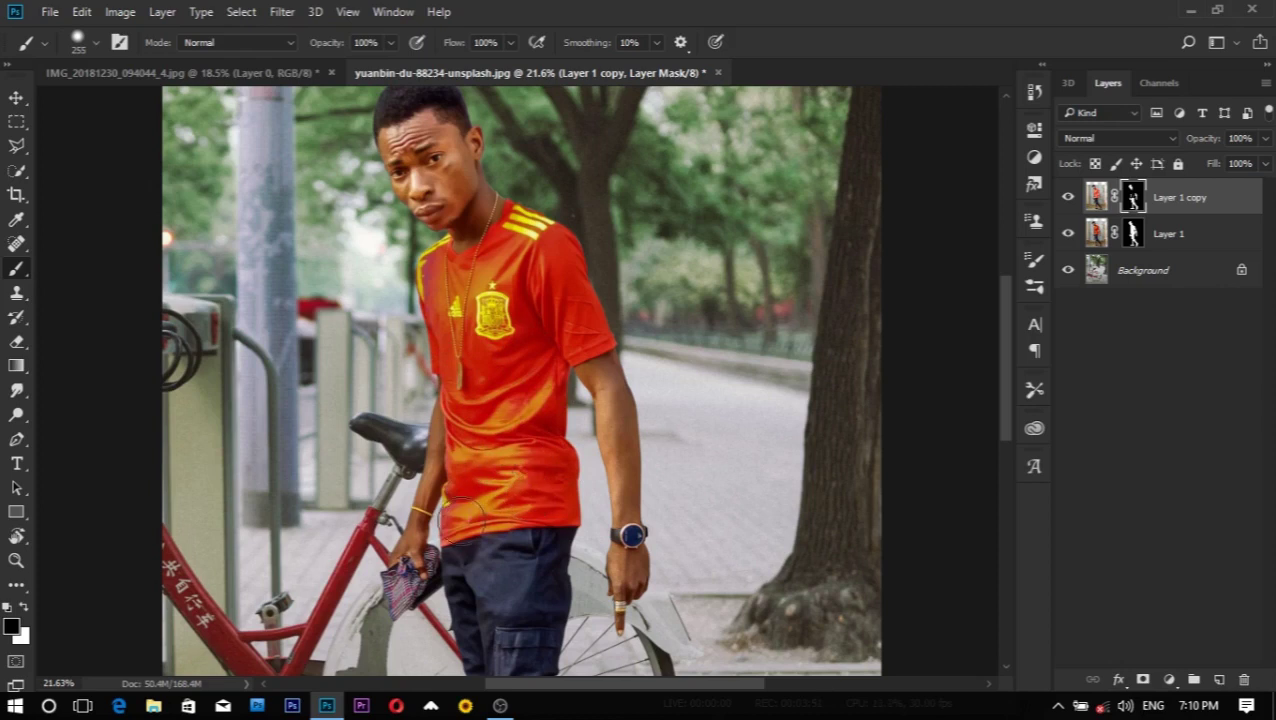
Step: Return to the Move tool and select the Background layer
scroll(540, 500, "down", 2)
scroll(562, 488, "down", 3)
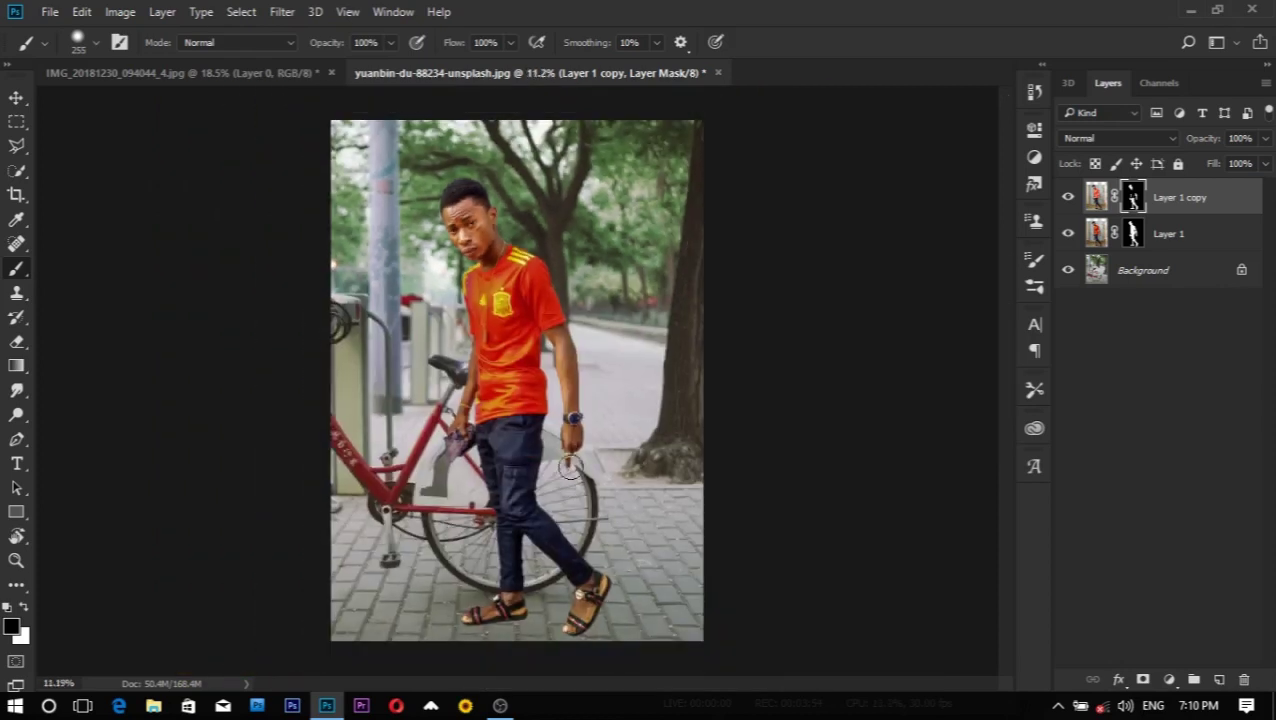
left_click(17, 98)
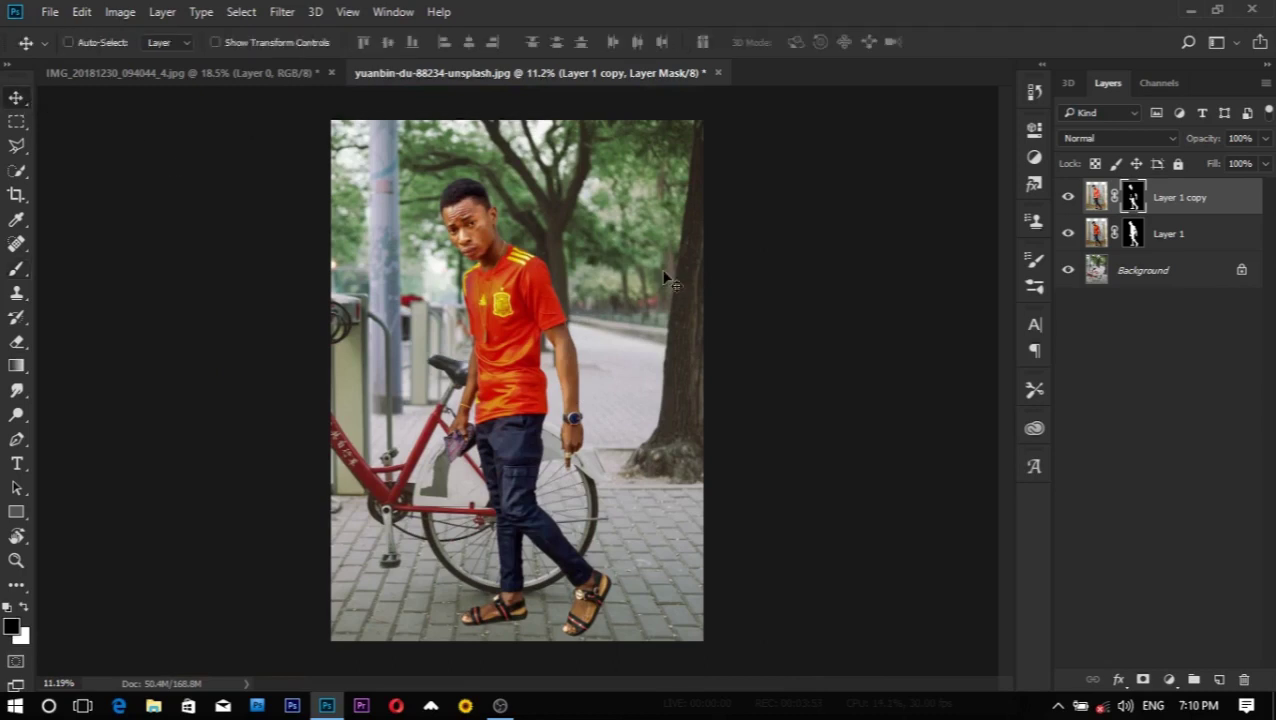
left_click(1200, 273)
Step: Add Layer 2 and set up a black brush at 107 px with 12% opacity
left_click(1214, 680)
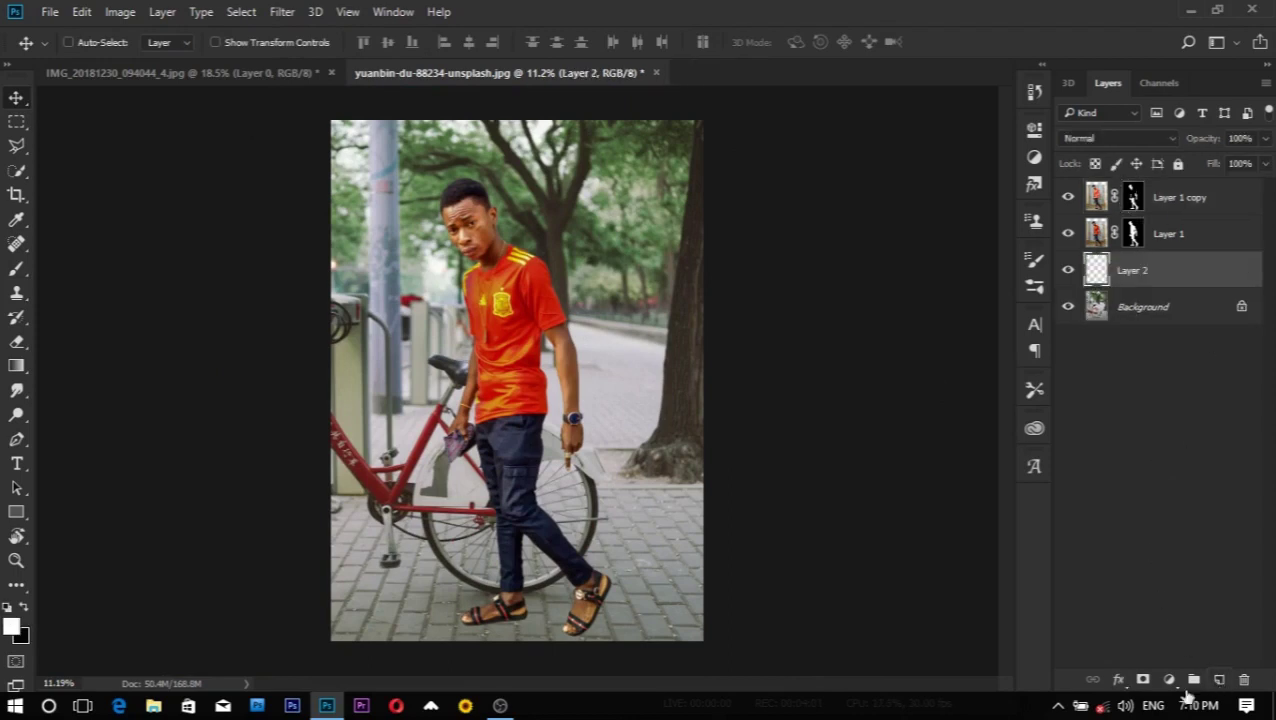
scroll(521, 621, "up", 2)
scroll(521, 610, "up", 2)
scroll(524, 585, "up", 2)
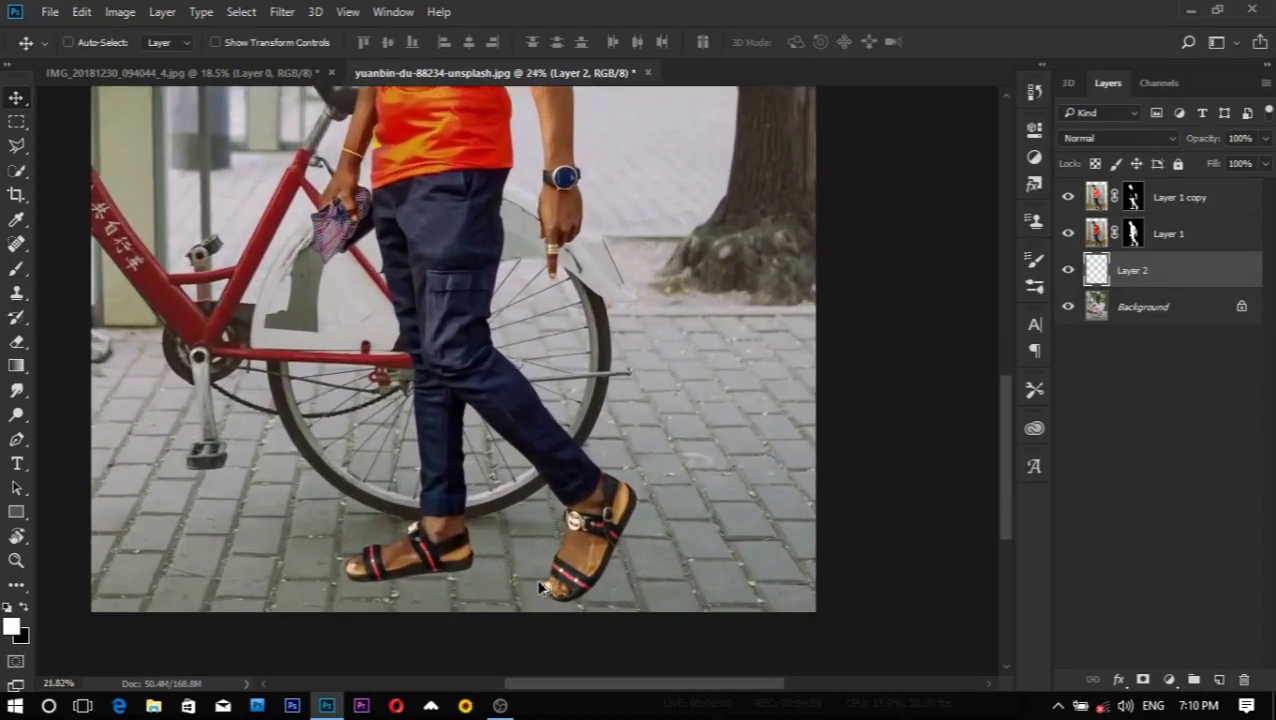
scroll(527, 560, "up", 2)
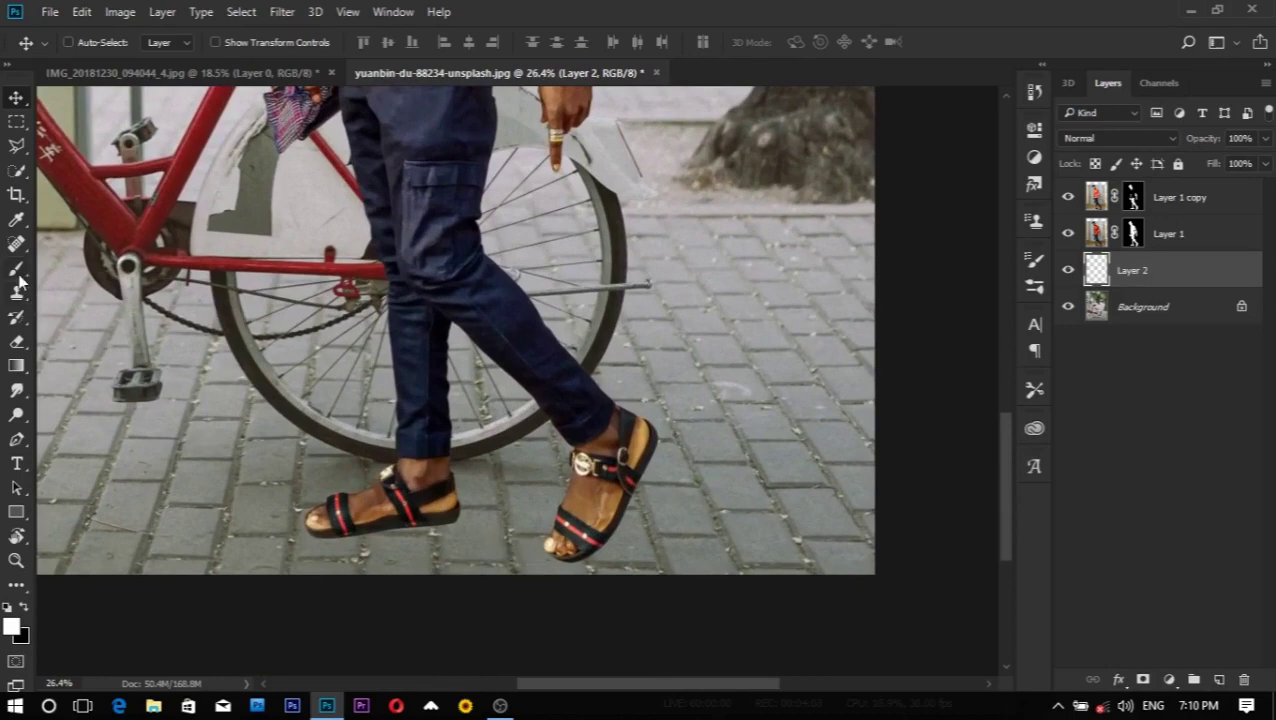
left_click(17, 440)
scroll(510, 515, "up", 2)
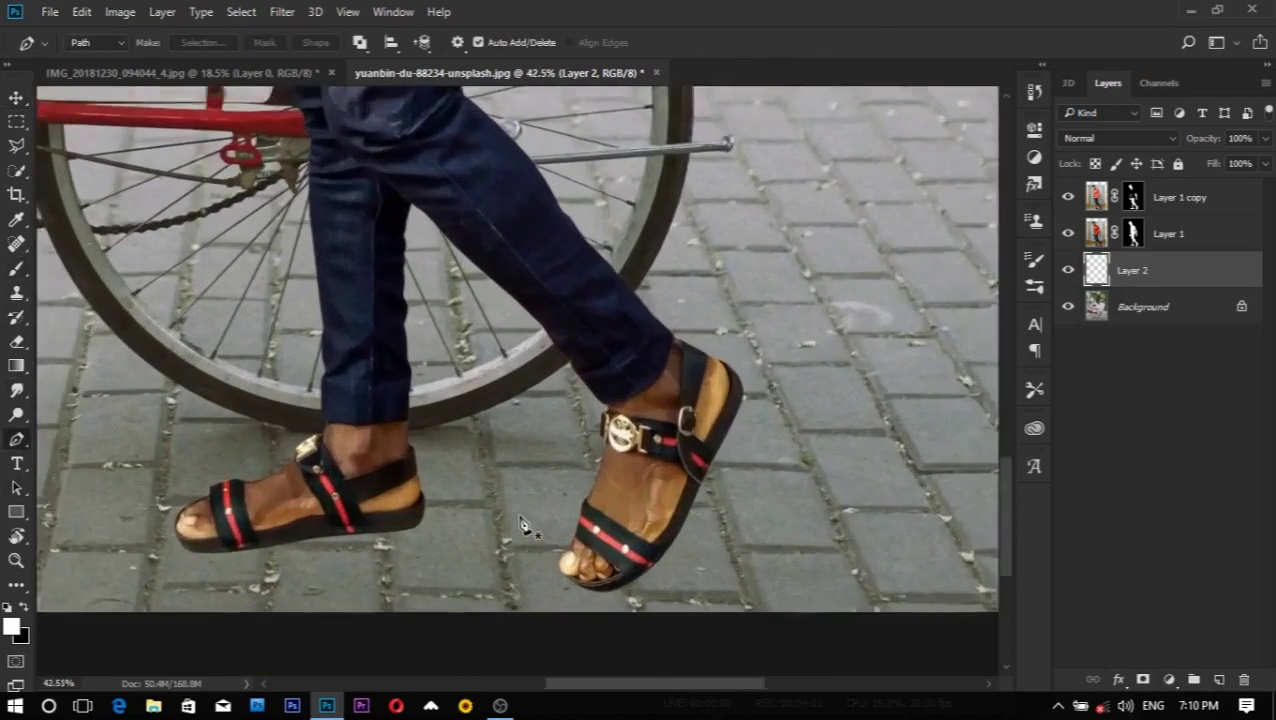
scroll(507, 495, "up", 1)
scroll(500, 500, "up", 2)
scroll(500, 500, "up", 1)
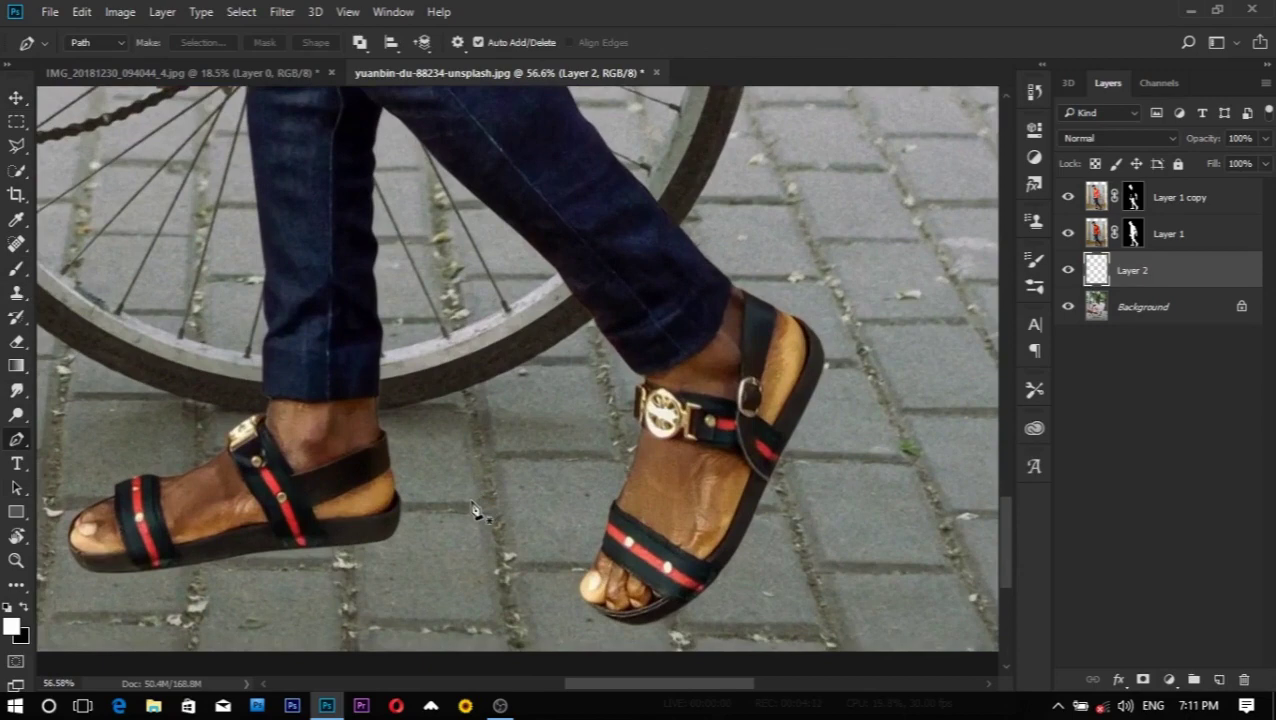
scroll(475, 512, "down", 5)
scroll(474, 475, "down", 4)
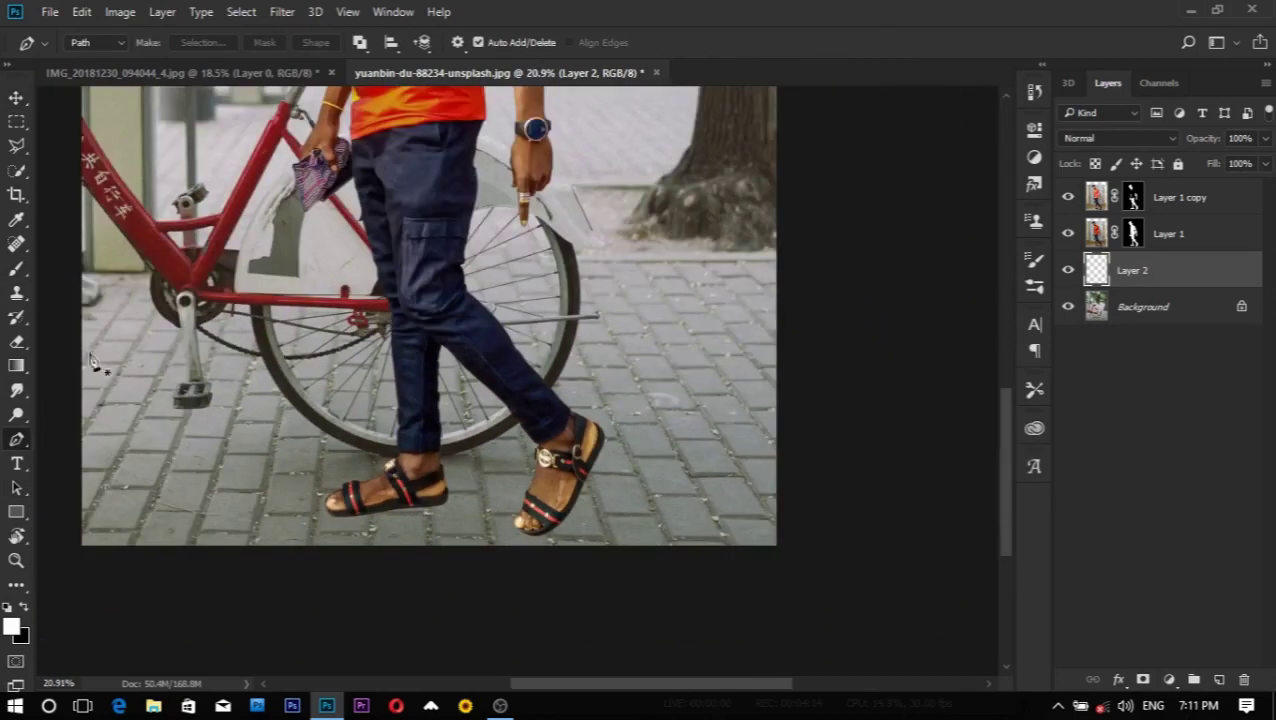
left_click(16, 272)
key("x")
scroll(351, 513, "up", 5)
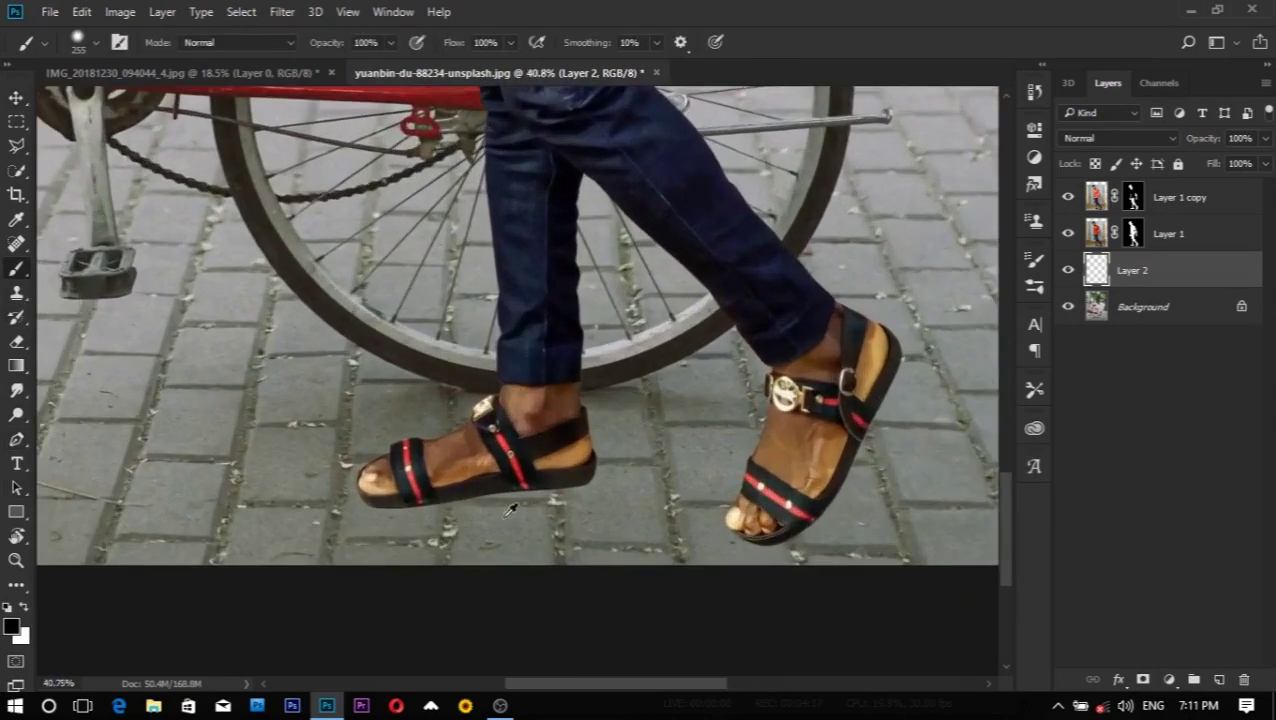
scroll(351, 513, "up", 5)
right_click(593, 492, "alt")
left_click_drag(592, 494, 565, 474)
left_click_drag(349, 37, 297, 74)
type("12")
scroll(600, 460, "up", 3)
Step: Paint a faint shadow along the left sandal's sole, shrinking the brush to 38 px
left_click_drag(270, 470, 594, 455)
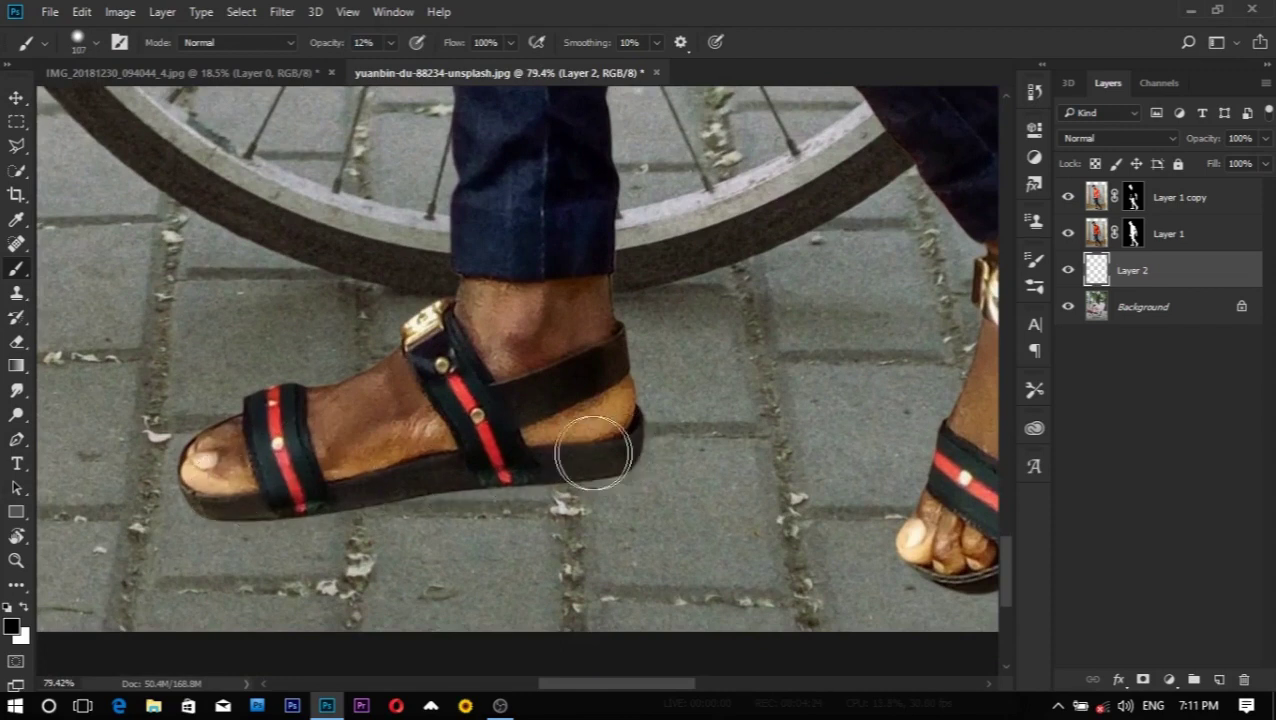
mouse_move(200, 485)
left_mouse_down()
mouse_move(498, 450)
mouse_move(595, 455)
mouse_move(550, 447)
left_mouse_up()
right_click(540, 444, "alt")
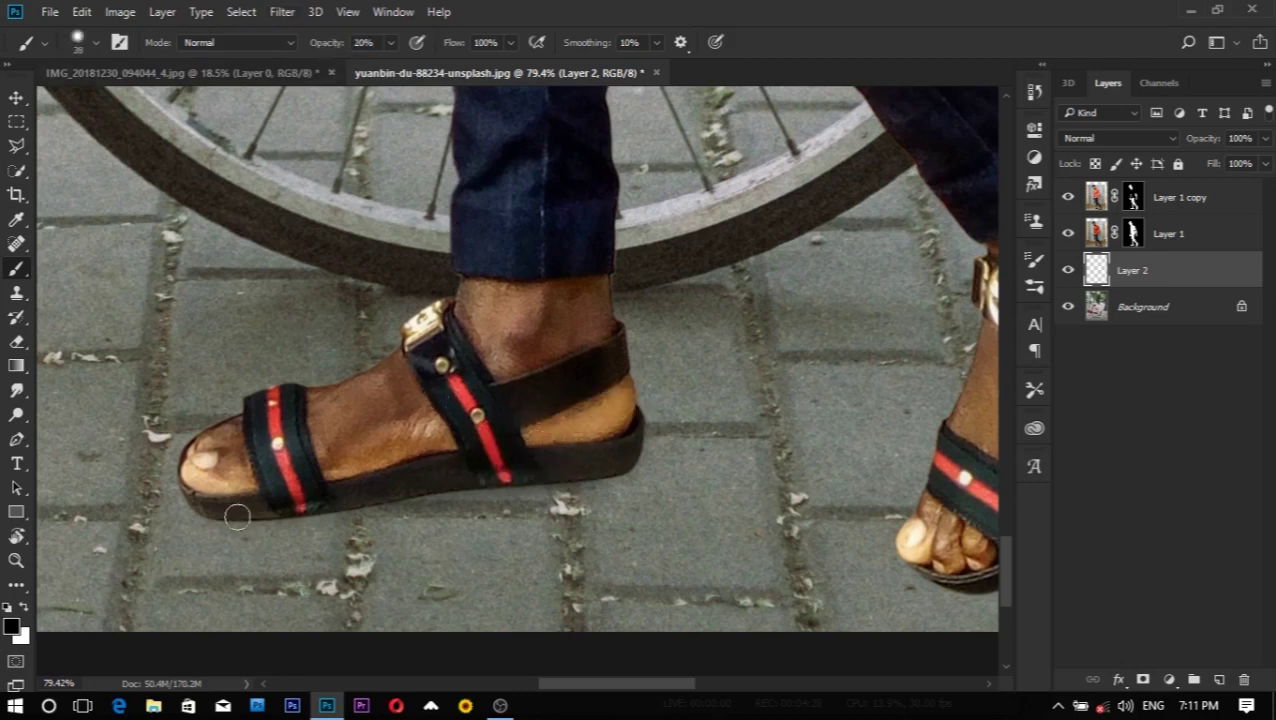
left_click_drag(215, 510, 498, 480)
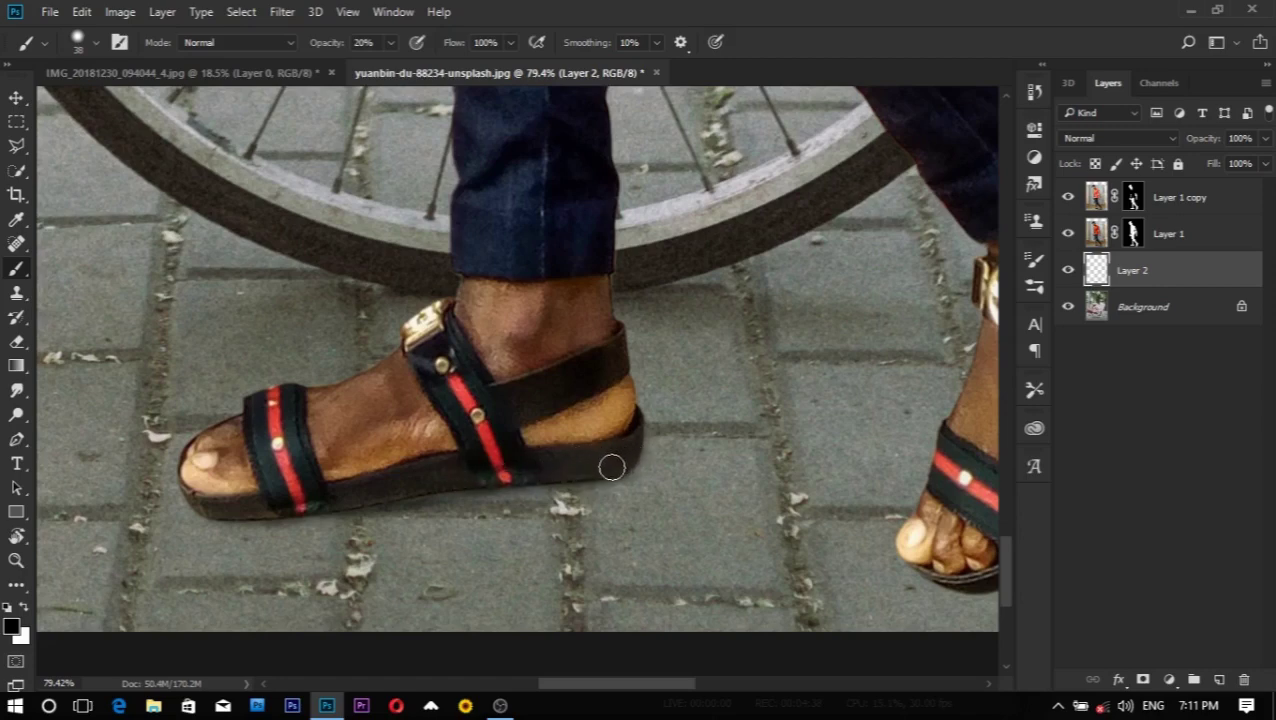
left_click_drag(488, 480, 507, 475)
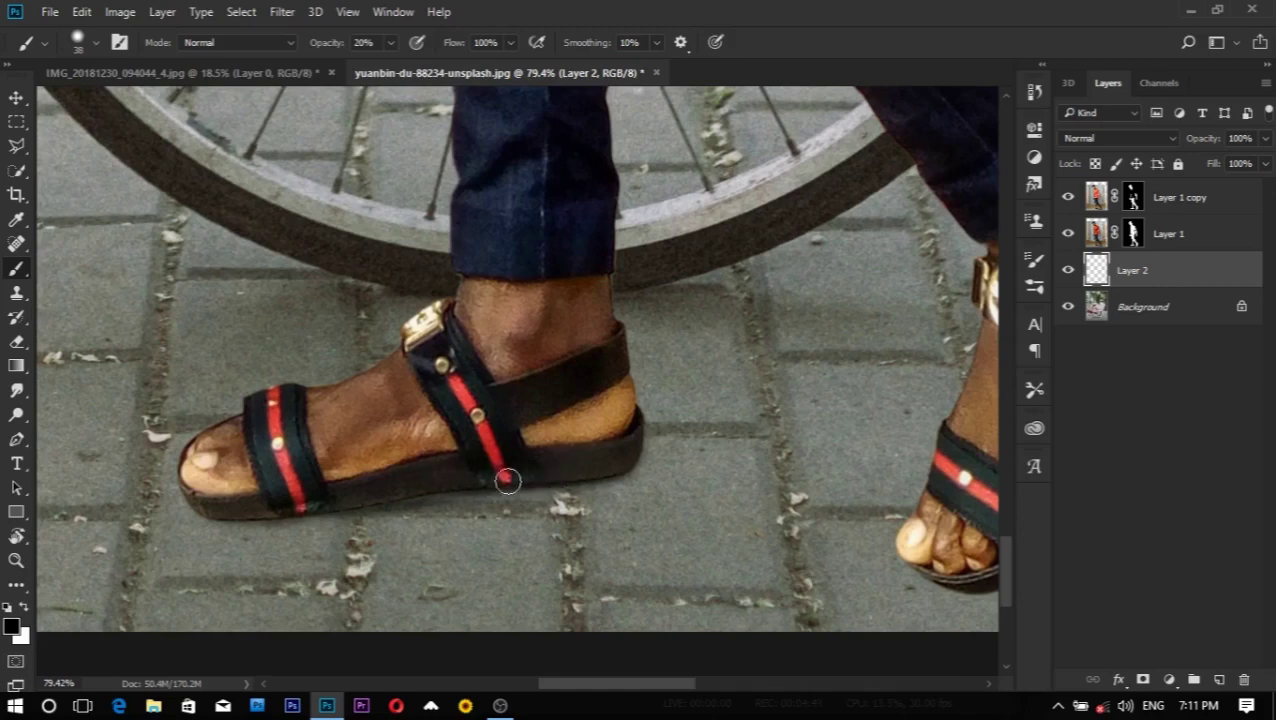
Step: At 37% brush opacity, deepen the shadow along the sole from toe to heel
left_click_drag(326, 50, 354, 95)
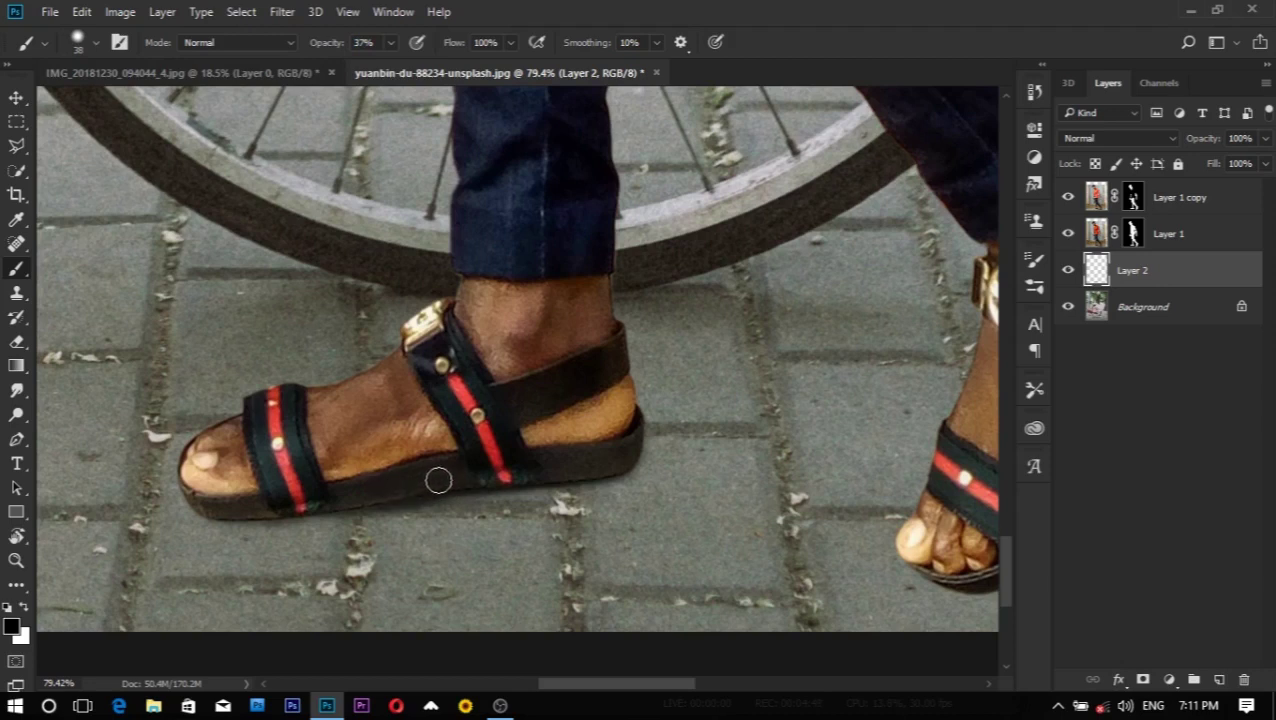
mouse_move(206, 508)
left_mouse_down()
mouse_move(330, 510)
mouse_move(579, 464)
left_mouse_up()
mouse_move(441, 493)
left_mouse_down()
mouse_move(604, 469)
mouse_move(495, 481)
left_mouse_up()
mouse_move(572, 477)
left_mouse_down()
mouse_move(373, 484)
mouse_move(295, 510)
mouse_move(215, 509)
left_mouse_up()
scroll(560, 523, "down", 5)
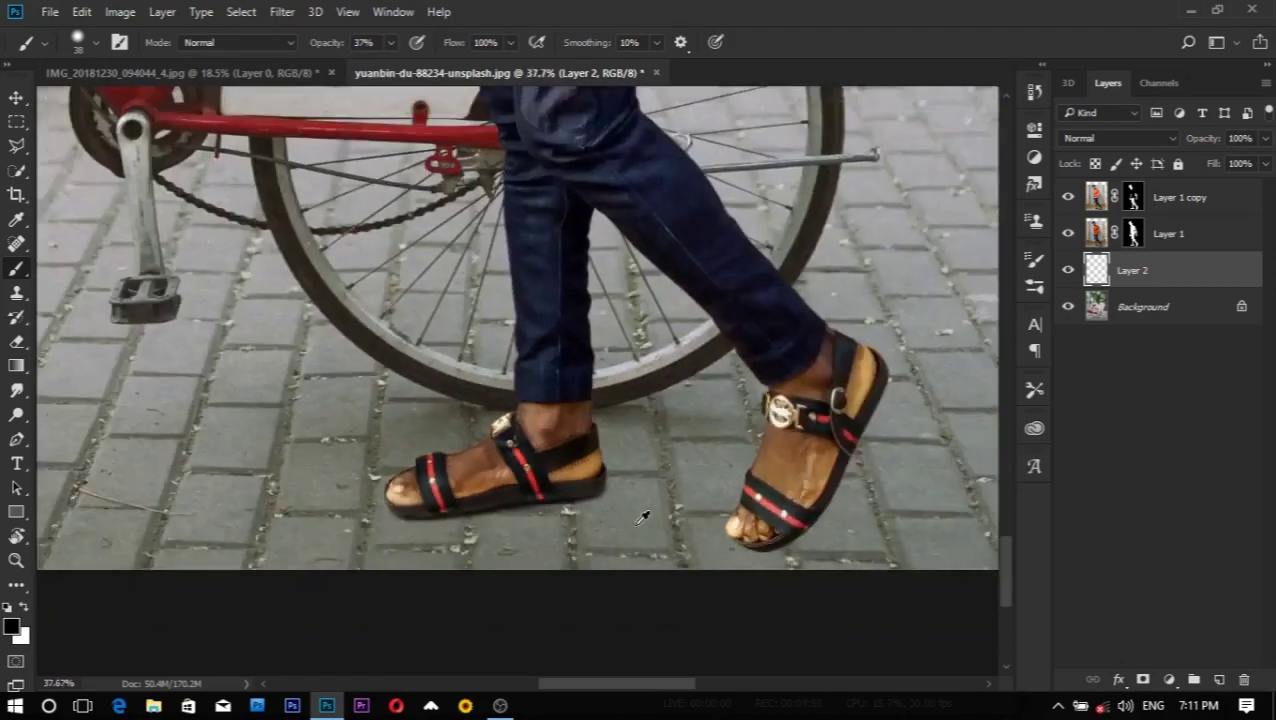
scroll(555, 560, "down", 3)
scroll(551, 600, "down", 2)
scroll(551, 627, "up", 2)
scroll(551, 627, "up", 2)
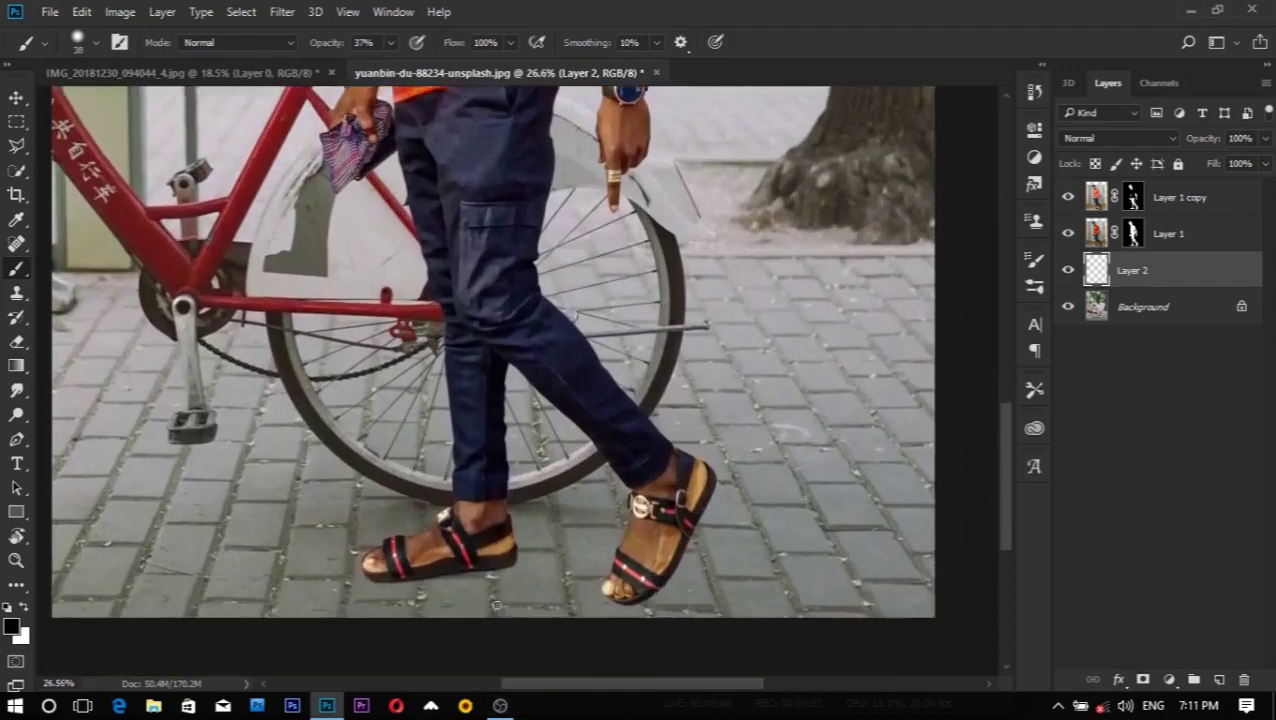
scroll(500, 600, "up", 2)
scroll(450, 520, "up", 2)
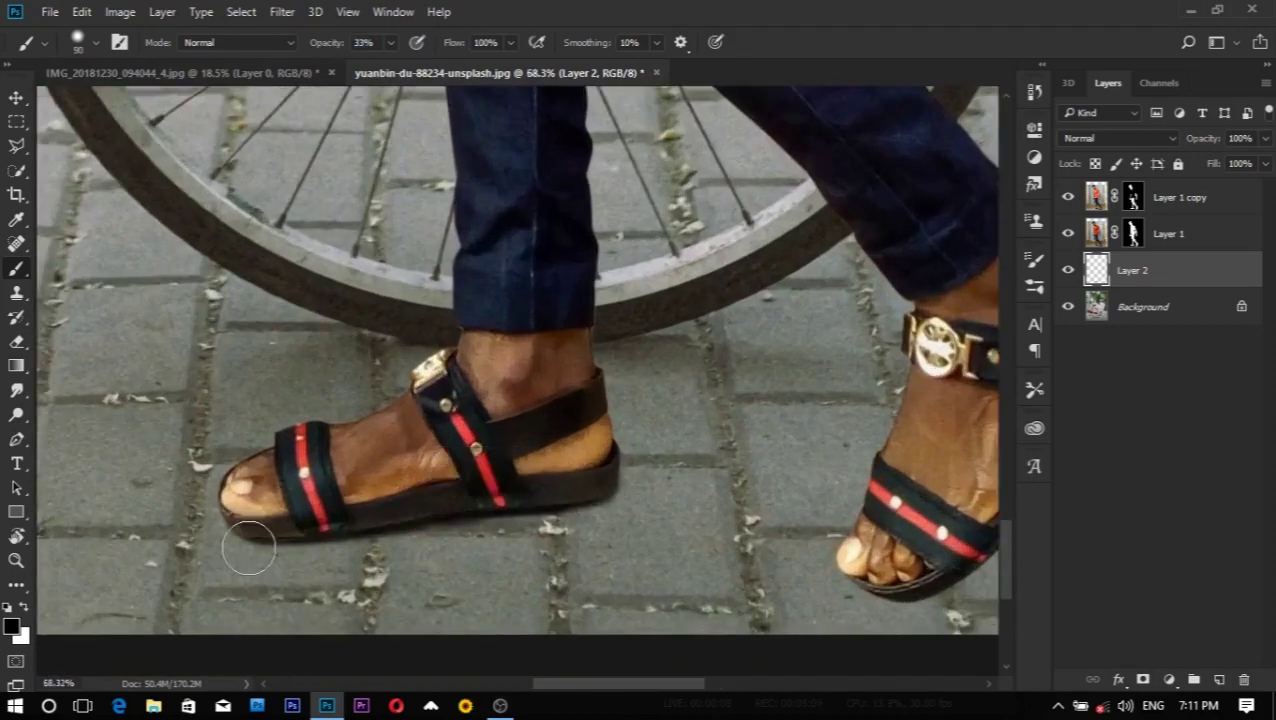
left_click_drag(250, 530, 295, 532)
mouse_move(425, 493)
left_mouse_down()
mouse_move(250, 507)
mouse_move(401, 501)
mouse_move(322, 522)
mouse_move(401, 521)
mouse_move(590, 476)
mouse_move(427, 499)
left_mouse_up()
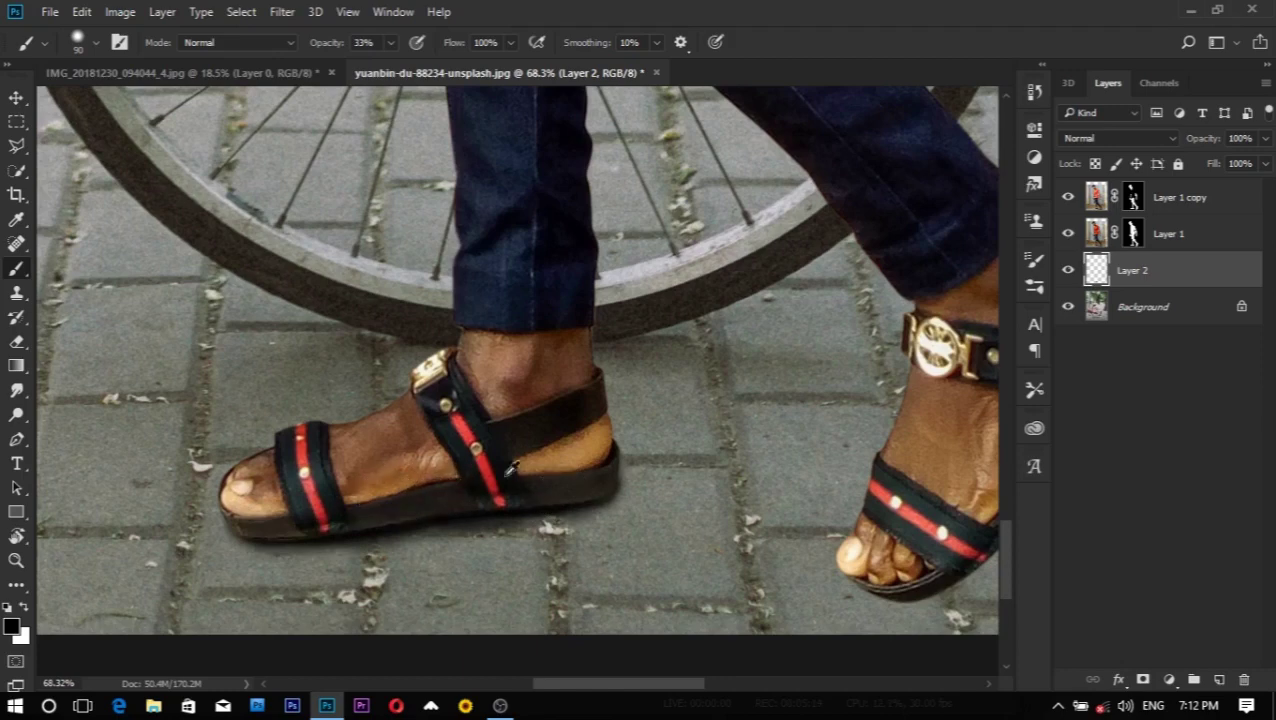
Step: Paint a soft shadow beside the right sandal's sole, redoing the first stroke
scroll(560, 515, "down", 5, "alt")
scroll(750, 530, "up", 2, "alt")
scroll(750, 530, "up", 2, "alt")
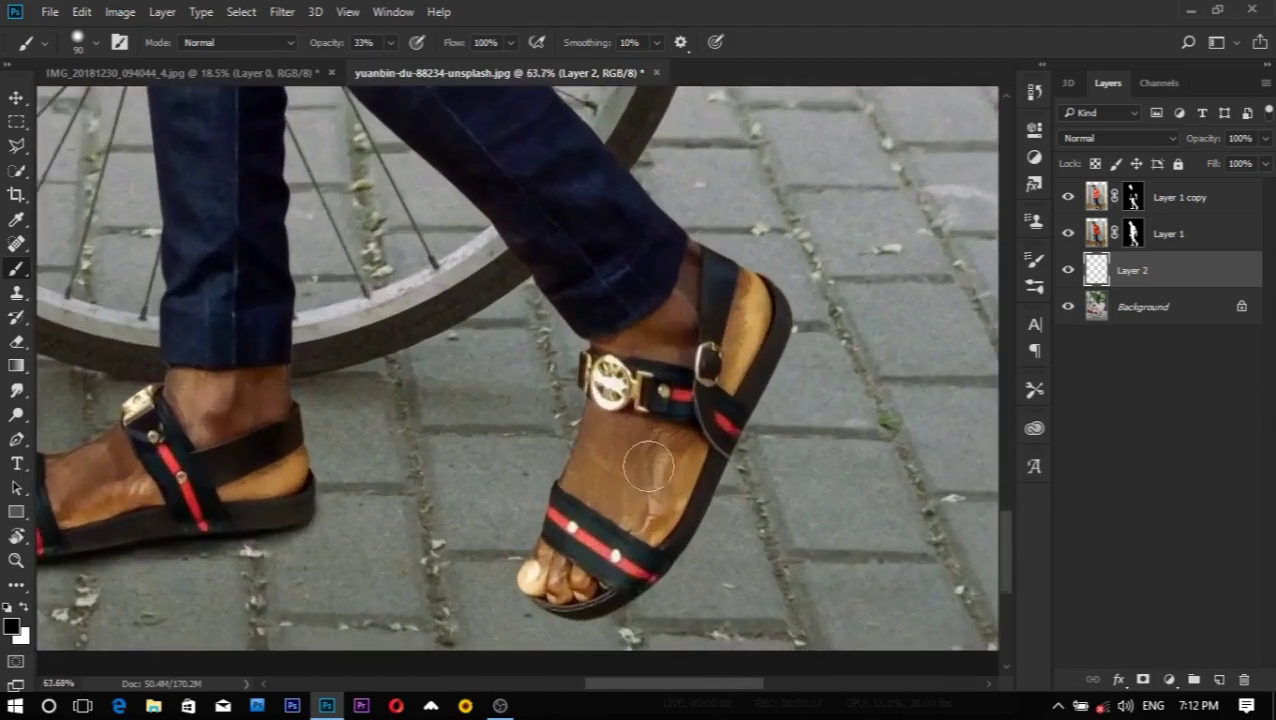
scroll(750, 530, "up", 1, "alt")
mouse_move(565, 497)
left_mouse_down()
mouse_move(632, 484)
mouse_move(612, 470)
mouse_move(541, 498)
mouse_move(755, 487)
mouse_move(669, 447)
mouse_move(874, 450)
mouse_move(862, 484)
left_mouse_up()
key("ctrl+z")
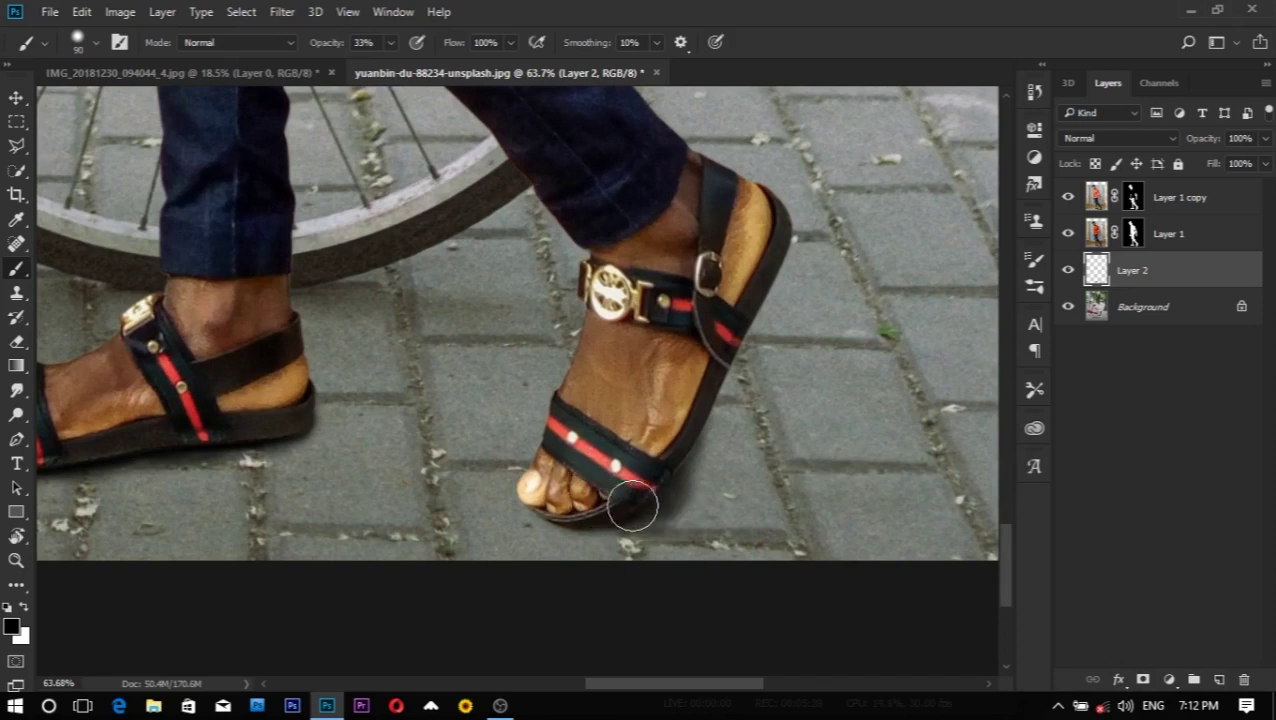
mouse_move(632, 505)
left_mouse_down()
mouse_move(712, 498)
mouse_move(689, 493)
mouse_move(683, 461)
mouse_move(661, 487)
mouse_move(692, 502)
left_mouse_up()
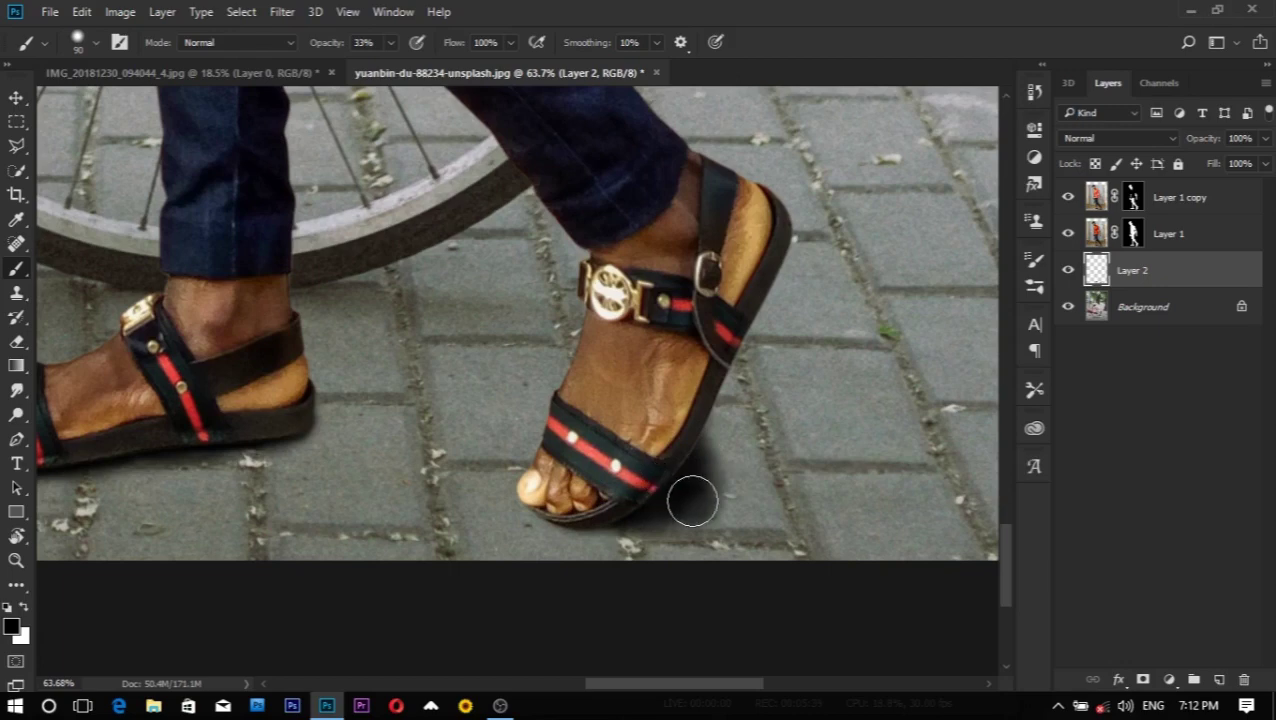
Step: Erase the excess shadow beside the right sandal's sole
scroll(692, 500, "down", 3, "alt")
scroll(735, 530, "down", 3, "alt")
scroll(500, 470, "up", 3, "alt")
scroll(214, 410, "up", 3, "alt")
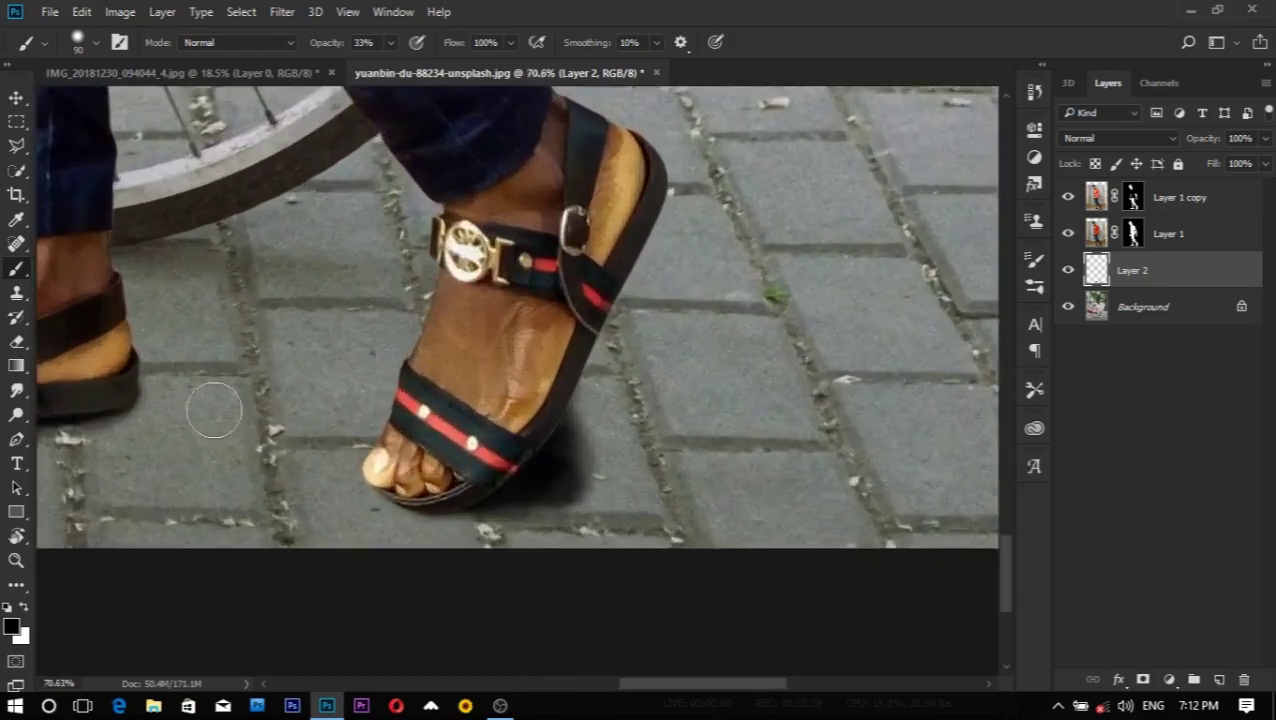
left_click(18, 342)
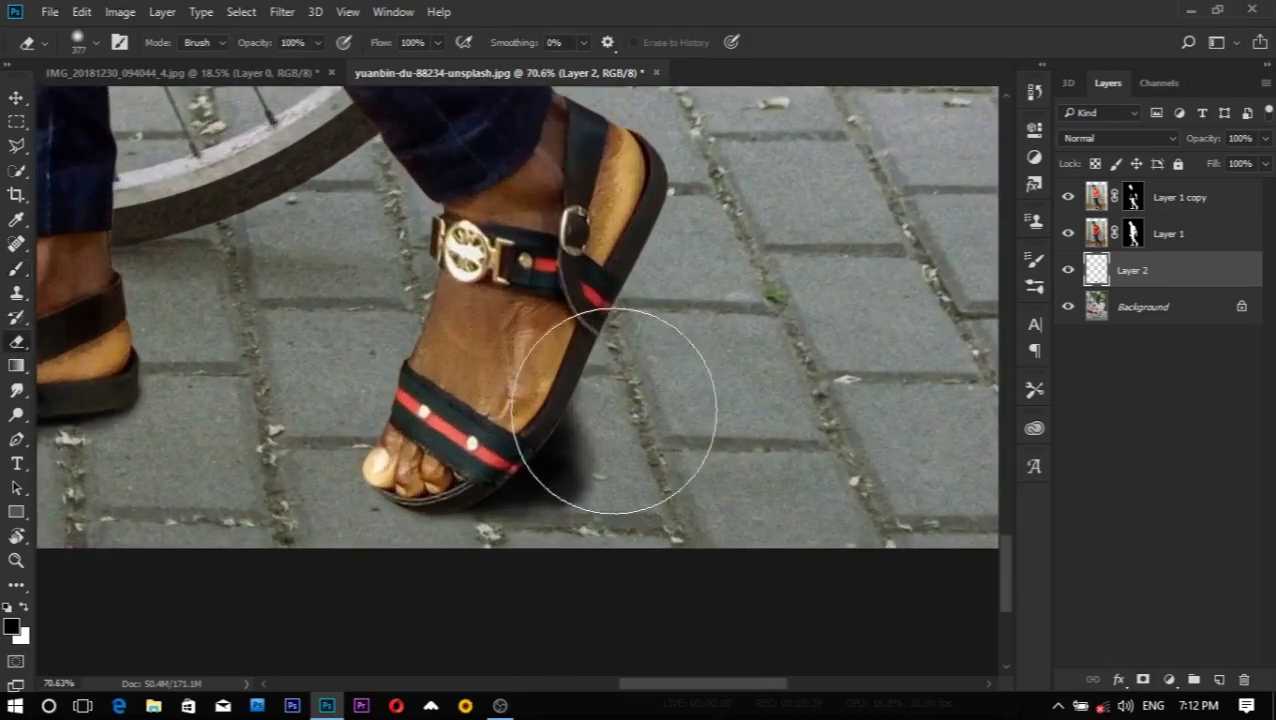
left_click_drag(622, 472, 698, 541)
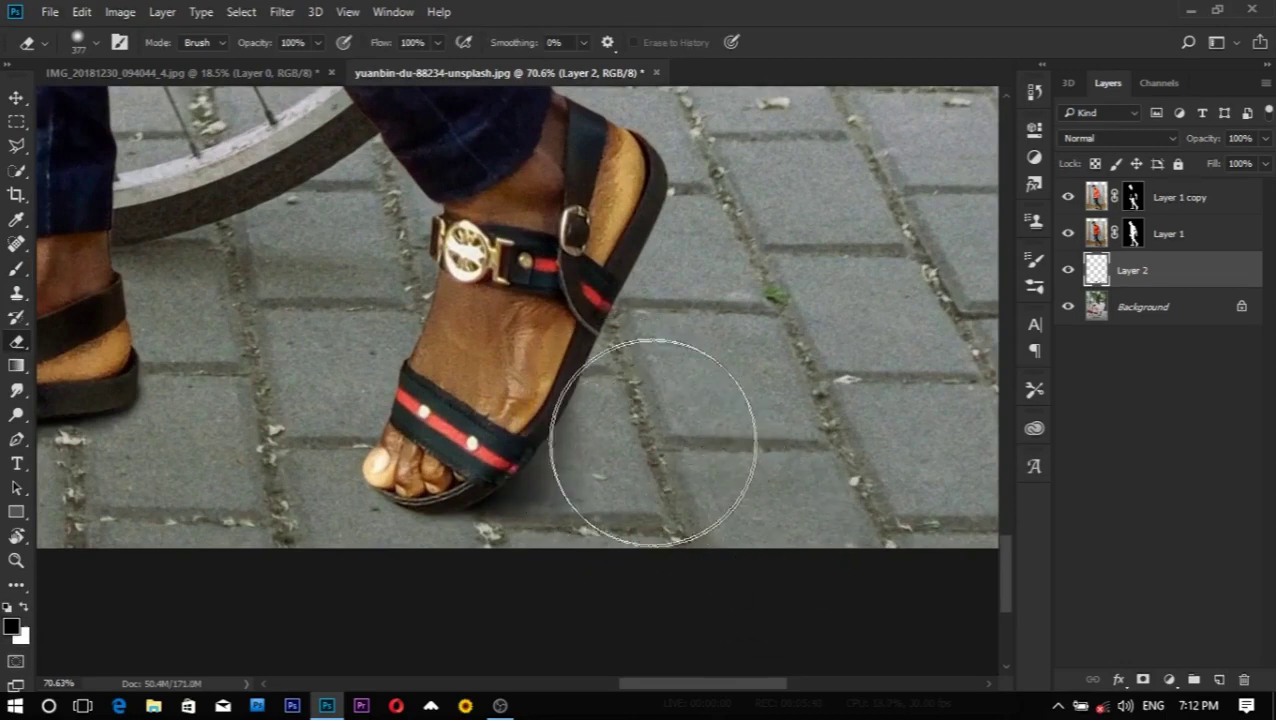
scroll(750, 415, "down", 2)
scroll(826, 555, "down", 1)
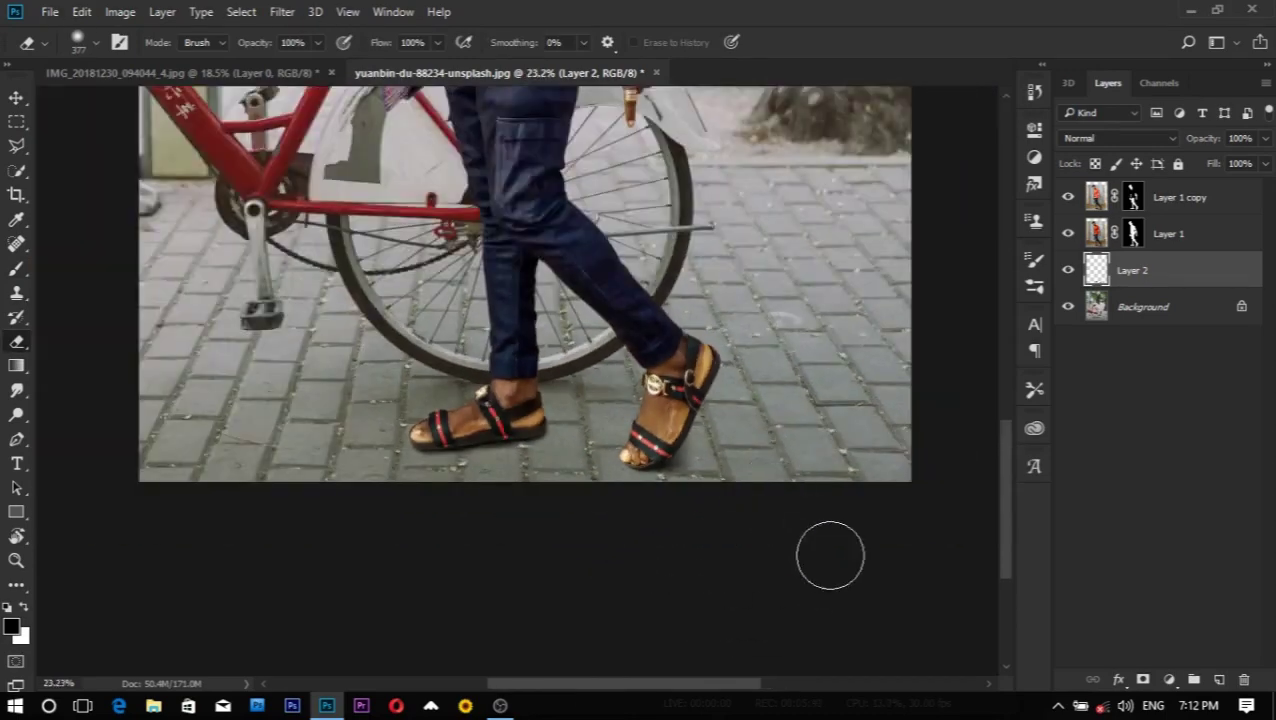
scroll(849, 504, "up", 1)
scroll(730, 460, "up", 2)
scroll(730, 460, "down", 3)
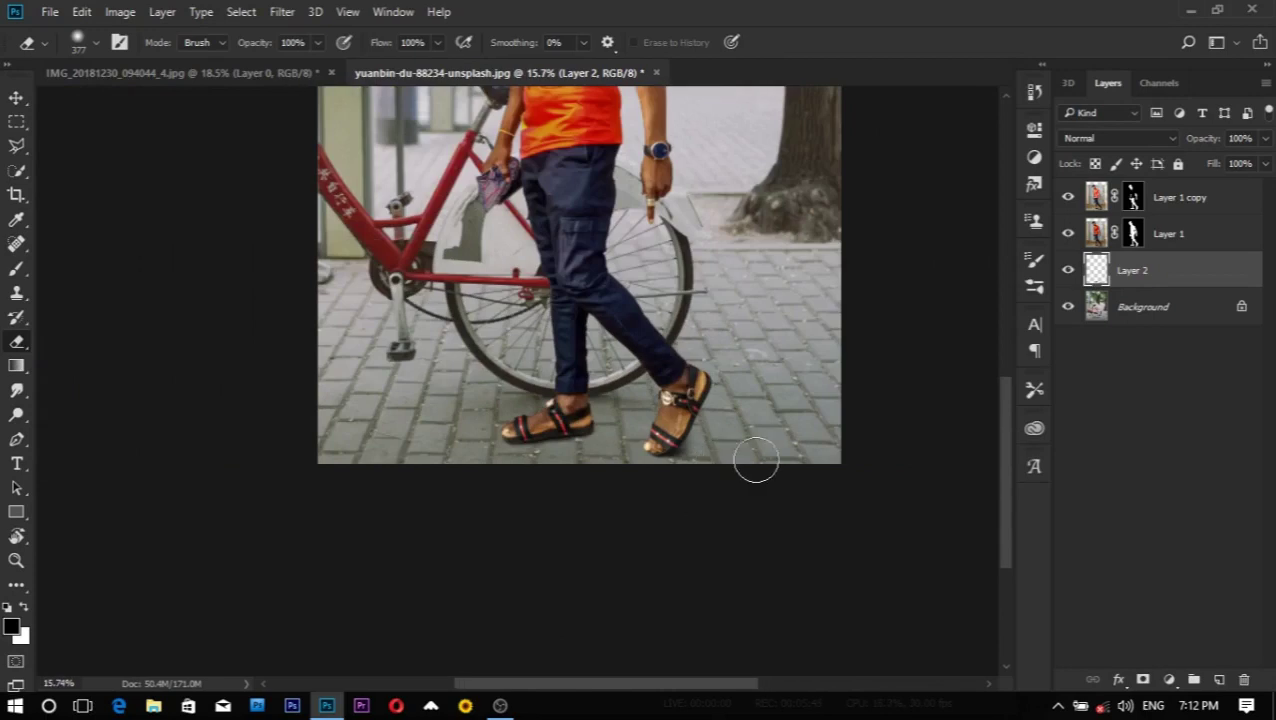
Step: Create a new empty Layer 3 above Layer 2 and zoom in on the sandals
left_click(1220, 680)
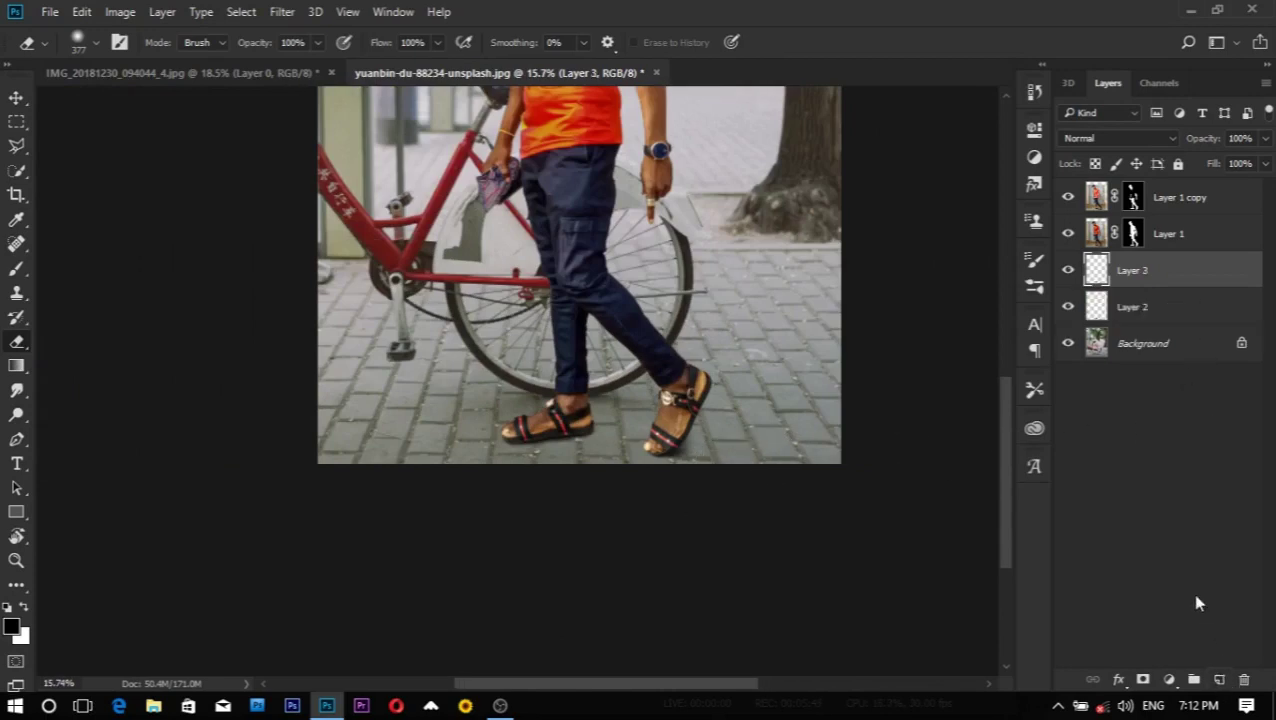
left_click(17, 442)
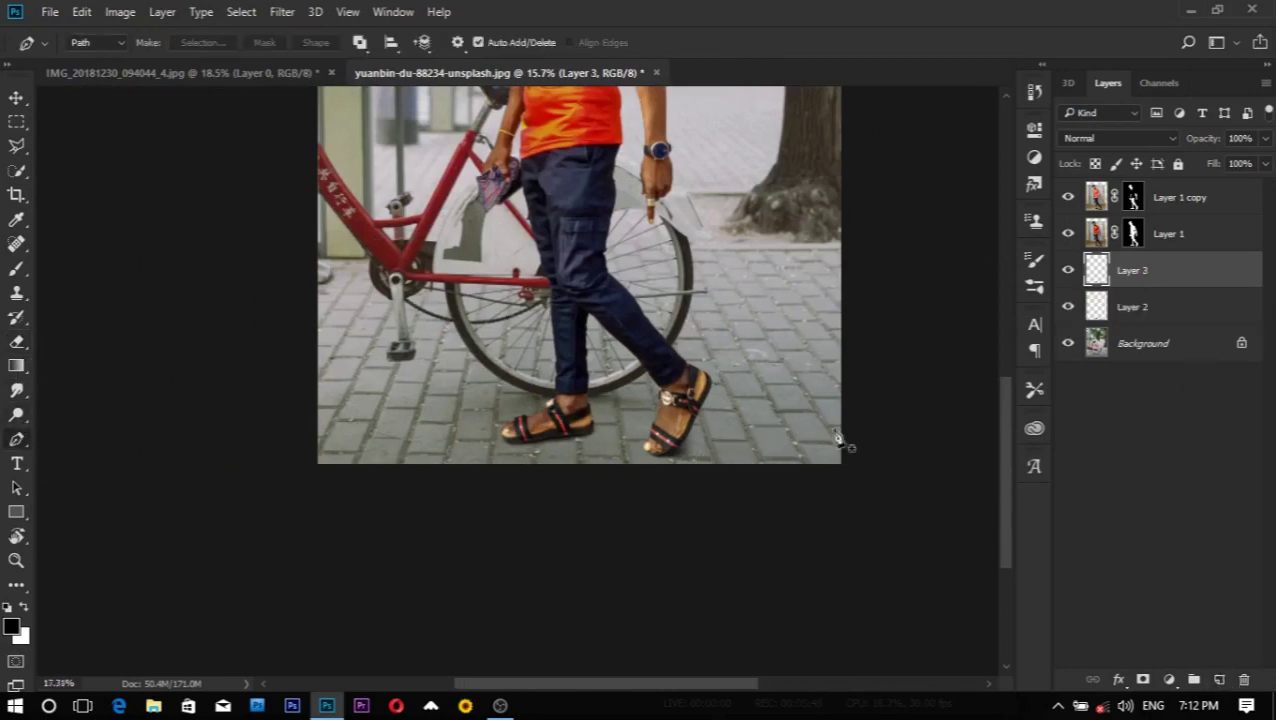
scroll(843, 441, "up", 1)
scroll(515, 413, "up", 1)
scroll(462, 388, "up", 1)
scroll(462, 388, "down", 2)
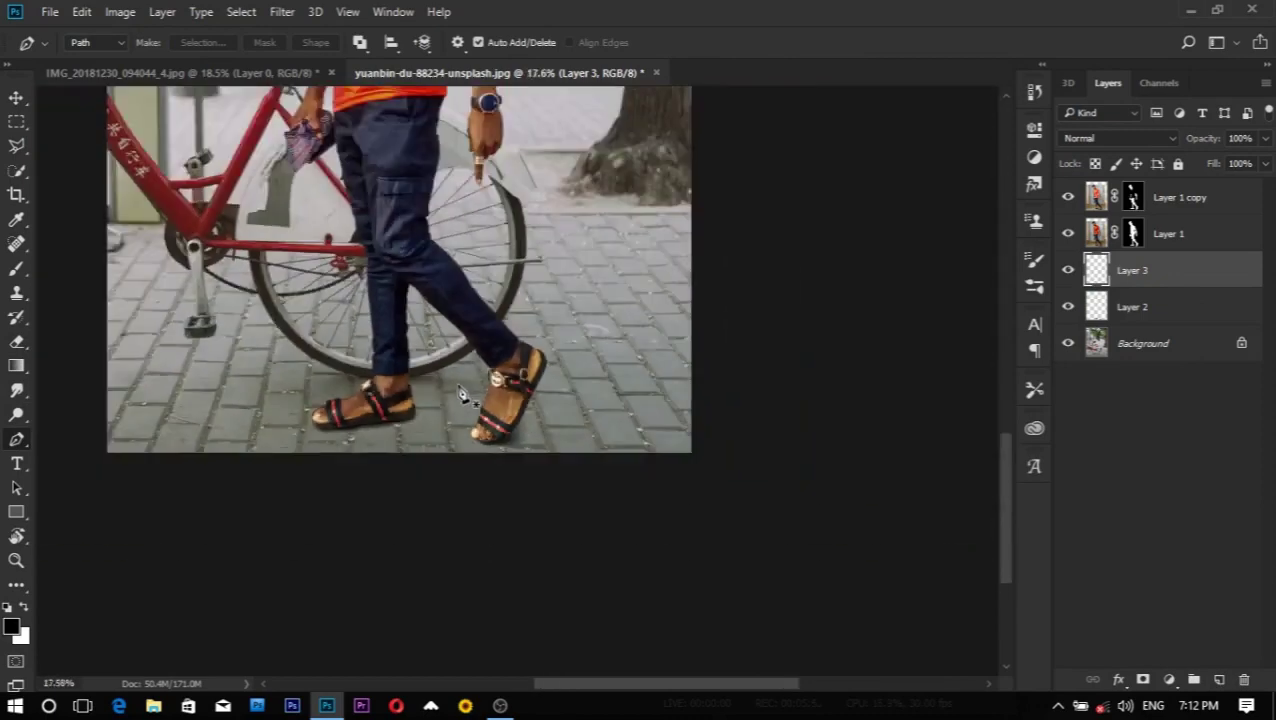
scroll(468, 395, "down", 1)
scroll(484, 410, "up", 1)
scroll(533, 425, "up", 1)
scroll(533, 425, "up", 1)
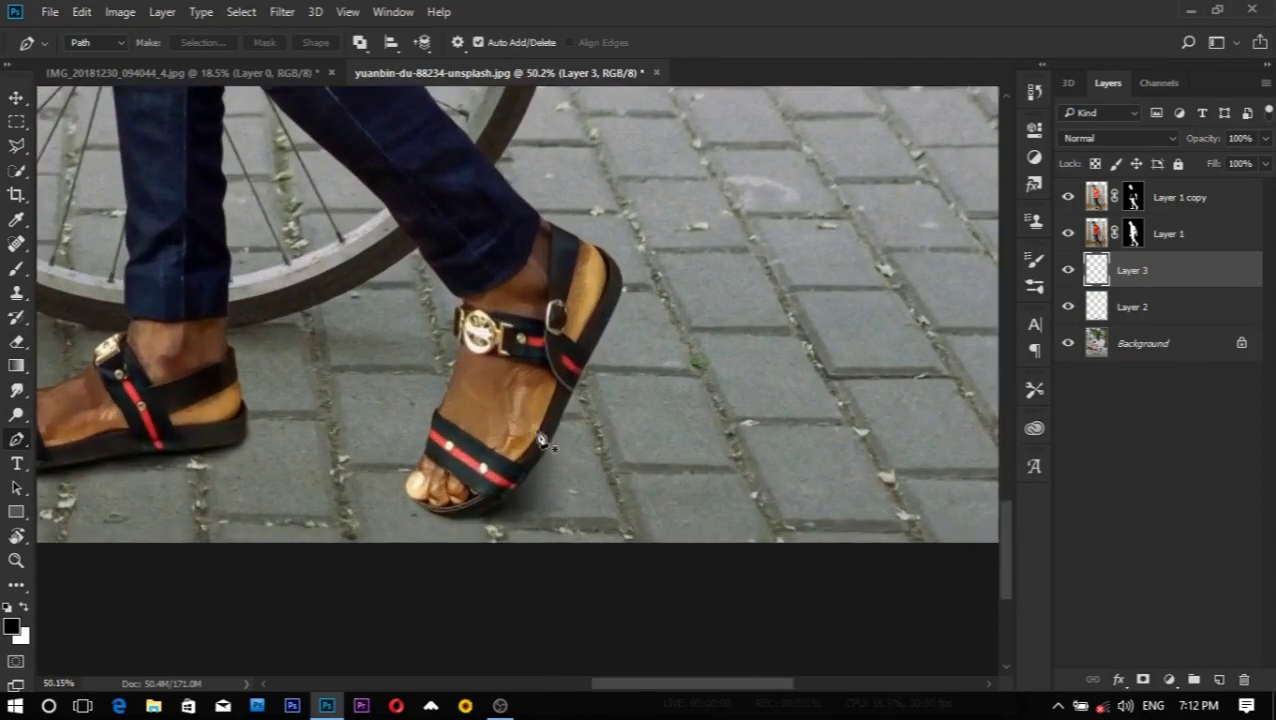
scroll(540, 440, "up", 1)
scroll(420, 455, "up", 1)
scroll(413, 456, "up", 1)
scroll(413, 455, "left", 1)
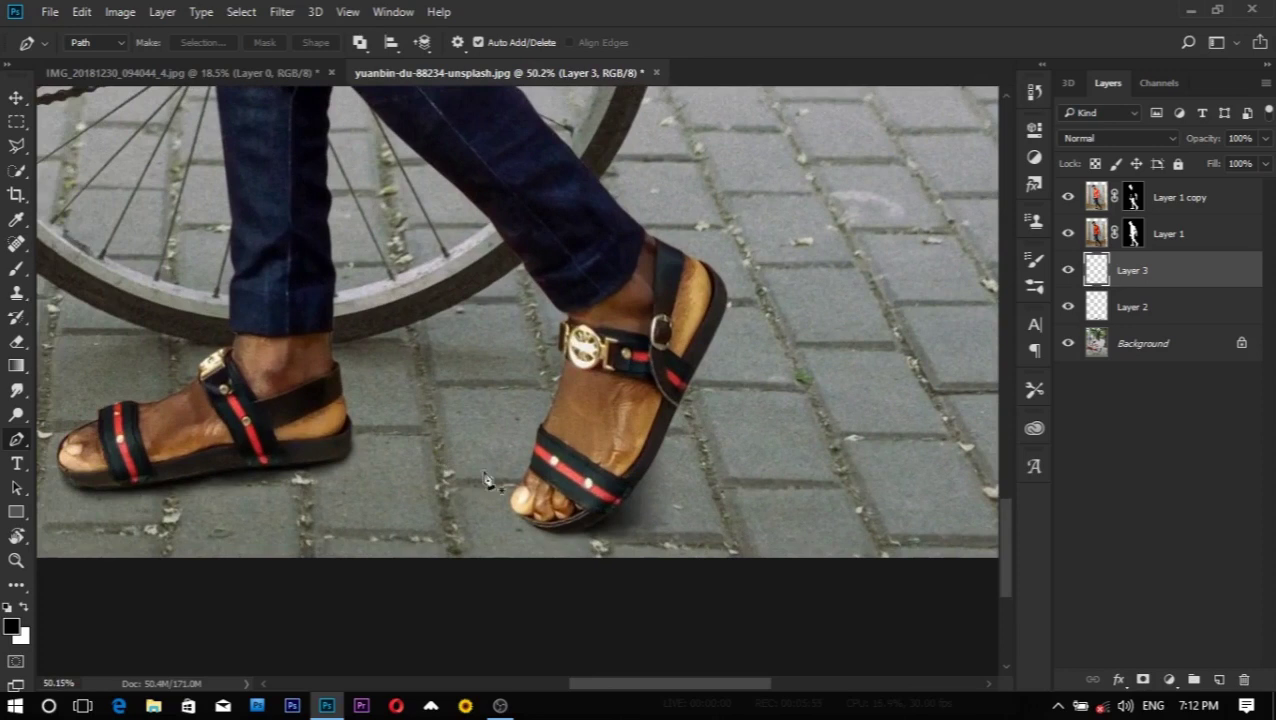
Step: Trace pen paths for cast shadows stretching right from both sandals
left_click(140, 487)
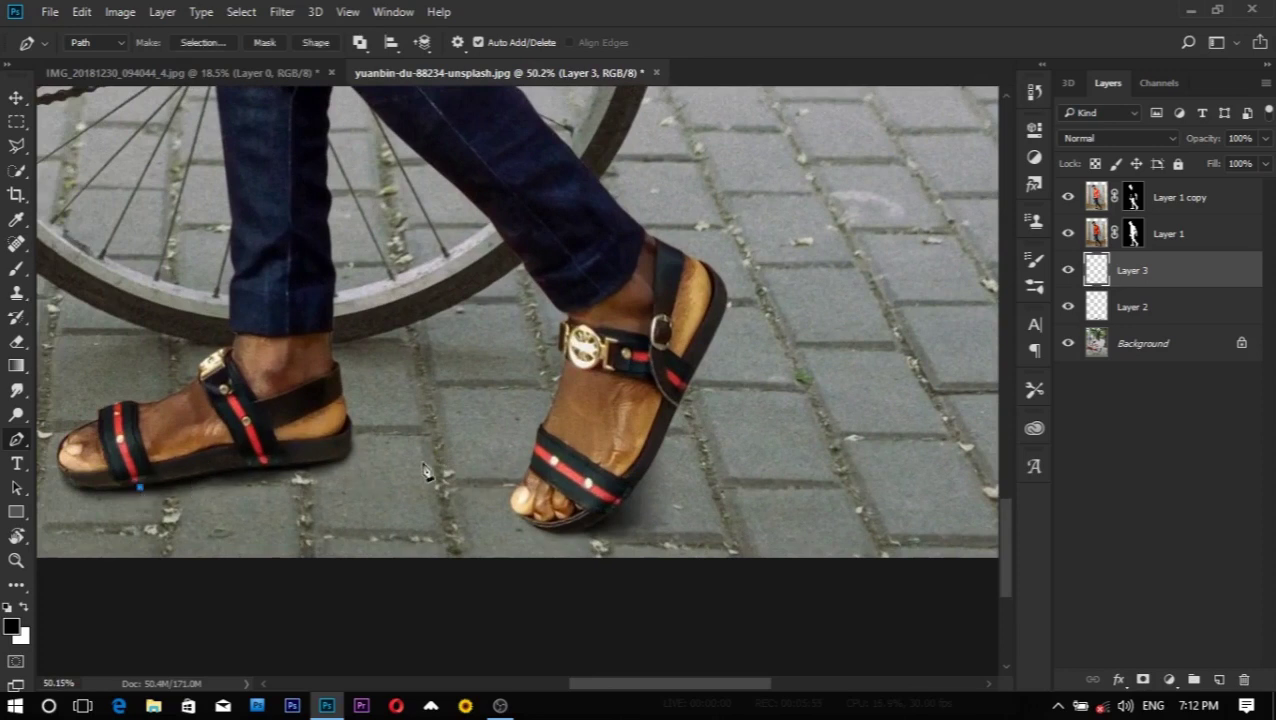
left_click(453, 468)
left_click(141, 488)
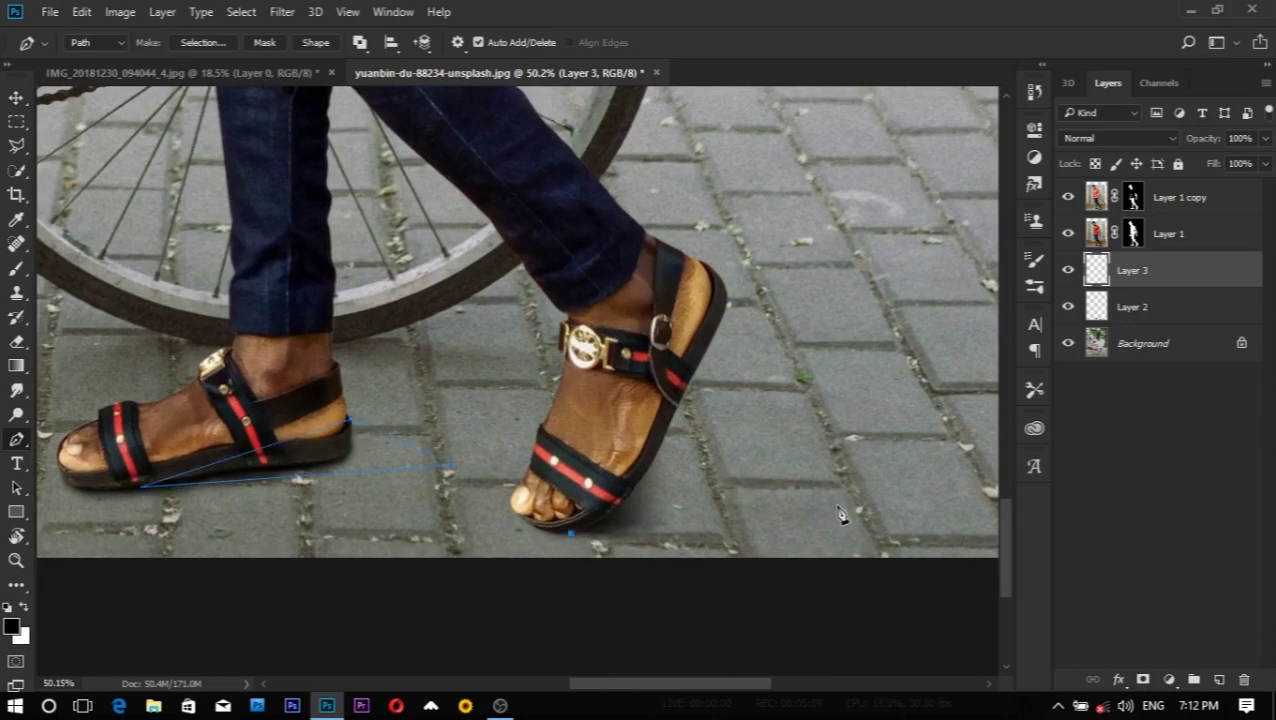
left_click_drag(864, 476, 840, 482)
Step: Fill the shadow paths with black foreground colour at 100% opacity
right_click(637, 365)
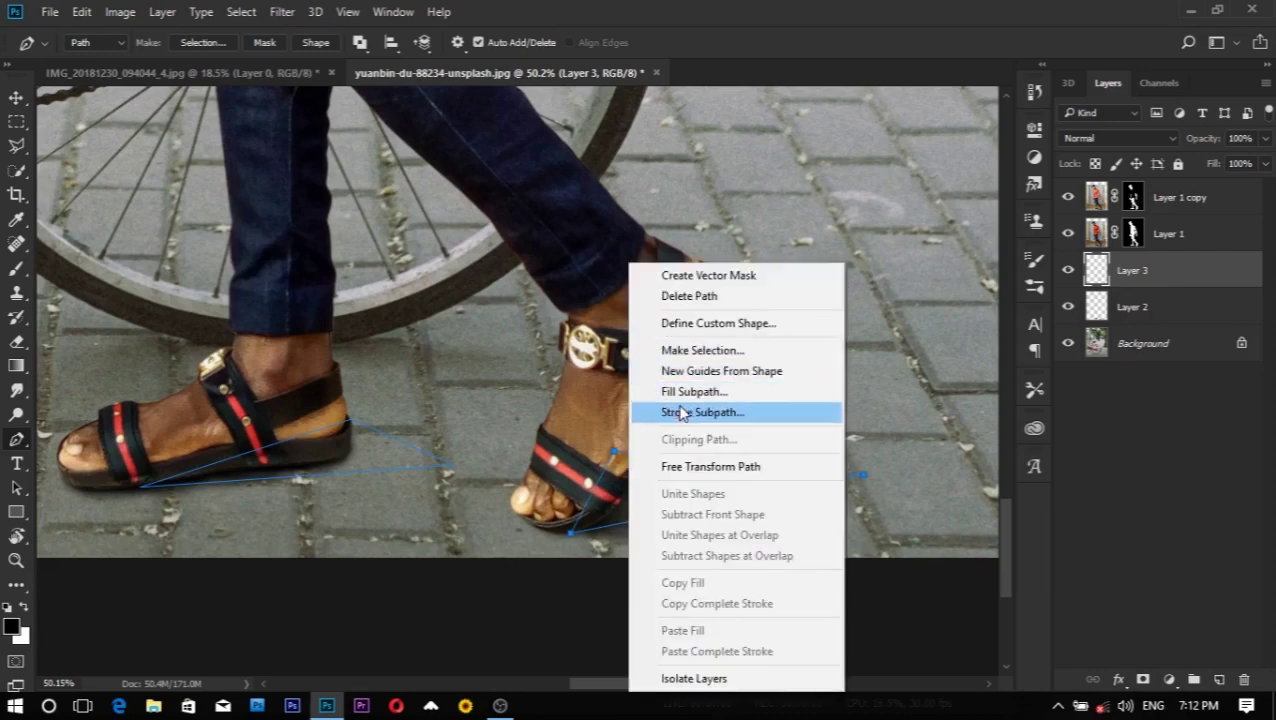
key("Escape")
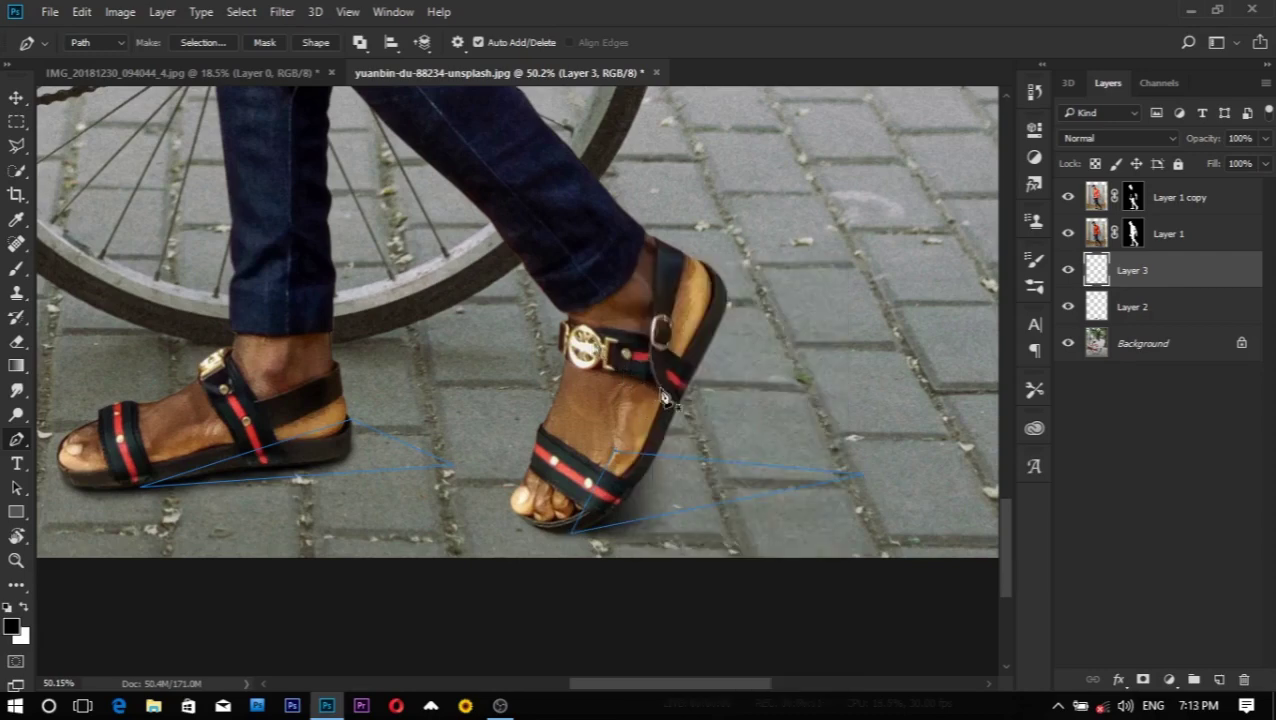
right_click(620, 330)
left_click(650, 393)
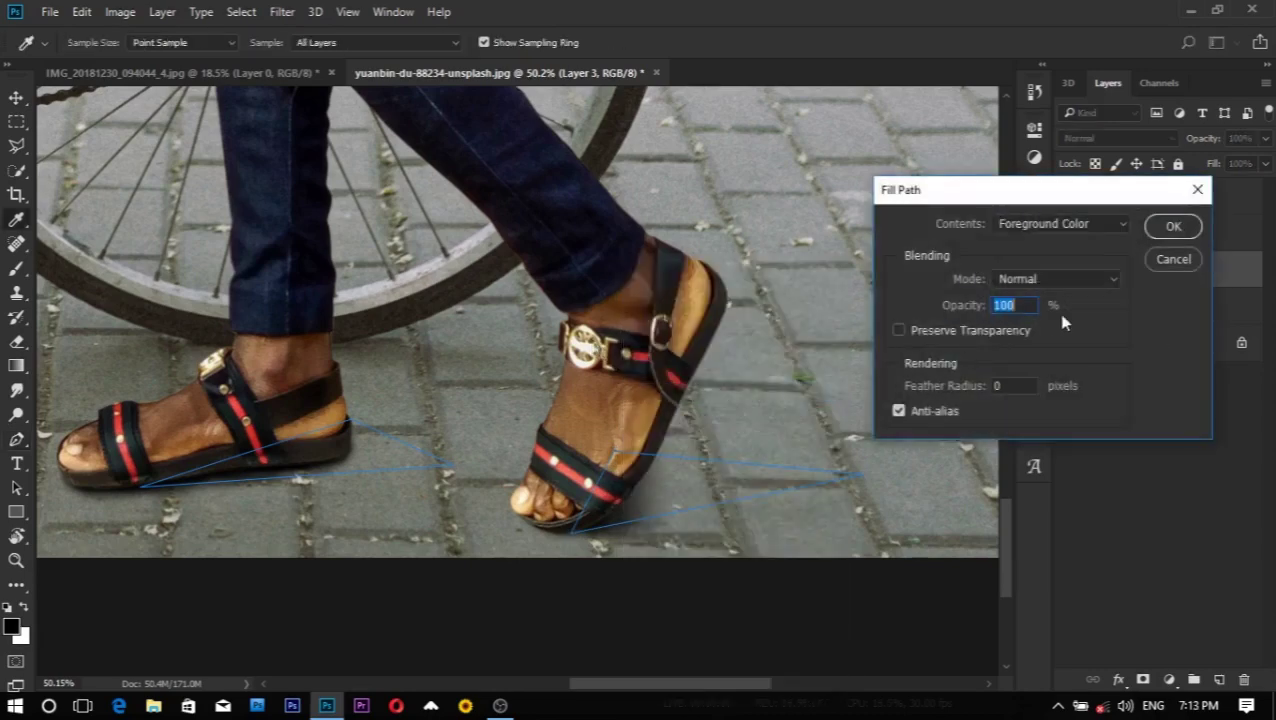
left_click(1170, 228)
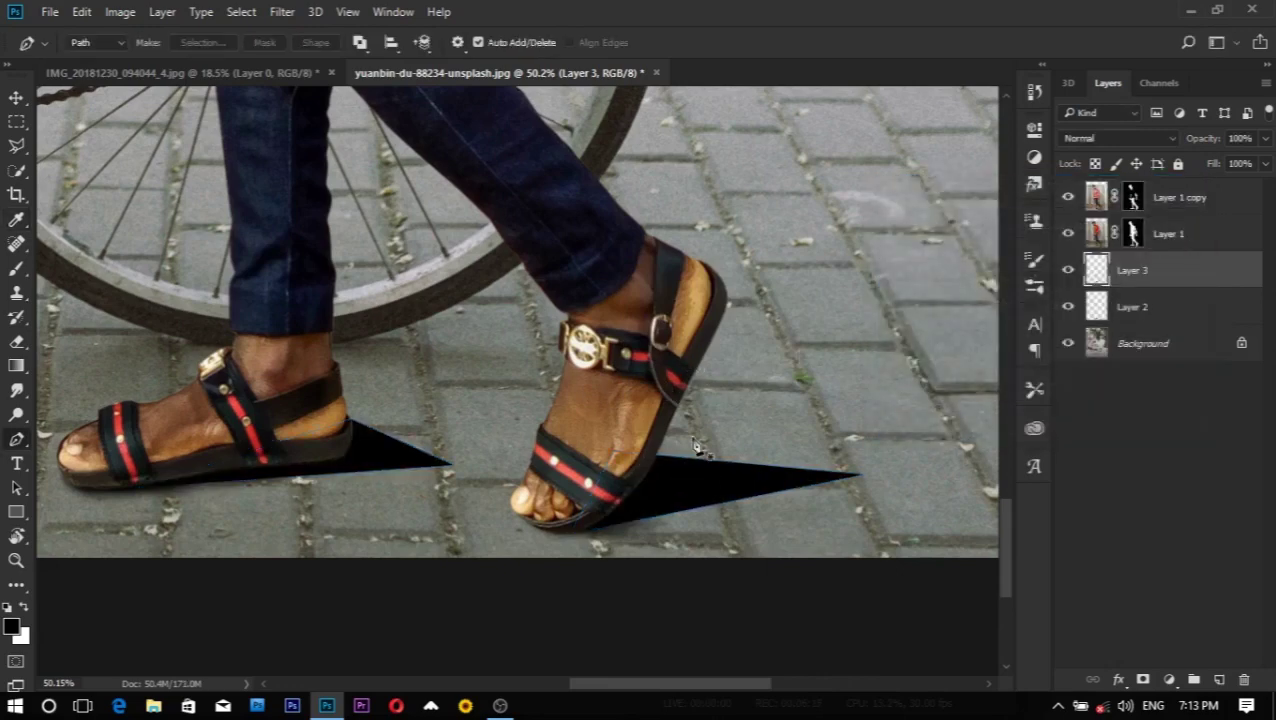
scroll(697, 460, "down", 4)
scroll(697, 488, "up", 1)
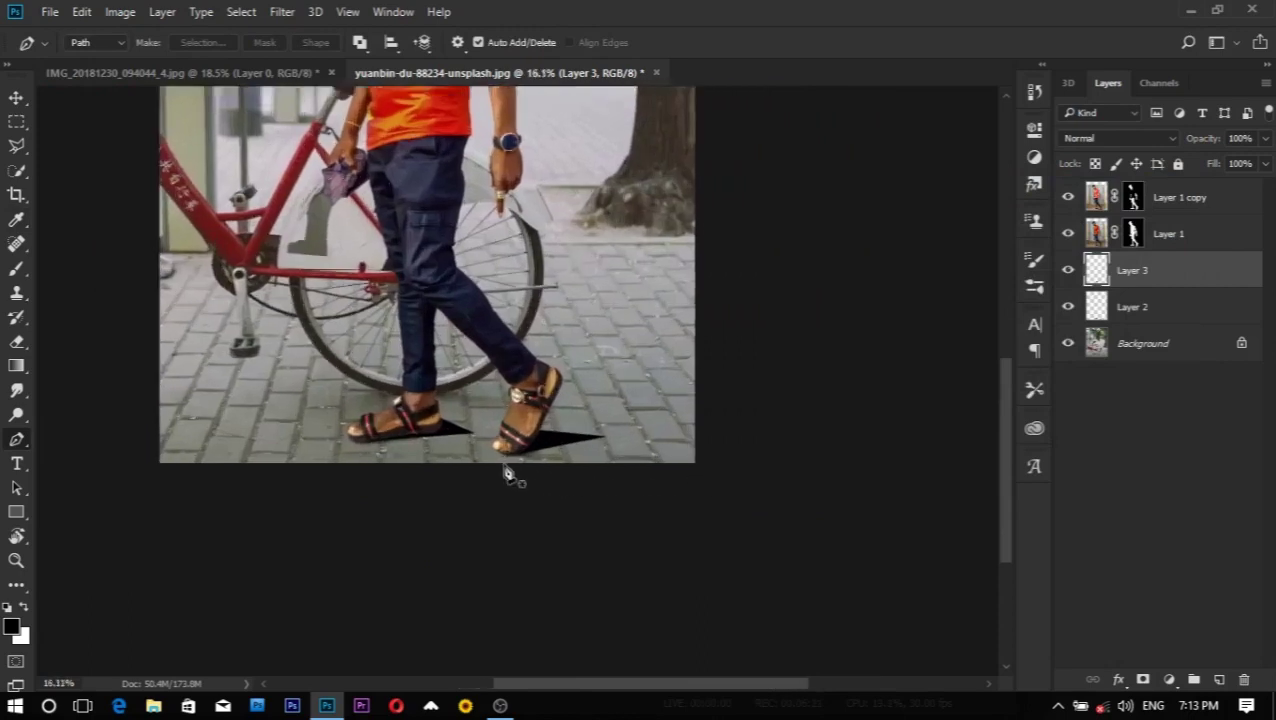
scroll(507, 476, "up", 1)
scroll(570, 484, "up", 1)
scroll(573, 481, "up", 1)
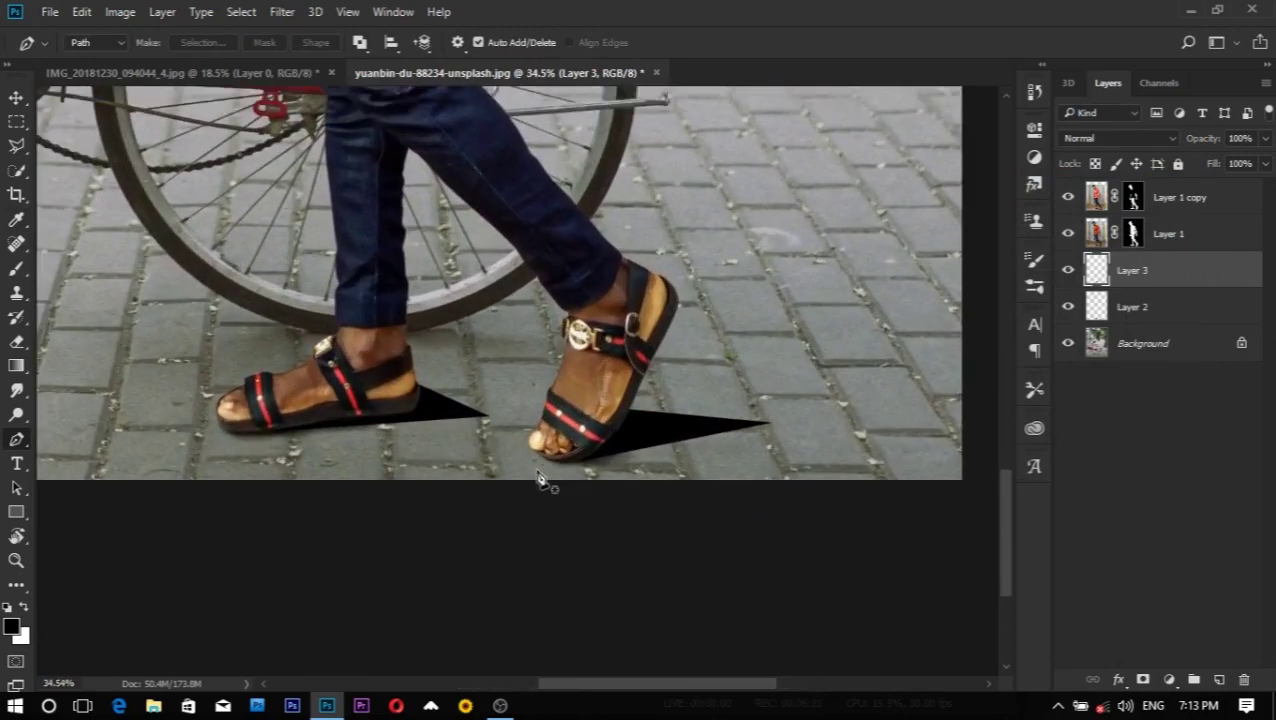
key("v")
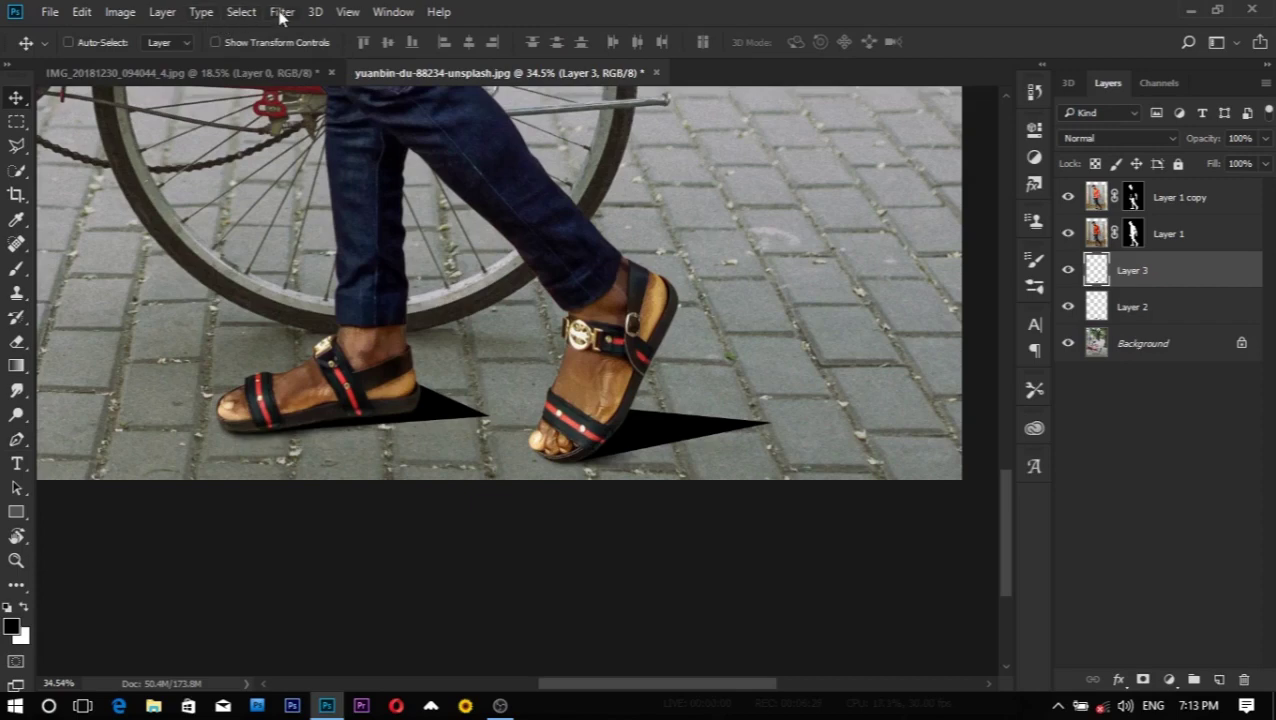
Step: Apply a Gaussian Blur with a larger radius to the black shadows
left_click(282, 14)
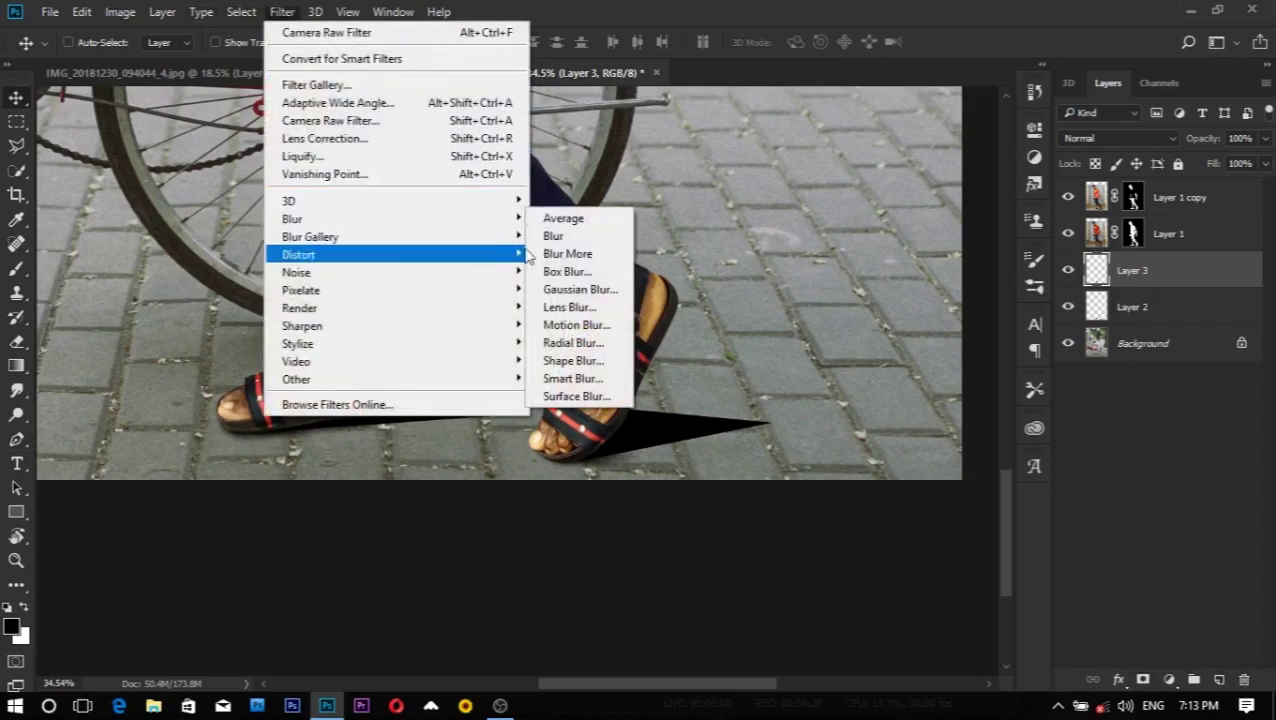
left_click(578, 289)
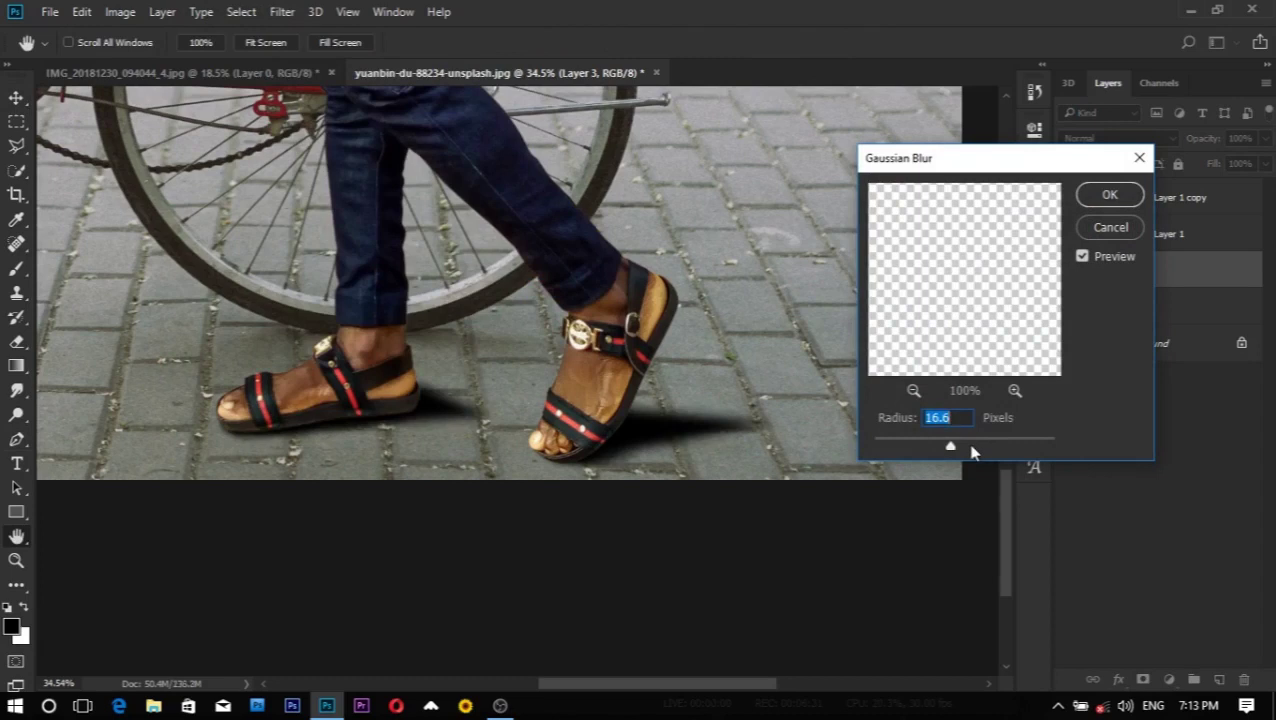
left_click(971, 447)
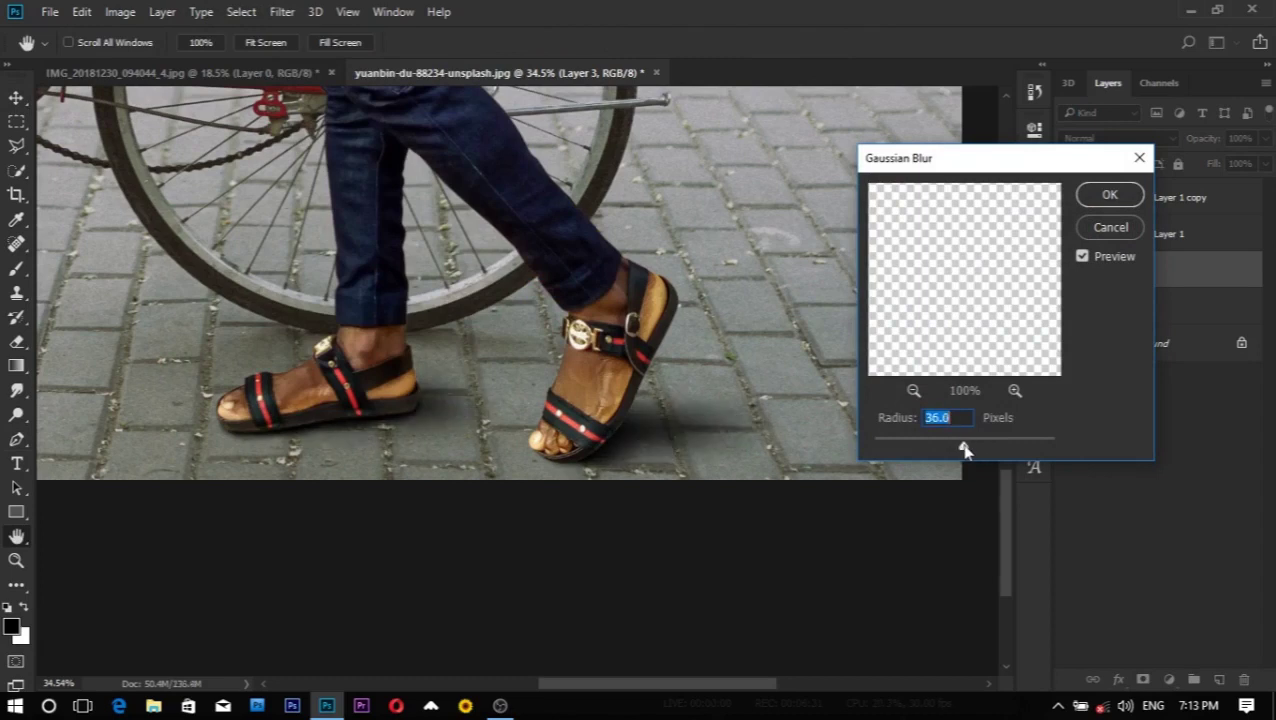
left_click(1110, 194)
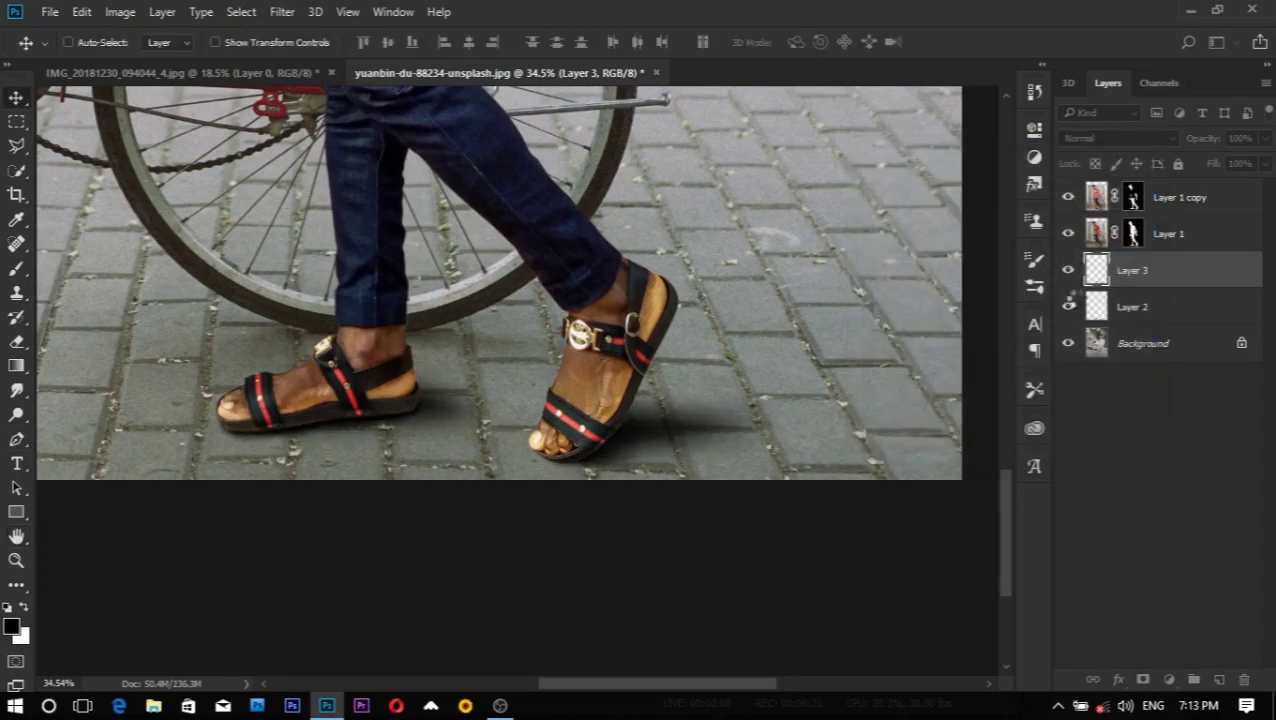
Step: Keep Layer 3 opacity at 100% and lower its fill to 44%
type("100")
key("Return")
left_click_drag(1211, 172, 1211, 170)
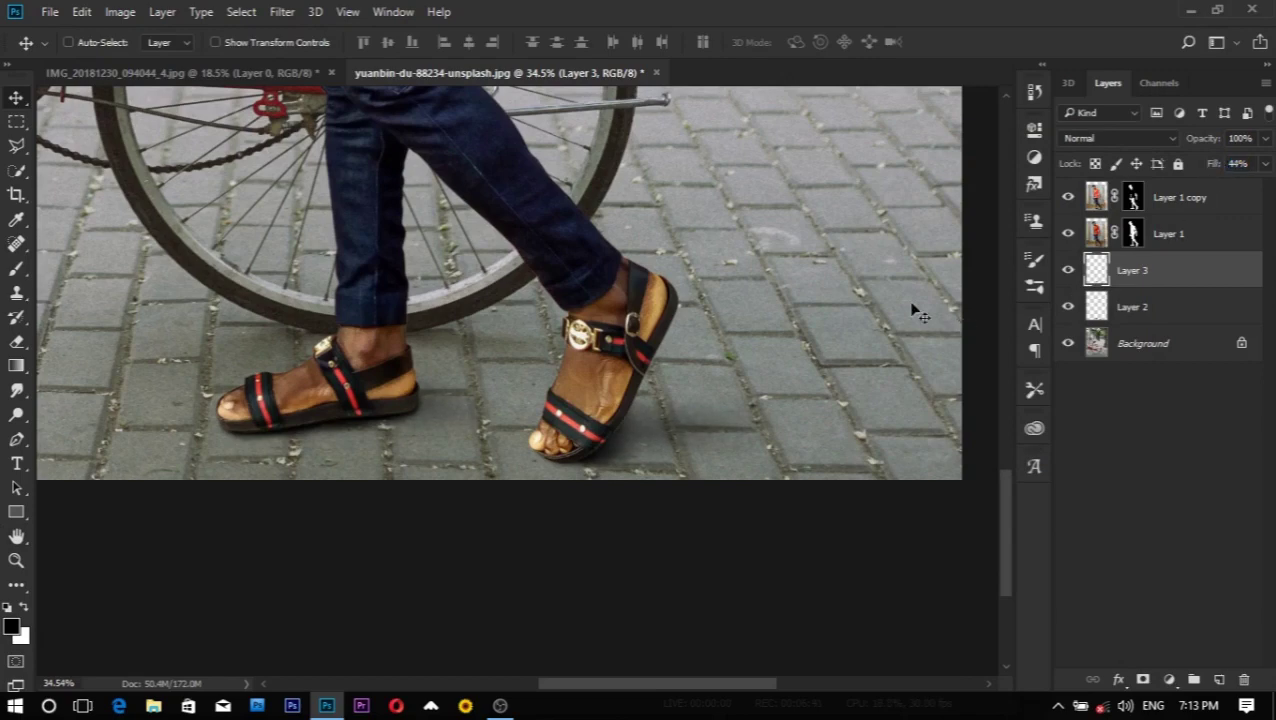
scroll(785, 291, "down", 2)
scroll(764, 305, "down", 2)
scroll(775, 319, "down", 1)
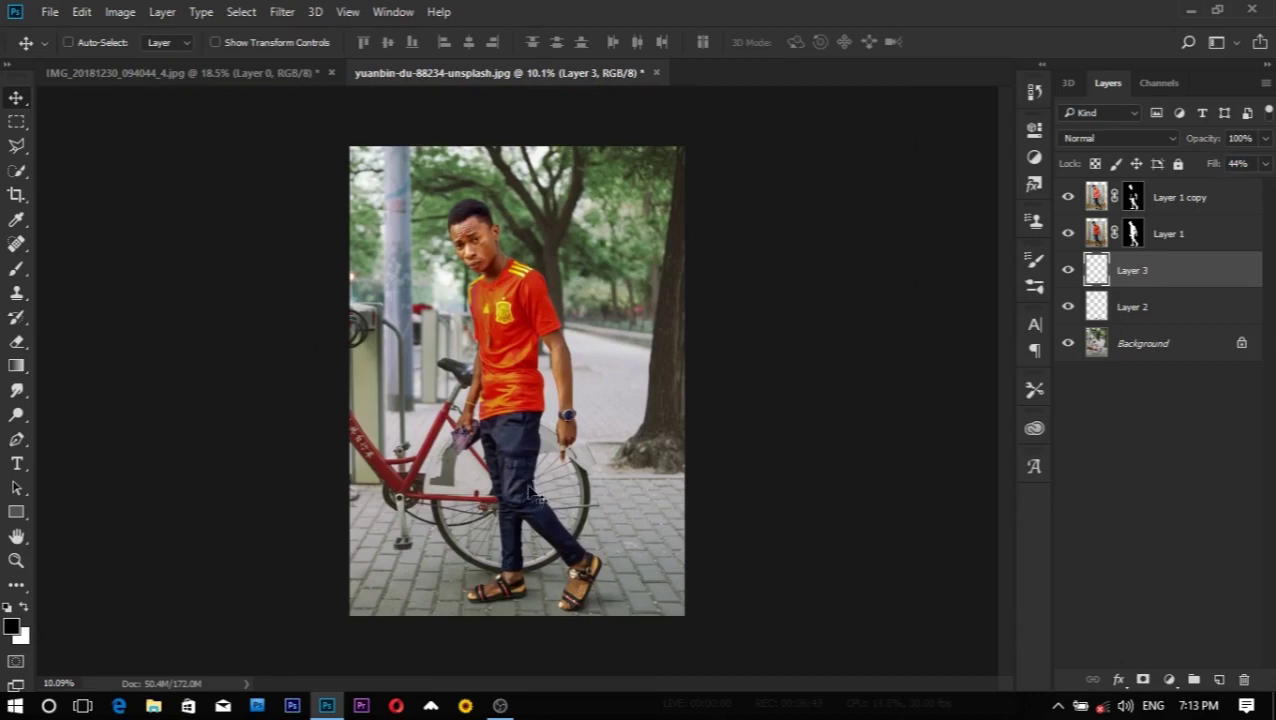
scroll(519, 425, "up", 2)
scroll(519, 425, "down", 1)
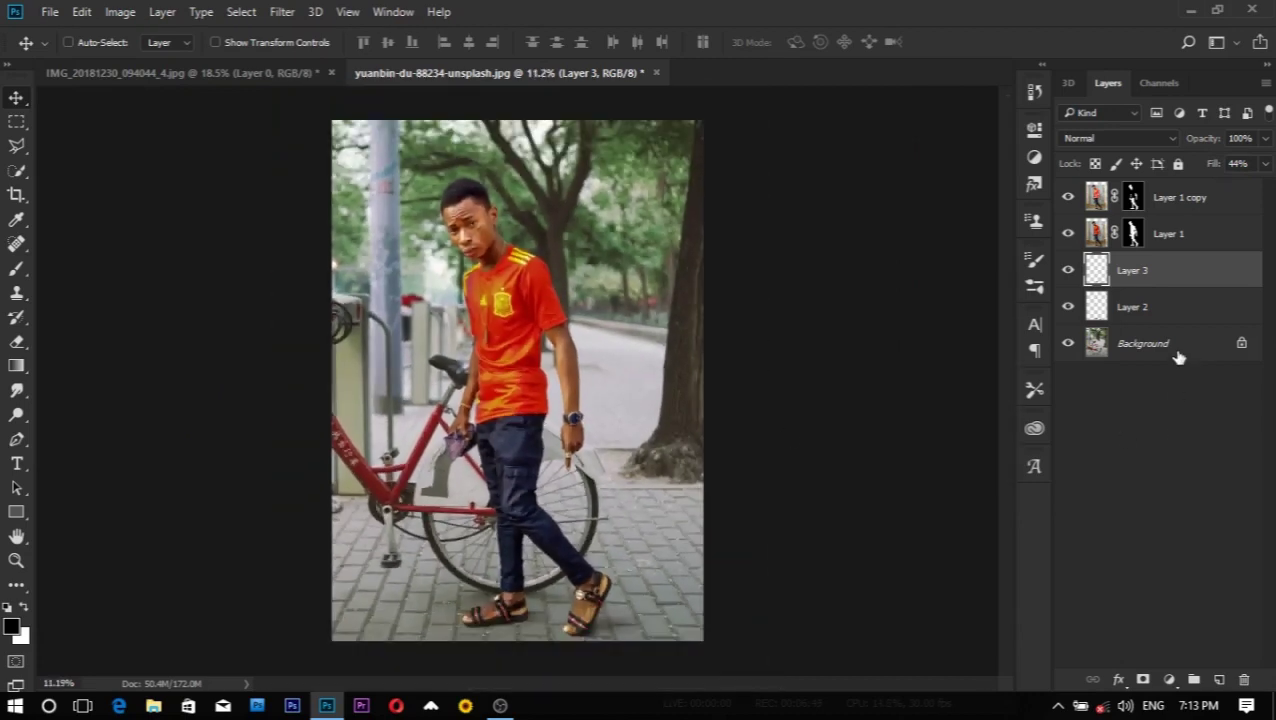
Step: Merge Layer 1 and Layer 1 copy into a single layer
left_click(1068, 234)
left_click(1069, 234)
left_click(1068, 199)
left_click(1068, 199)
left_click(1170, 203)
left_click(1168, 233, "shift")
right_click(1182, 234)
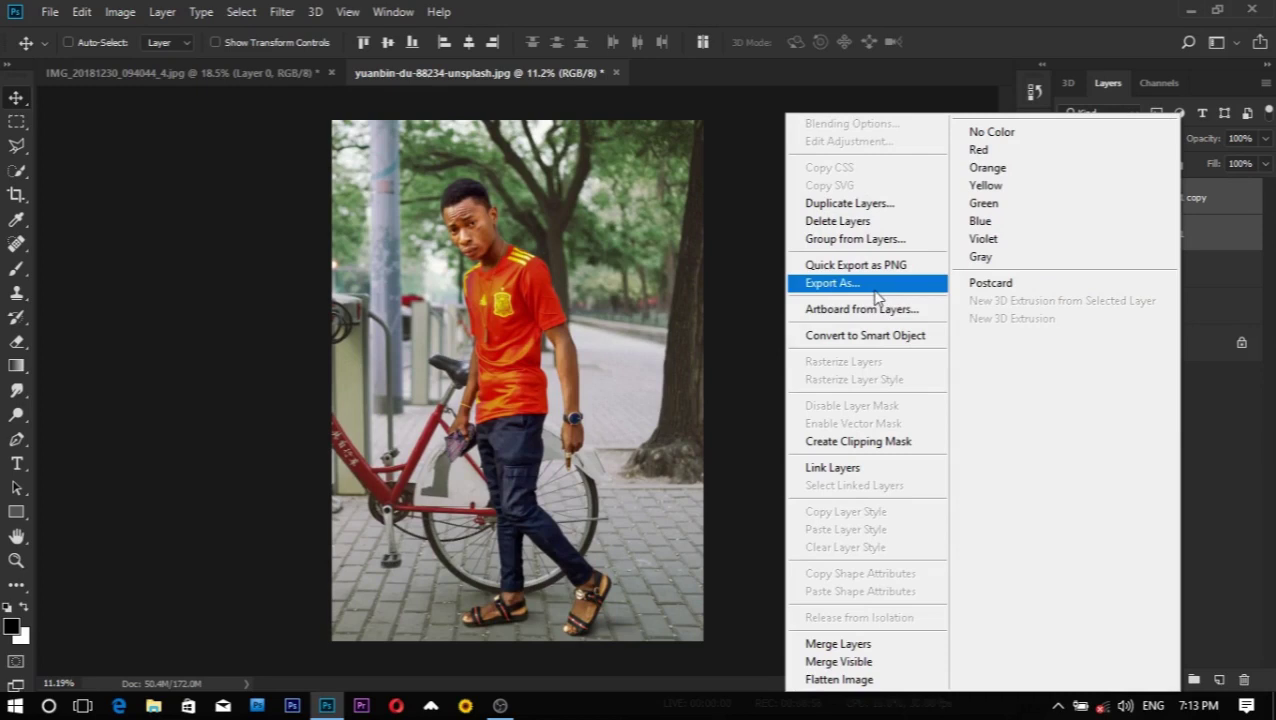
left_click(868, 643)
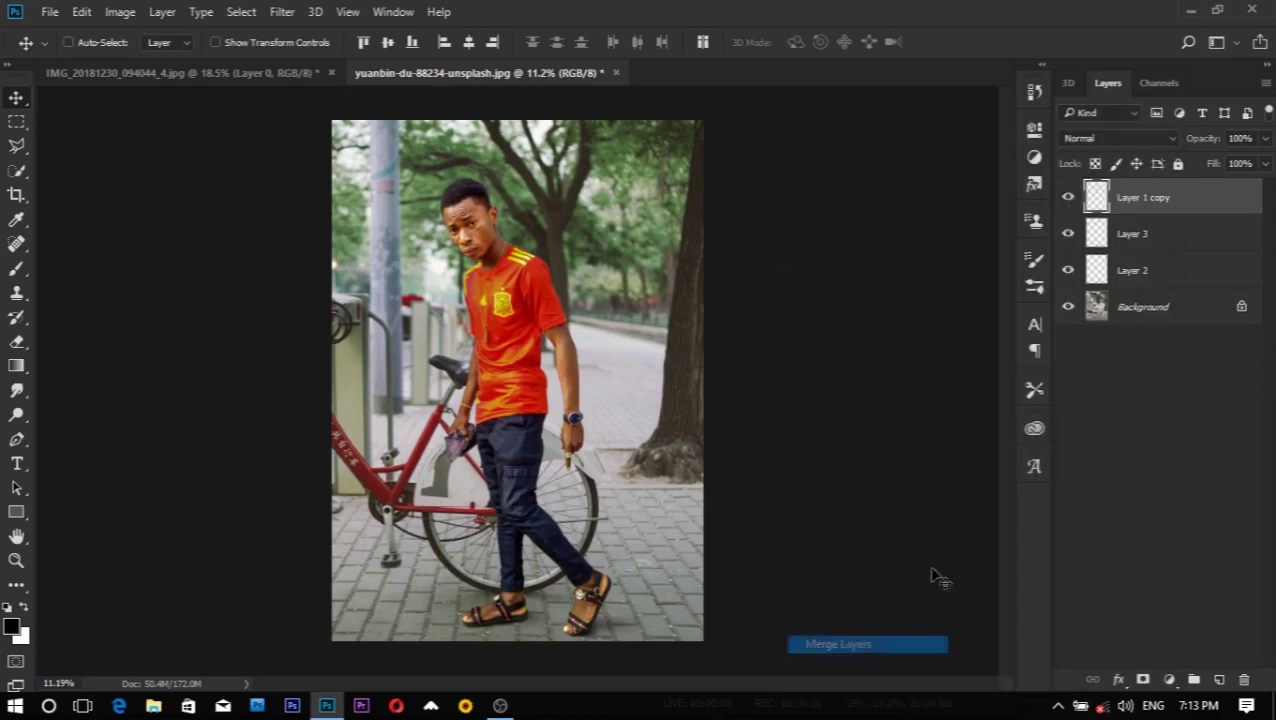
left_click(1068, 203)
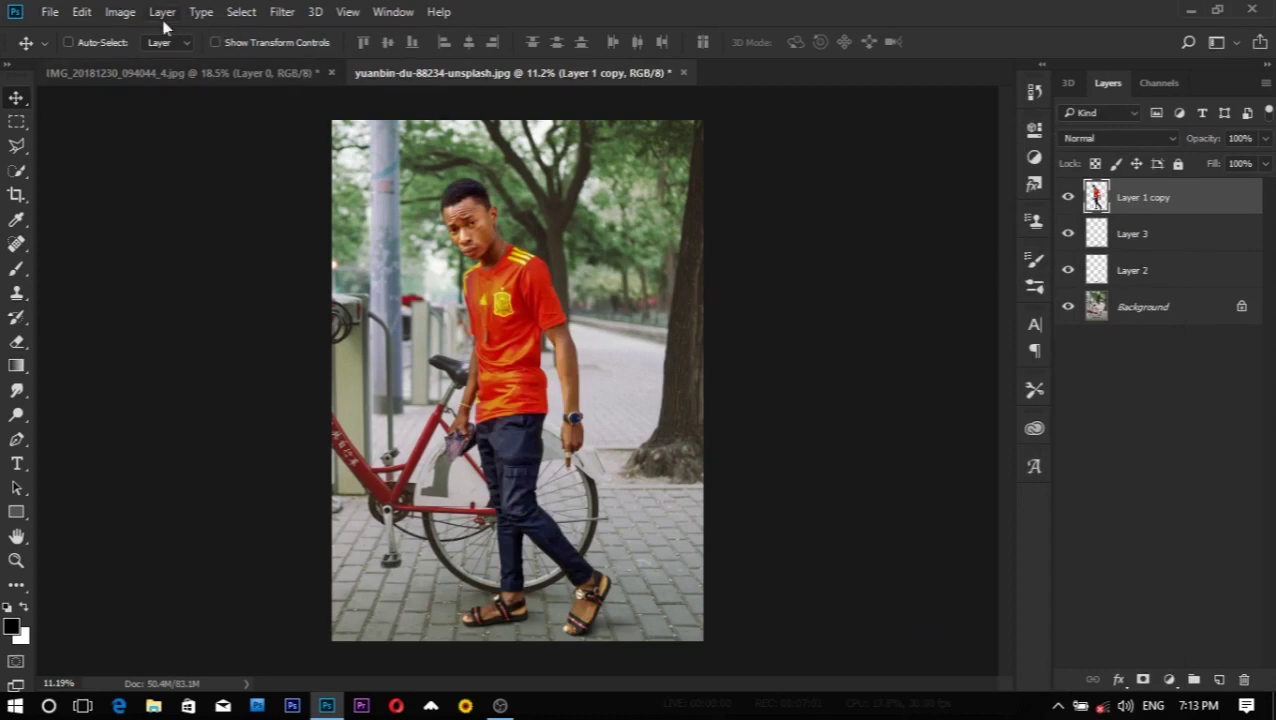
Step: Darken the man's midtones with Curves, mapping input 133 to output 121
left_click(128, 18)
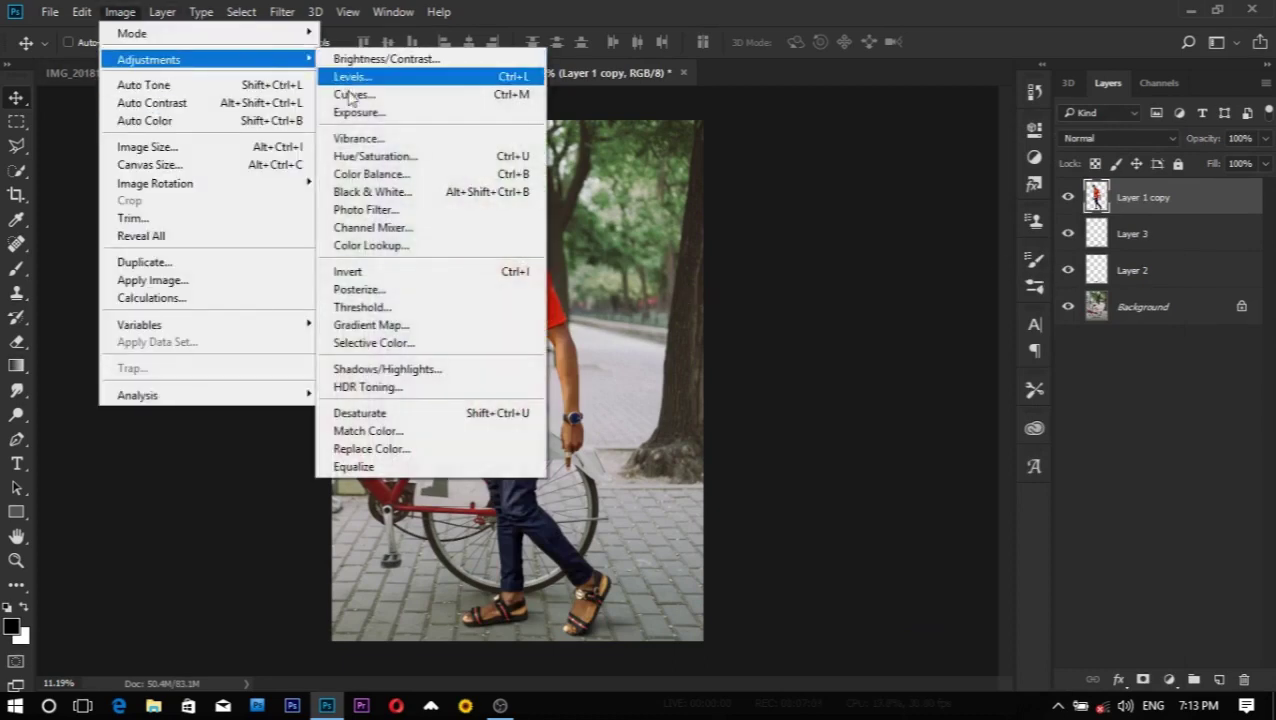
left_click(352, 94)
mouse_move(757, 477)
left_mouse_down()
mouse_move(770, 476)
mouse_move(756, 477)
left_mouse_up()
mouse_move(870, 335)
left_mouse_down()
mouse_move(882, 350)
mouse_move(877, 340)
left_mouse_up()
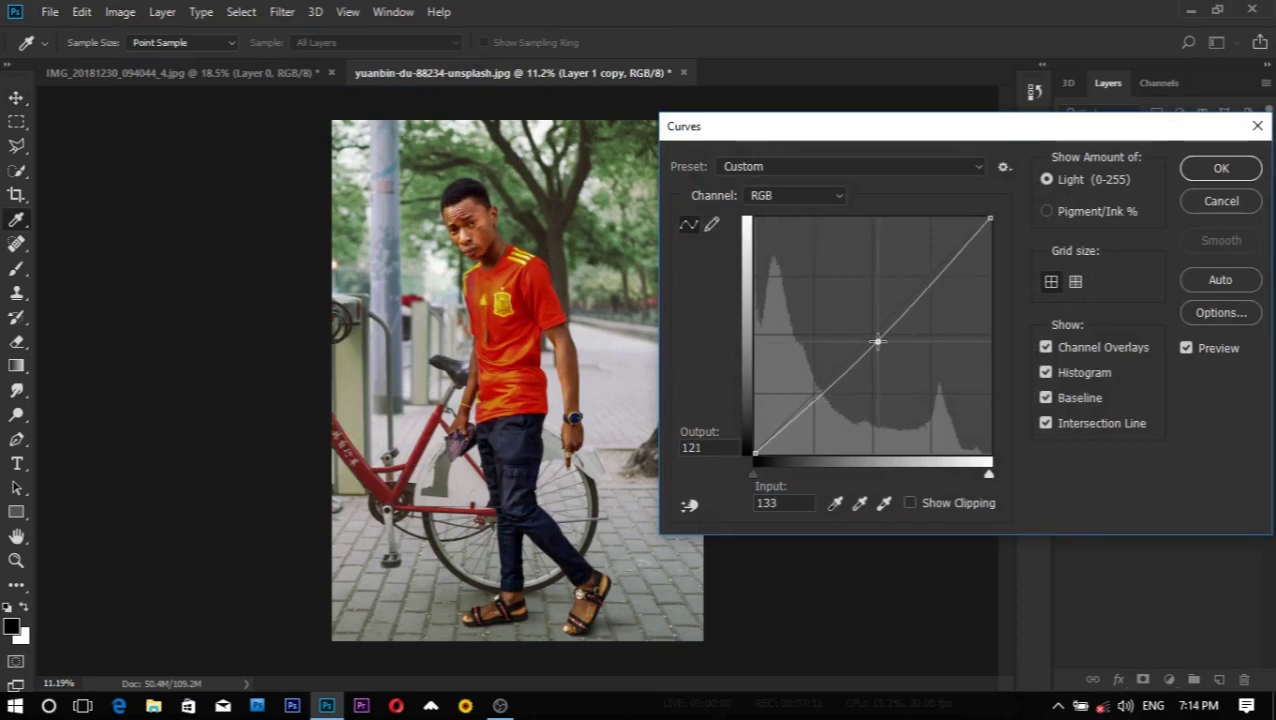
left_click(1200, 170)
key("v")
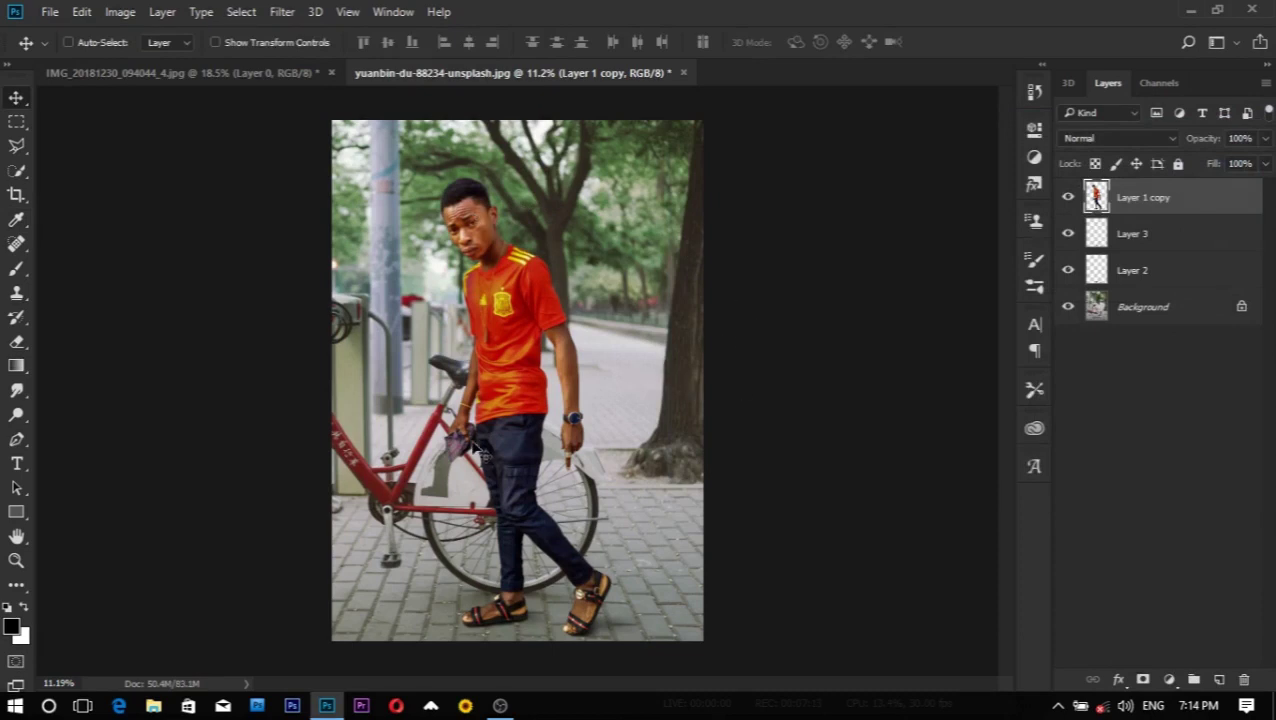
scroll(435, 468, "up", 2)
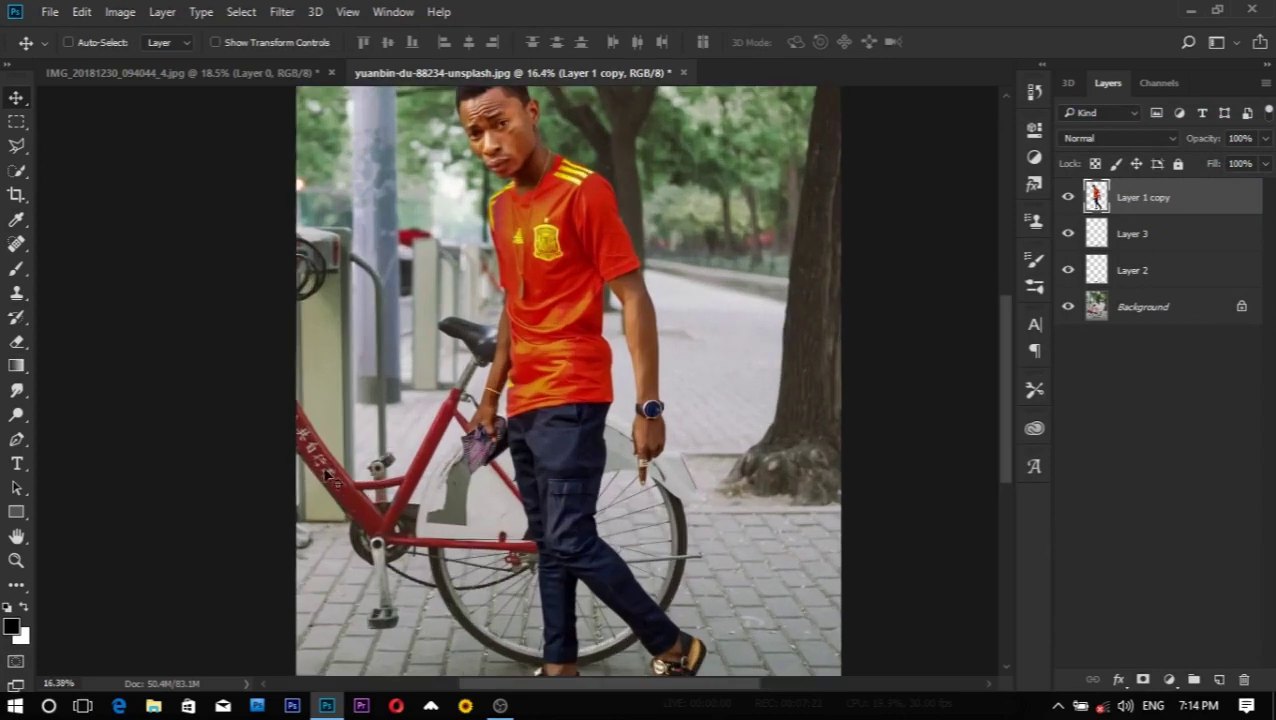
Step: On the Background layer, boost the Reds with Hue/Saturation: hue +6, saturation +44
left_click(1179, 320)
scroll(470, 430, "down", 1)
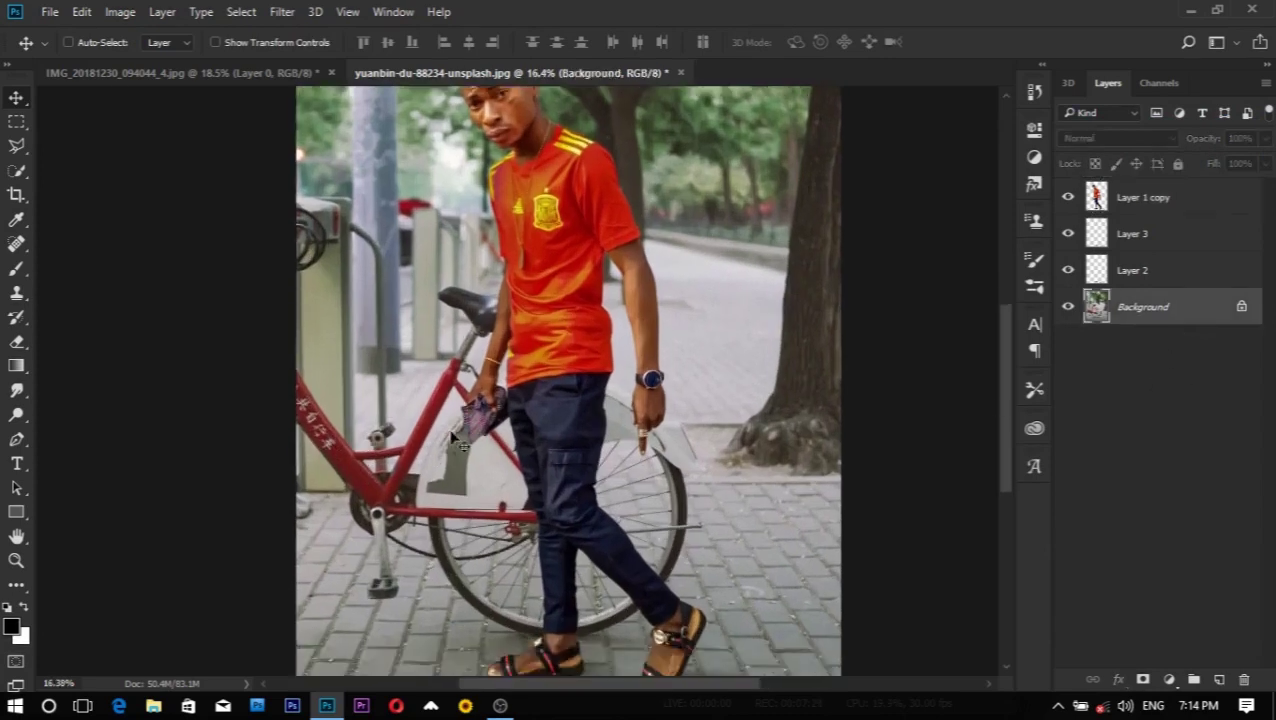
scroll(470, 430, "down", 1)
scroll(488, 420, "down", 1)
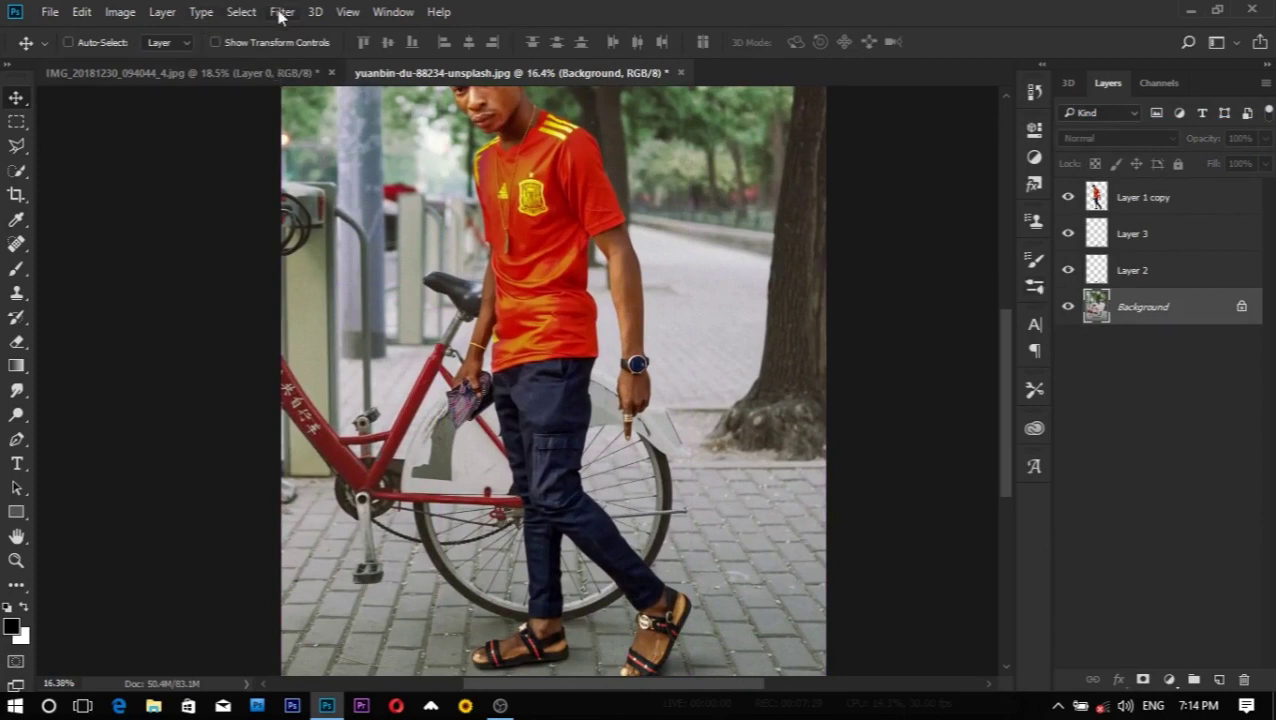
left_click(136, 13)
mouse_move(149, 60)
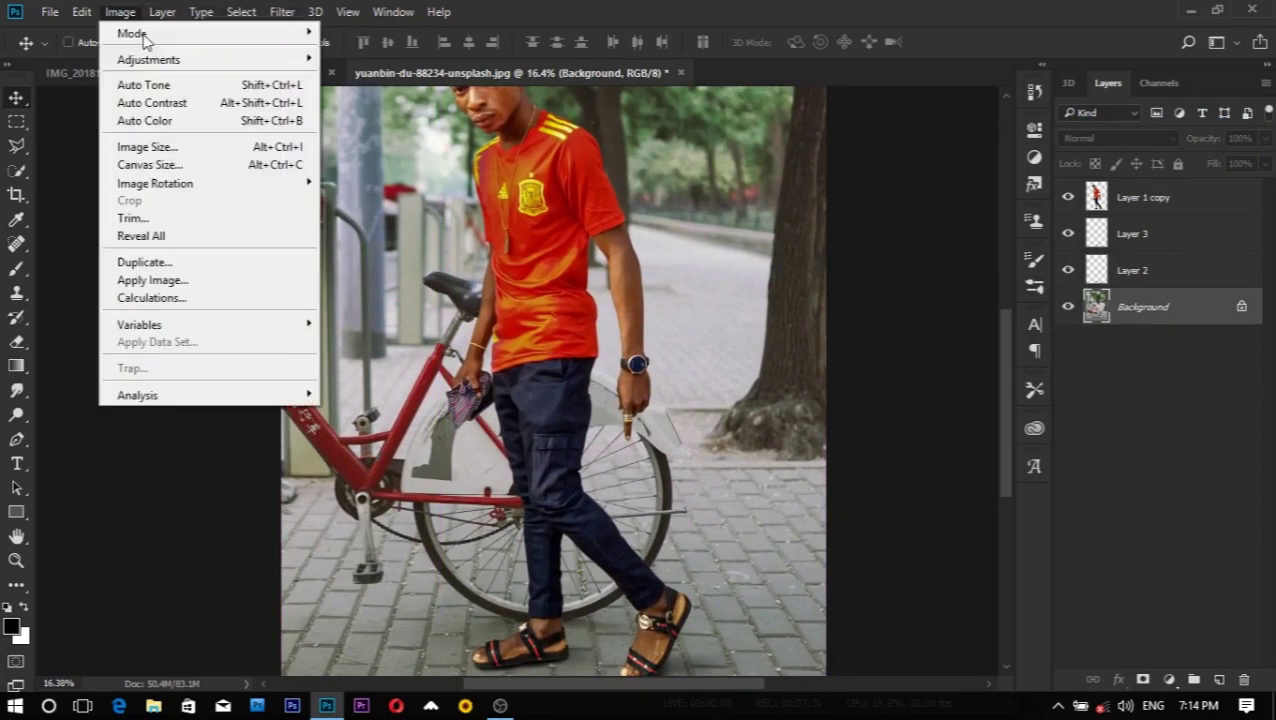
left_click(386, 160)
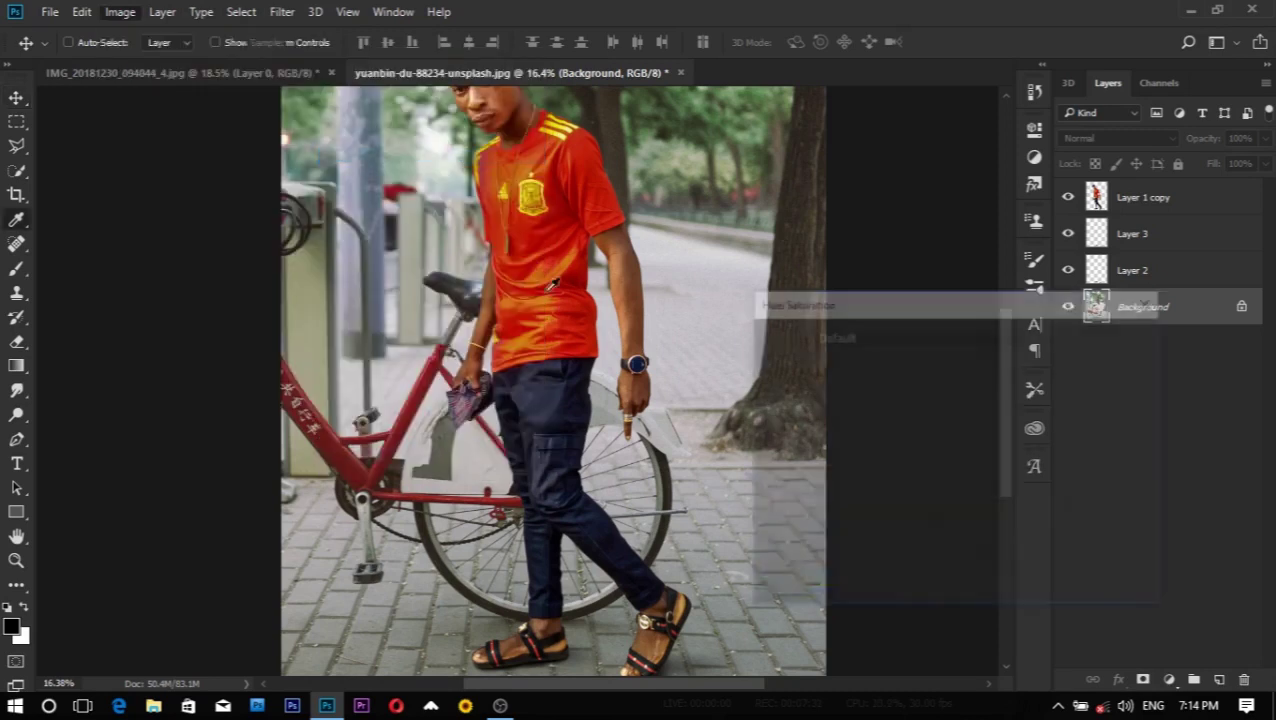
left_click(770, 549)
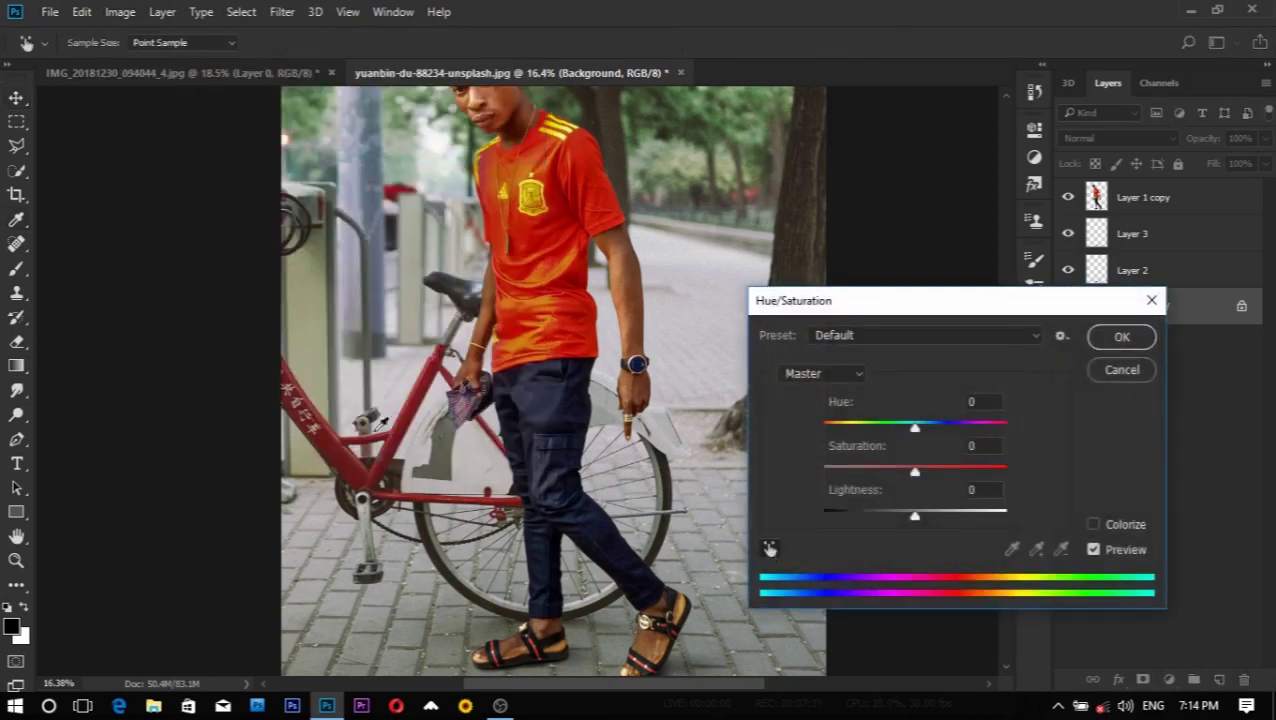
left_click(340, 440)
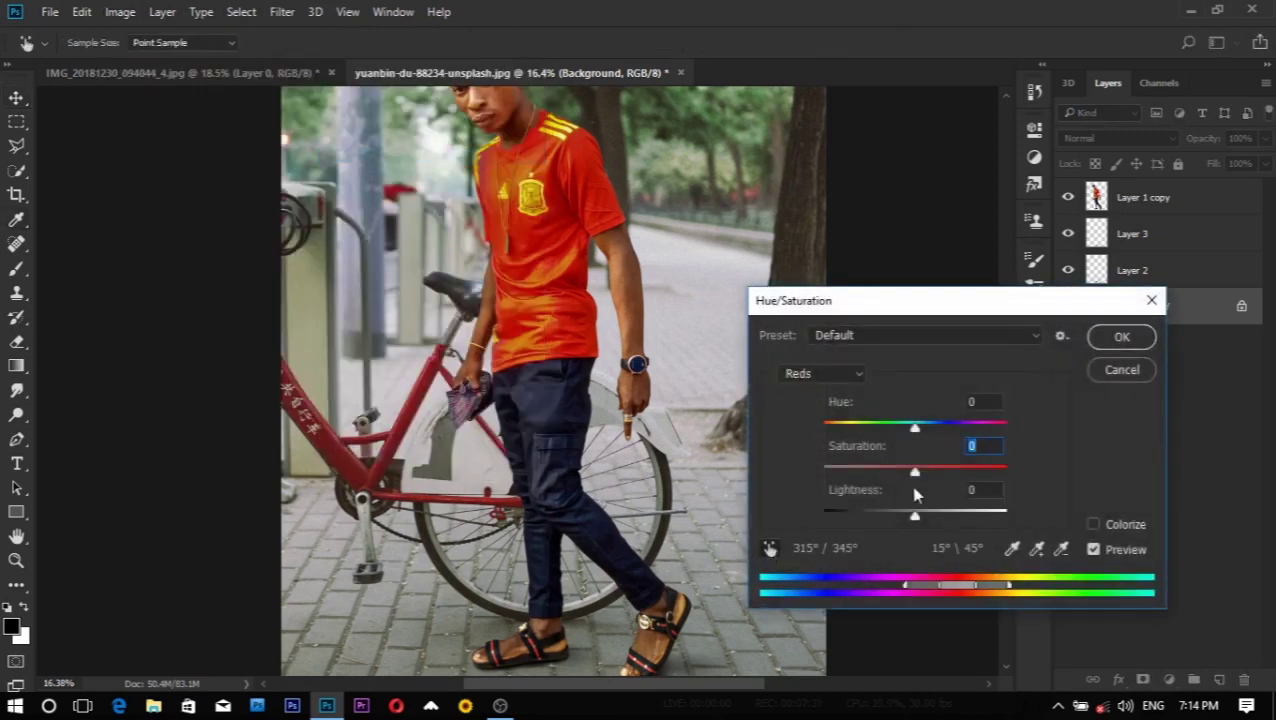
left_click_drag(916, 473, 971, 473)
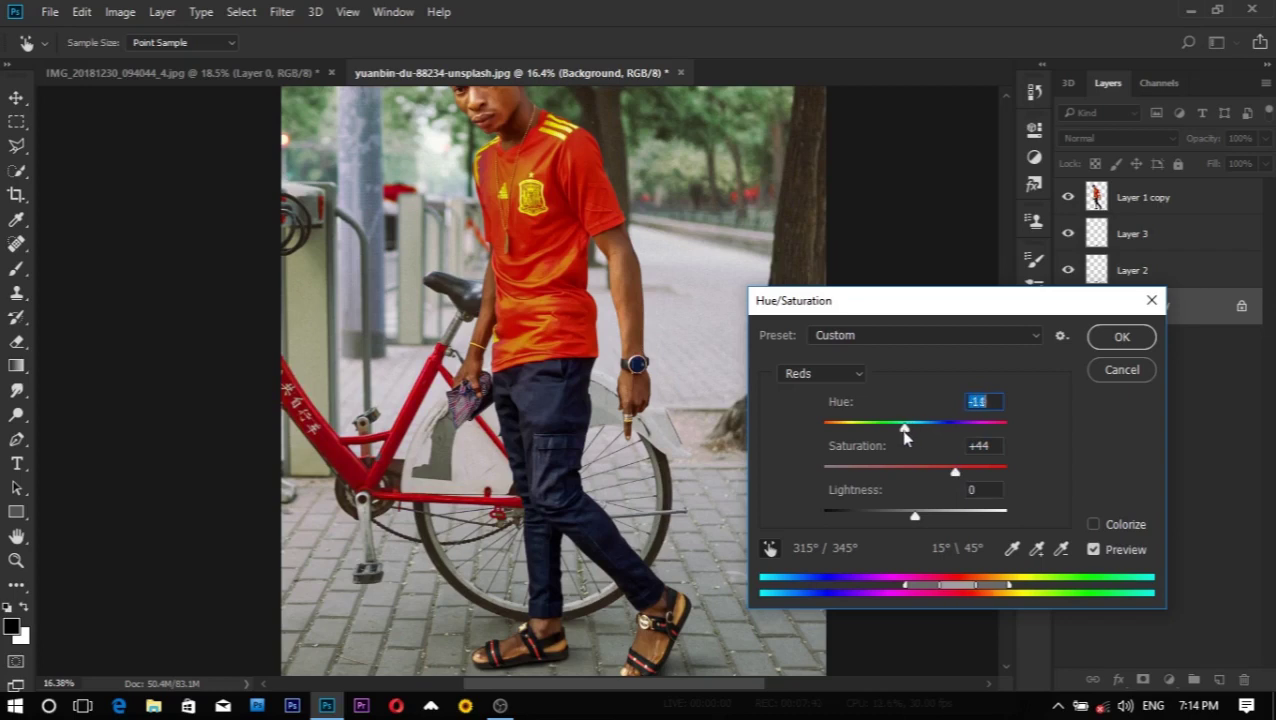
left_click_drag(902, 437, 929, 435)
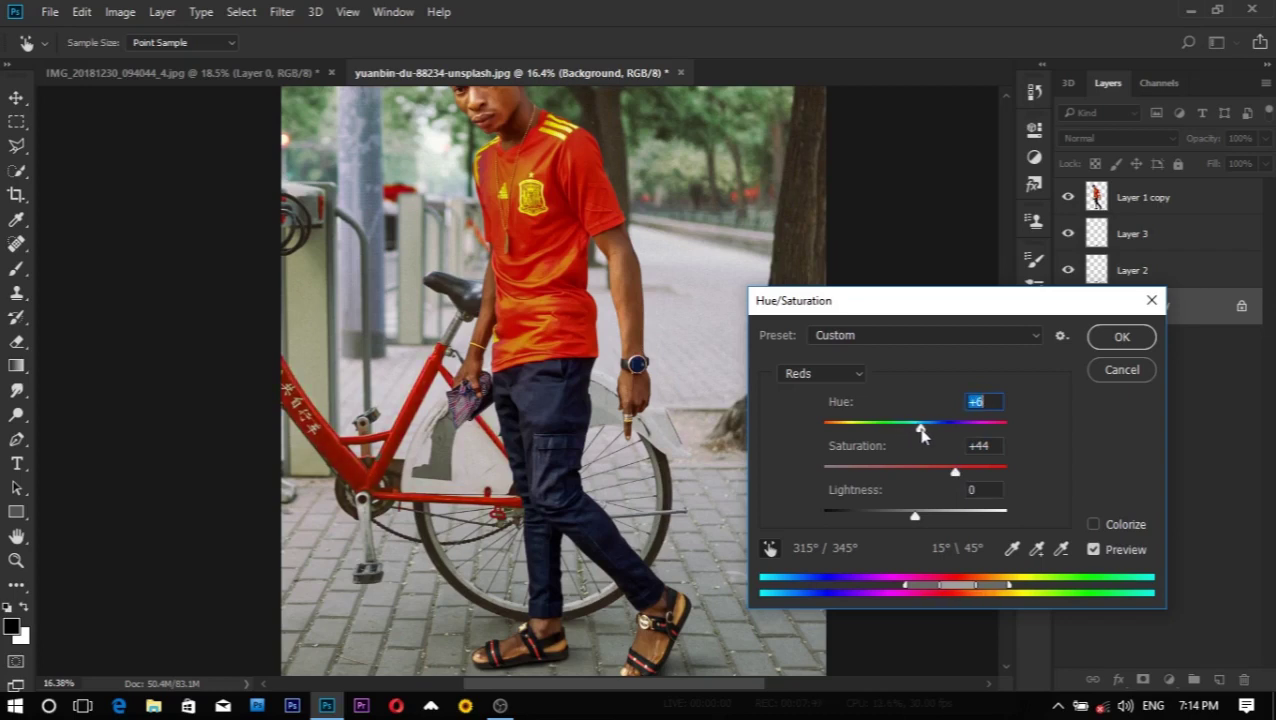
left_click(1122, 337)
key("v")
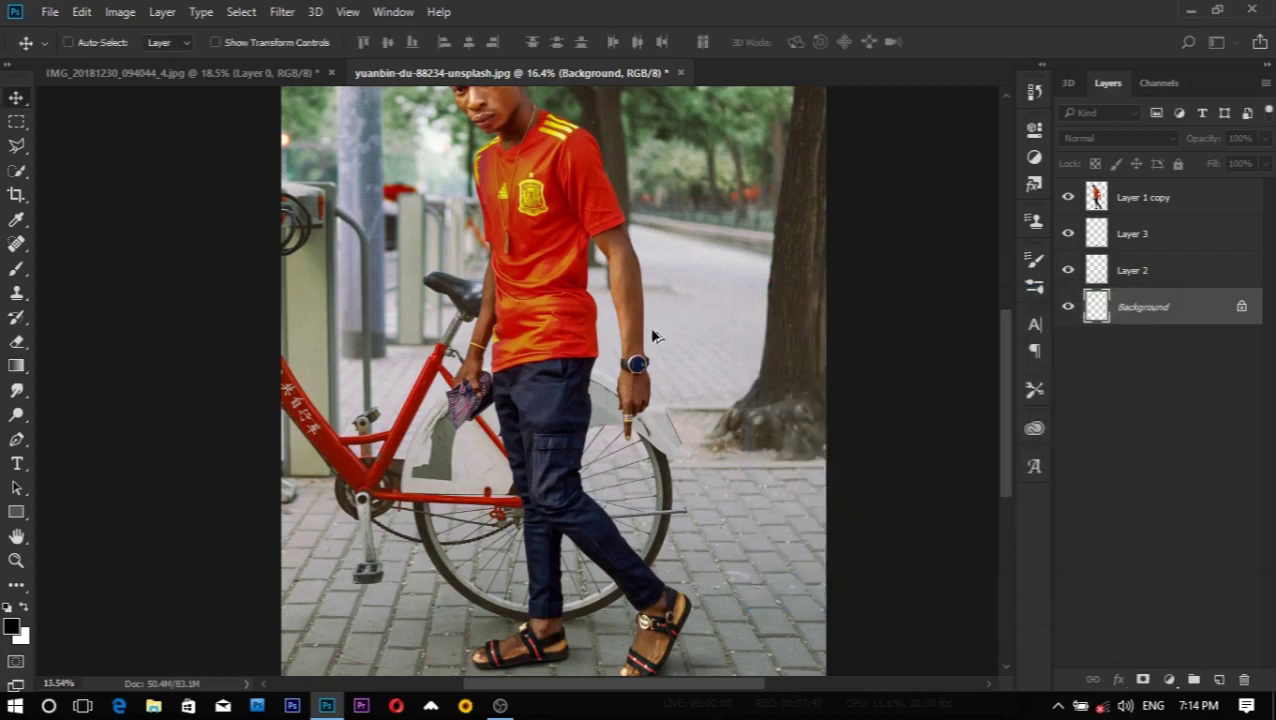
key("ctrl+0")
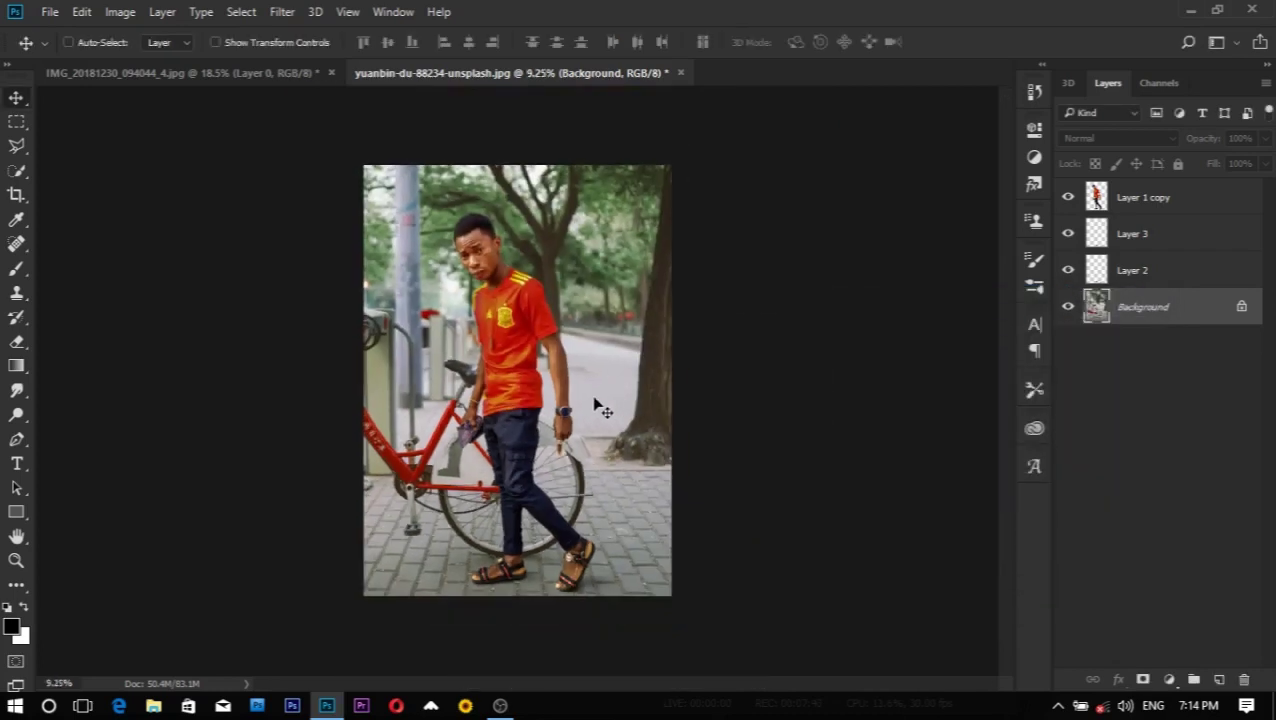
Step: On Layer 1 copy, lower the Blues saturation in Hue/Saturation to mute the navy trousers
scroll(548, 466, "up", 2)
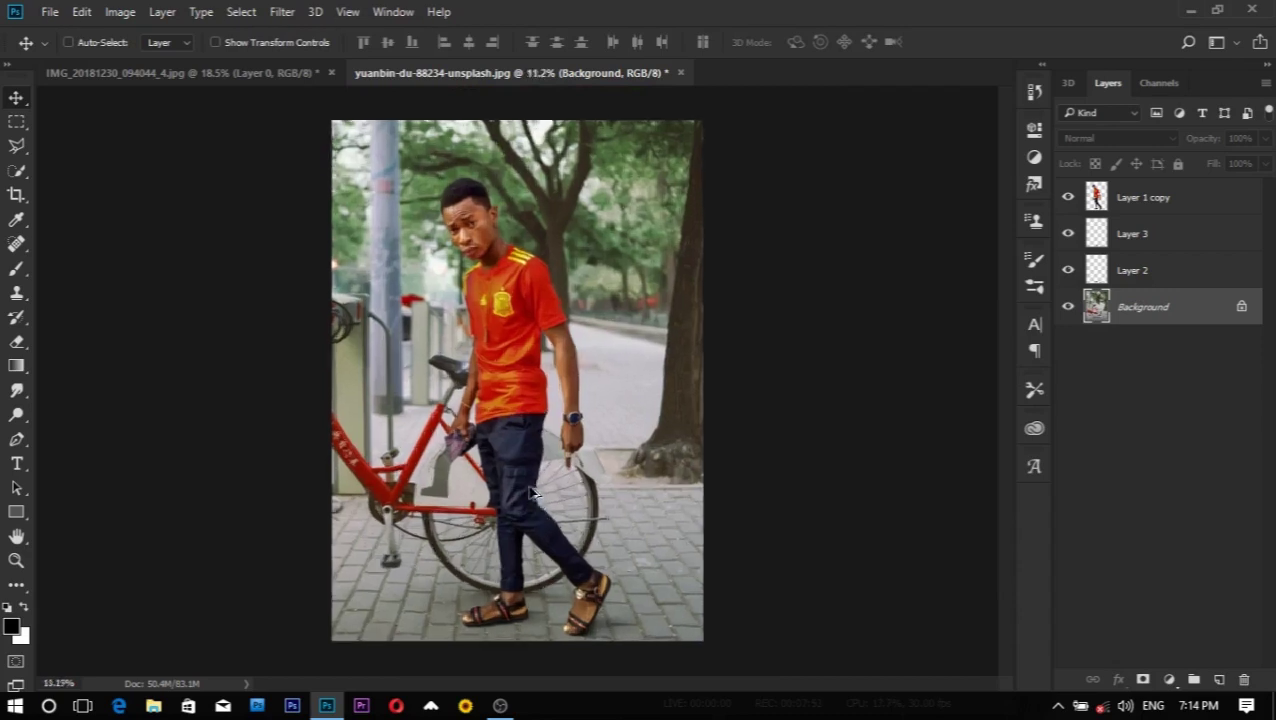
scroll(565, 467, "up", 2)
left_click(1140, 200)
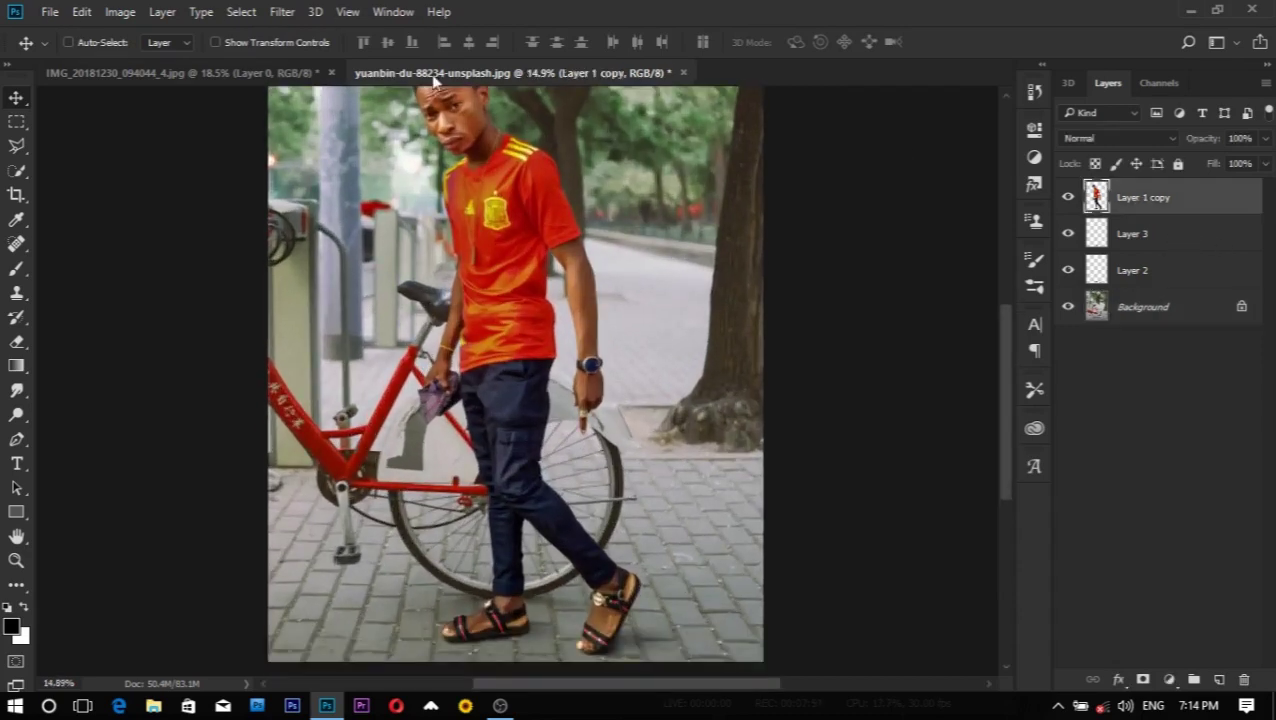
left_click(121, 13)
mouse_move(148, 59)
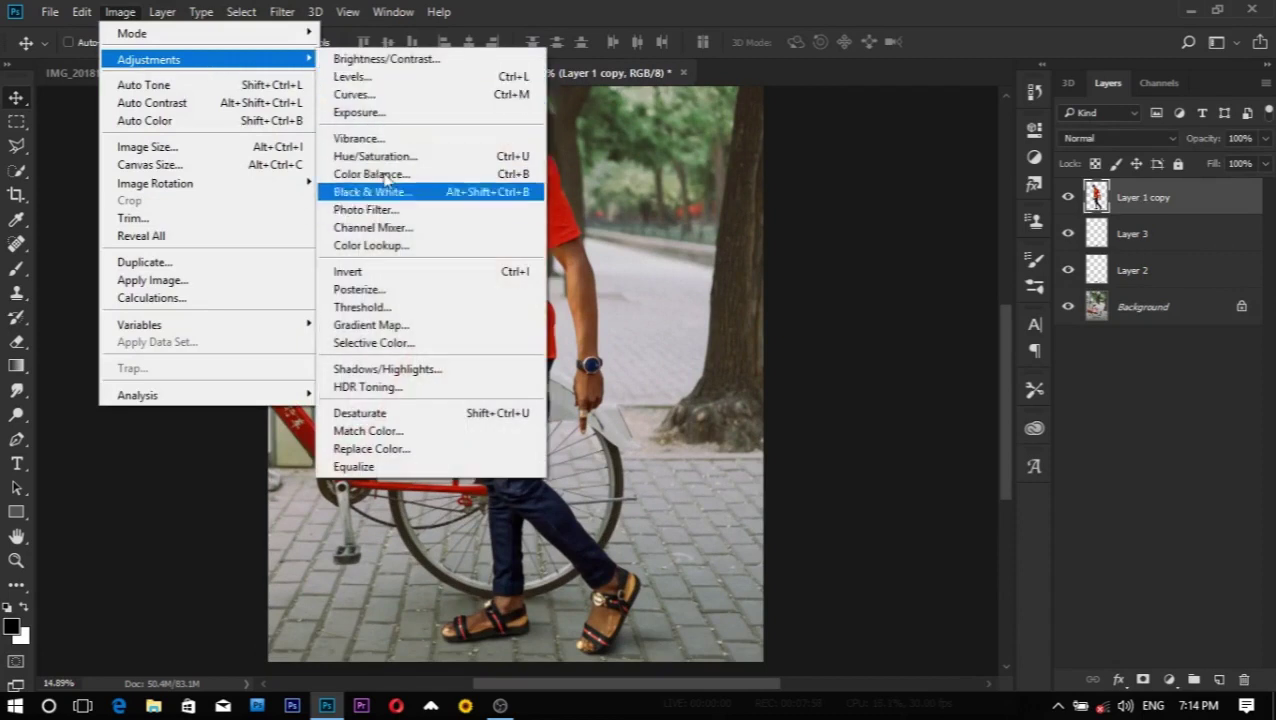
left_click(370, 156)
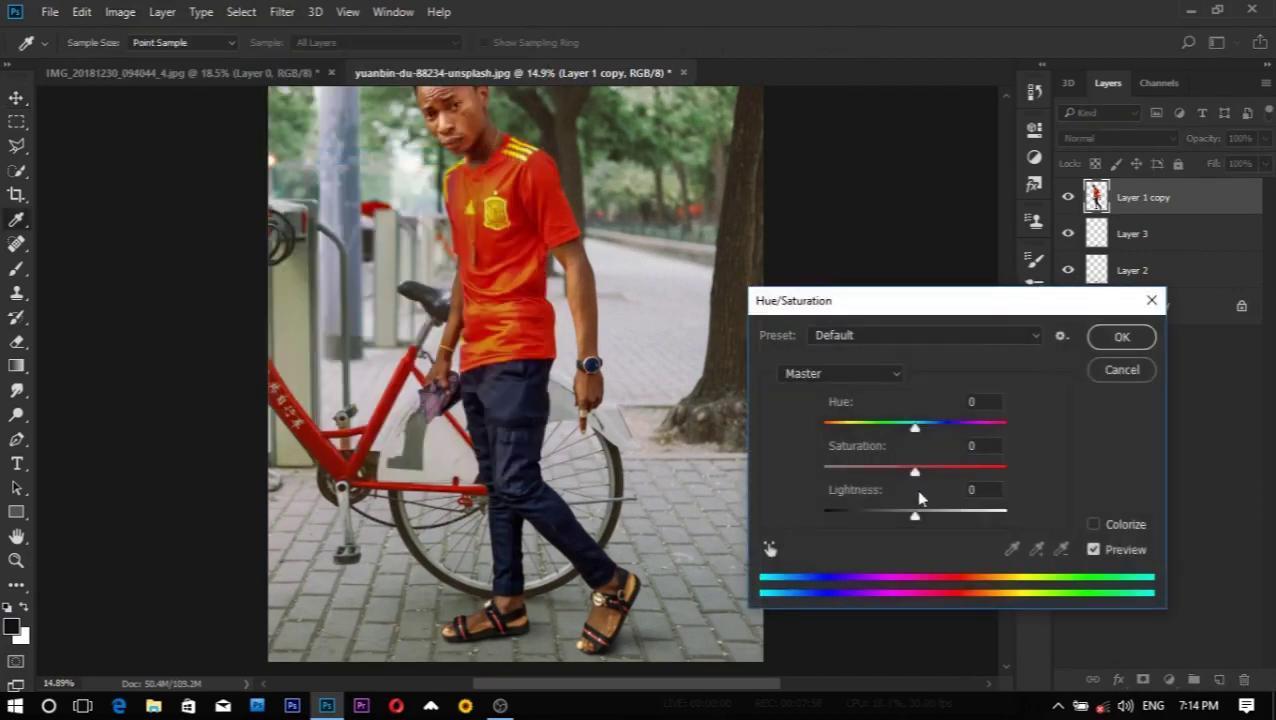
left_click(771, 548)
left_click(536, 412)
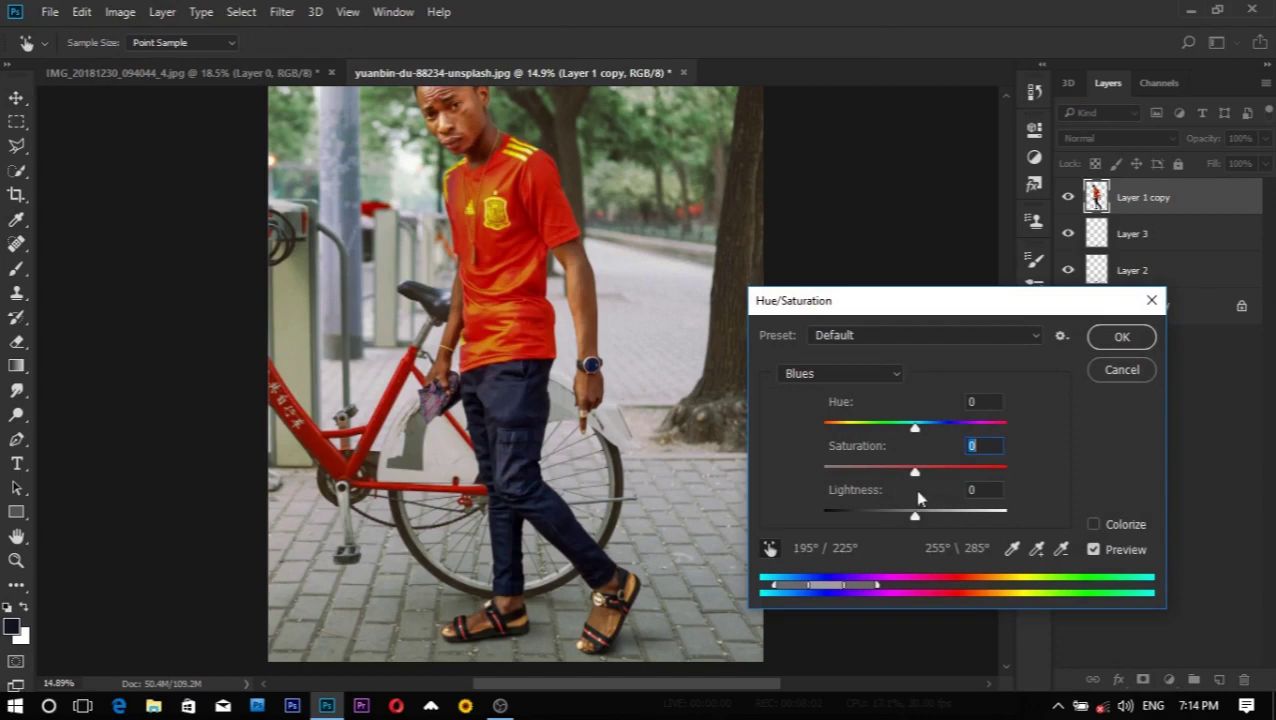
mouse_move(912, 475)
left_mouse_down()
mouse_move(824, 477)
mouse_move(1003, 465)
mouse_move(925, 470)
left_mouse_up()
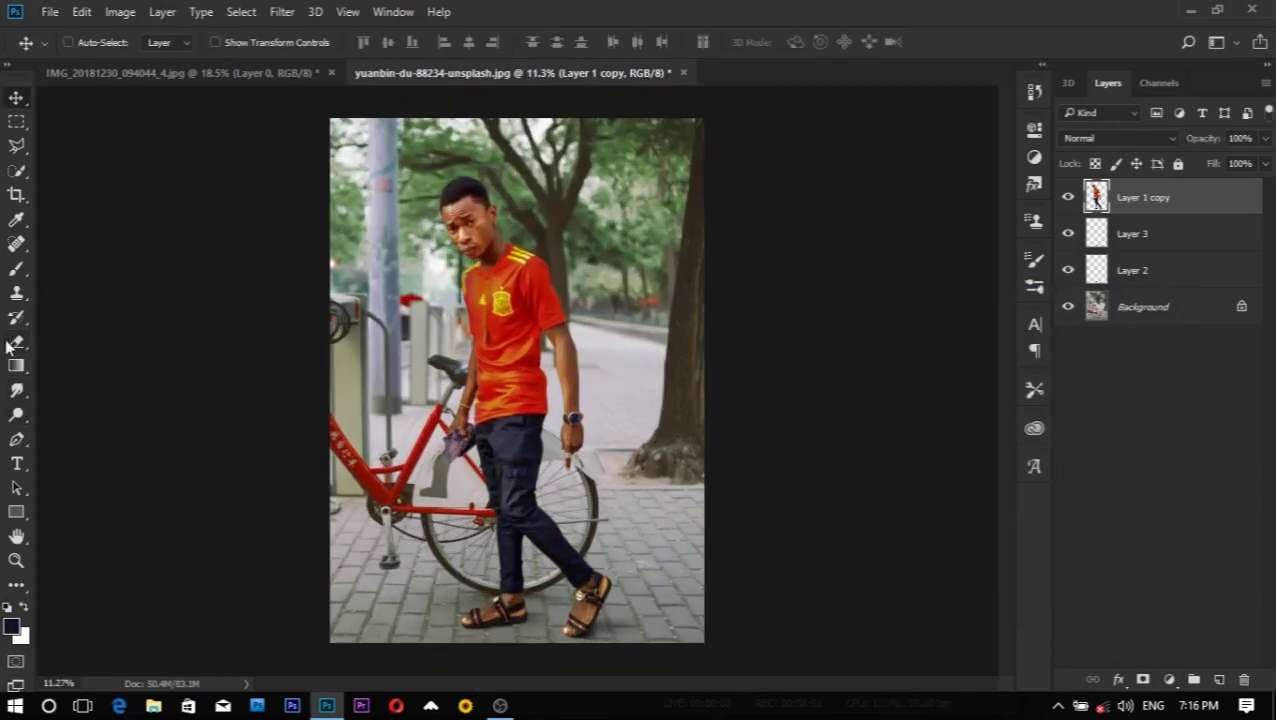
Step: Spot-heal the marks and streak on the cheek below the eye
left_click(17, 245)
scroll(467, 238, "up", 10)
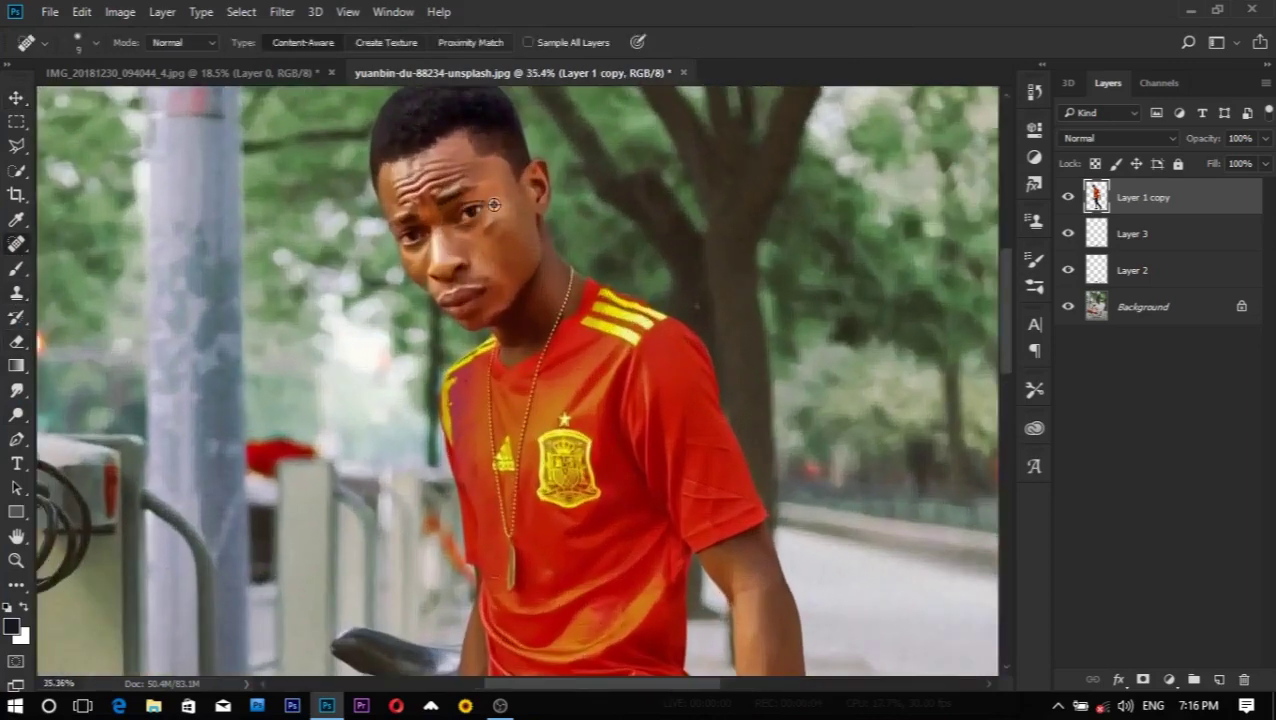
scroll(467, 238, "up", 4)
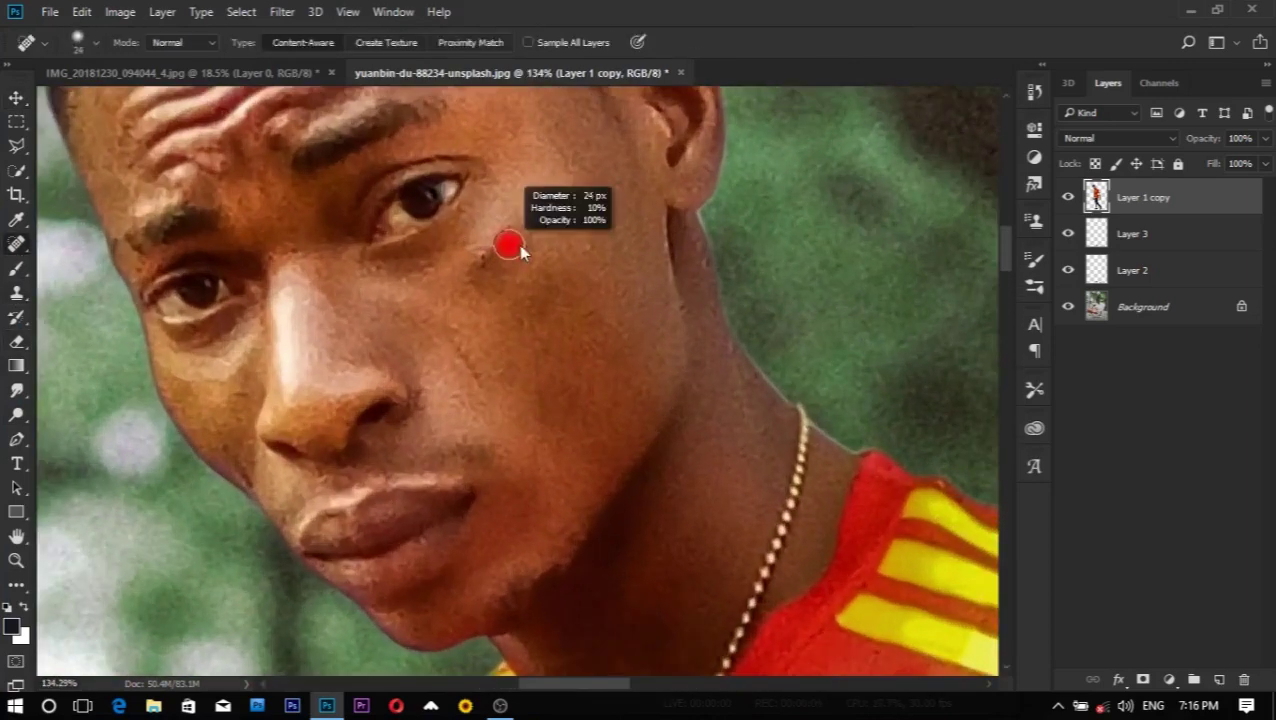
left_click(512, 234)
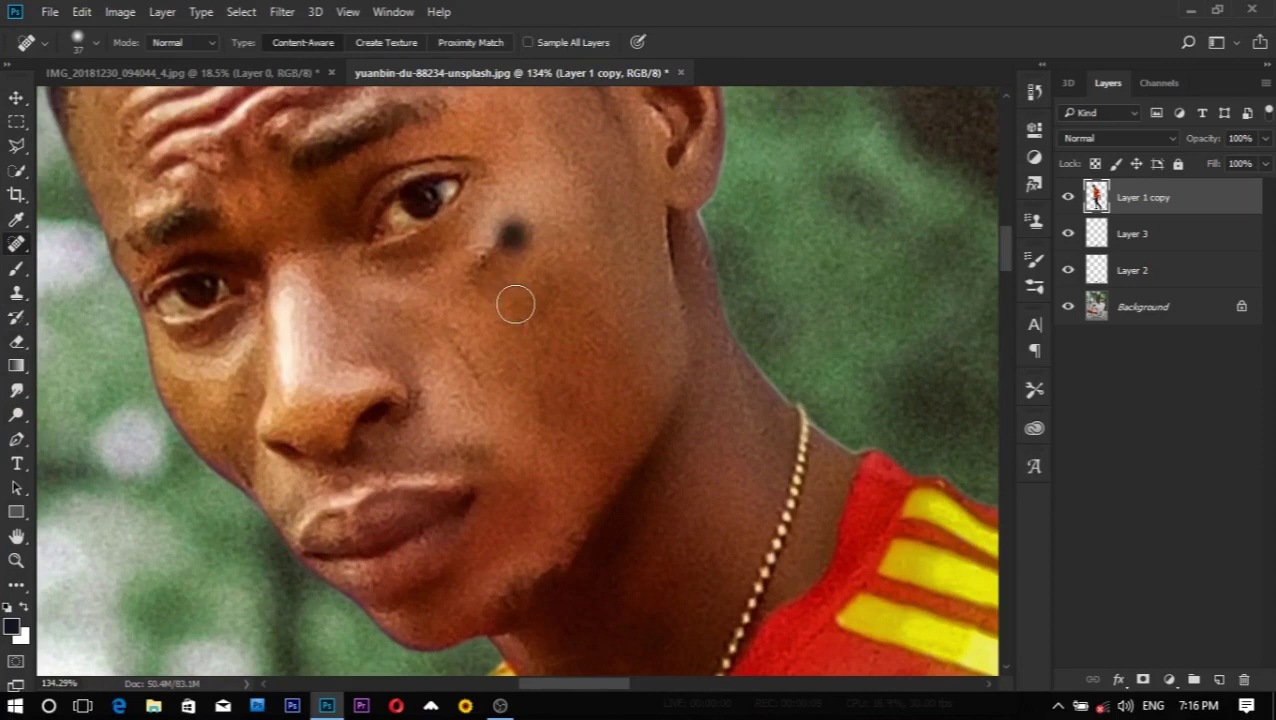
left_click_drag(511, 248, 472, 282)
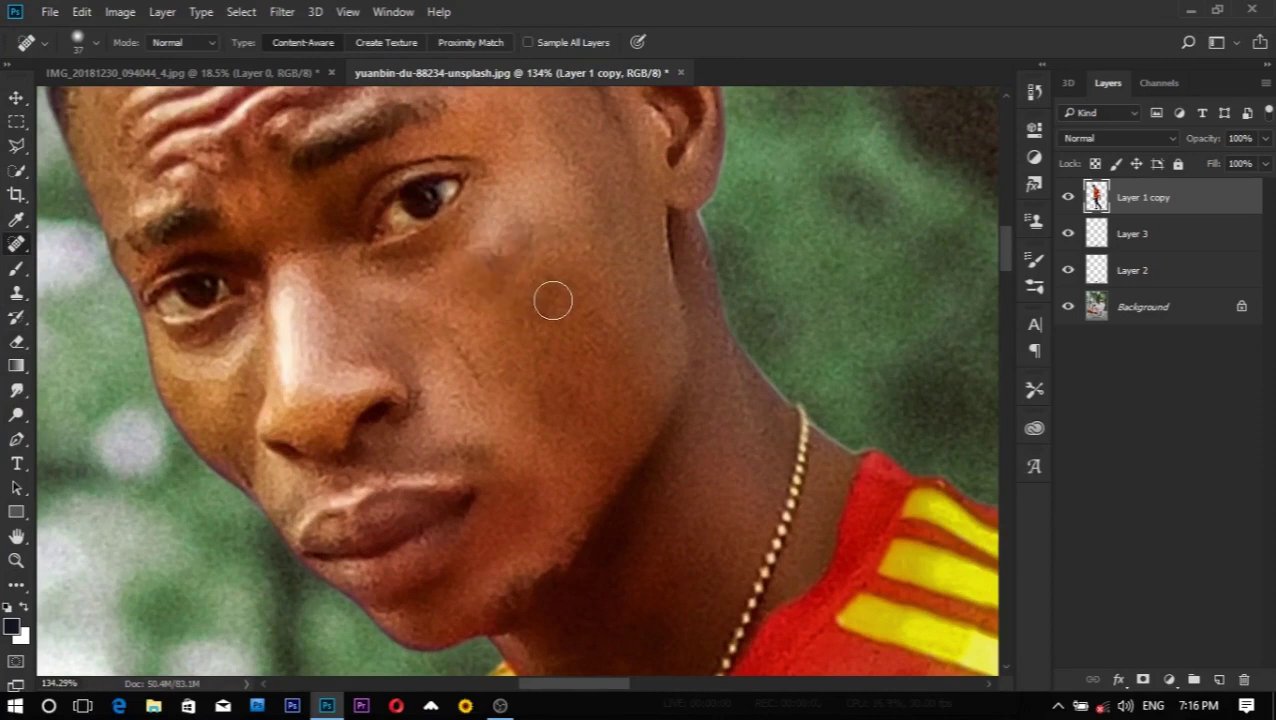
scroll(558, 302, "down", 3)
scroll(580, 307, "up", 3)
scroll(560, 285, "up", 1)
left_click_drag(534, 260, 511, 281)
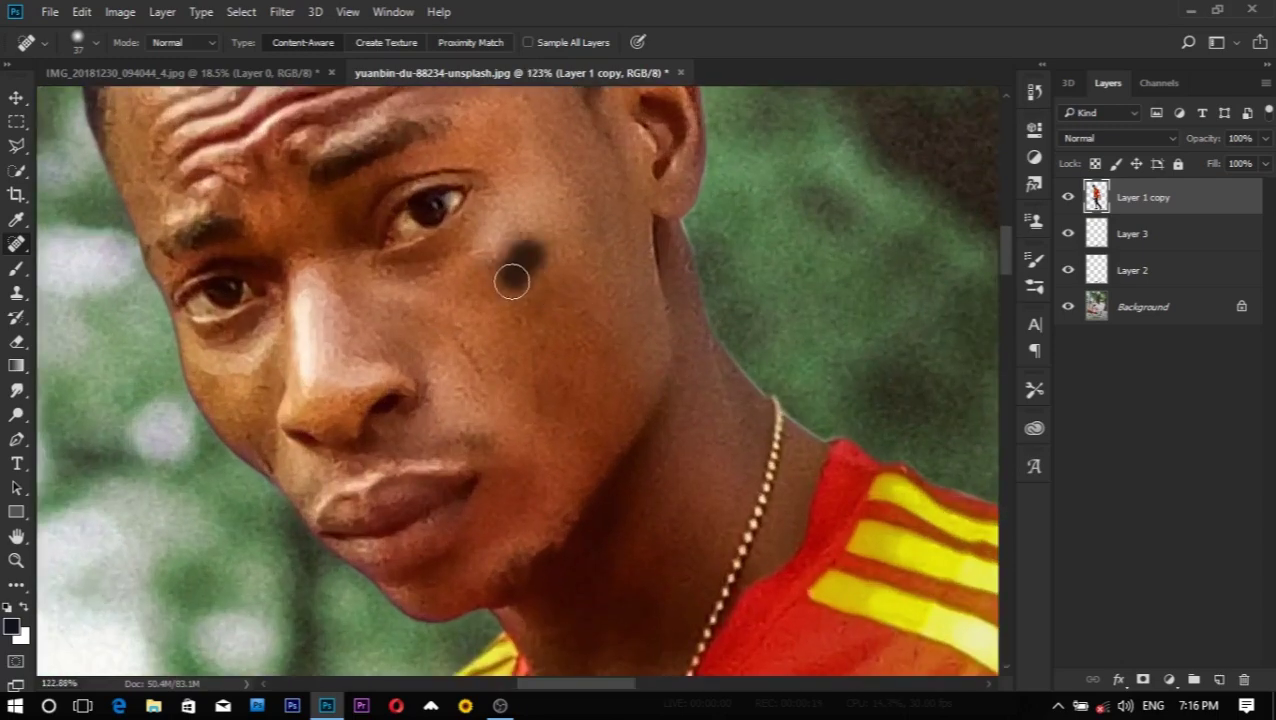
scroll(581, 303, "down", 2)
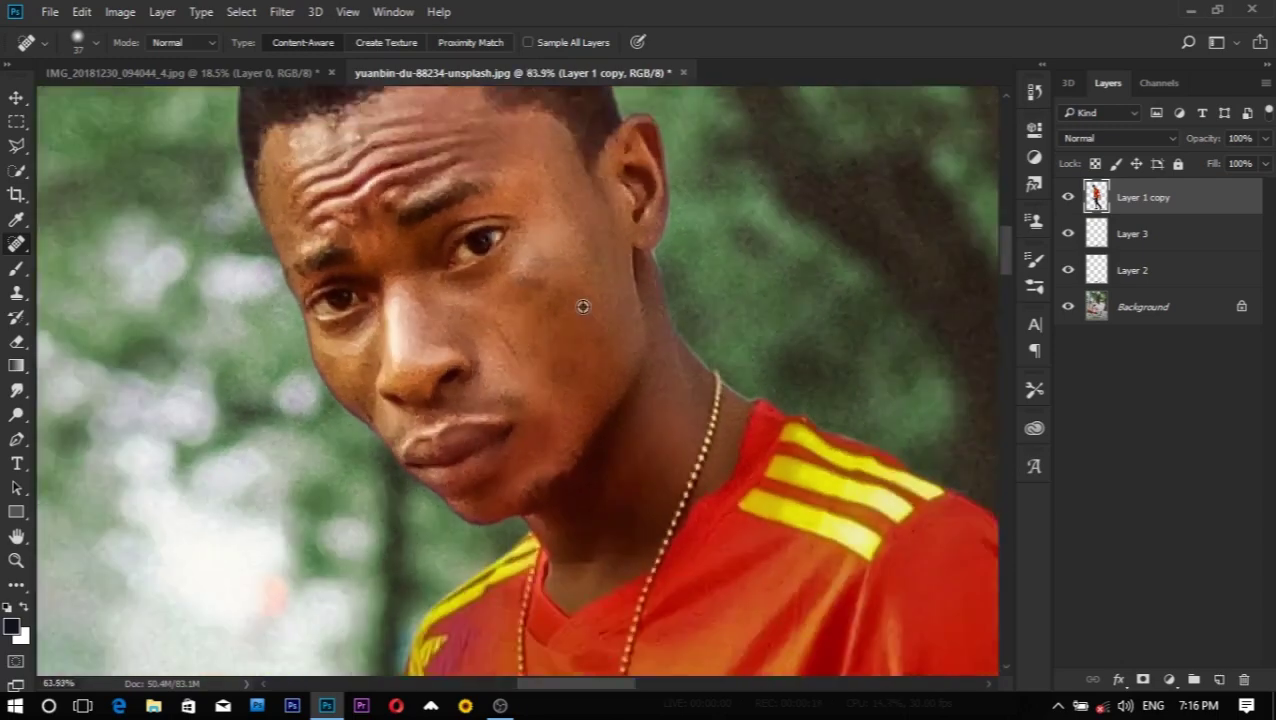
scroll(581, 305, "down", 3)
scroll(592, 310, "up", 2)
scroll(590, 308, "up", 2)
scroll(578, 299, "up", 1)
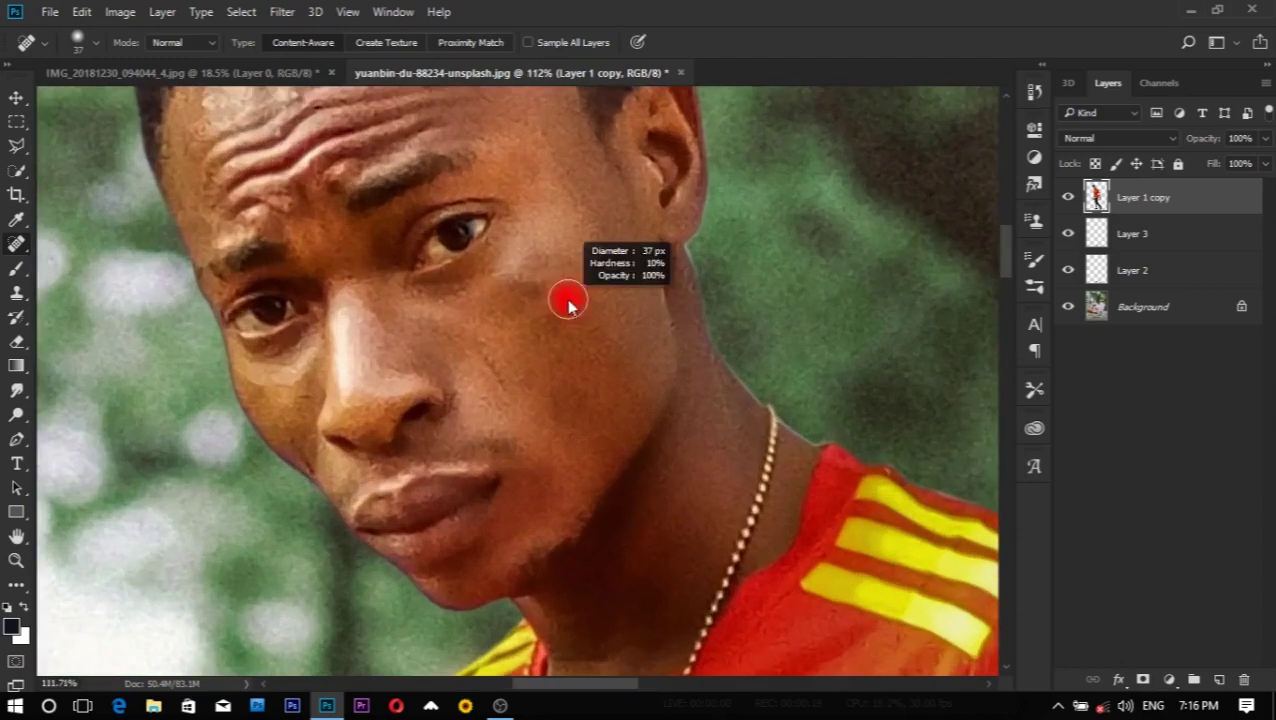
left_click(526, 286)
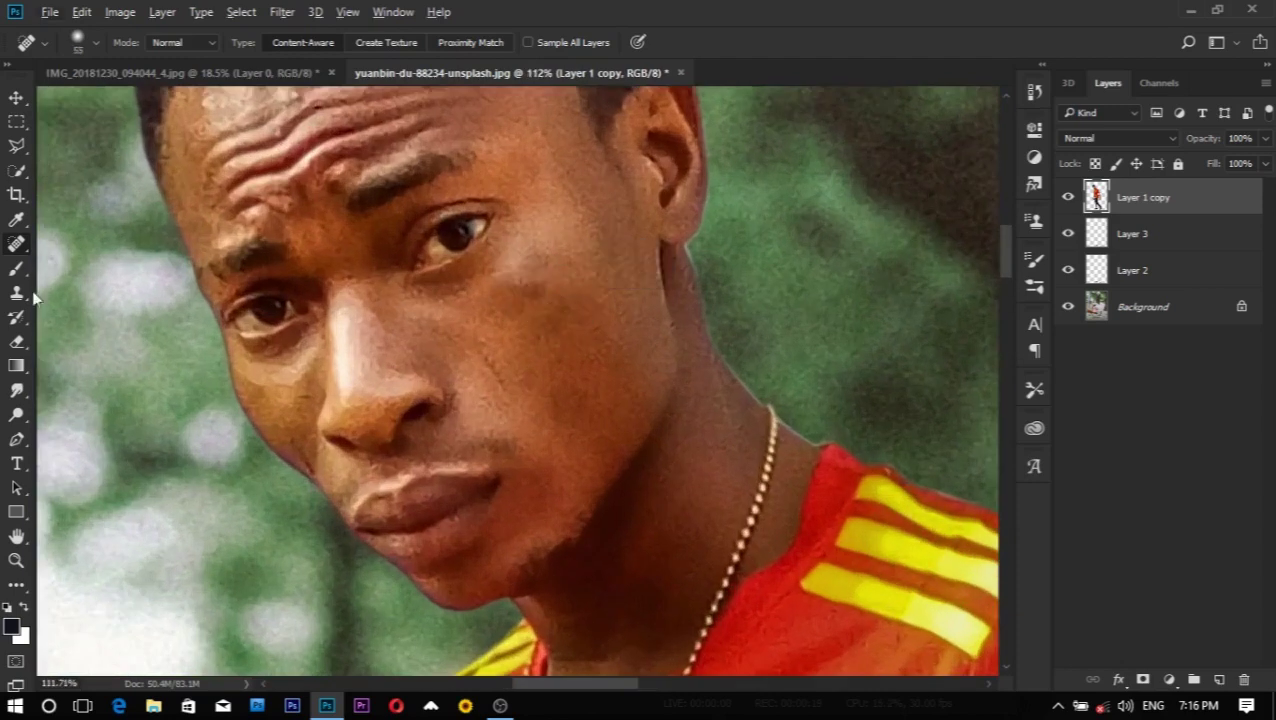
Step: Blend the light cheek blotch into the skin with the Healing Brush
right_click(18, 248)
left_click(76, 264)
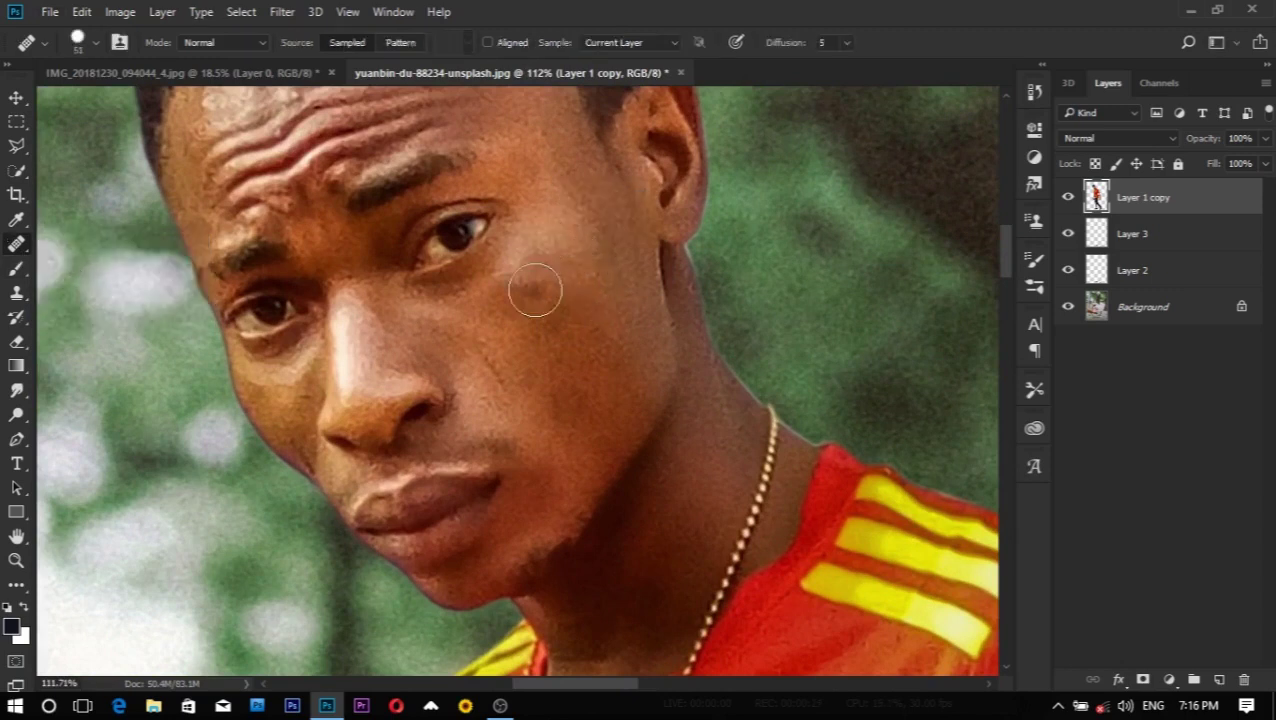
mouse_move(572, 259)
left_mouse_down()
mouse_move(550, 270)
mouse_move(527, 322)
mouse_move(527, 276)
mouse_move(499, 319)
left_mouse_up()
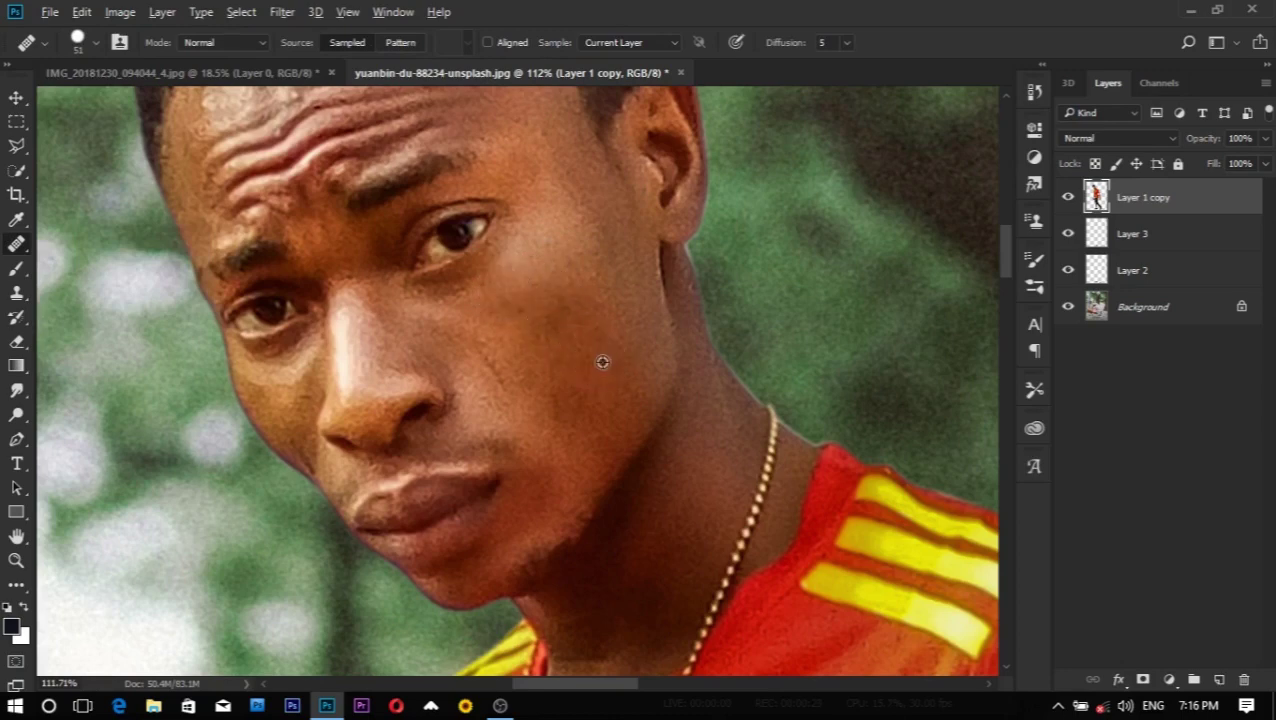
scroll(610, 365, "down", 3)
scroll(620, 370, "up", 3)
scroll(606, 349, "up", 2)
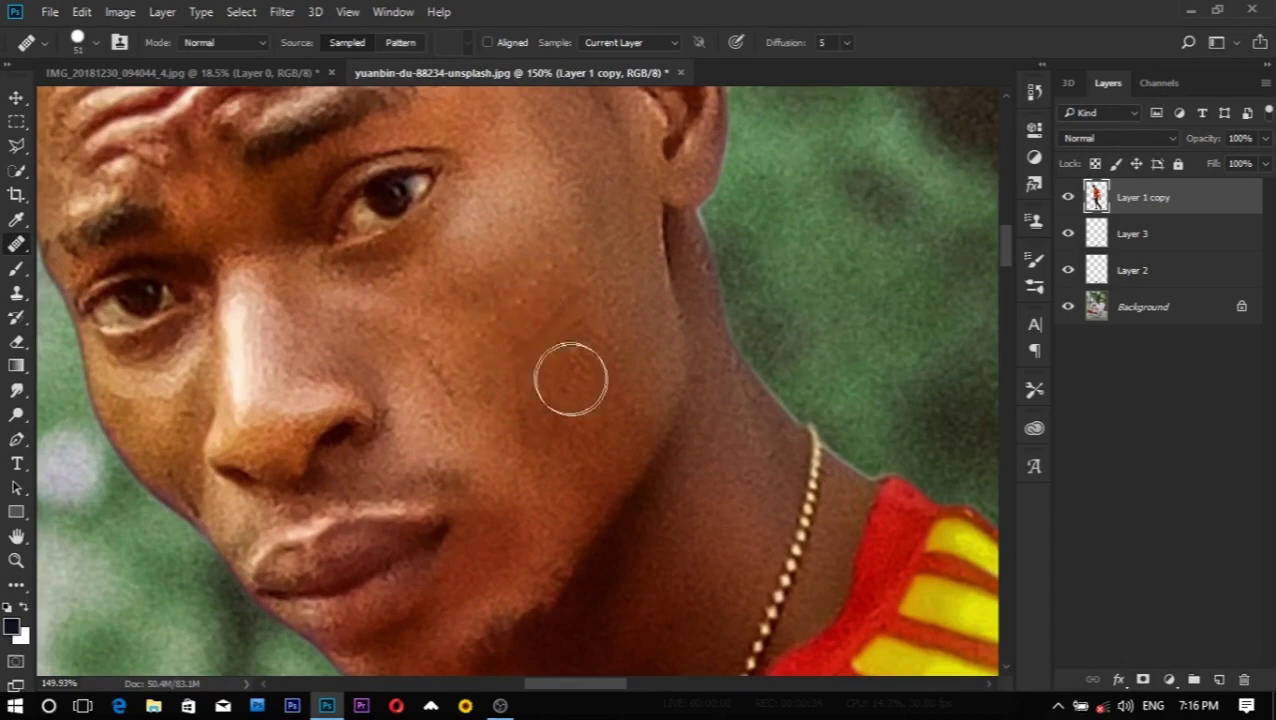
scroll(590, 398, "down", 2)
scroll(594, 397, "up", 2)
scroll(594, 397, "up", 2)
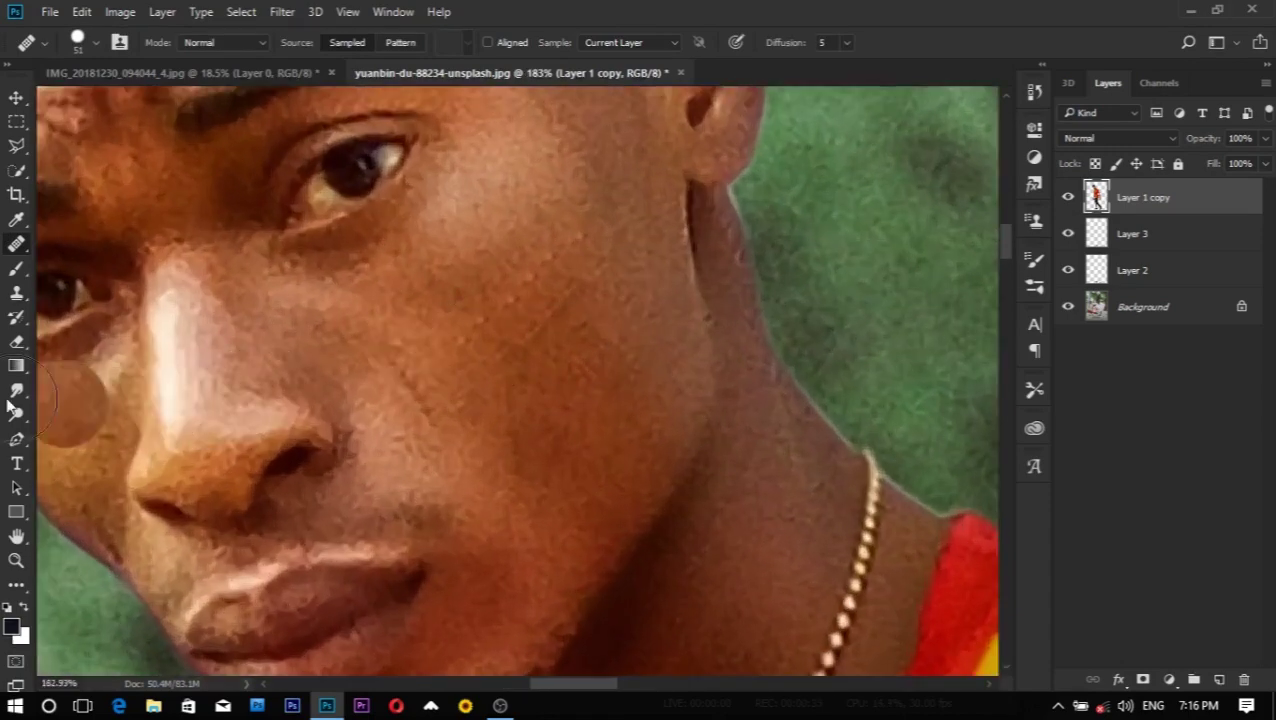
Step: Spot-heal the remaining small cheek spots with a 27 px brush
right_click(16, 244)
left_click(90, 244)
left_click_drag(620, 295, 556, 287)
left_click(548, 260)
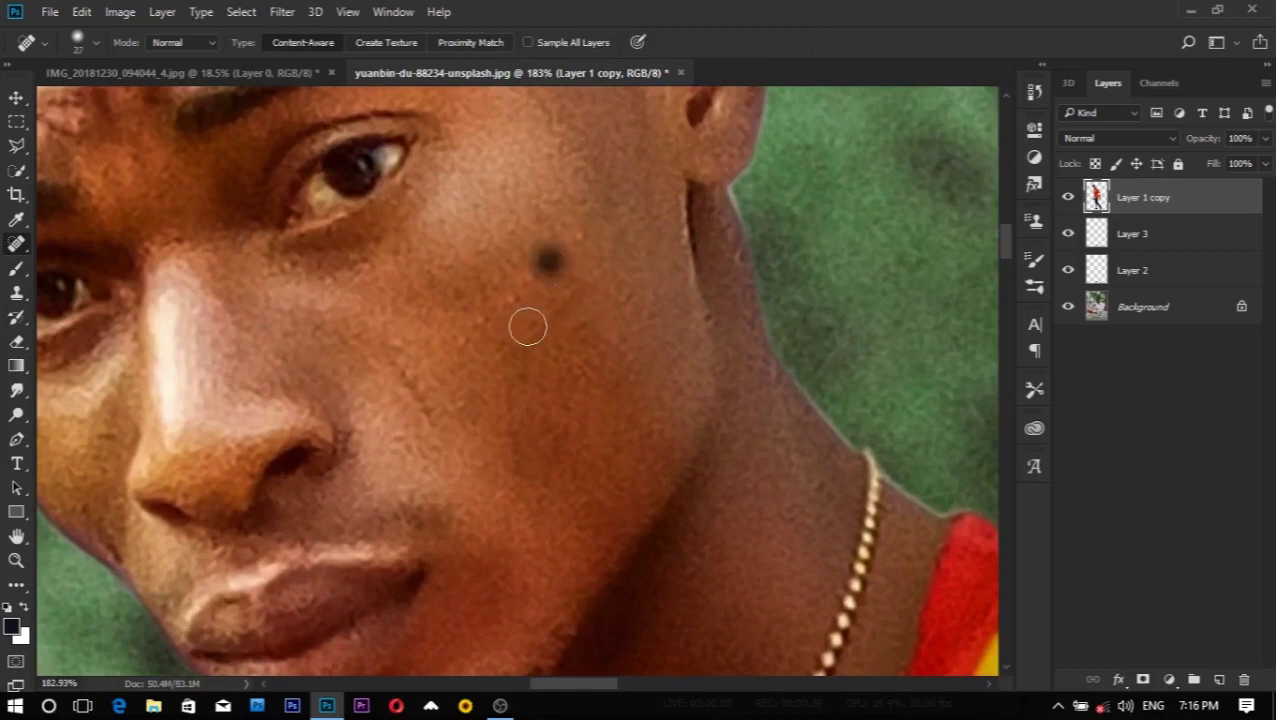
left_click_drag(516, 304, 529, 285)
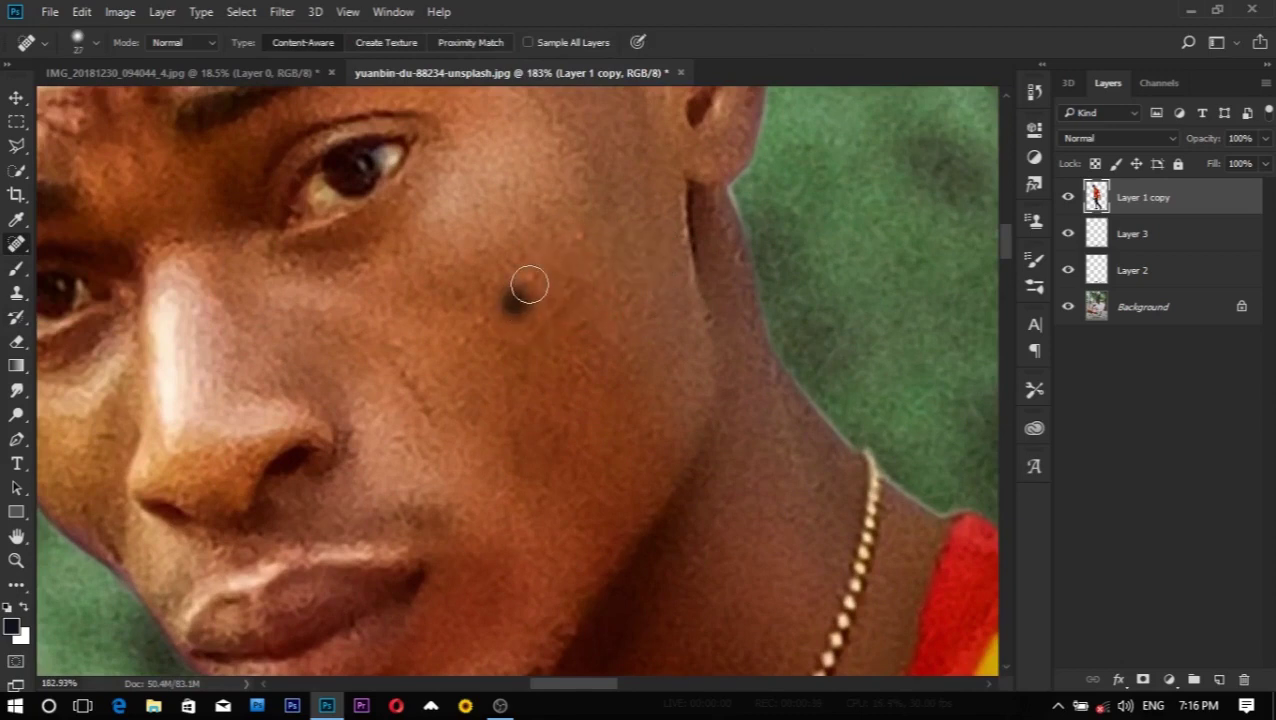
left_click(531, 282)
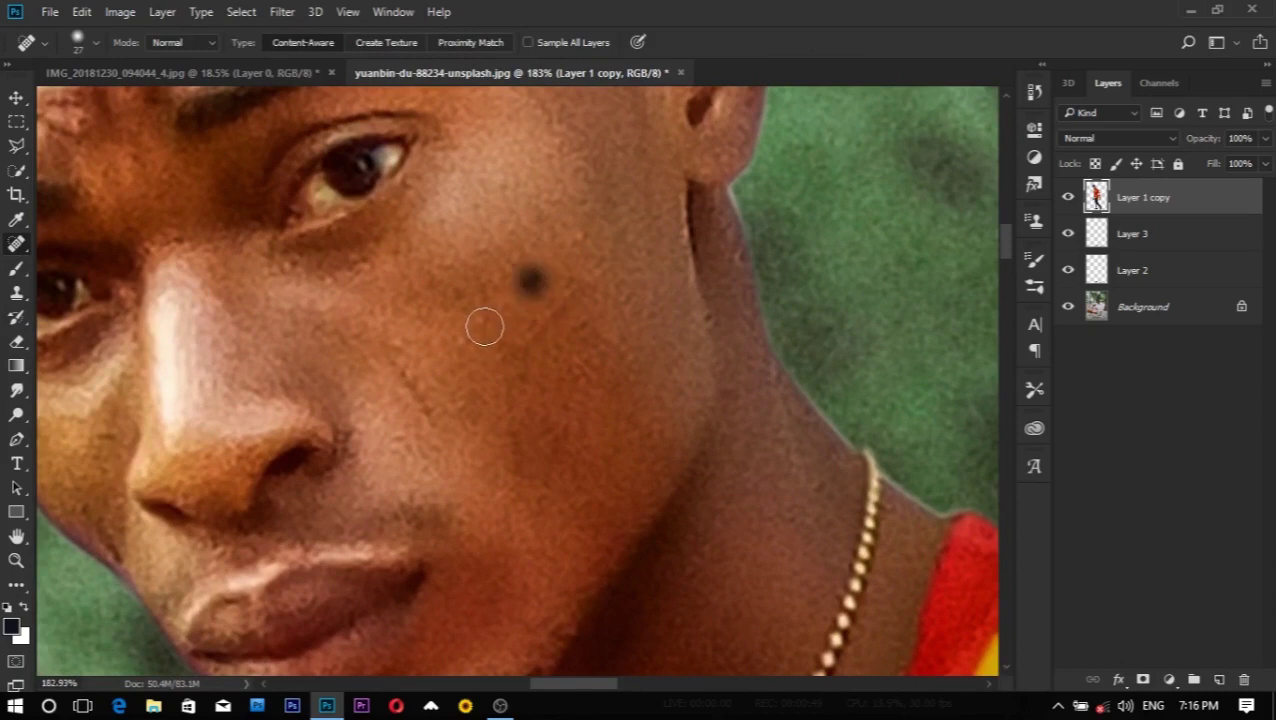
left_click(483, 322)
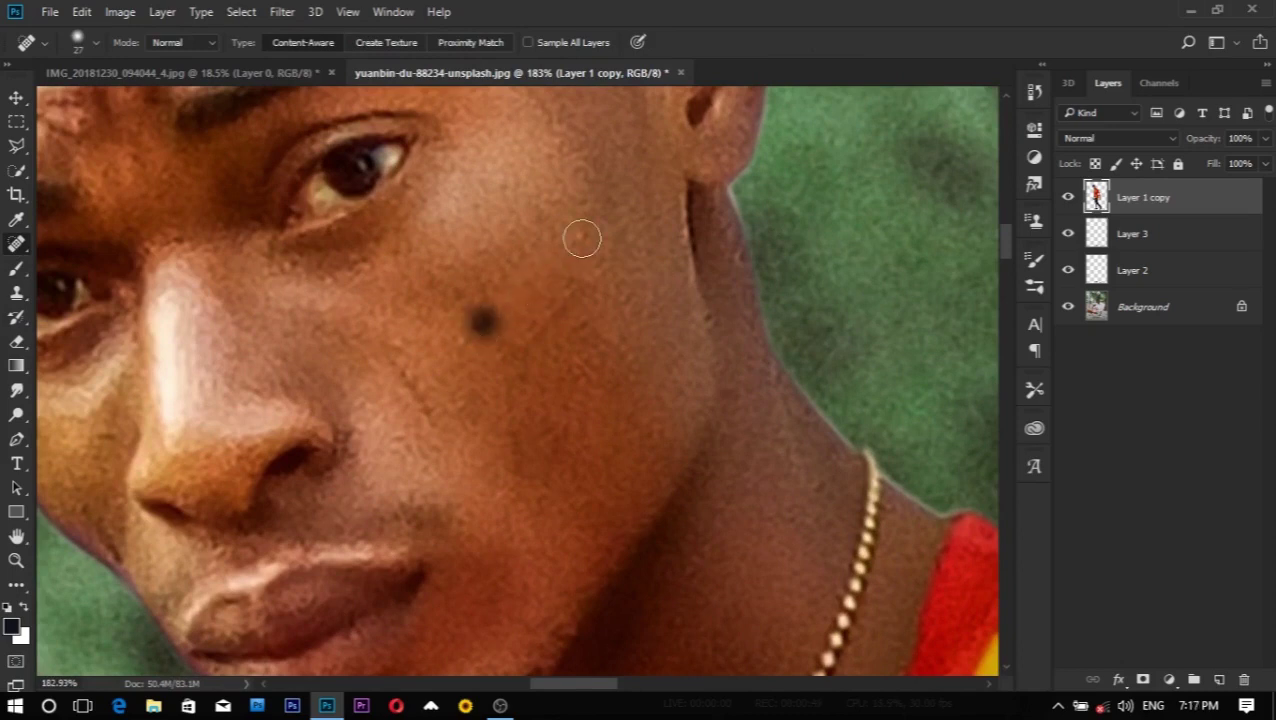
scroll(620, 320, "down", 3)
scroll(629, 345, "down", 2)
scroll(655, 370, "down", 2)
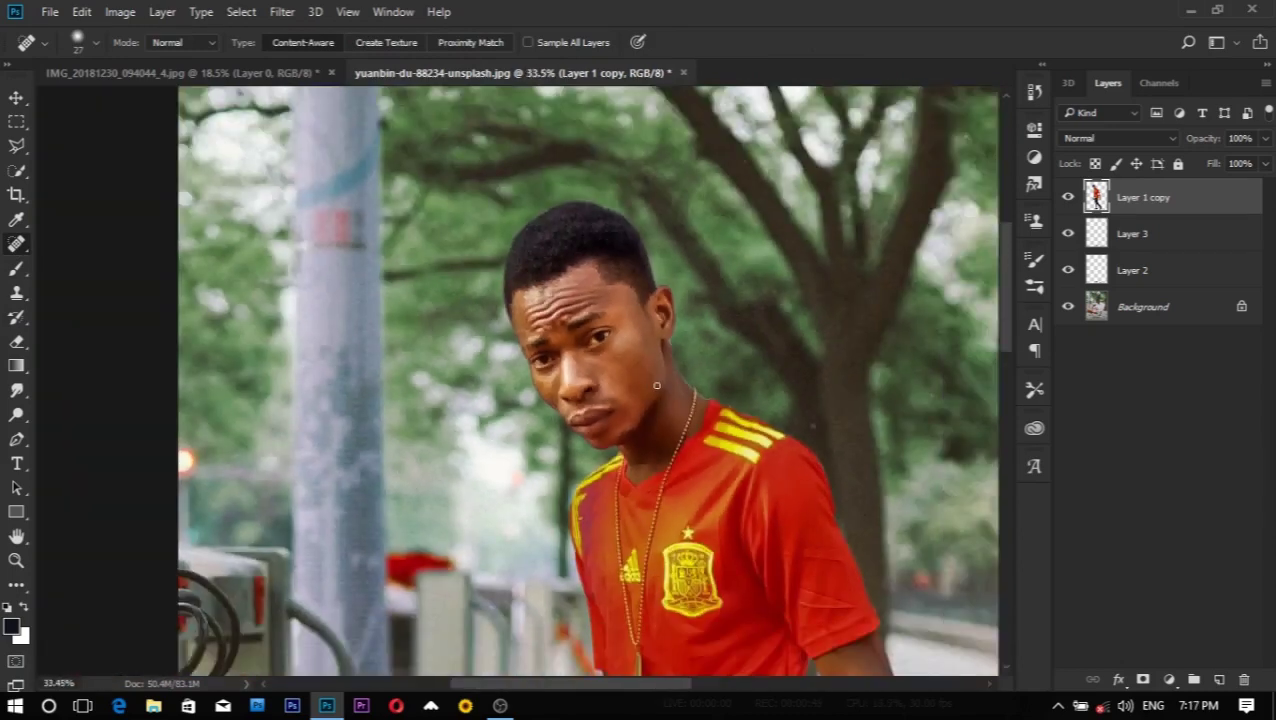
scroll(672, 393, "up", 2)
scroll(672, 330, "up", 2)
scroll(636, 300, "up", 1)
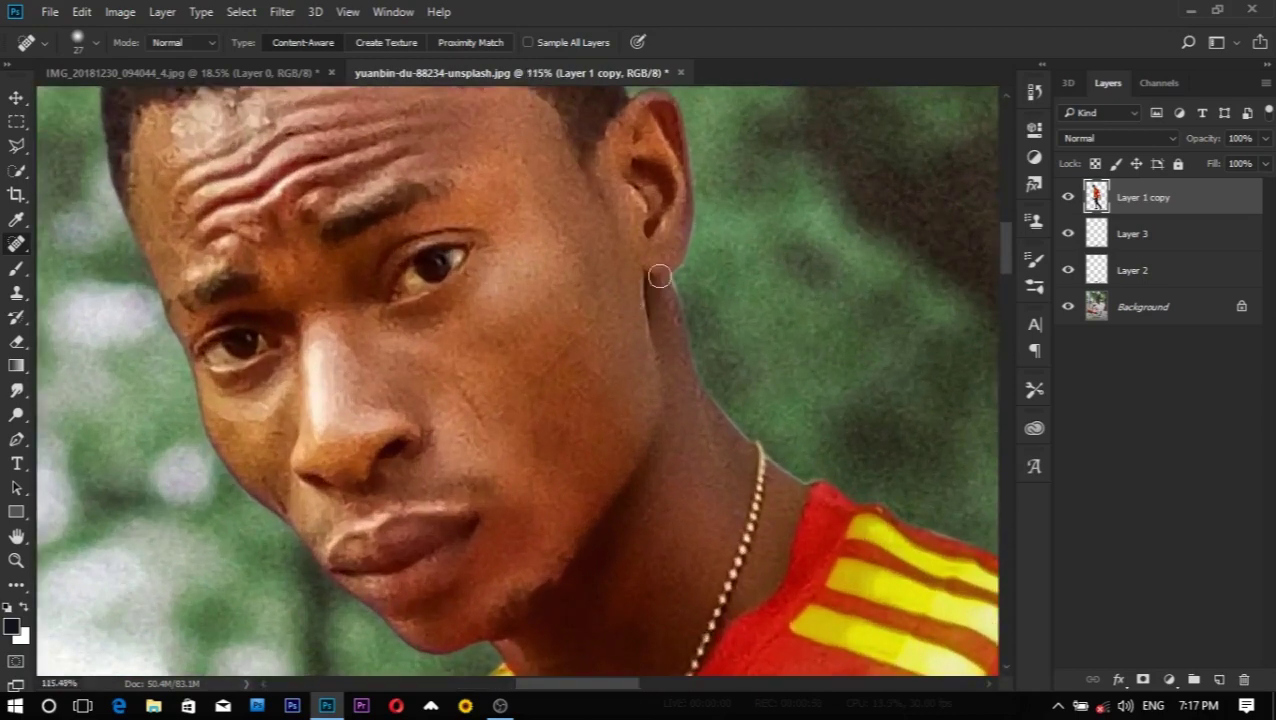
Step: Smudge the cheek and temple near the ear, widening the brush to 67 px
left_click(16, 390)
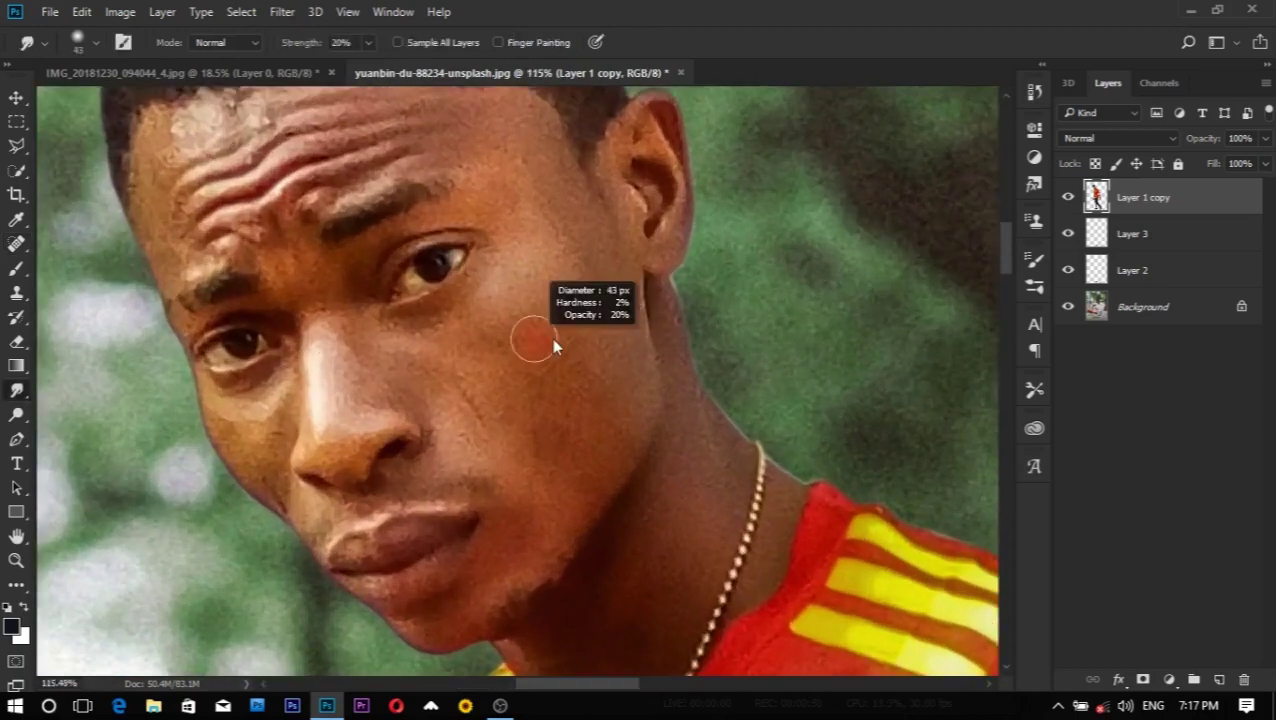
mouse_move(561, 308)
left_mouse_down()
mouse_move(541, 305)
mouse_move(567, 256)
mouse_move(548, 247)
mouse_move(584, 285)
mouse_move(541, 249)
mouse_move(558, 224)
mouse_move(513, 185)
left_mouse_up()
scroll(548, 247, "up", 1)
scroll(570, 199, "up", 1)
mouse_move(584, 327)
left_mouse_down()
mouse_move(607, 350)
mouse_move(604, 413)
mouse_move(627, 476)
mouse_move(607, 484)
mouse_move(561, 433)
mouse_move(501, 441)
mouse_move(441, 338)
mouse_move(470, 390)
mouse_move(448, 480)
left_mouse_up()
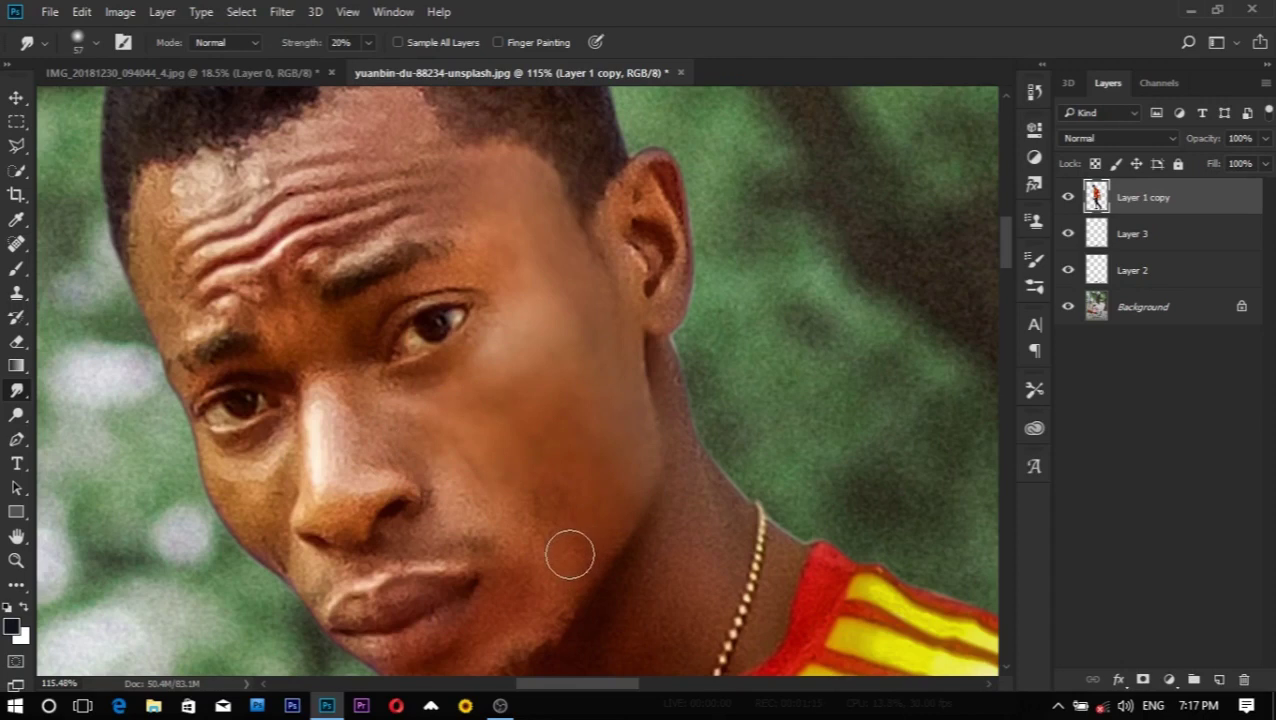
left_click_drag(570, 556, 574, 558)
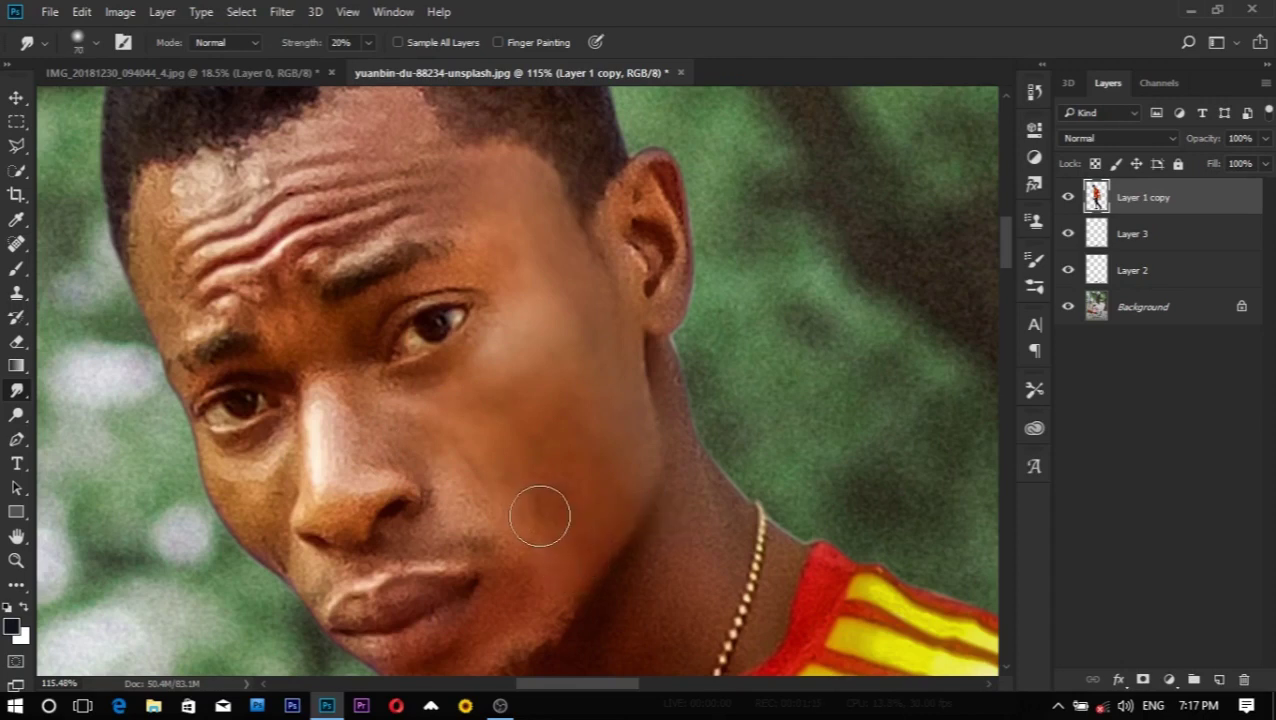
mouse_move(477, 497)
left_mouse_down()
mouse_move(540, 571)
mouse_move(467, 505)
mouse_move(425, 438)
mouse_move(350, 407)
mouse_move(370, 407)
mouse_move(377, 453)
left_mouse_up()
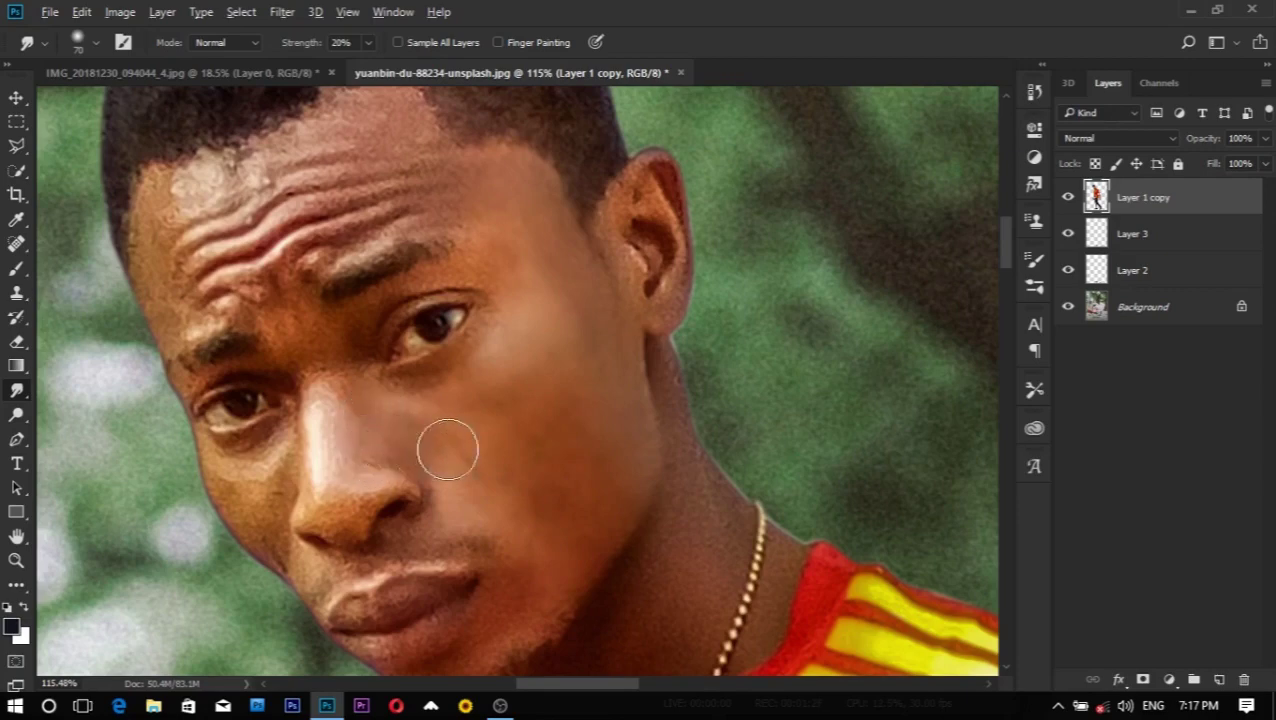
Step: With the Smudge brush reduced to 53 px, blend the skin on the chin and jaw
scroll(536, 527, "down", 5)
scroll(603, 590, "down", 1)
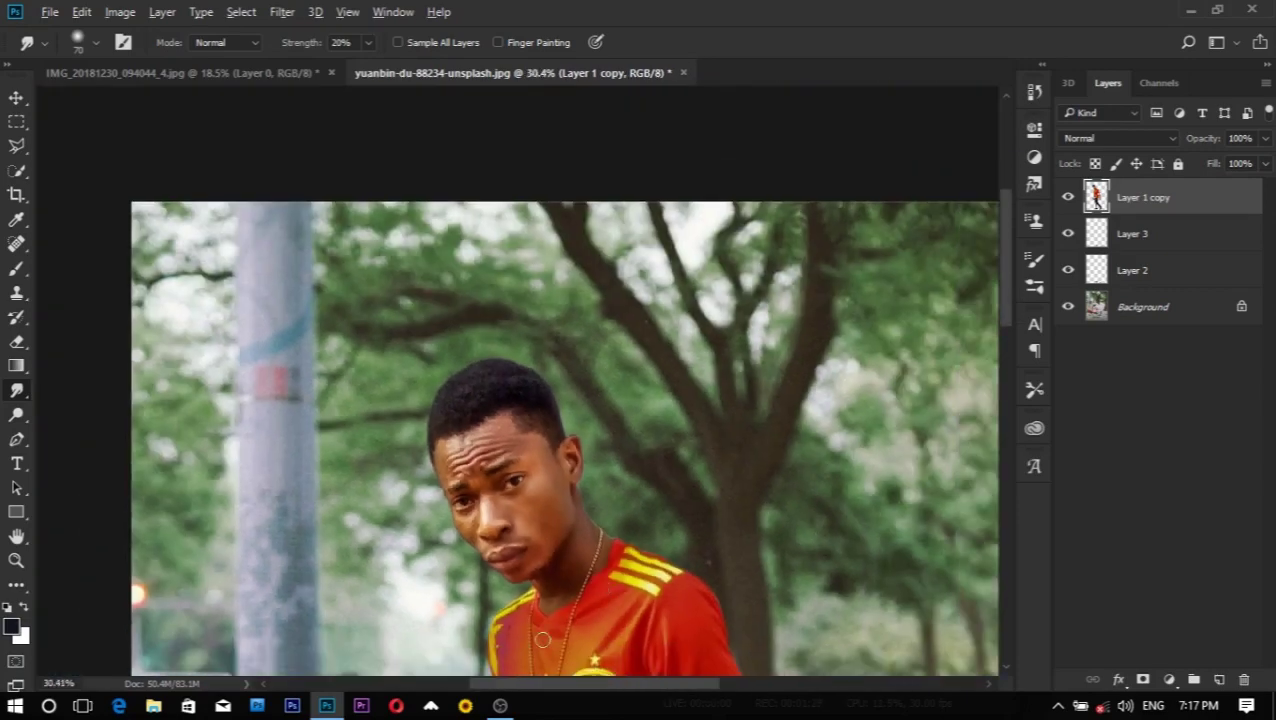
scroll(560, 600, "up", 1)
scroll(598, 541, "up", 2)
scroll(507, 524, "up", 2)
scroll(464, 535, "up", 1)
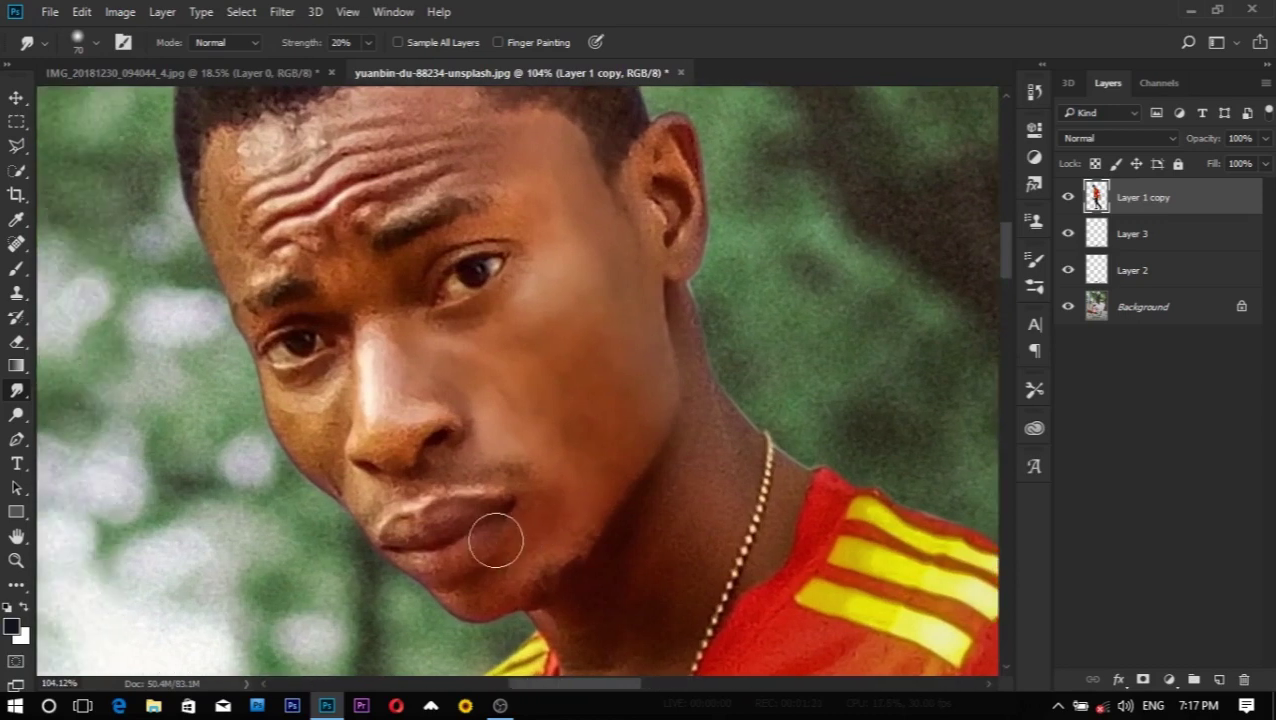
left_click_drag(493, 543, 480, 543)
scroll(540, 522, "up", 1)
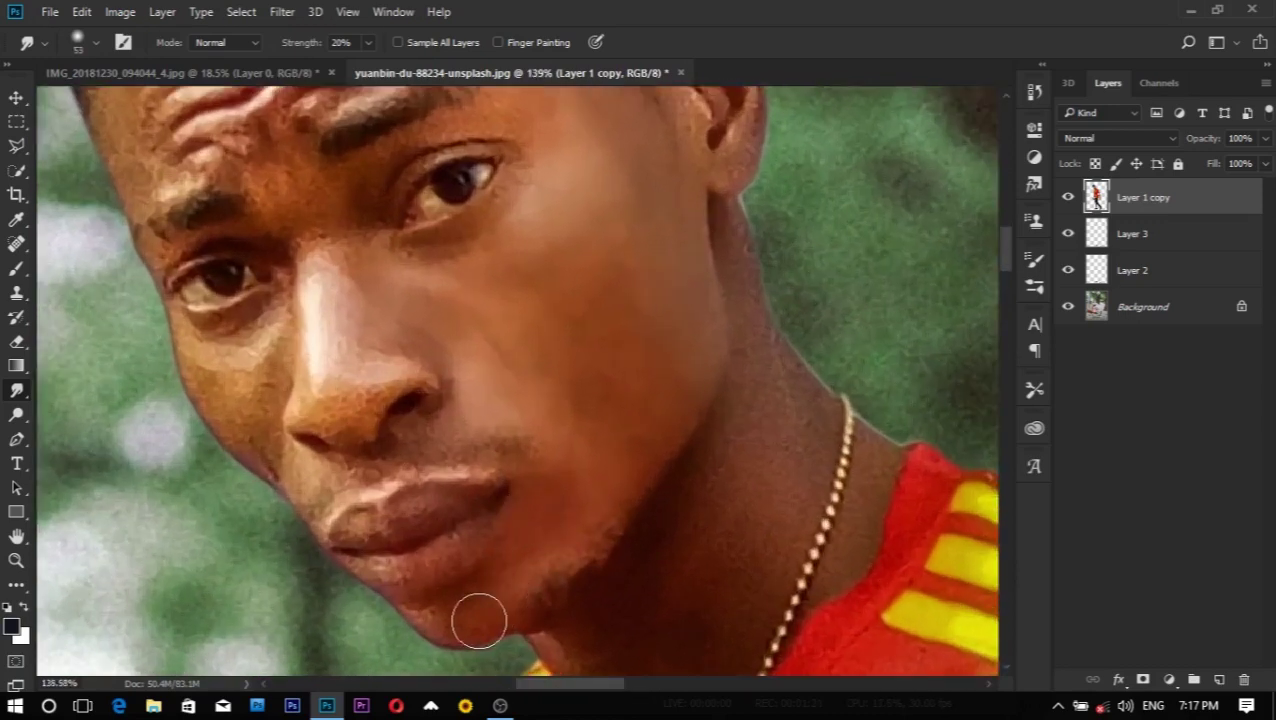
mouse_move(488, 611)
left_mouse_down()
mouse_move(587, 535)
mouse_move(548, 555)
mouse_move(550, 450)
mouse_move(518, 441)
mouse_move(549, 452)
left_mouse_up()
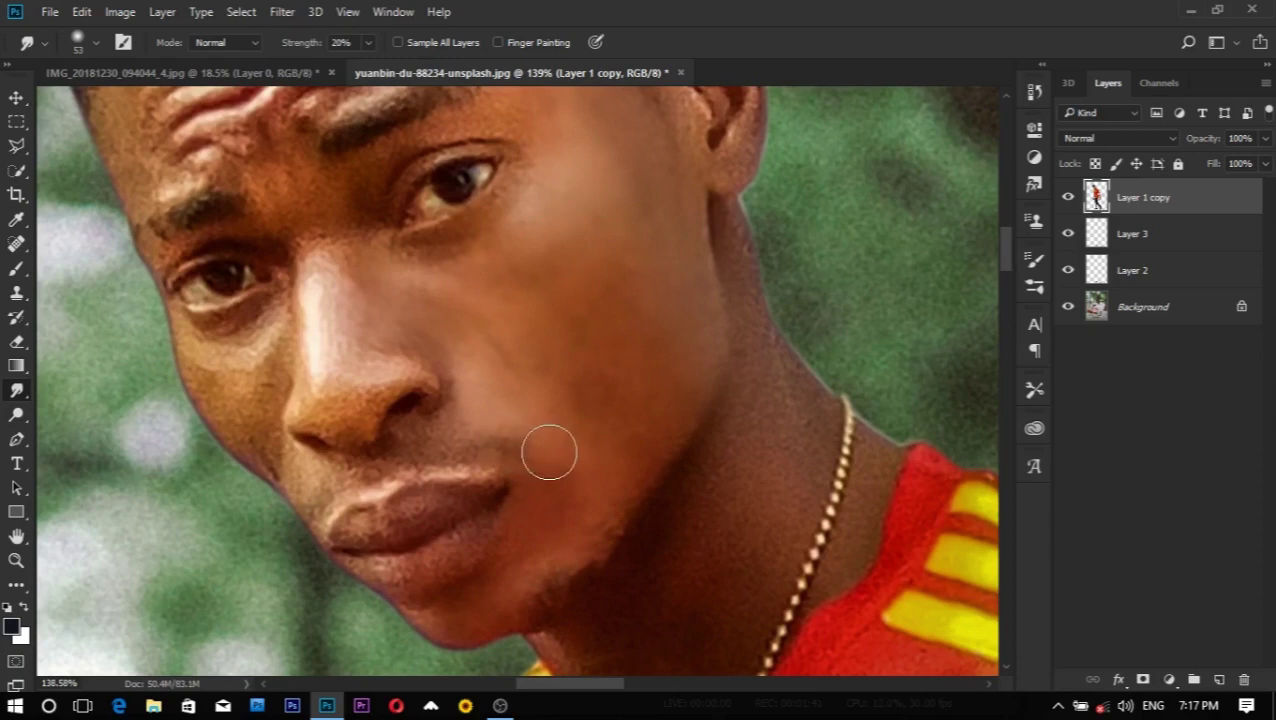
Step: Smudge along the nose bridge, over the nose tip and between the eyes
scroll(252, 392, "up", 1)
mouse_move(335, 379)
left_mouse_down()
mouse_move(322, 370)
mouse_move(327, 319)
mouse_move(350, 437)
left_mouse_up()
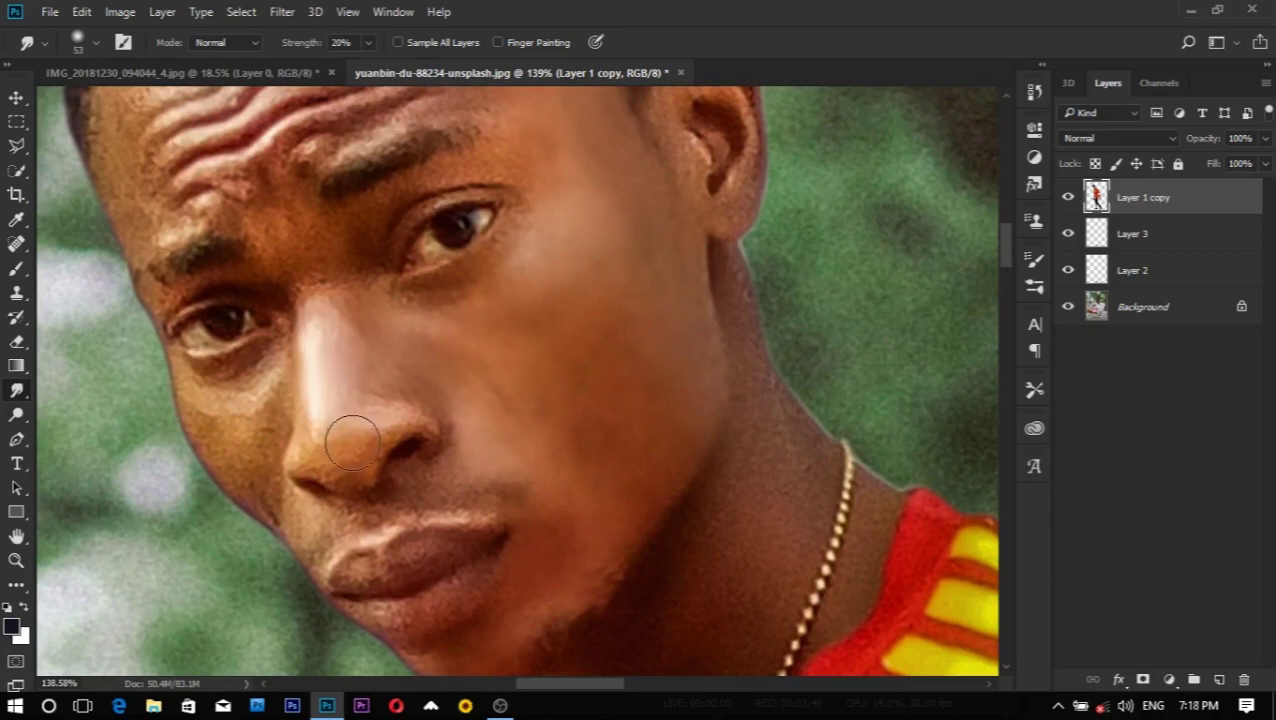
mouse_move(326, 452)
left_mouse_down()
mouse_move(307, 450)
mouse_move(336, 456)
mouse_move(370, 413)
mouse_move(406, 420)
mouse_move(372, 386)
left_mouse_up()
left_click_drag(390, 279, 337, 285)
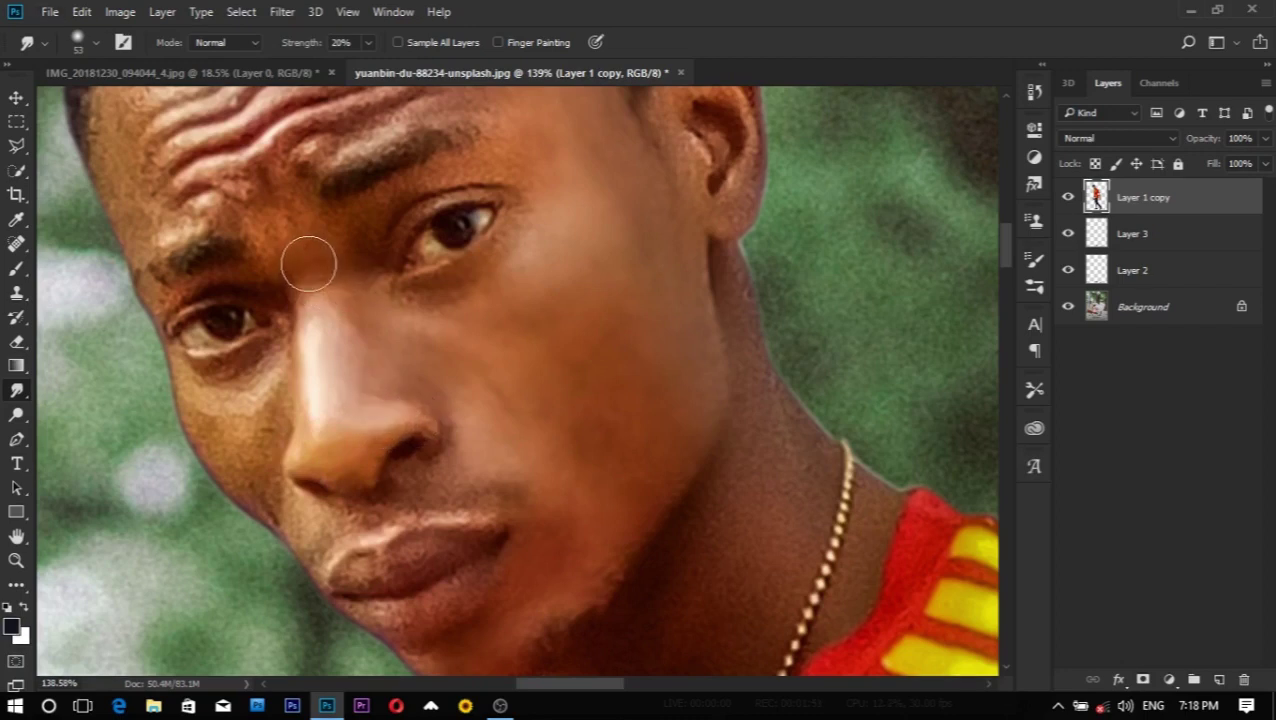
scroll(318, 258, "up", 1)
scroll(325, 255, "up", 1)
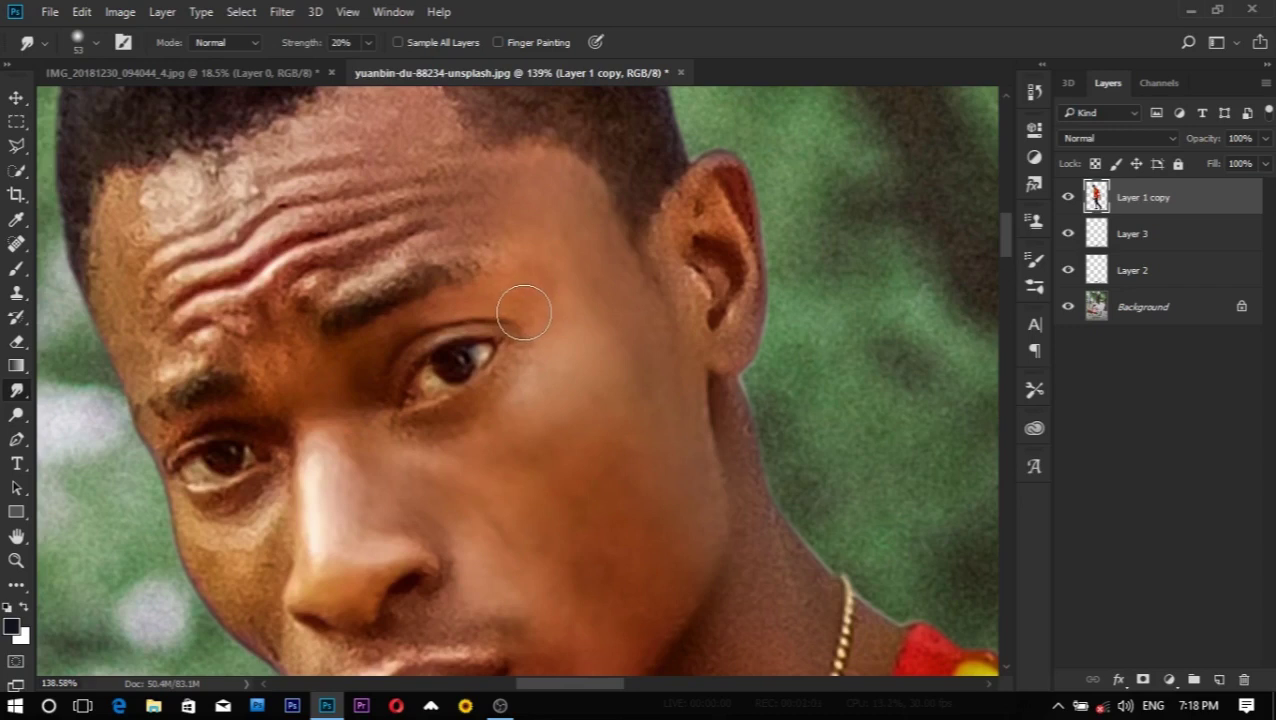
right_click(487, 427, "alt")
scroll(390, 415, "down", 3)
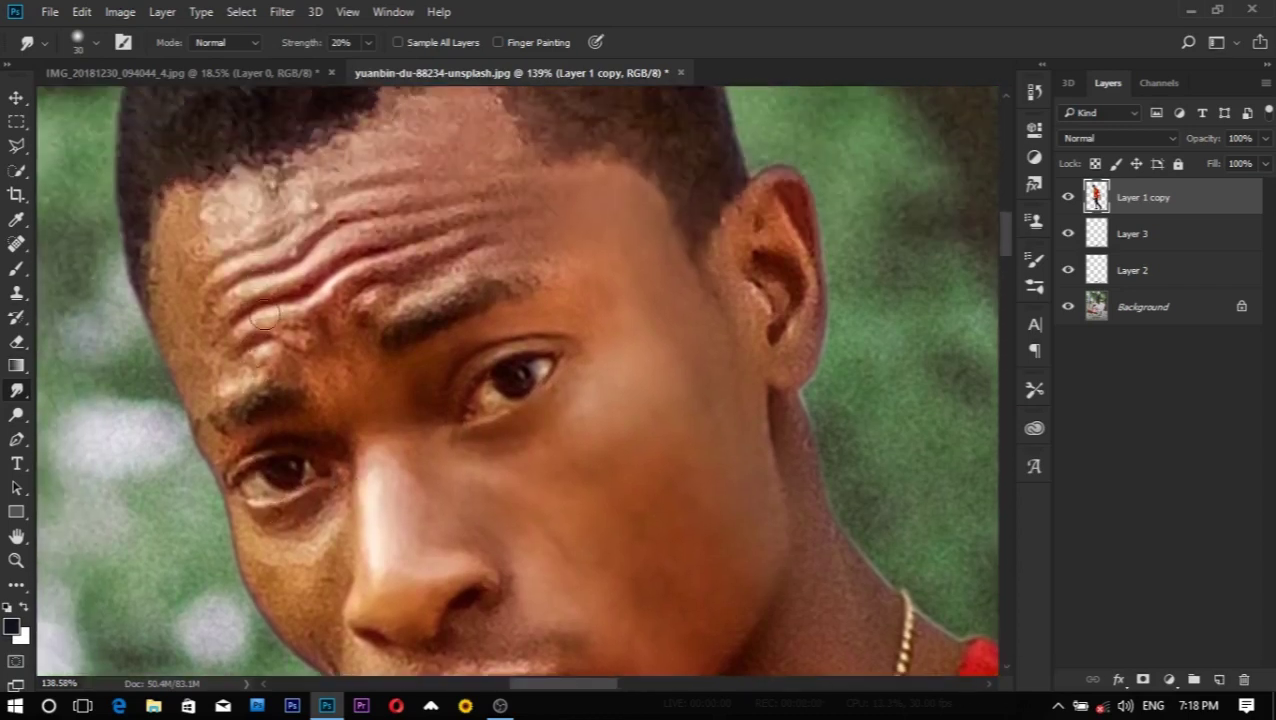
scroll(335, 502, "left", 2)
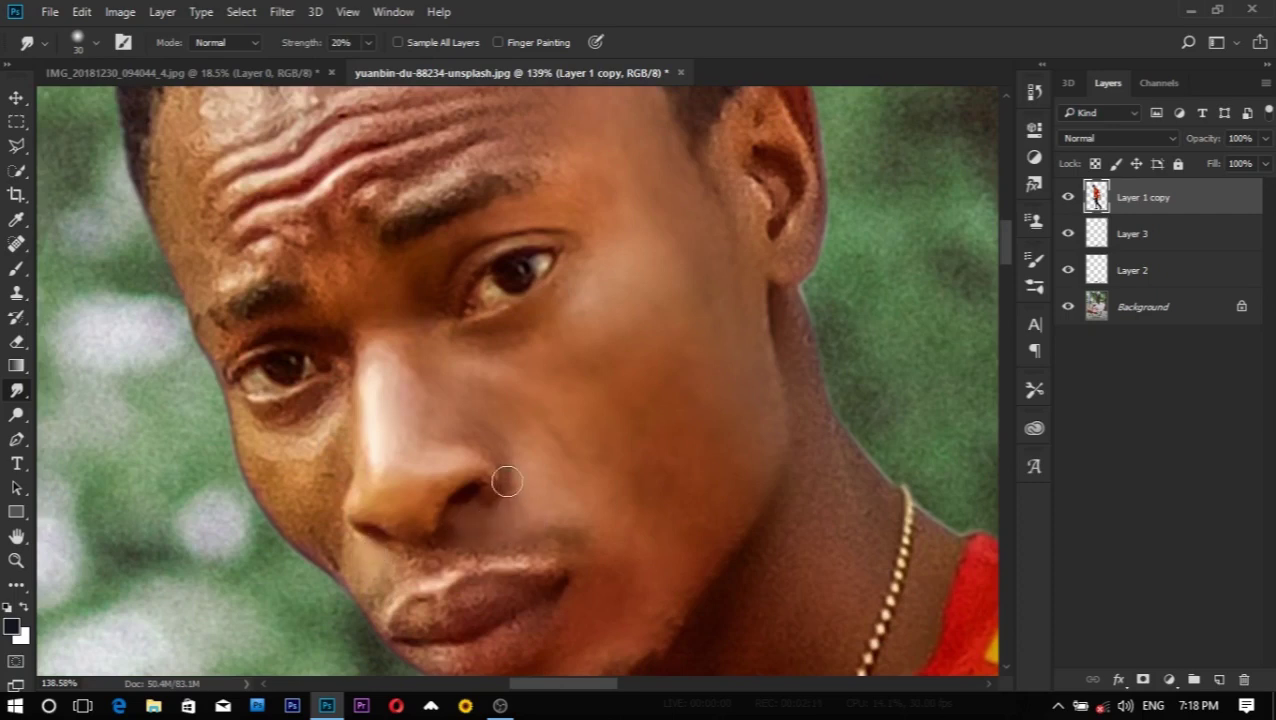
left_click_drag(319, 517, 300, 485)
scroll(362, 580, "up", 3)
scroll(340, 510, "up", 1)
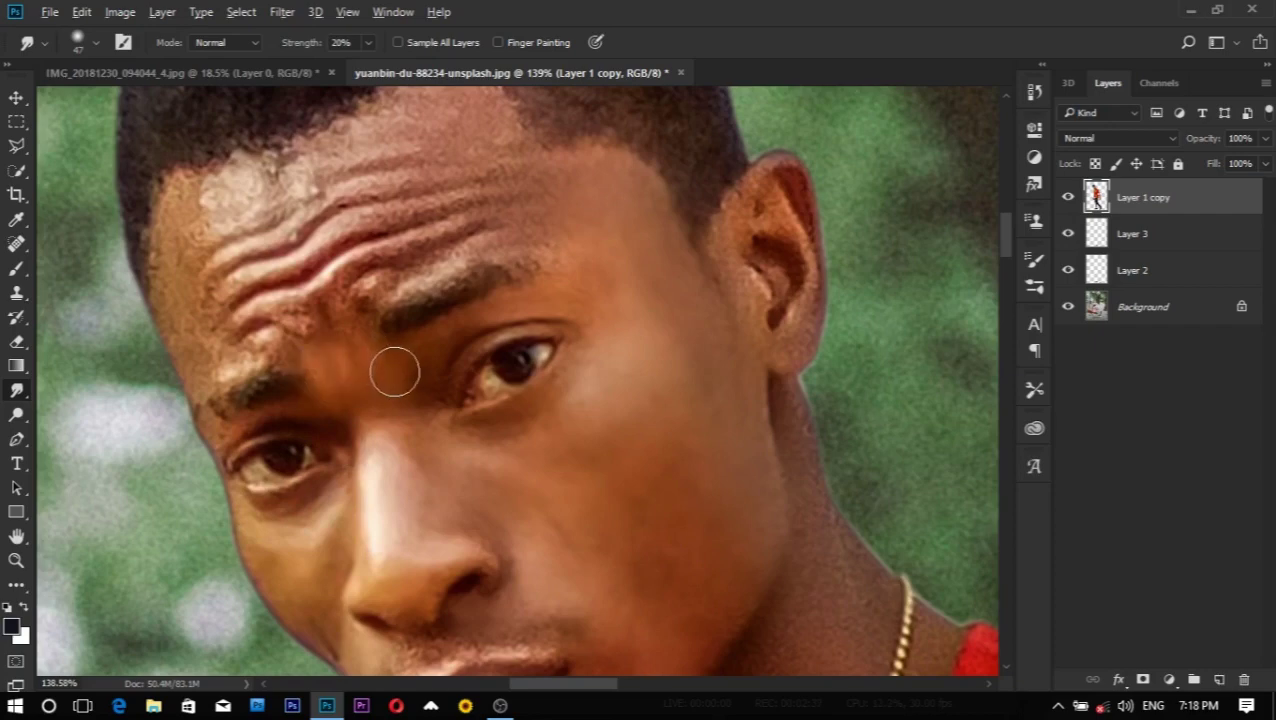
scroll(408, 381, "down", 2)
scroll(455, 393, "down", 1)
scroll(490, 405, "down", 1)
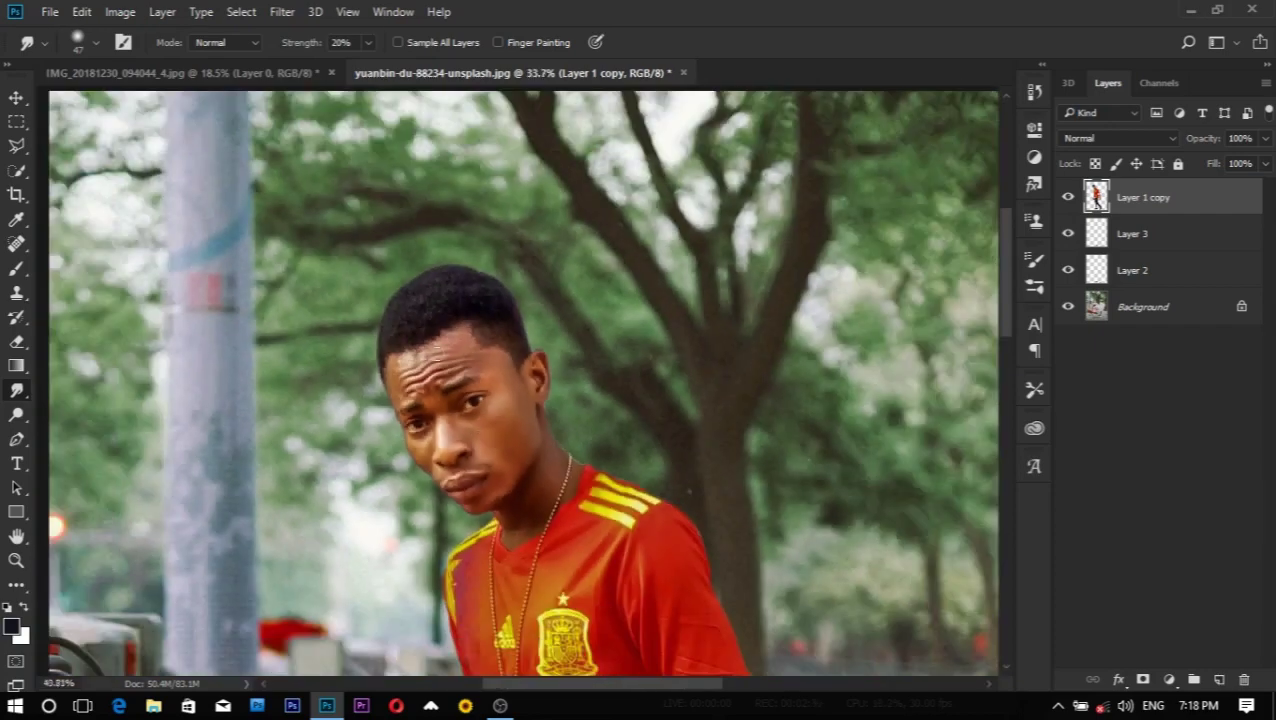
scroll(447, 354, "up", 2)
scroll(447, 354, "up", 1)
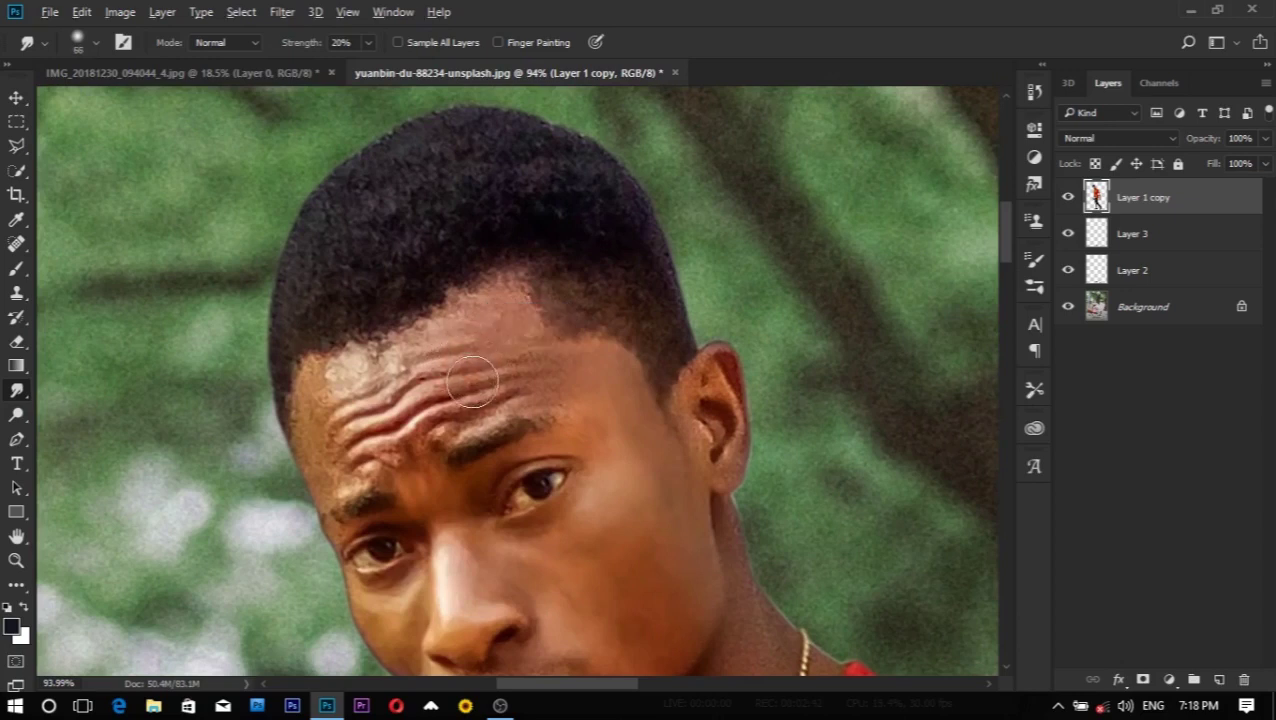
Step: Soften the forehead wrinkles, including the lower one, with a 49 px Smudge brush
scroll(473, 381, "up", 1)
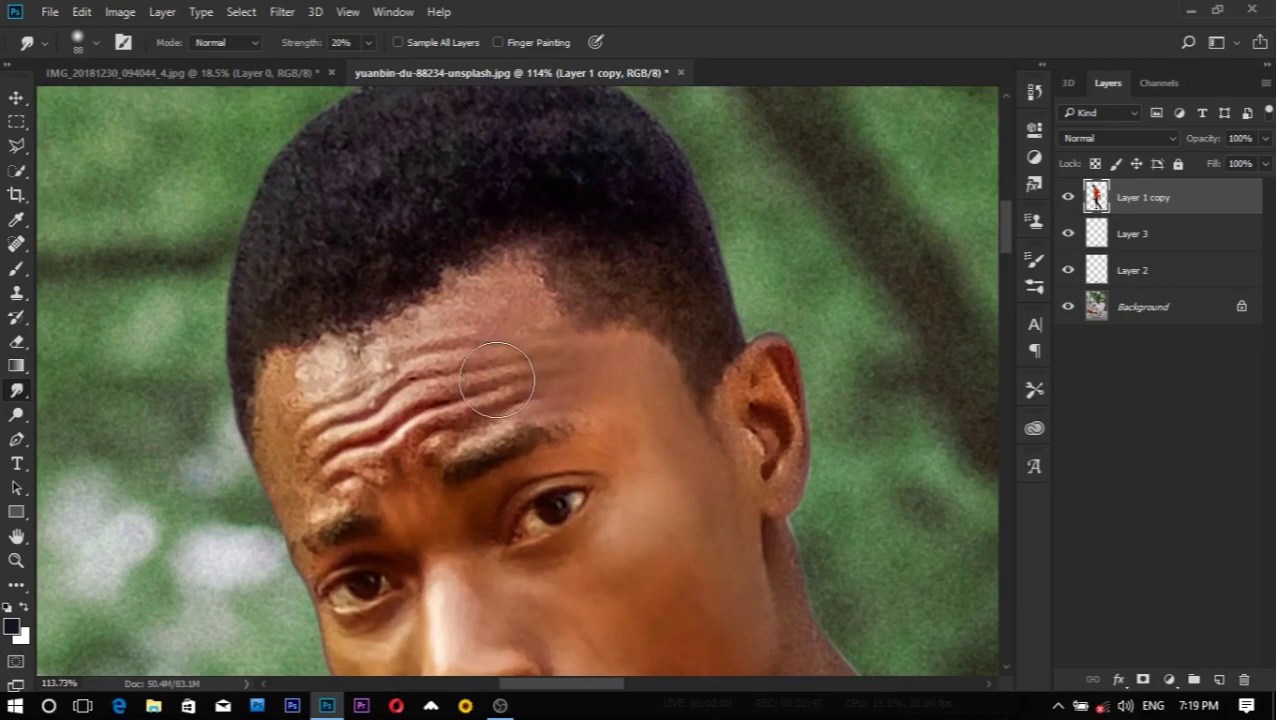
mouse_move(497, 380)
left_mouse_down()
mouse_move(299, 456)
mouse_move(311, 498)
left_mouse_up()
right_click(300, 490, "alt")
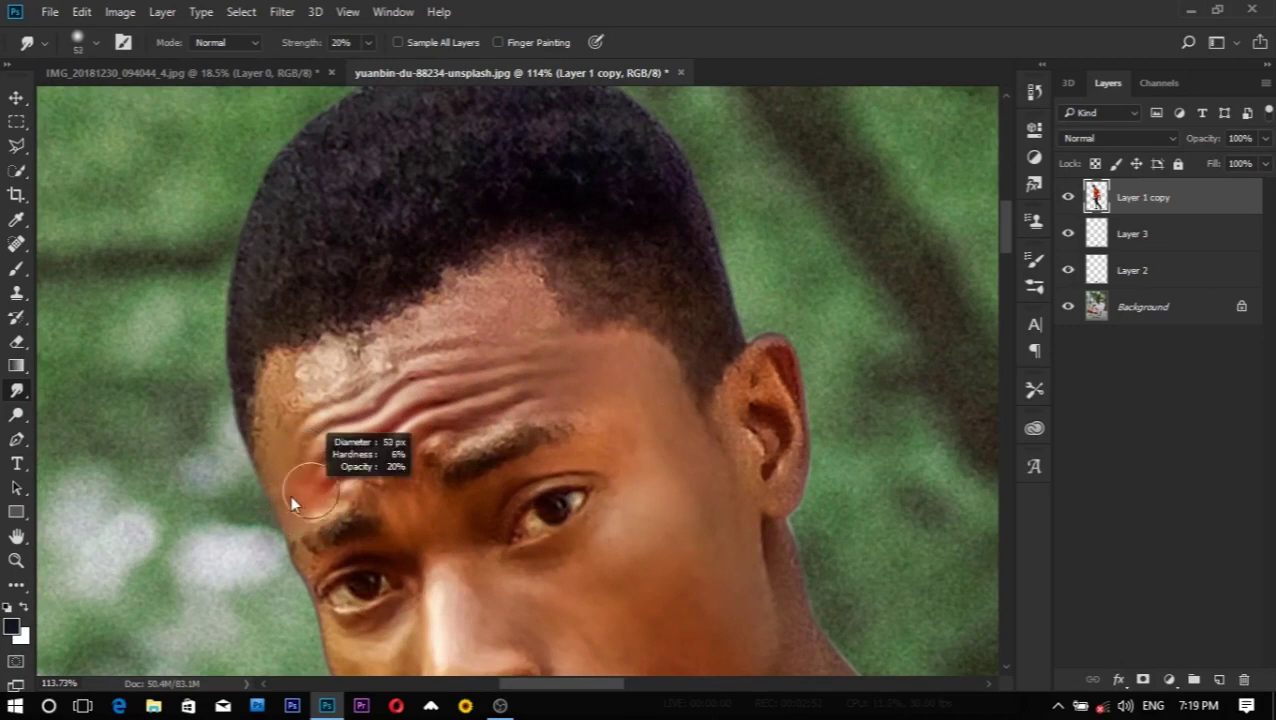
mouse_move(368, 495)
left_mouse_down()
mouse_move(394, 461)
mouse_move(445, 443)
left_mouse_up()
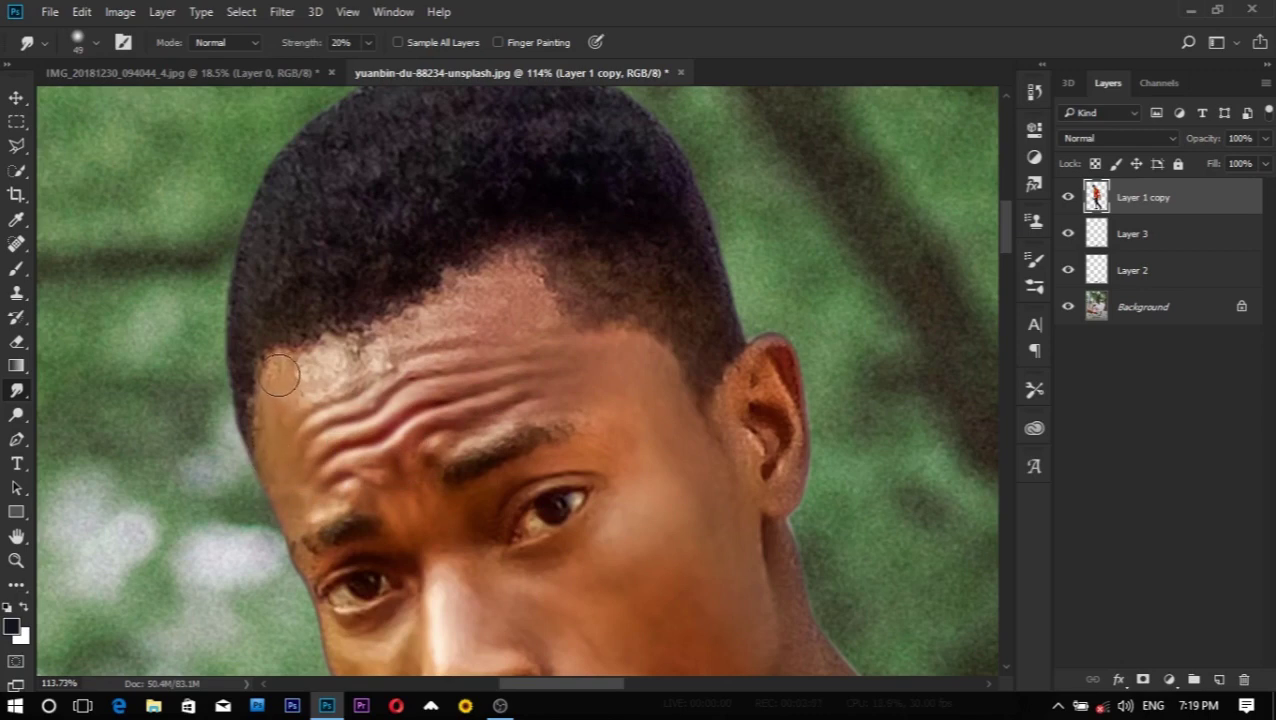
Step: Blend the skin along the hairline across the forehead with a 70 px brush
scroll(347, 442, "up", 2)
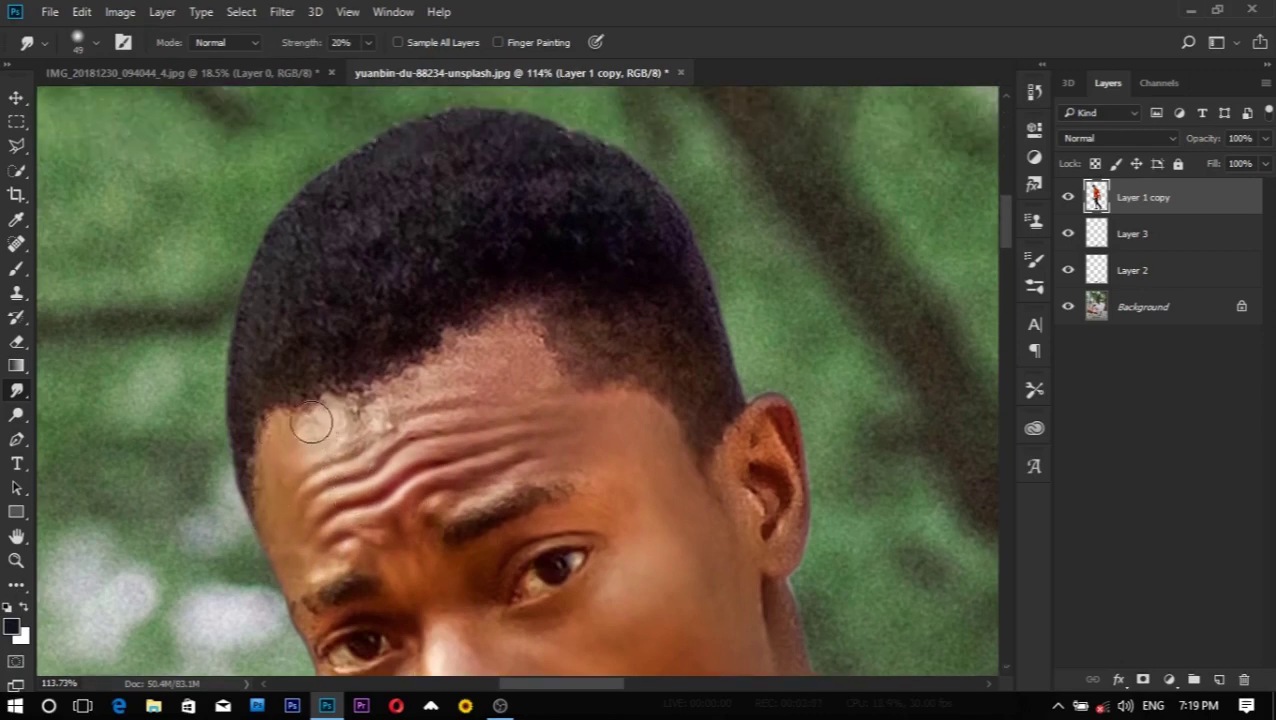
left_click_drag(359, 432, 421, 406)
right_click(484, 394, "alt")
left_click_drag(539, 390, 430, 388)
scroll(662, 438, "down", 3)
scroll(776, 541, "up", 2)
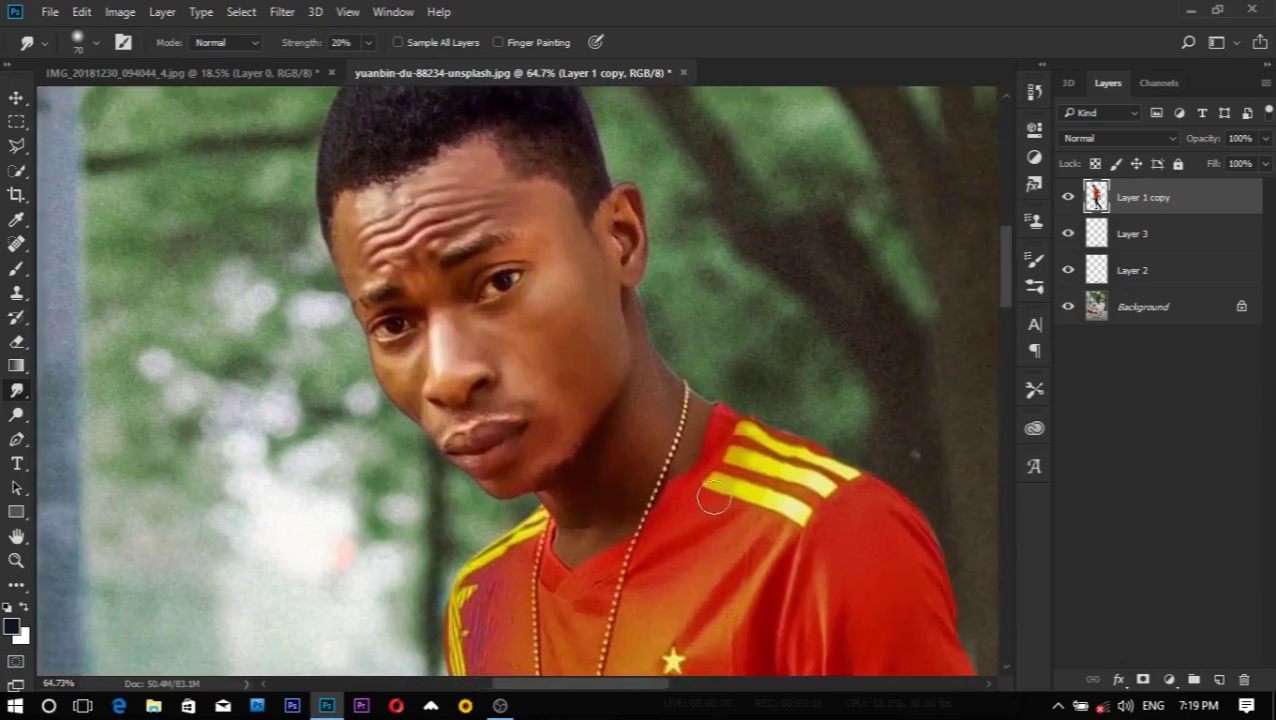
Step: Smooth the neck shading down to the collar with a 93 px Smudge brush
scroll(660, 510, "up", 2)
right_click(575, 490, "alt")
scroll(580, 498, "up", 4)
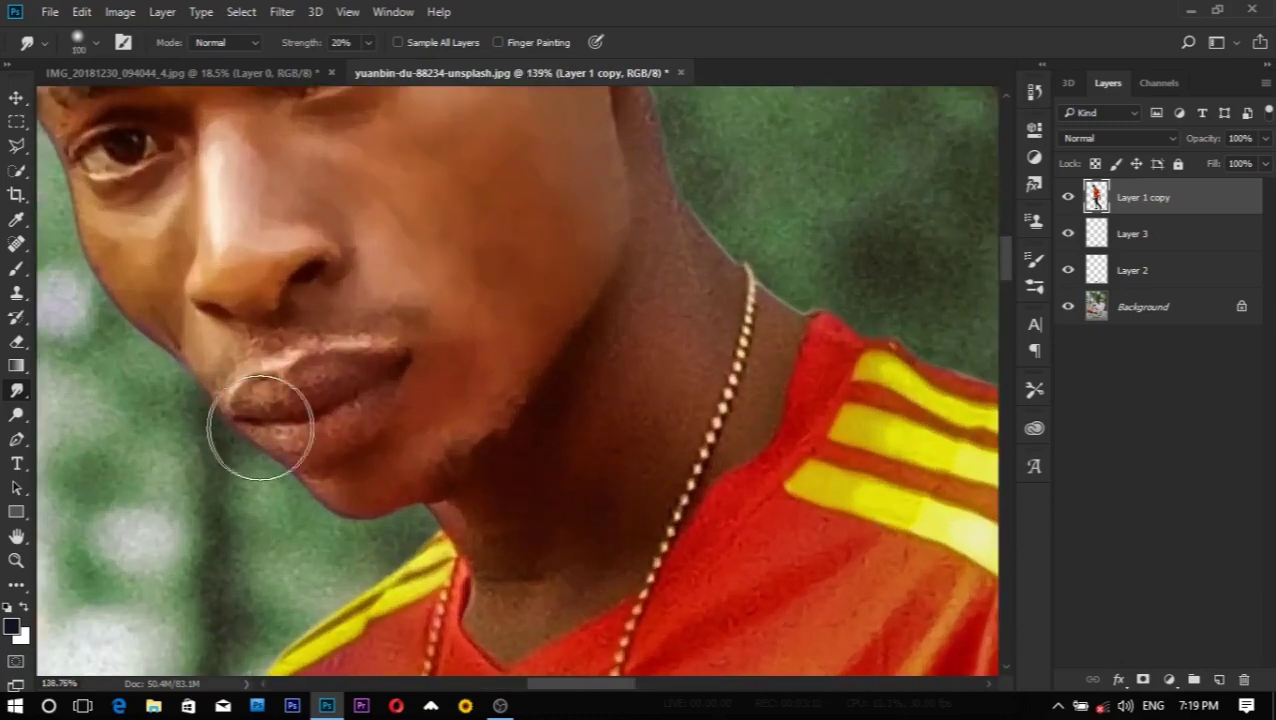
right_click(342, 365, "alt")
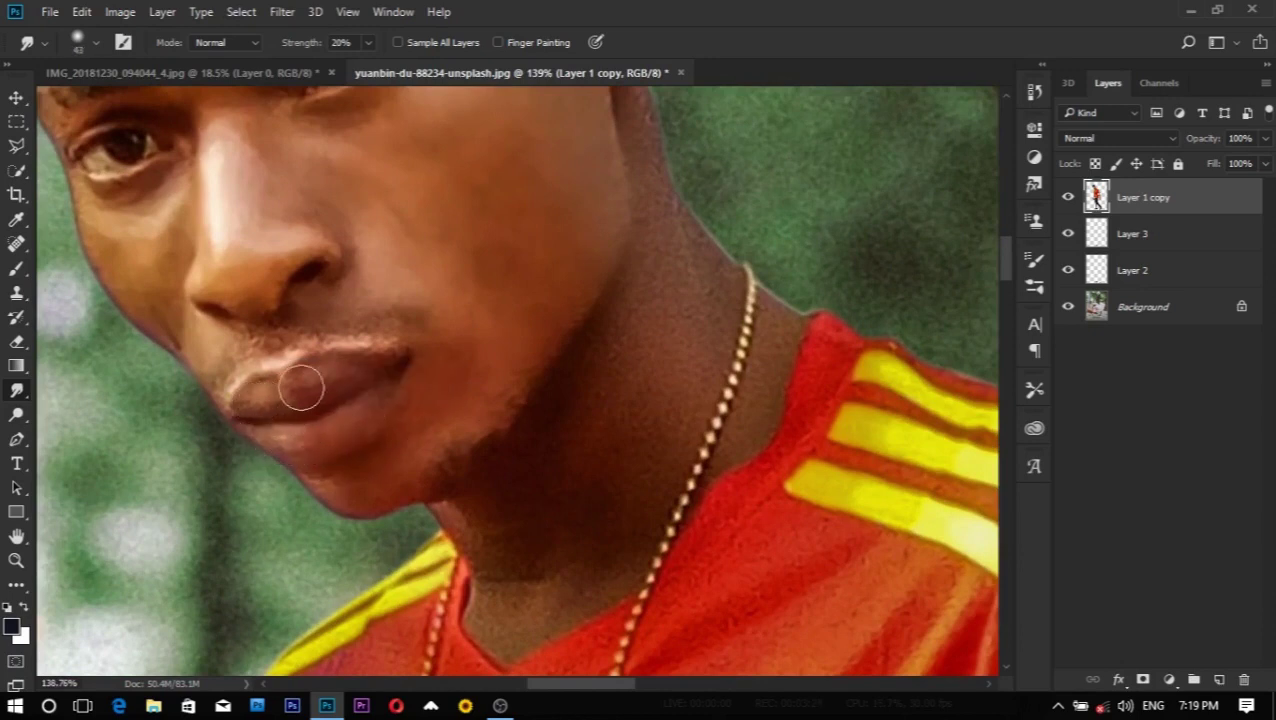
right_click(632, 342, "alt")
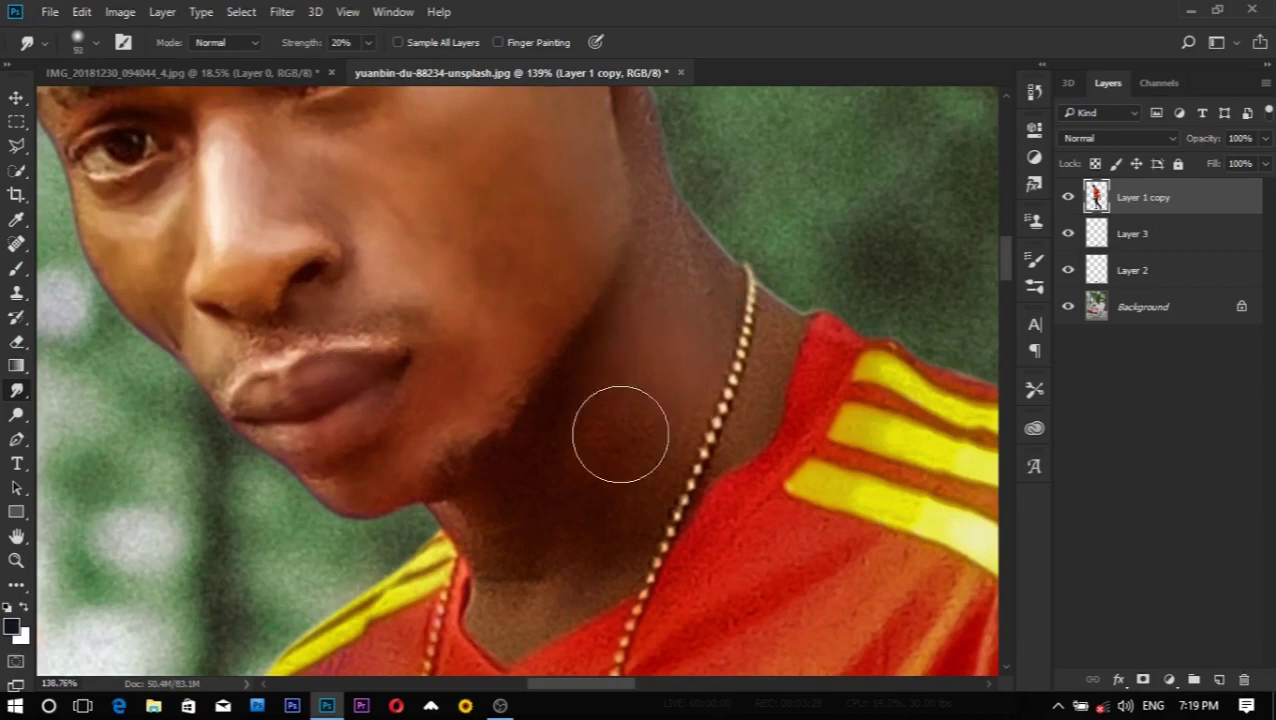
mouse_move(522, 525)
left_mouse_down()
mouse_move(522, 608)
mouse_move(604, 569)
mouse_move(637, 481)
left_mouse_up()
Step: With a 43 px brush, blend the neck beside the chain and below the ear
right_click(791, 394, "alt")
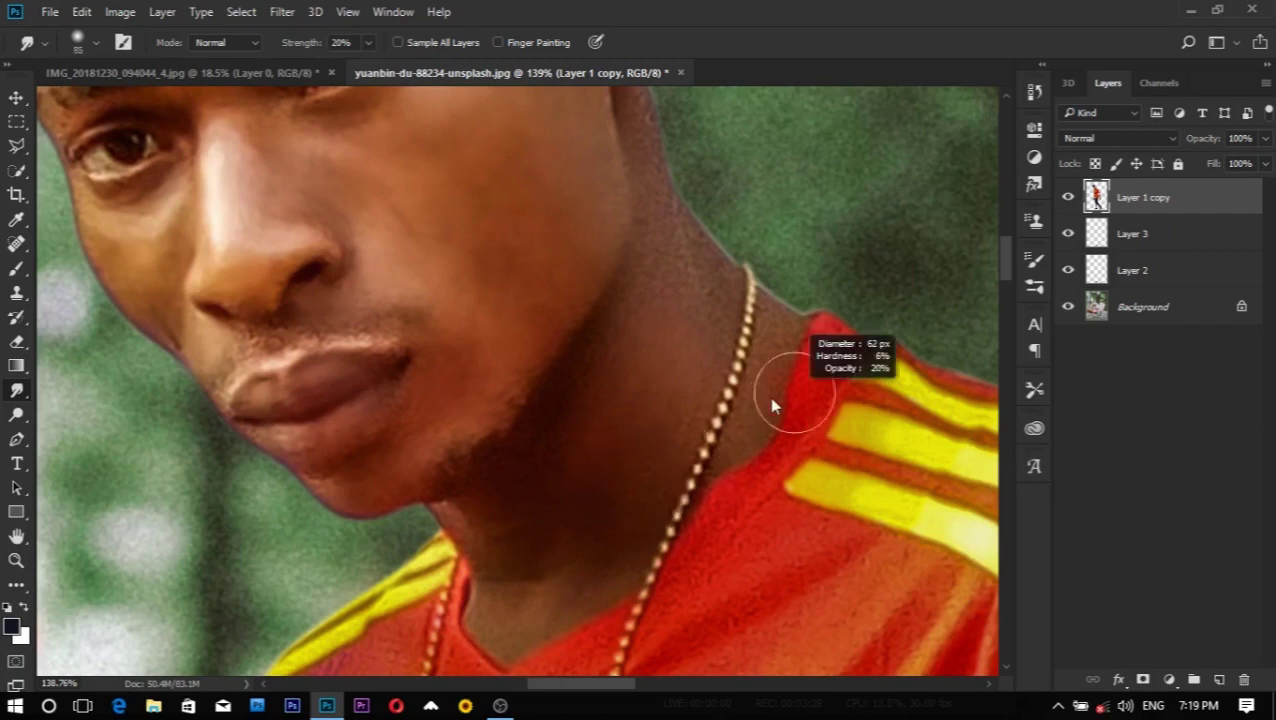
mouse_move(761, 415)
left_mouse_down()
mouse_move(743, 433)
mouse_move(777, 325)
mouse_move(727, 288)
mouse_move(718, 308)
mouse_move(710, 277)
left_mouse_up()
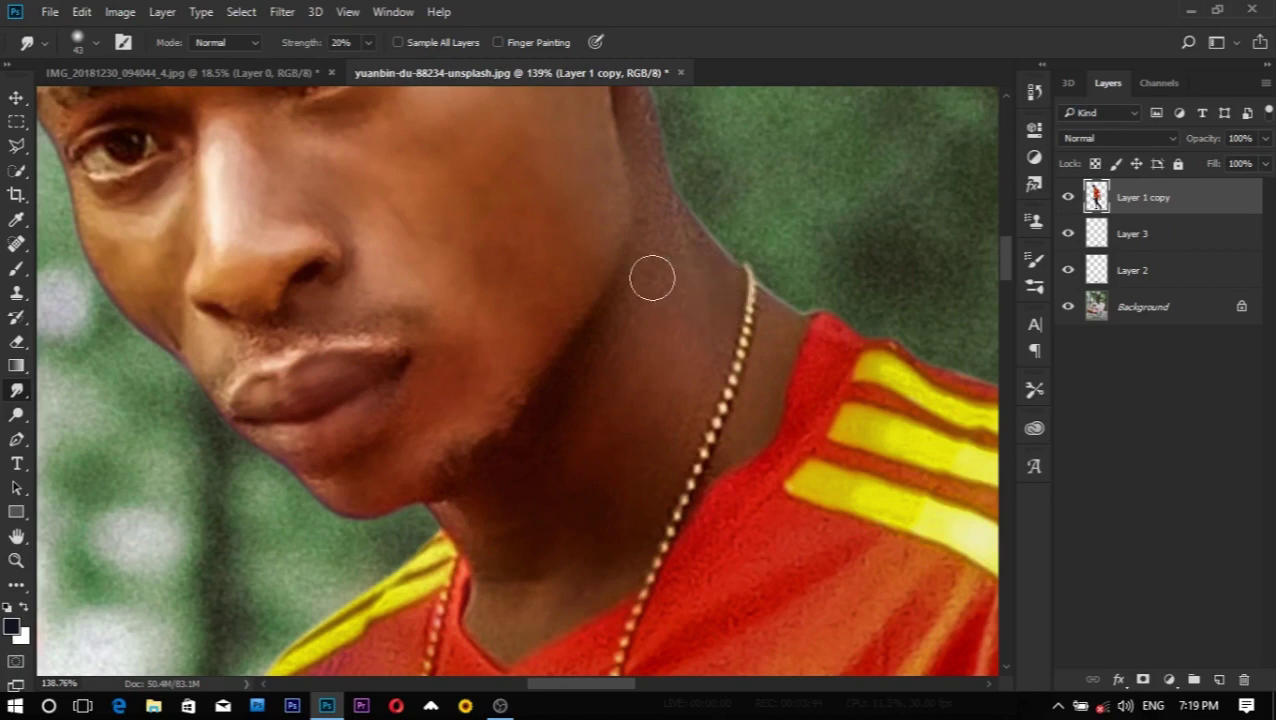
scroll(670, 300, "up", 3)
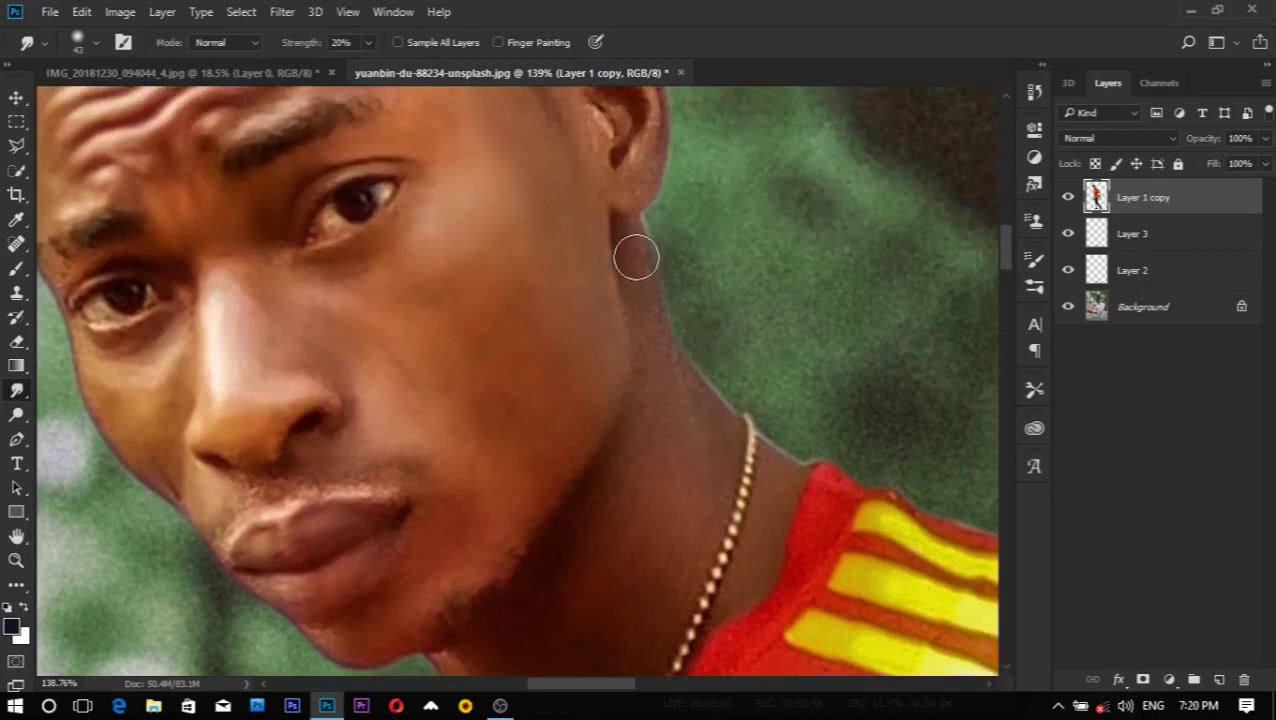
mouse_move(636, 258)
left_mouse_down()
mouse_move(664, 421)
mouse_move(607, 478)
mouse_move(547, 582)
left_mouse_up()
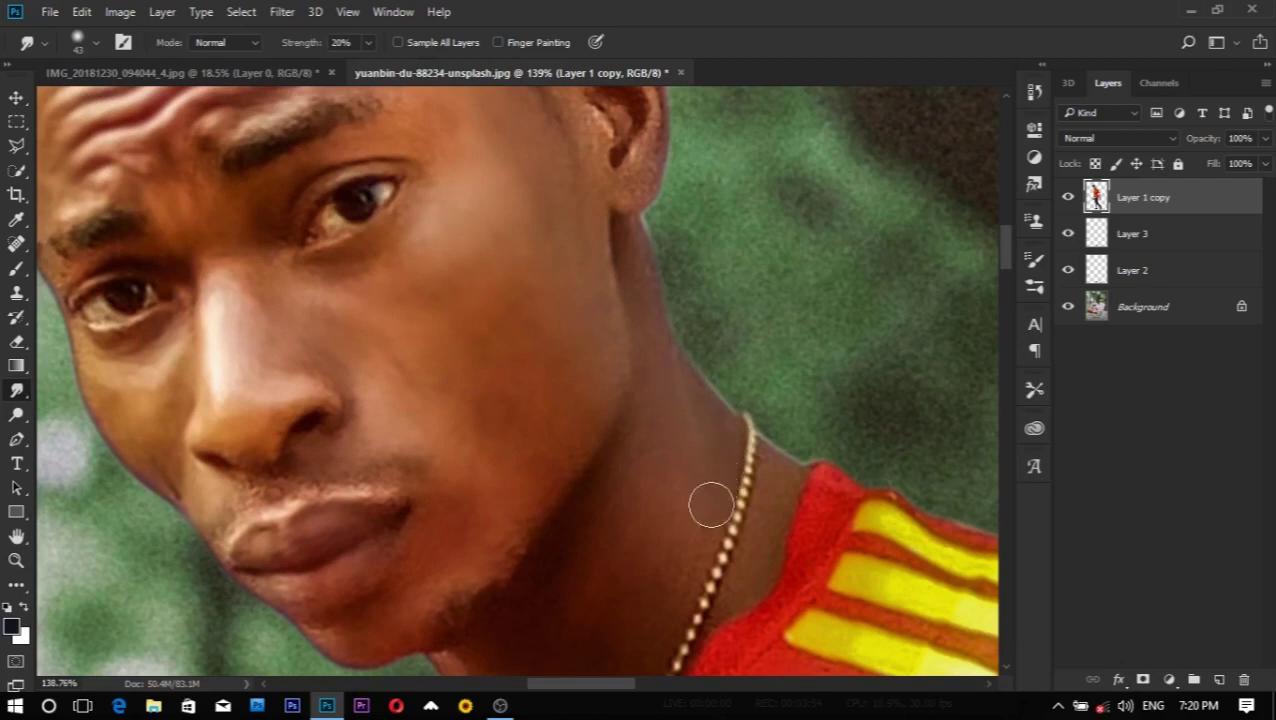
Step: Zoom in on the ear and smudge its dark inner area with a 30 px brush
scroll(700, 520, "down", 2, "alt")
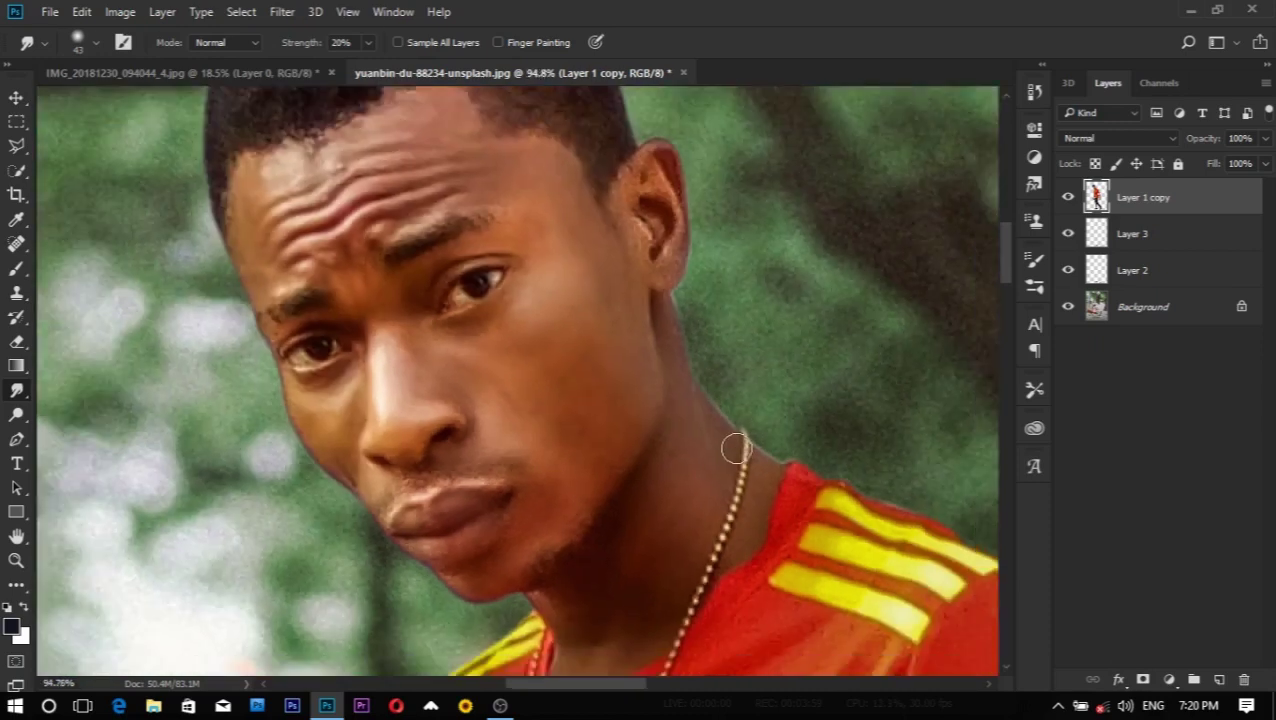
scroll(730, 400, "up", 3)
scroll(702, 365, "up", 3, "alt")
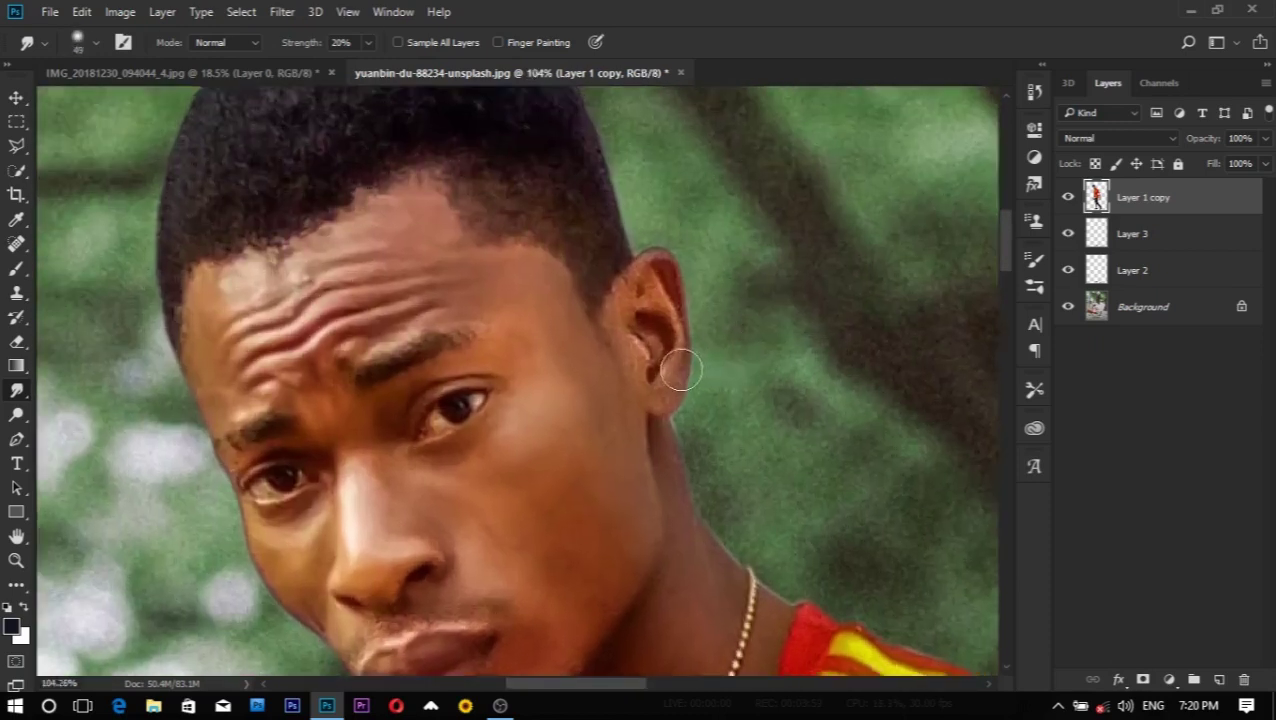
left_click_drag(668, 392, 652, 388)
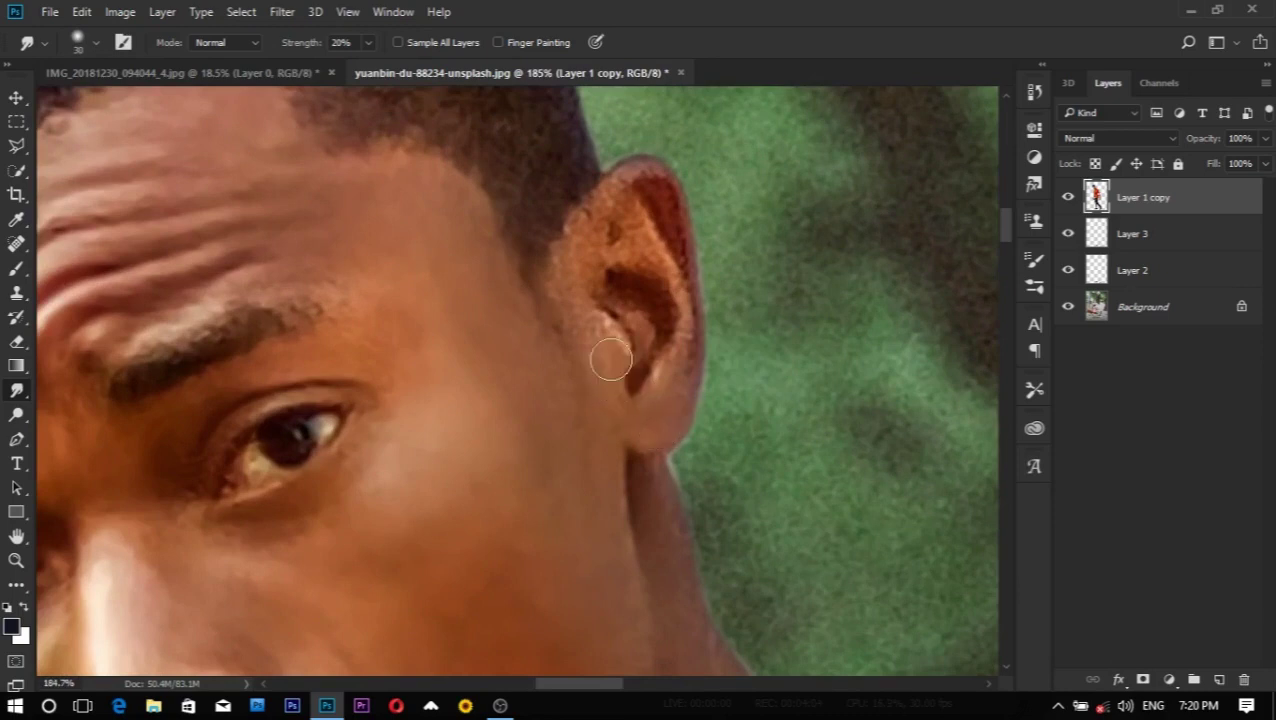
mouse_move(601, 340)
left_mouse_down()
mouse_move(584, 286)
mouse_move(632, 228)
left_mouse_up()
mouse_move(670, 270)
left_mouse_down()
mouse_move(678, 330)
mouse_move(664, 365)
mouse_move(624, 290)
mouse_move(654, 302)
mouse_move(681, 228)
mouse_move(642, 175)
mouse_move(610, 198)
left_mouse_up()
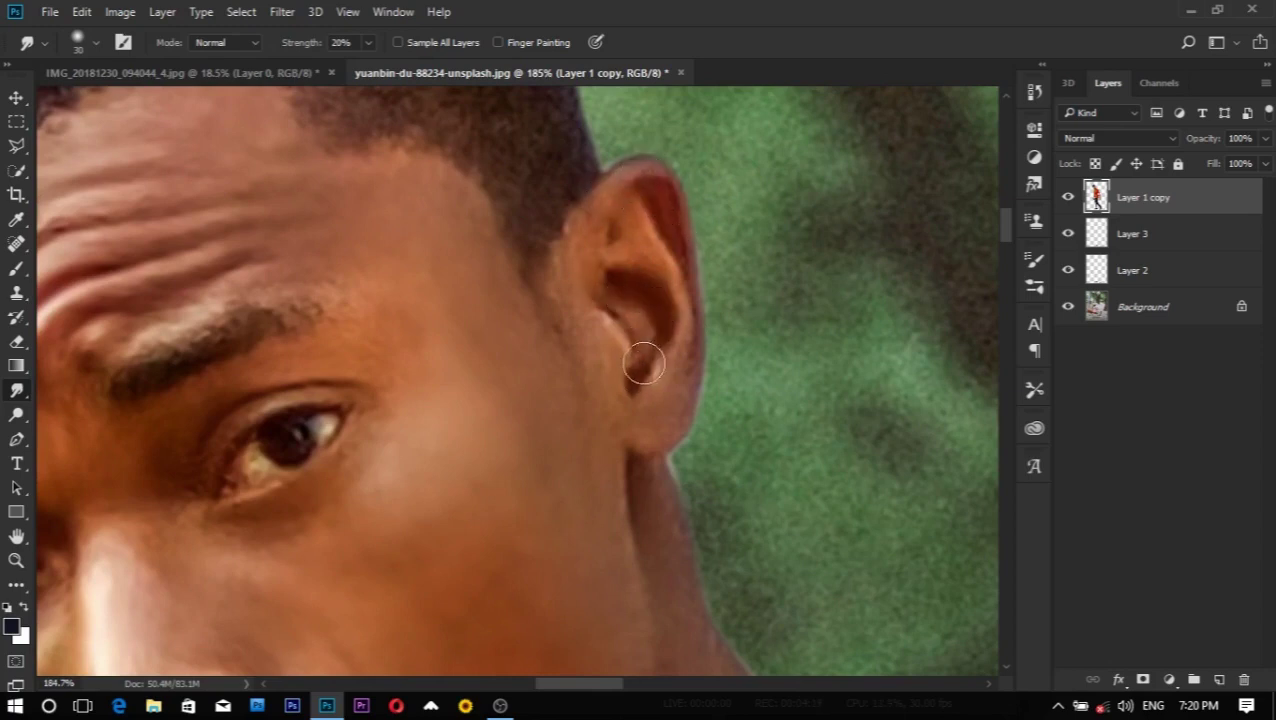
Step: Add a text layer reading '28' on the photo
scroll(703, 376, "down", 2)
scroll(740, 395, "down", 1)
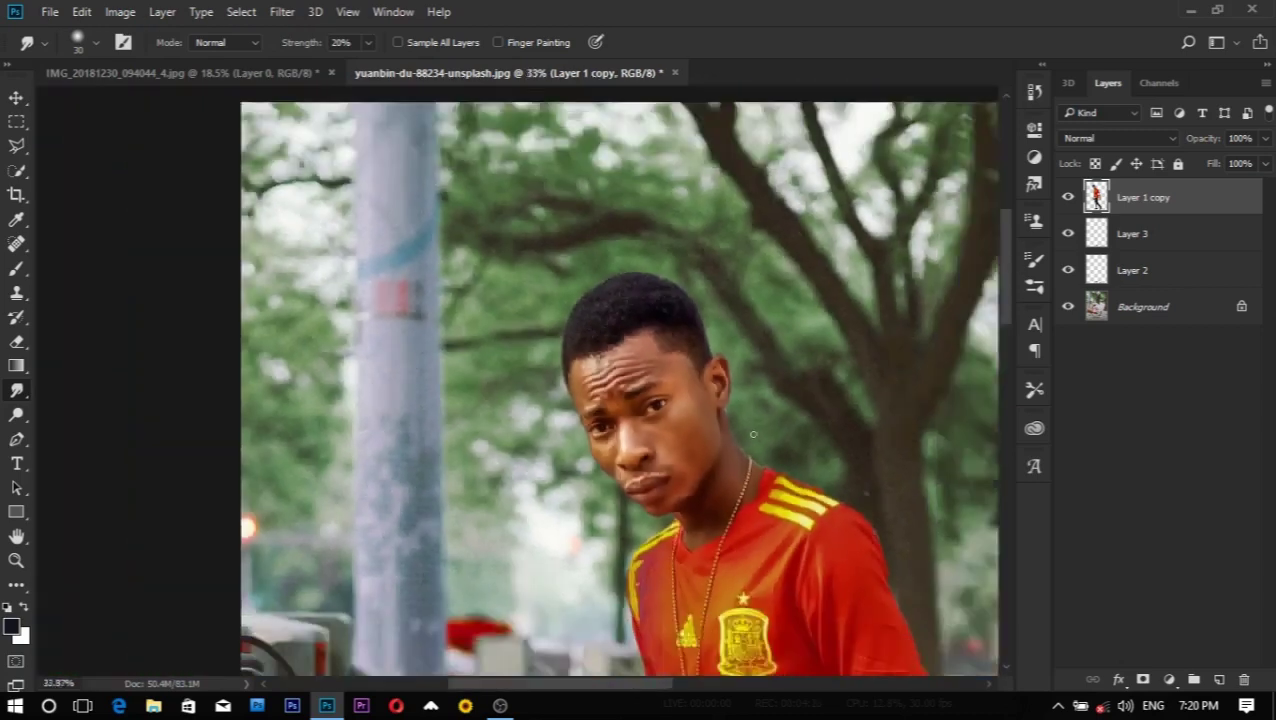
scroll(745, 420, "down", 1)
scroll(748, 452, "down", 1)
scroll(760, 480, "down", 2)
scroll(763, 478, "right", 1)
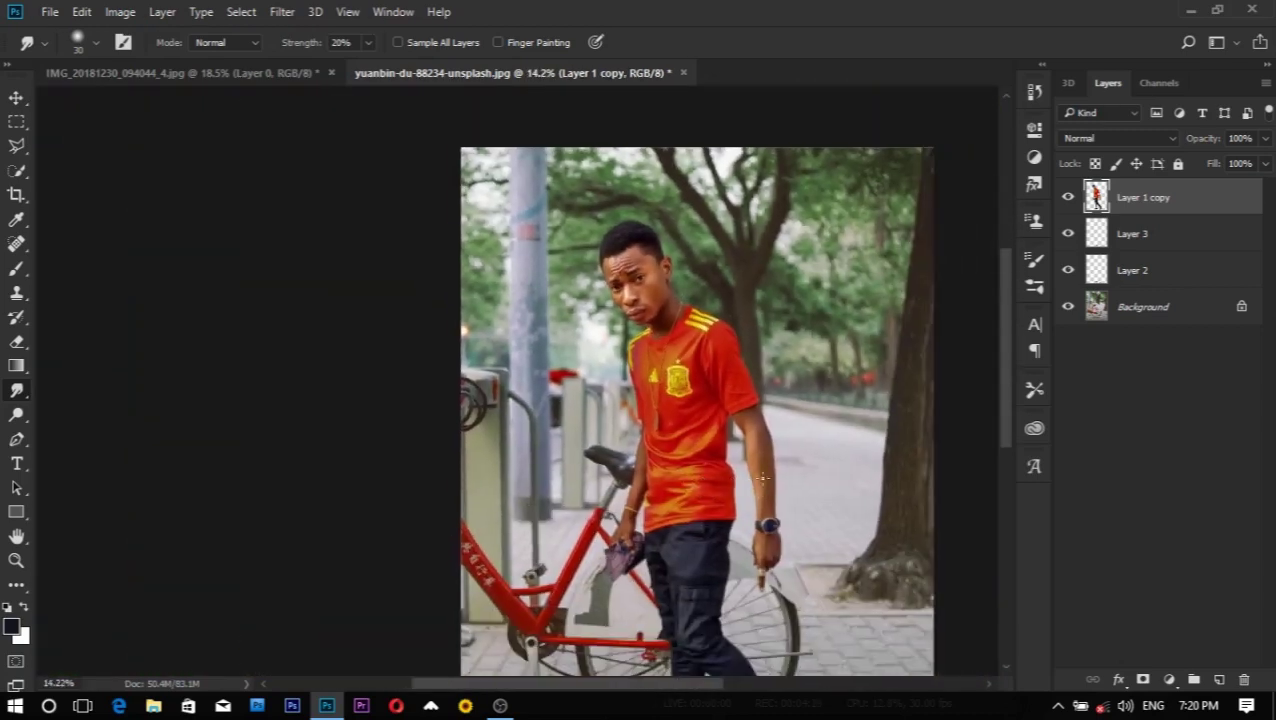
scroll(660, 357, "down", 1)
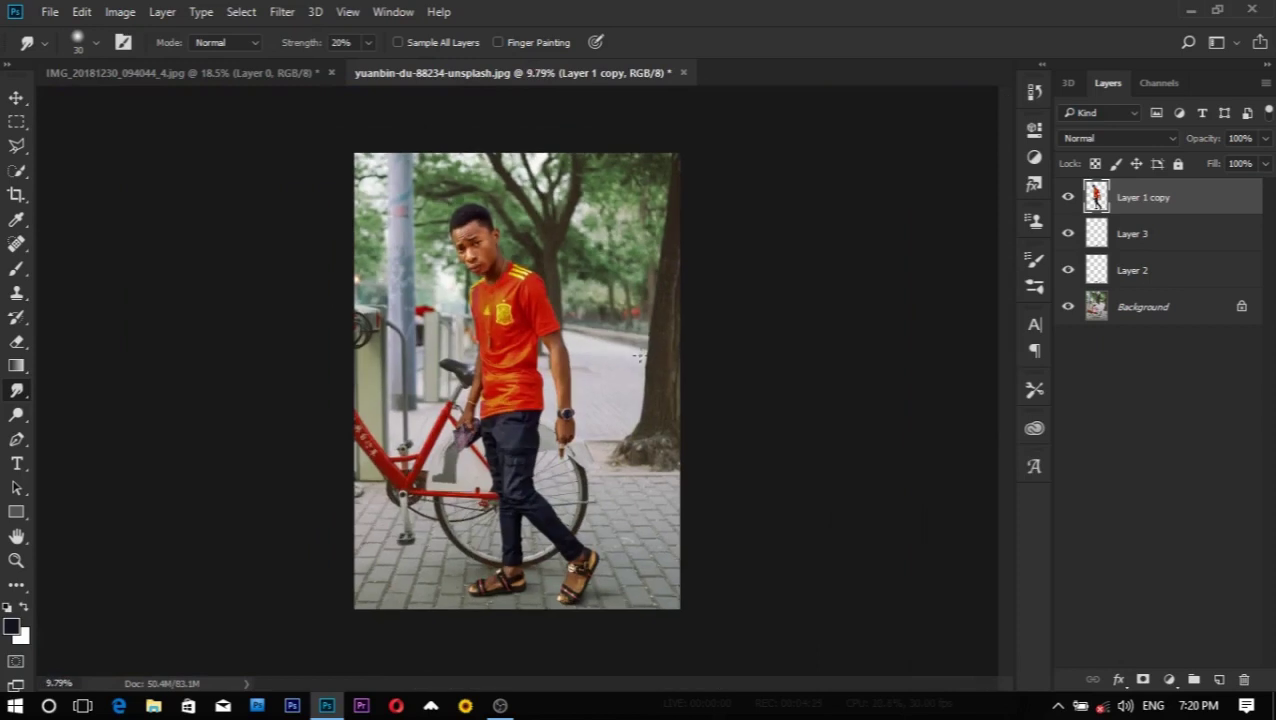
left_click(17, 463)
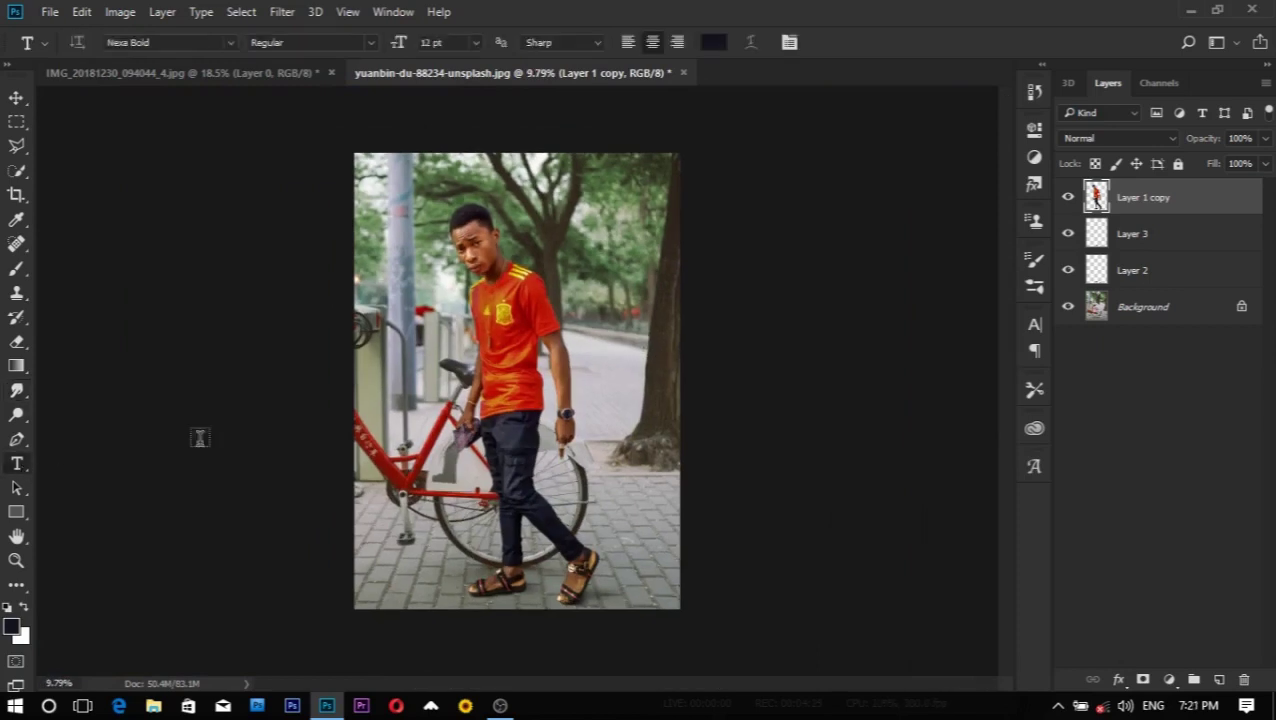
left_click(423, 336)
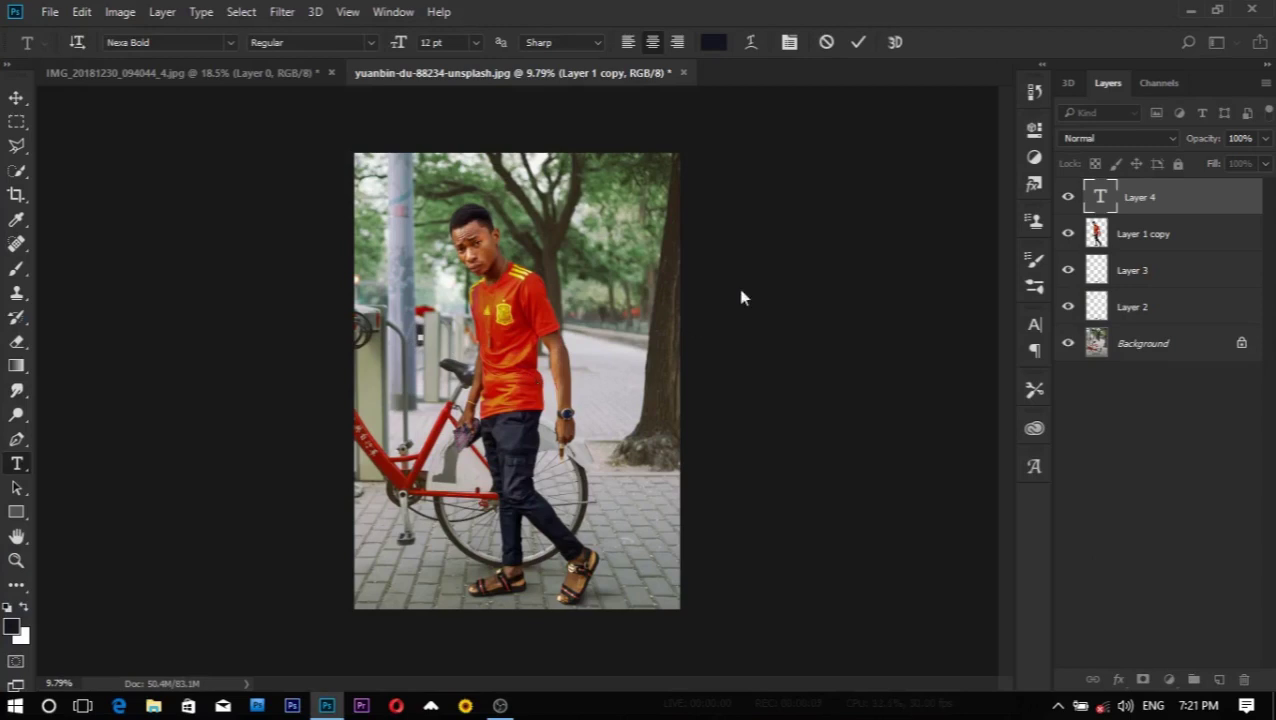
type("28")
left_click(1135, 210)
Step: Scale the 28 up to a large size and move it onto the man's chest
left_click(16, 98)
key("ctrl+t")
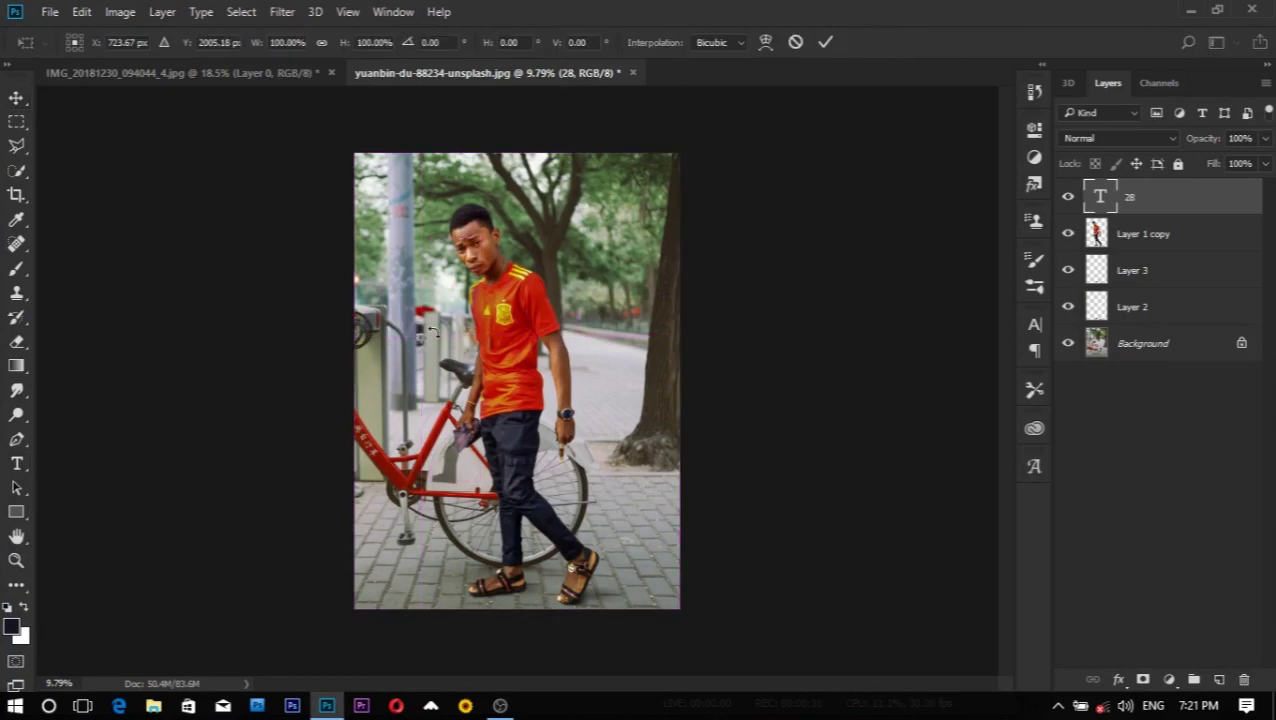
left_click_drag(421, 343, 625, 515)
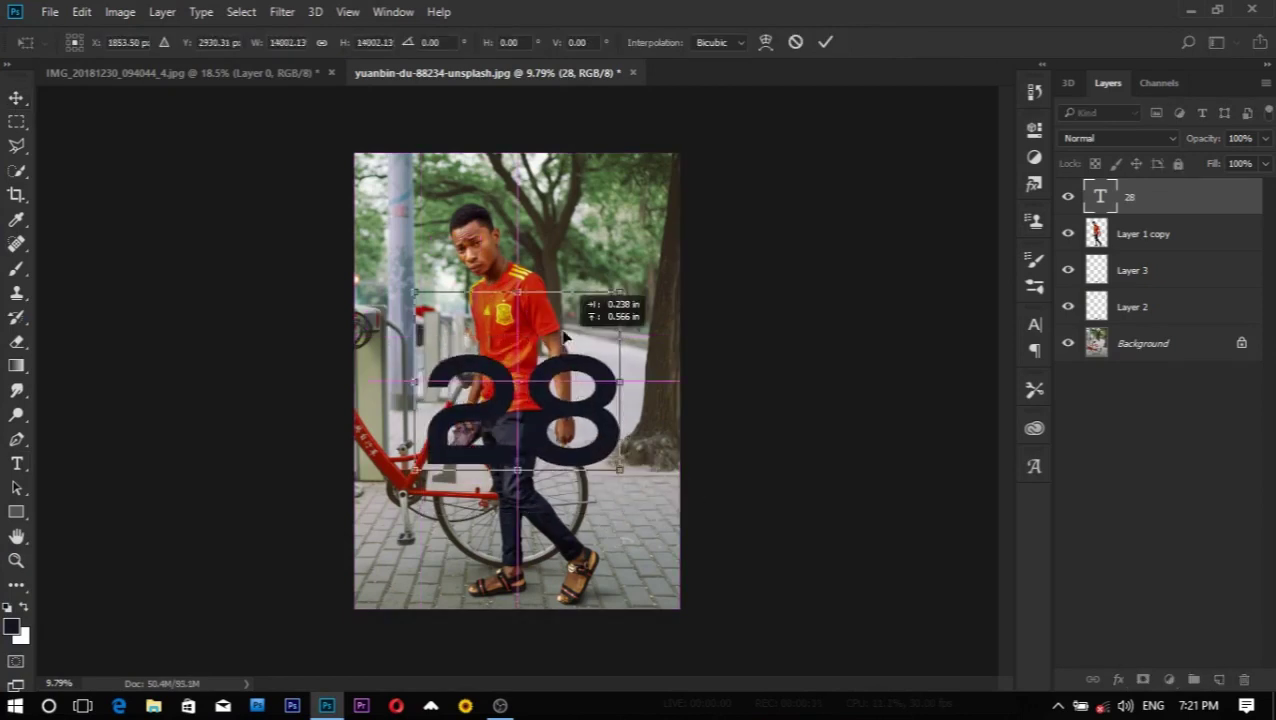
left_click_drag(576, 397, 561, 322)
key("Return")
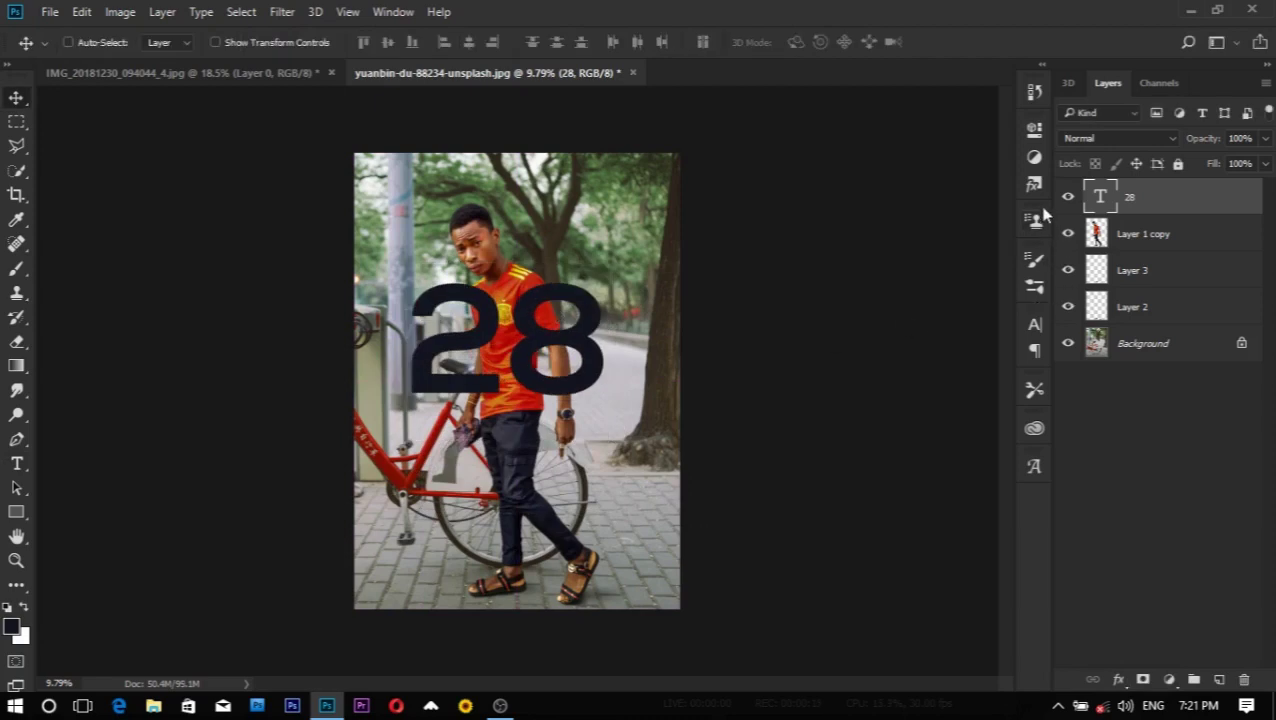
Step: Set the 28 text colour to white and its font to Arial
left_click(1035, 324)
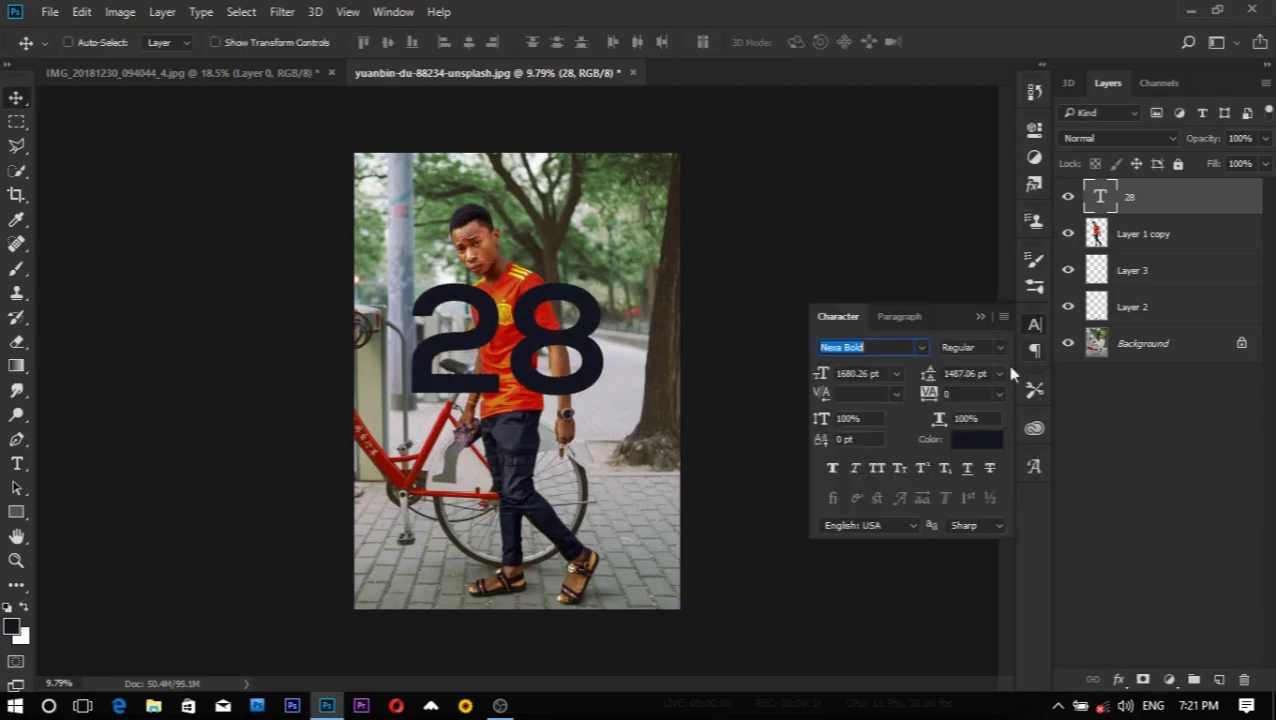
left_click(965, 441)
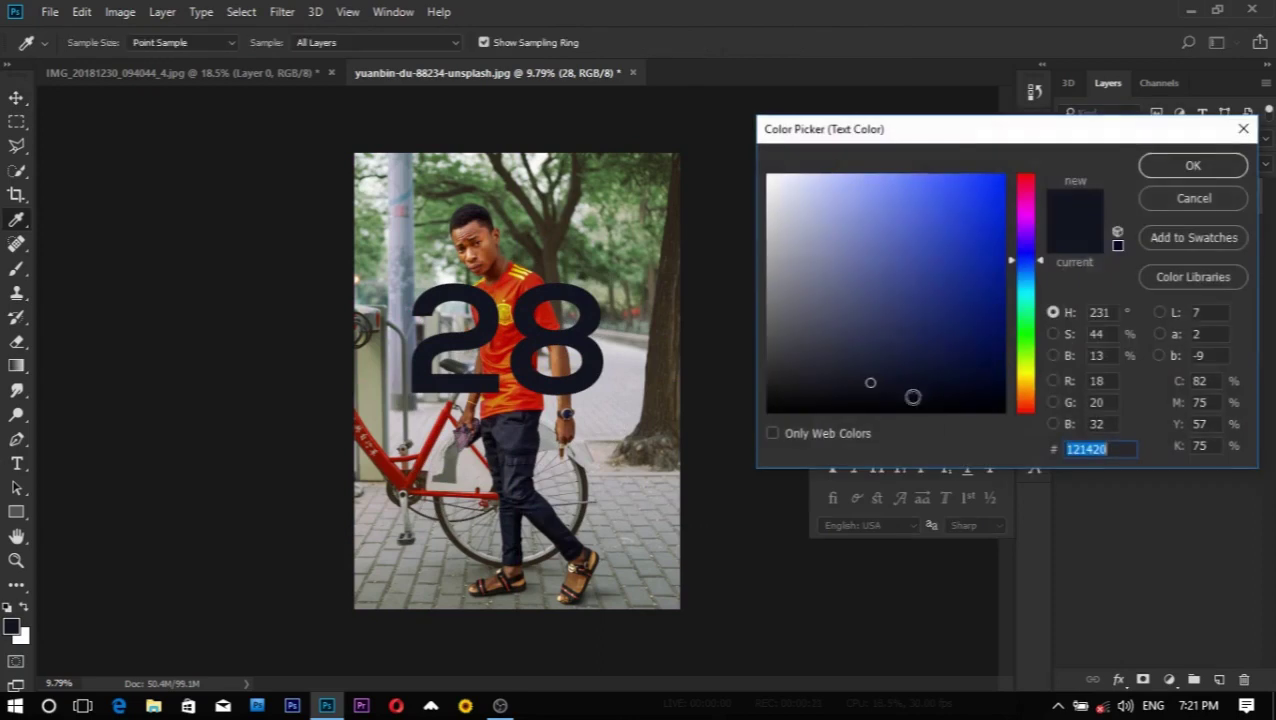
mouse_move(911, 389)
left_mouse_down()
mouse_move(772, 175)
mouse_move(752, 172)
left_mouse_up()
left_click(1194, 166)
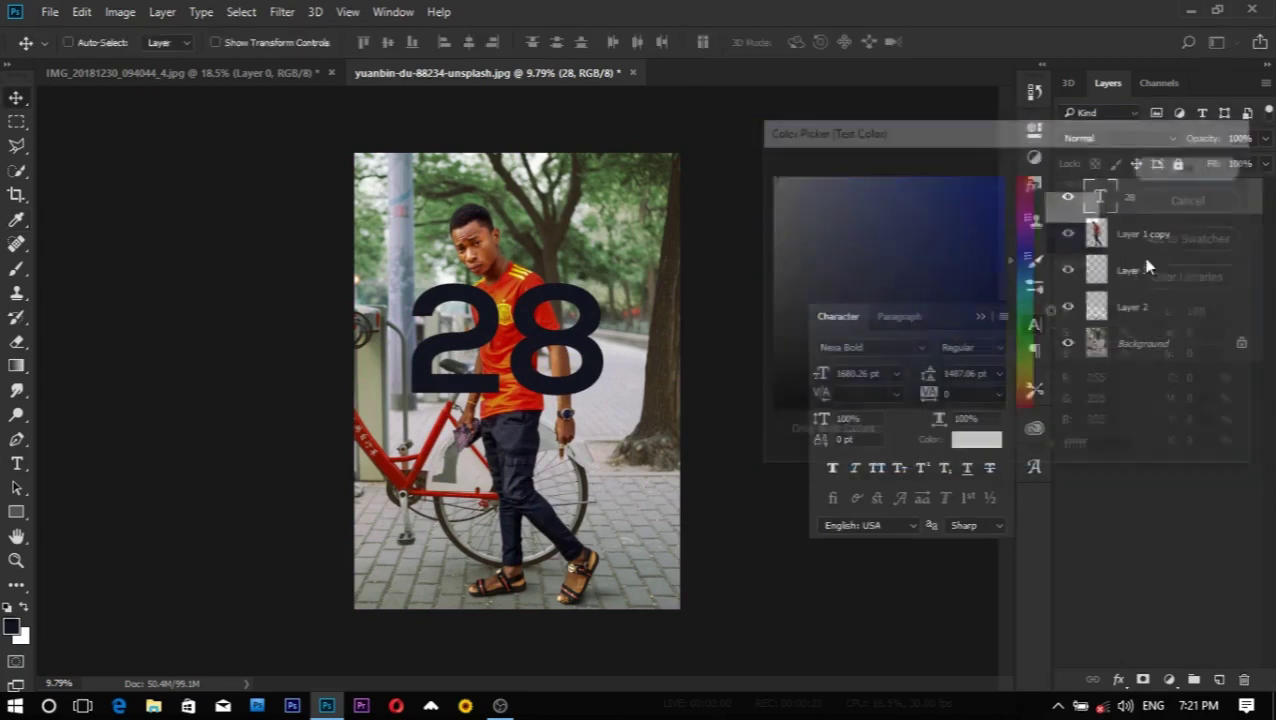
left_click(921, 348)
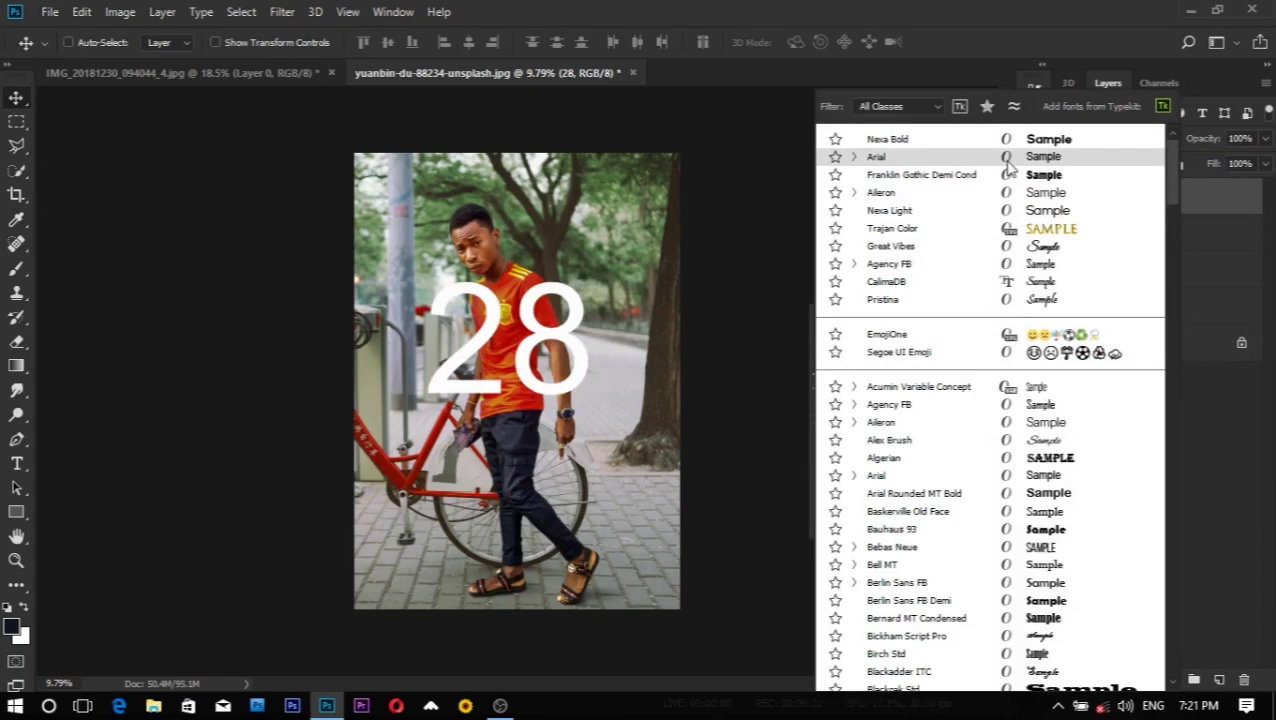
left_click(1008, 164)
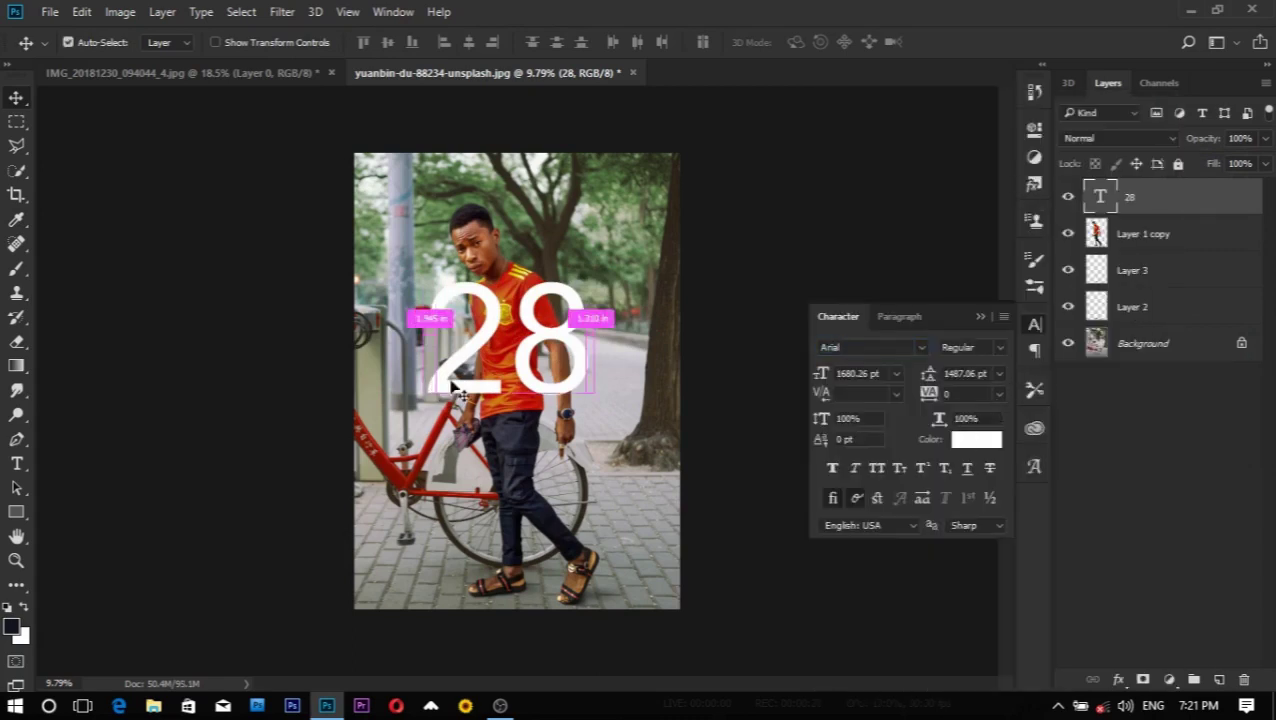
Step: Scale the 28 up further to about 171%
key("ctrl+t")
left_click_drag(597, 447, 641, 489)
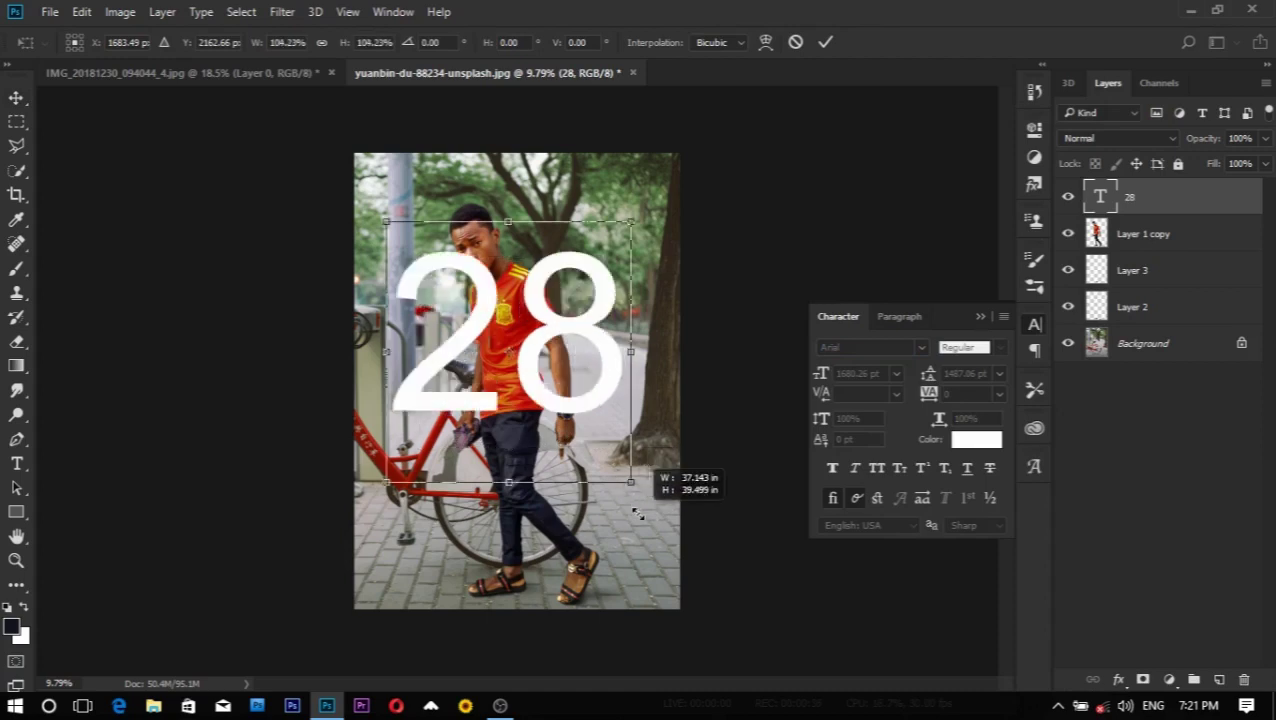
key("Return")
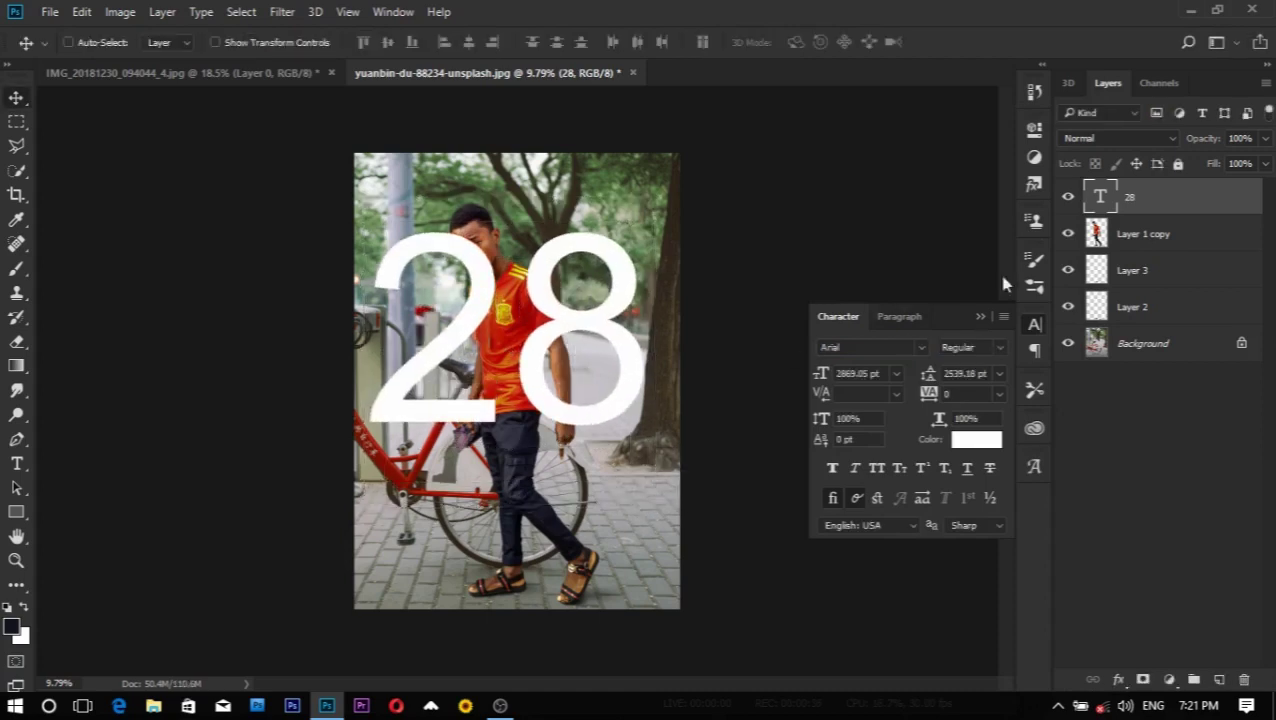
Step: Rasterize the 28 type layer and nudge it slightly right
right_click(1172, 199)
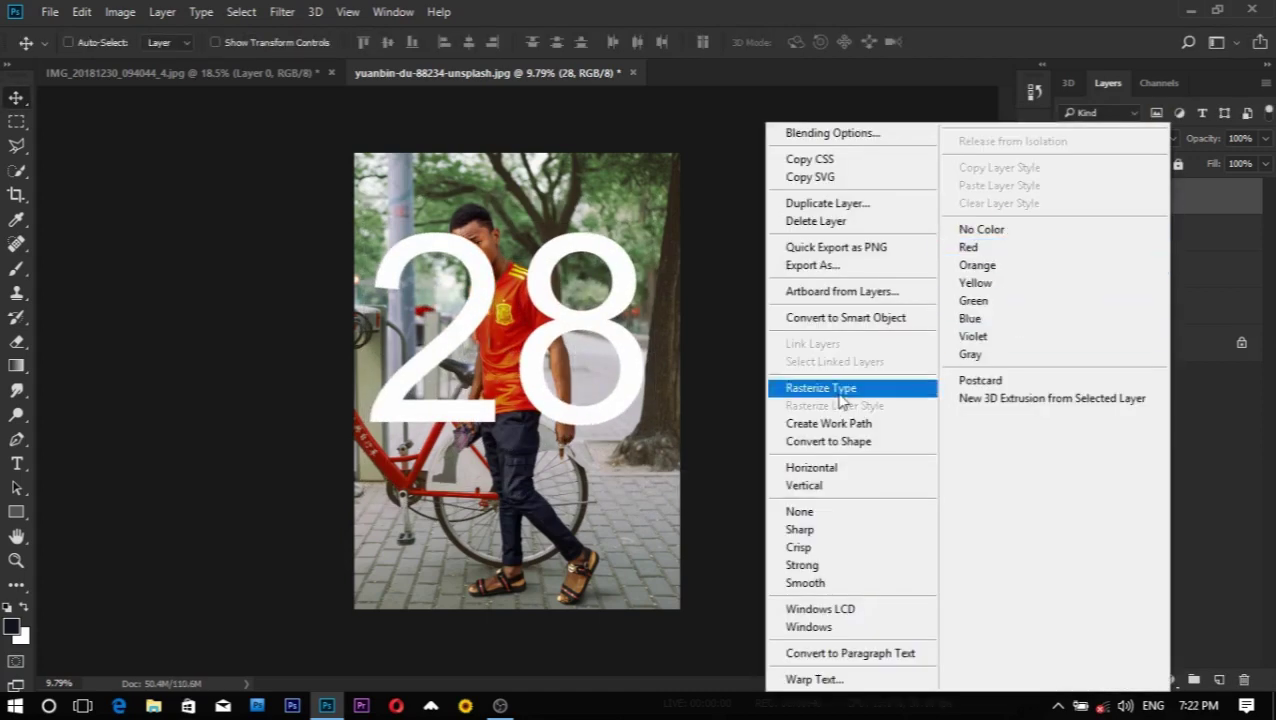
left_click(840, 394)
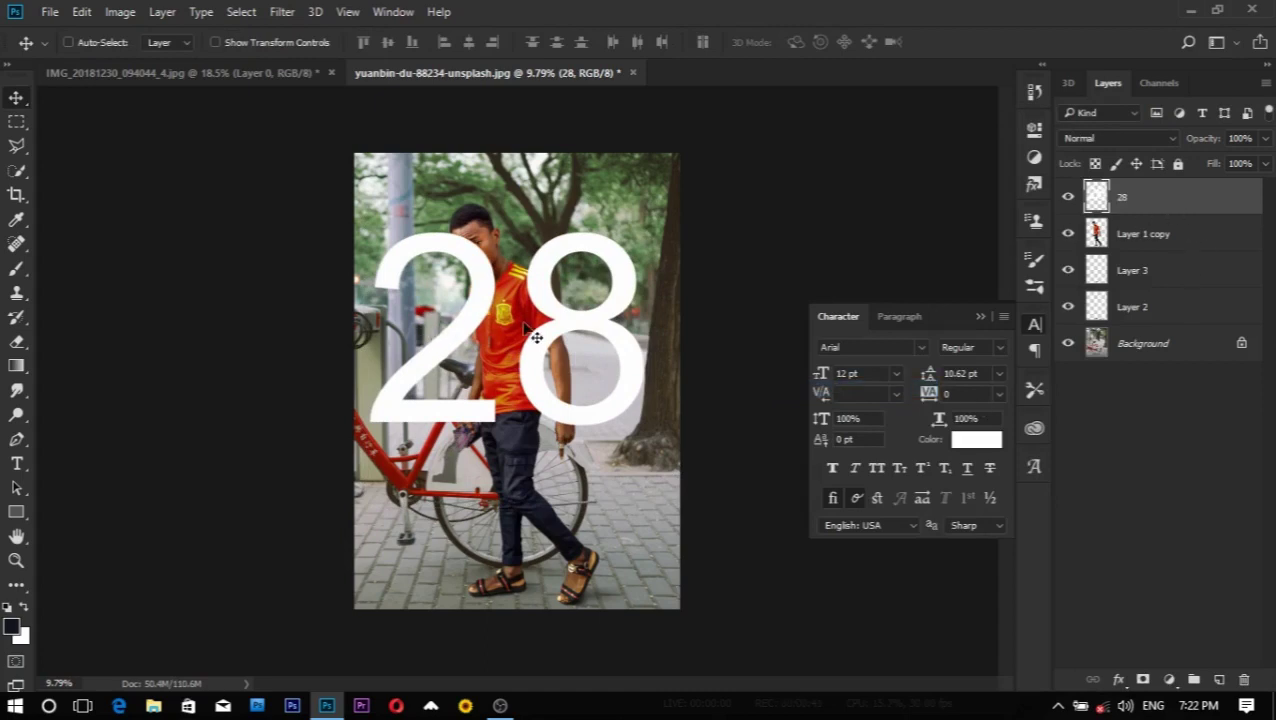
left_click_drag(536, 338, 546, 338)
Step: Select the 2 with the marquee, copy it to a new layer, then undo
left_click(16, 121)
left_click_drag(364, 228, 519, 442)
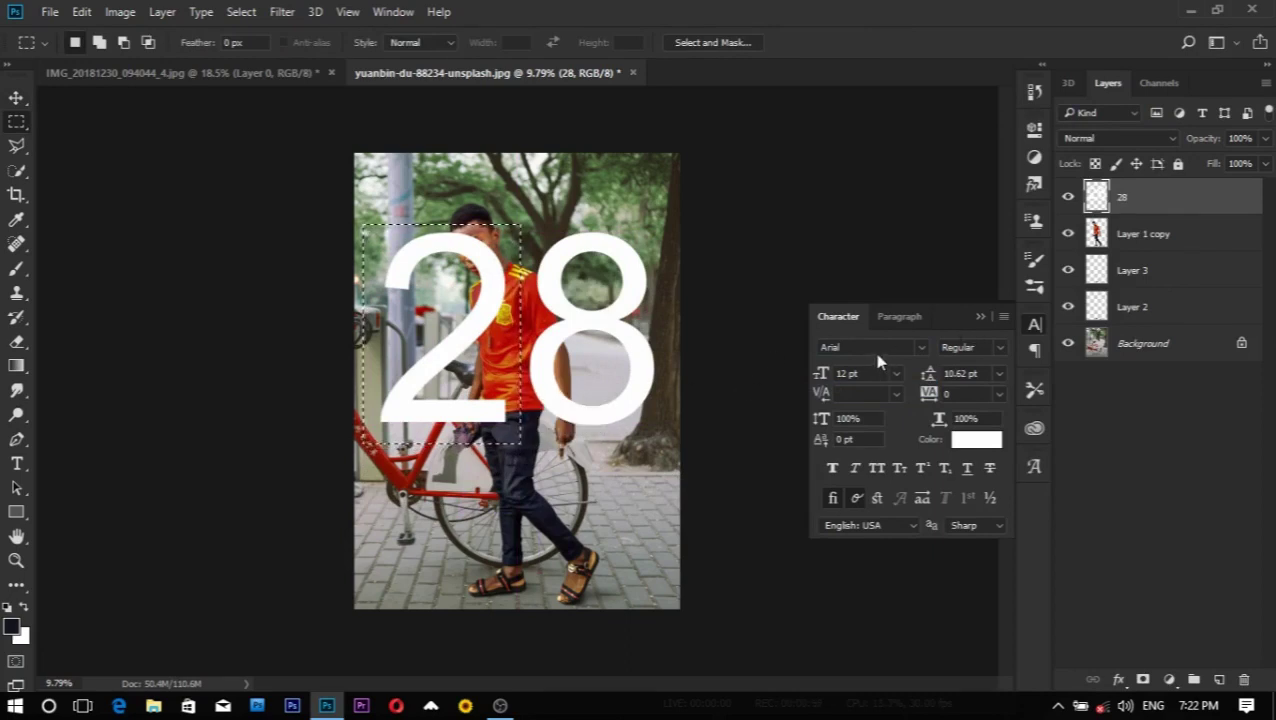
left_click(236, 16)
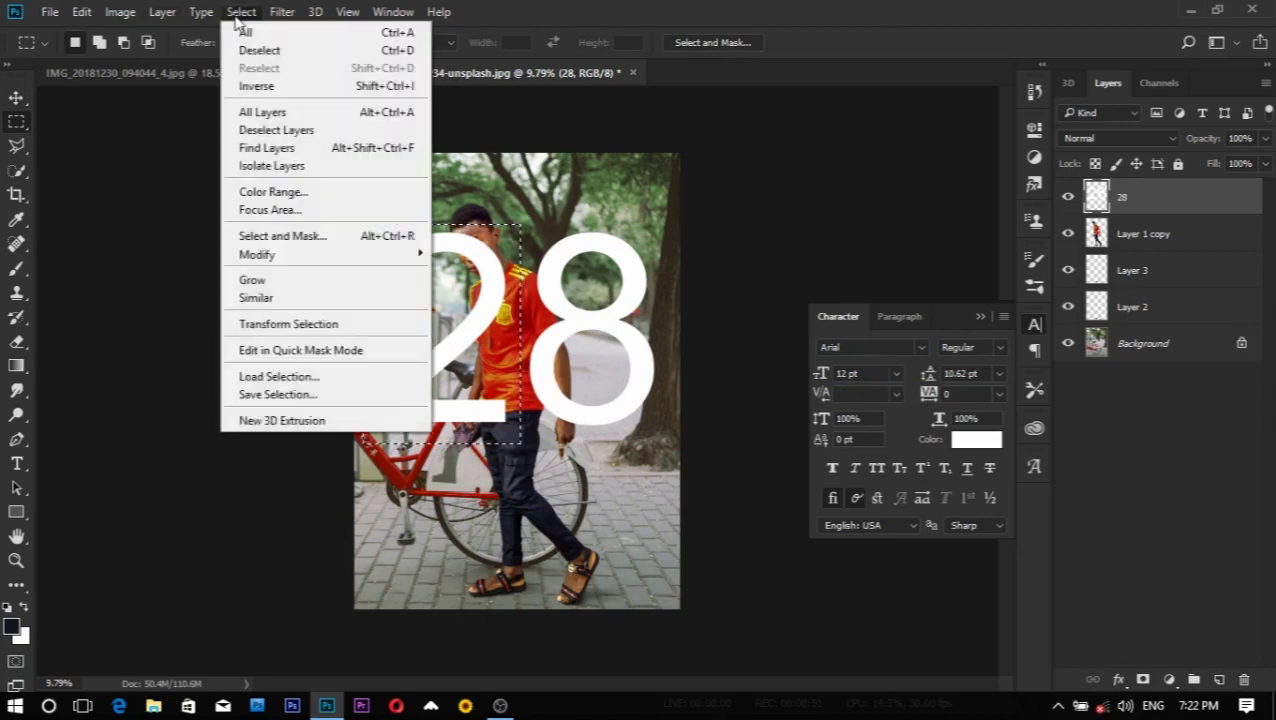
left_click(82, 14)
left_click(82, 14)
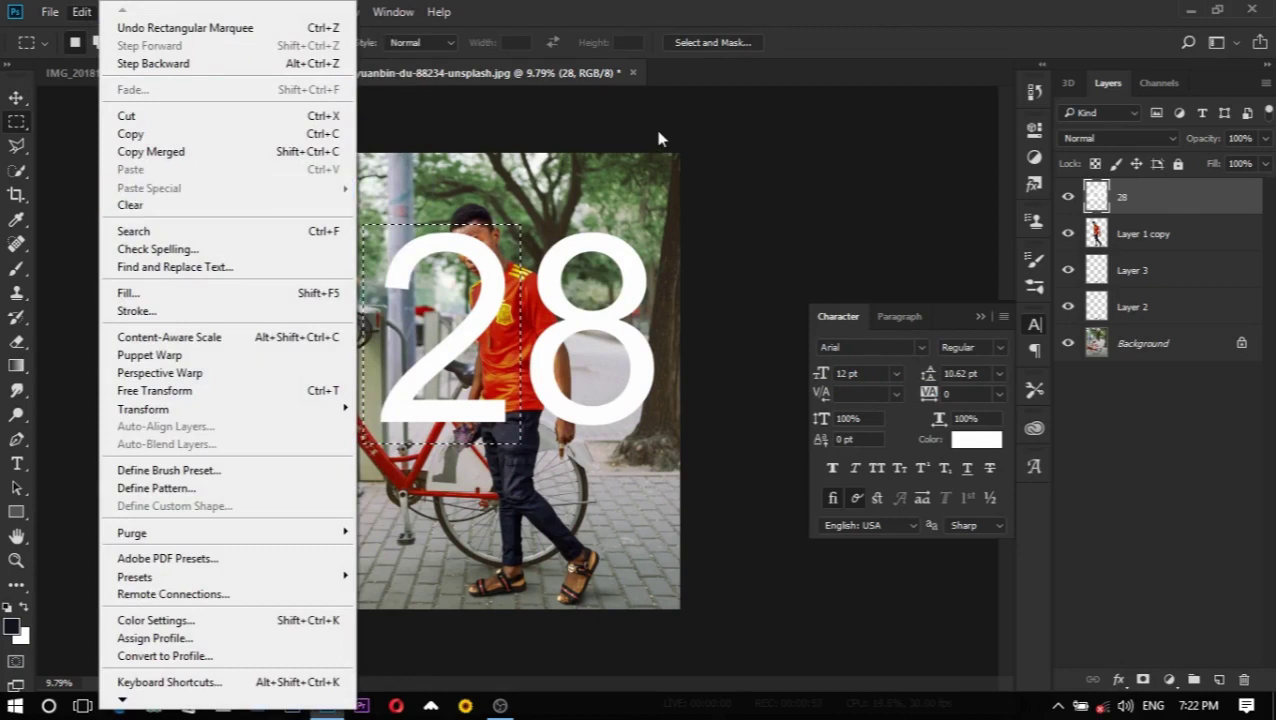
key("Escape")
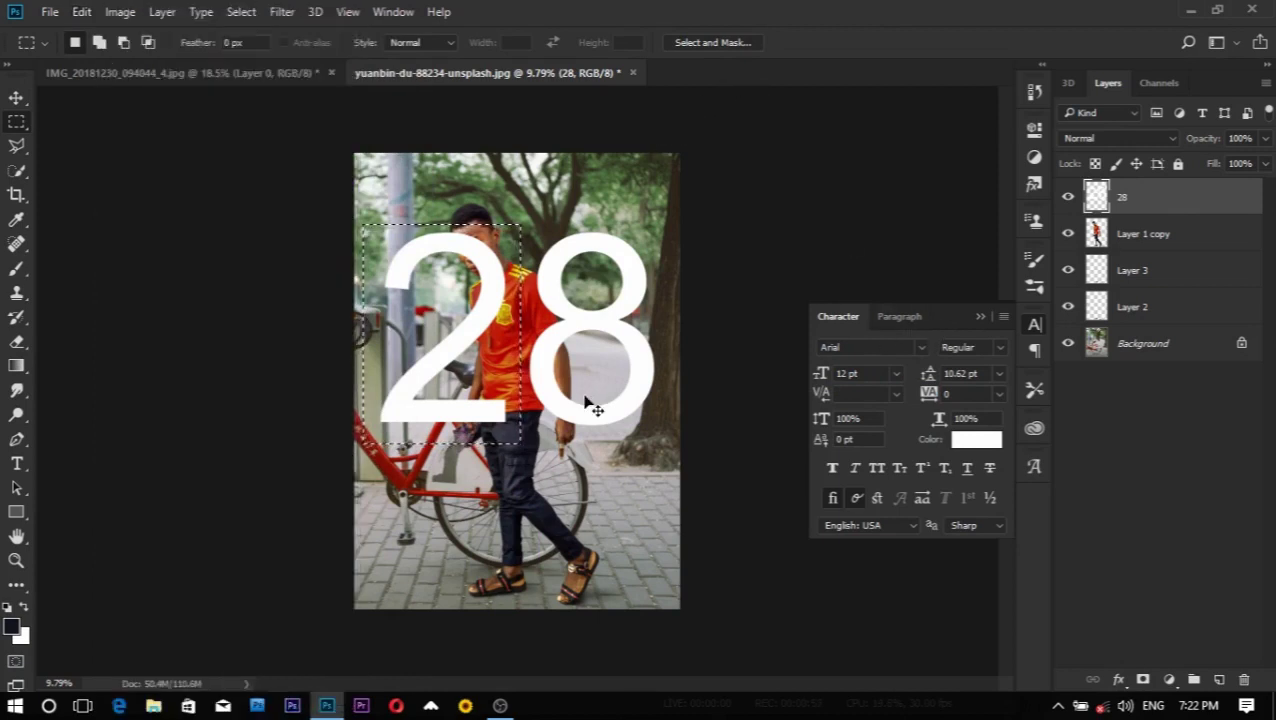
key("ctrl+j")
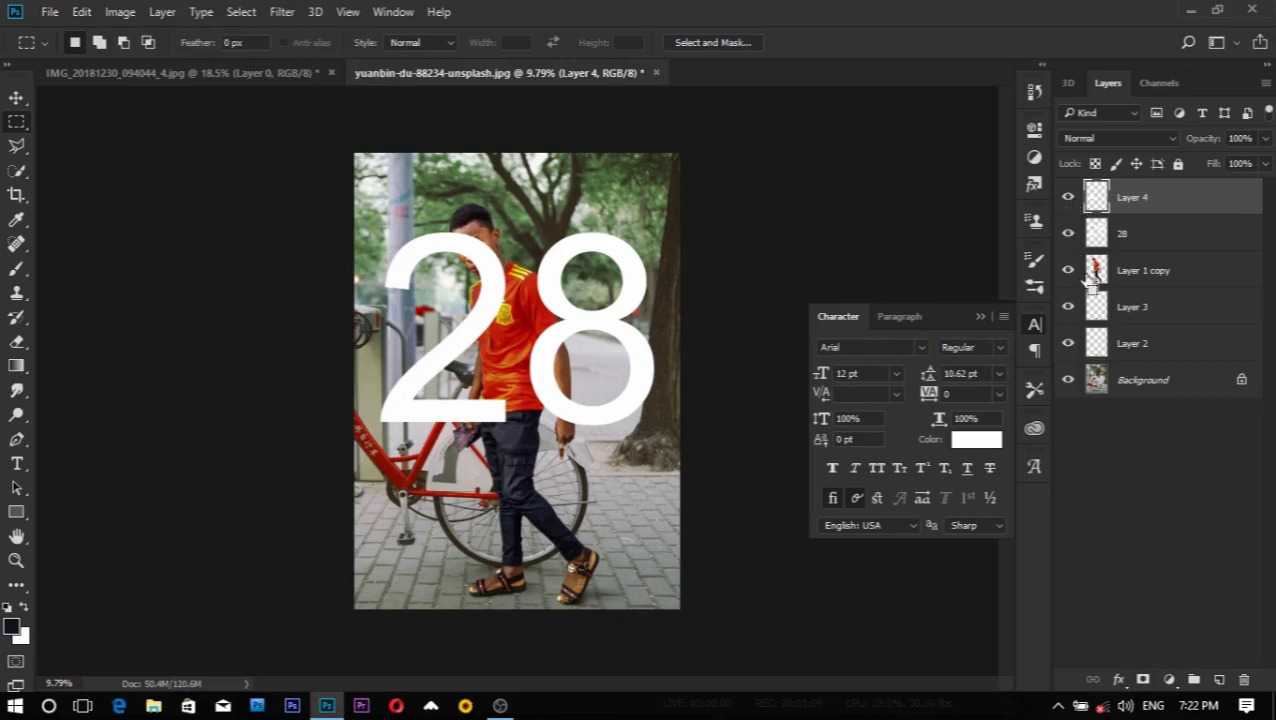
key("ctrl+z")
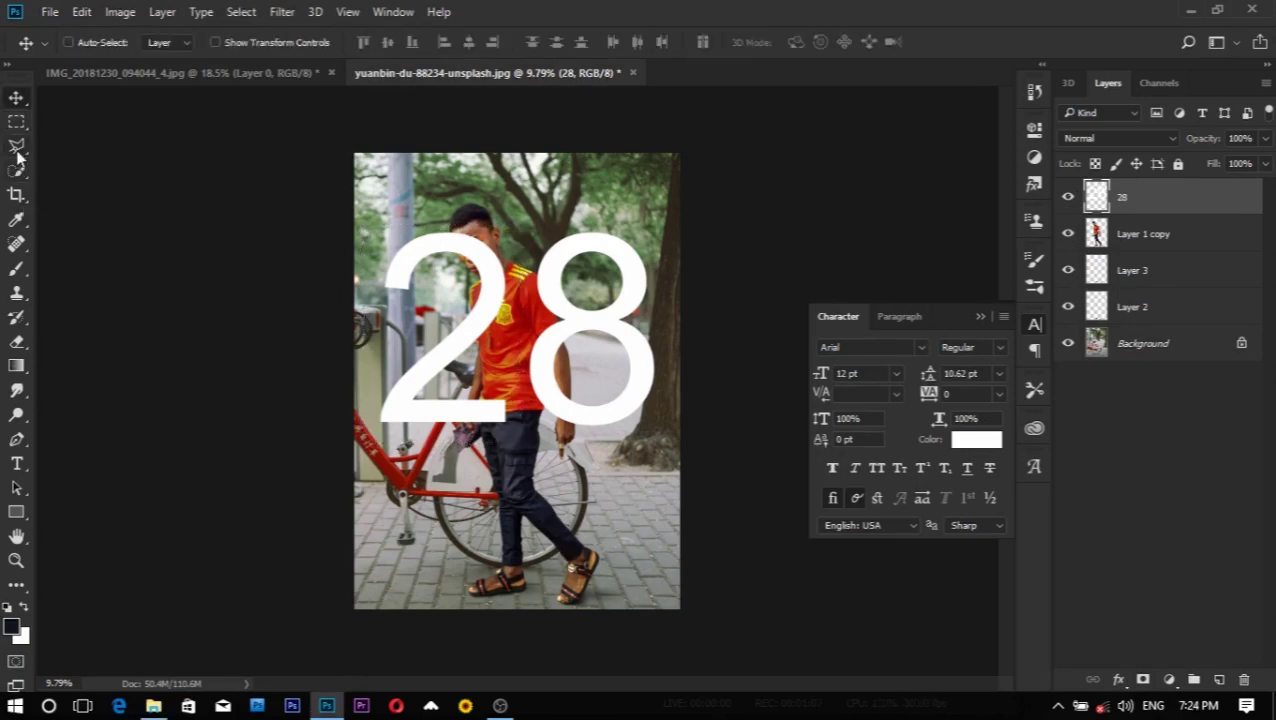
Step: Copy the 2 and the 8 each onto their own new layers
key("m")
left_click_drag(362, 222, 519, 440)
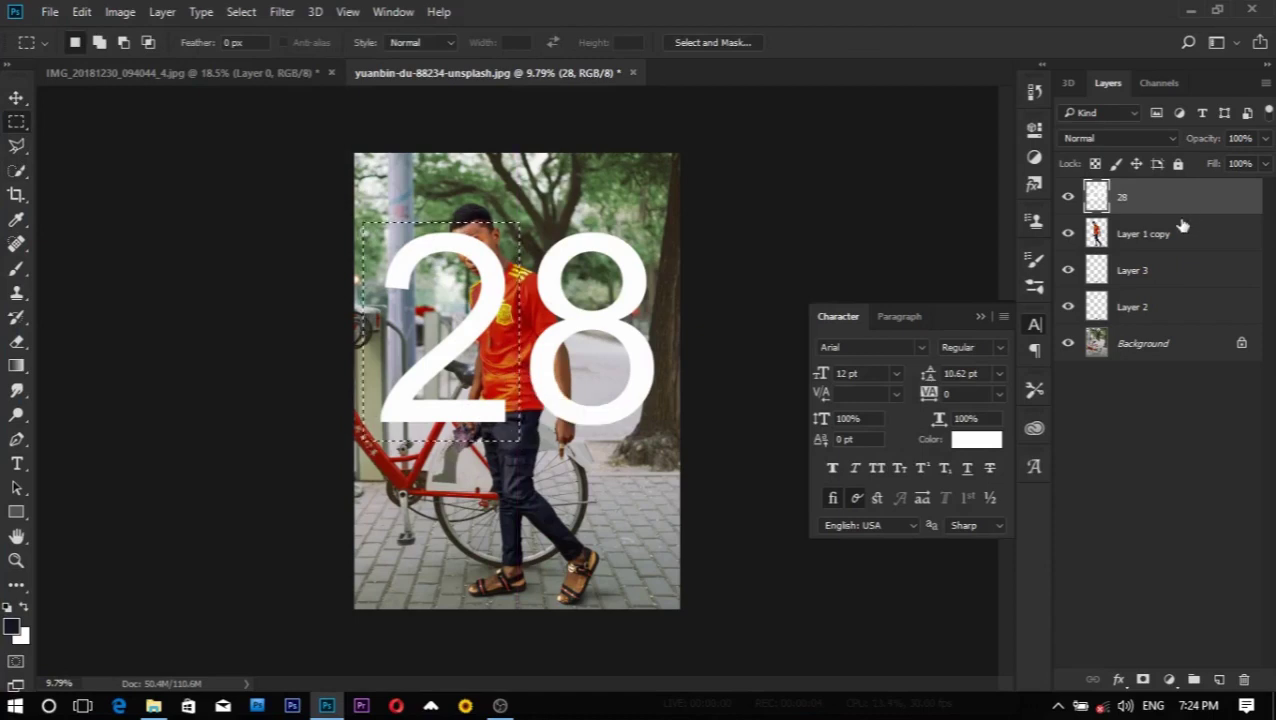
key("ctrl+j")
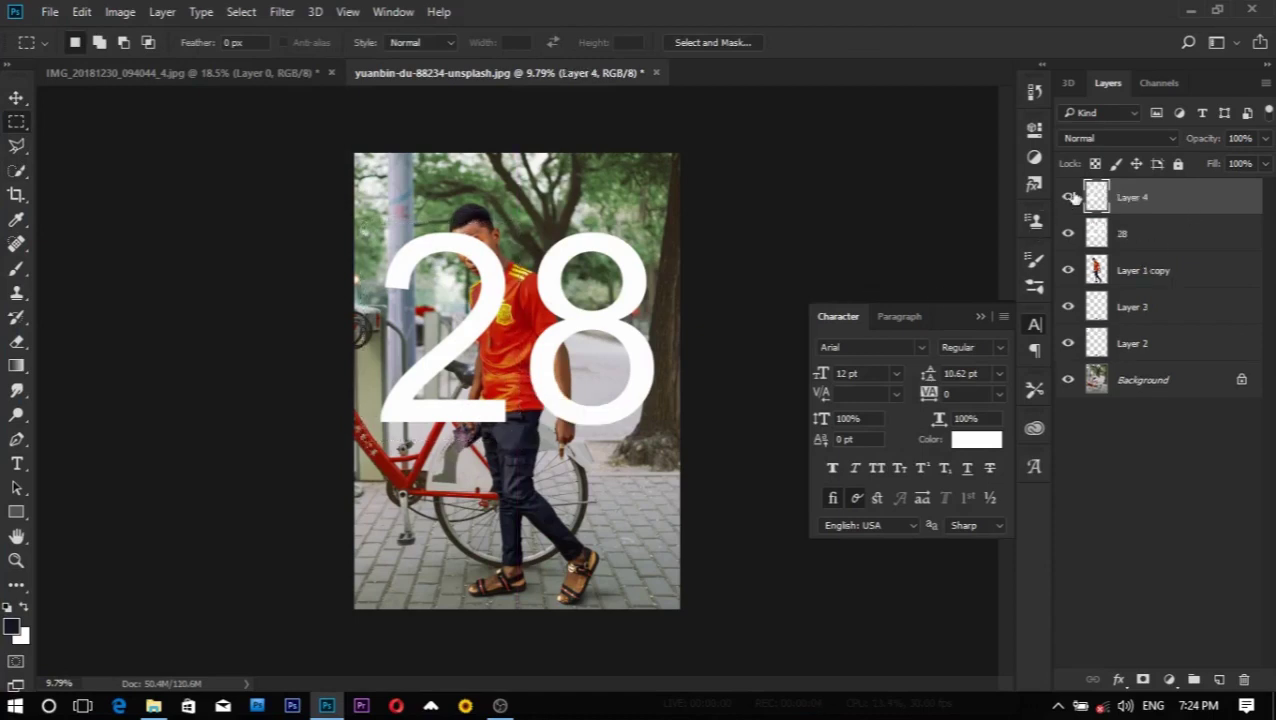
left_click(1148, 243)
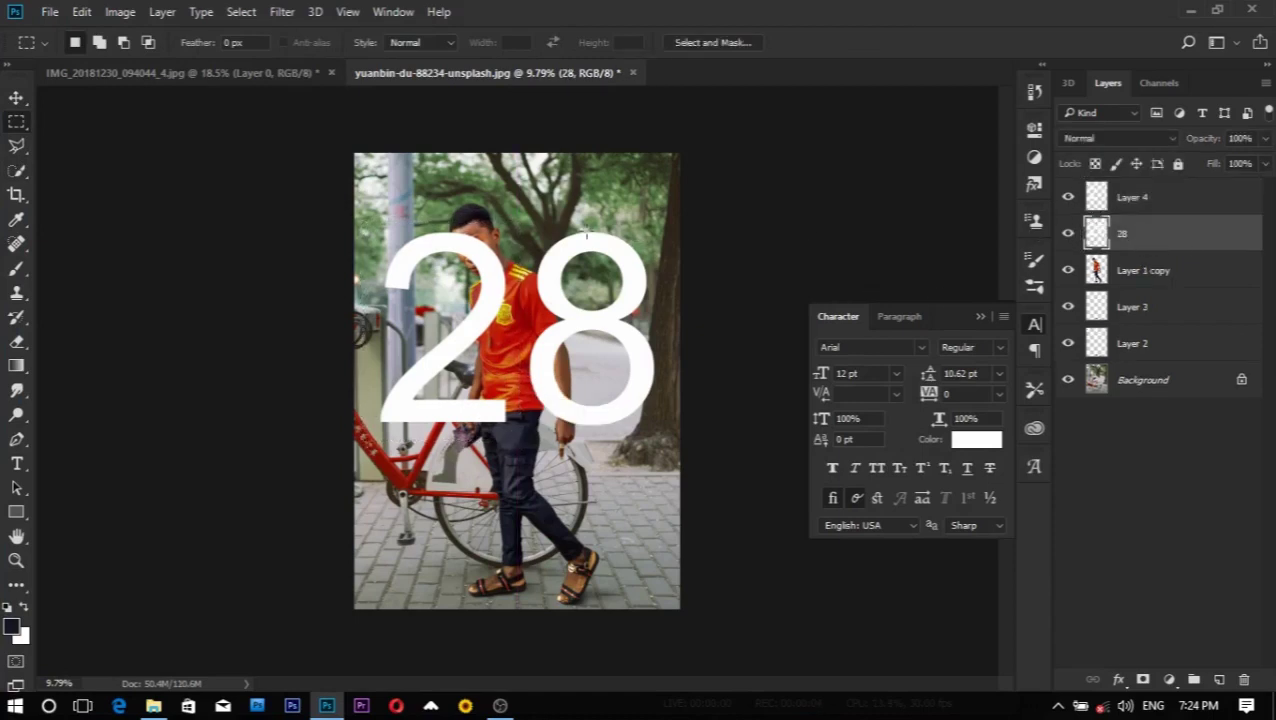
left_click_drag(520, 222, 665, 439)
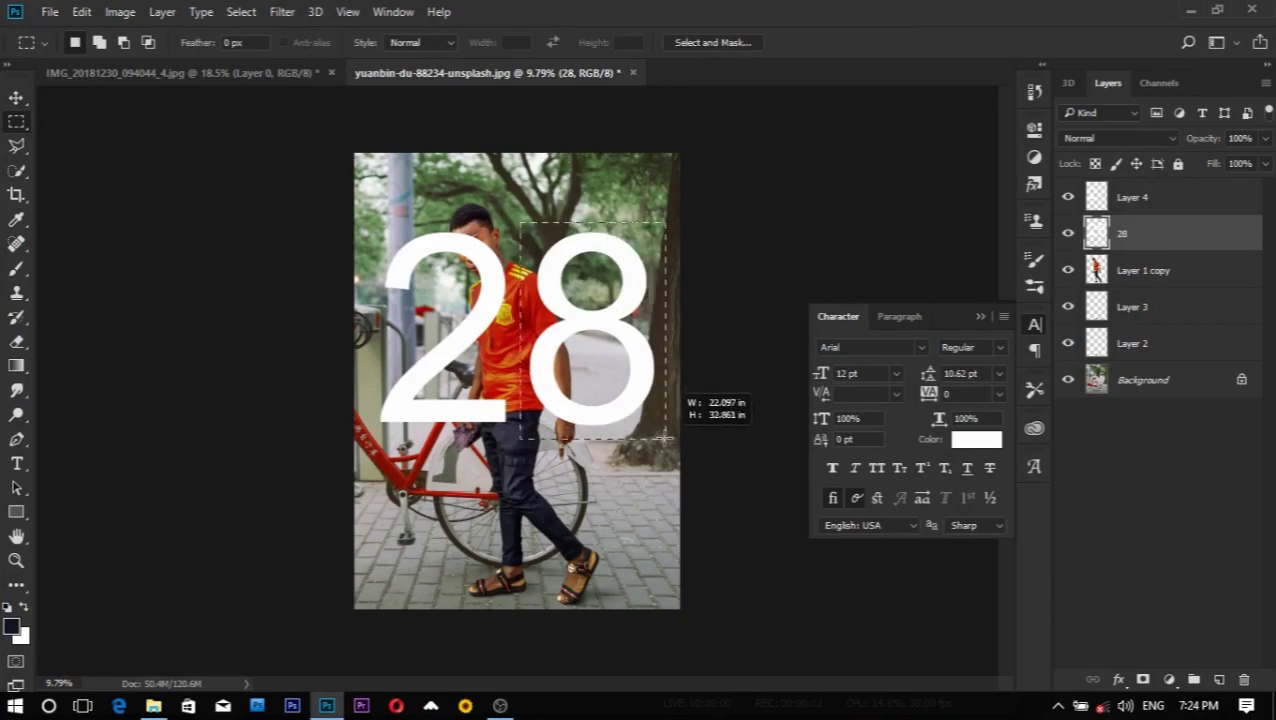
key("ctrl+j")
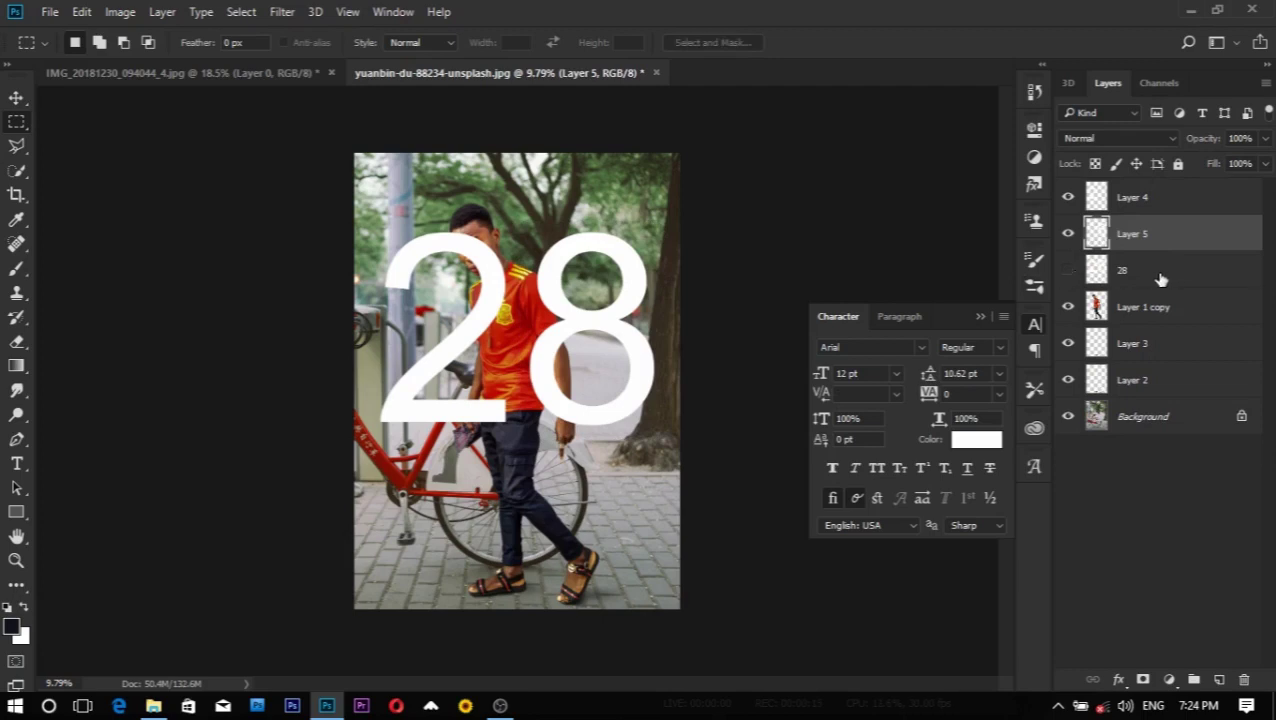
Step: Delete the original 28 layer and check the new digit layers' visibility
double_click(1160, 279)
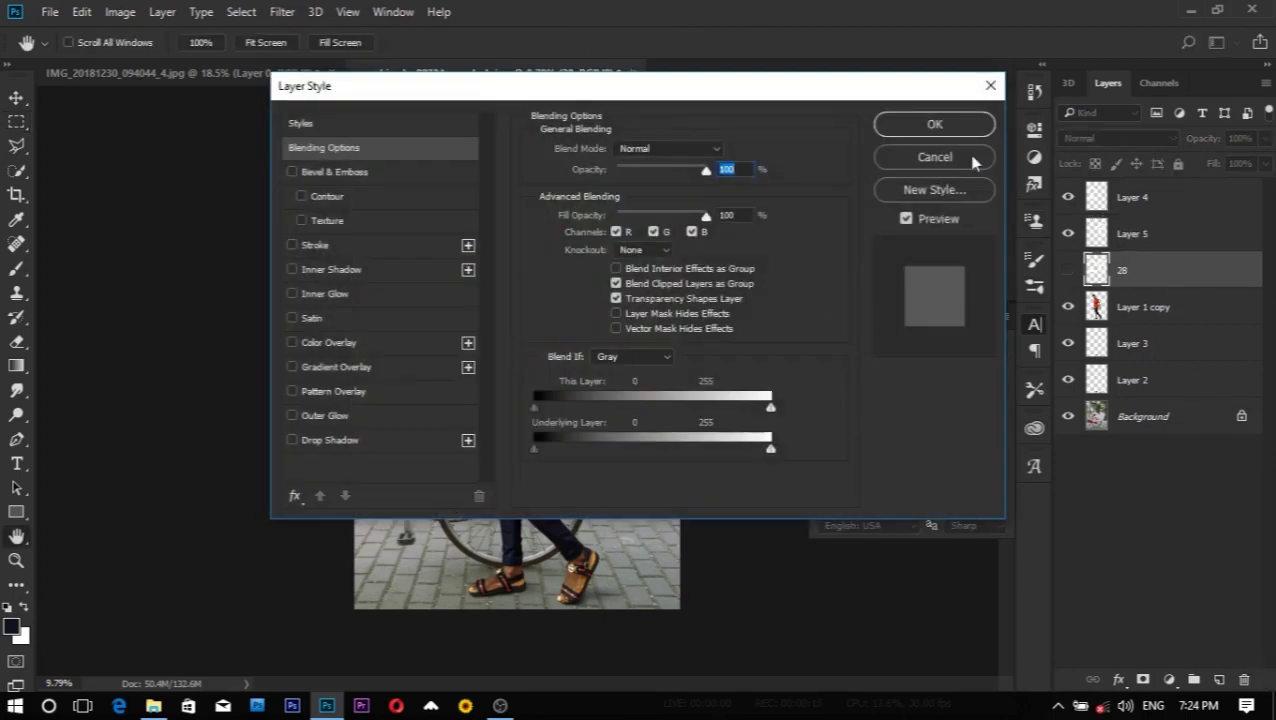
left_click(975, 163)
left_click_drag(1157, 276, 1246, 679)
left_click(1067, 233)
left_click(1067, 233)
double_click(1068, 197)
left_click(1136, 198)
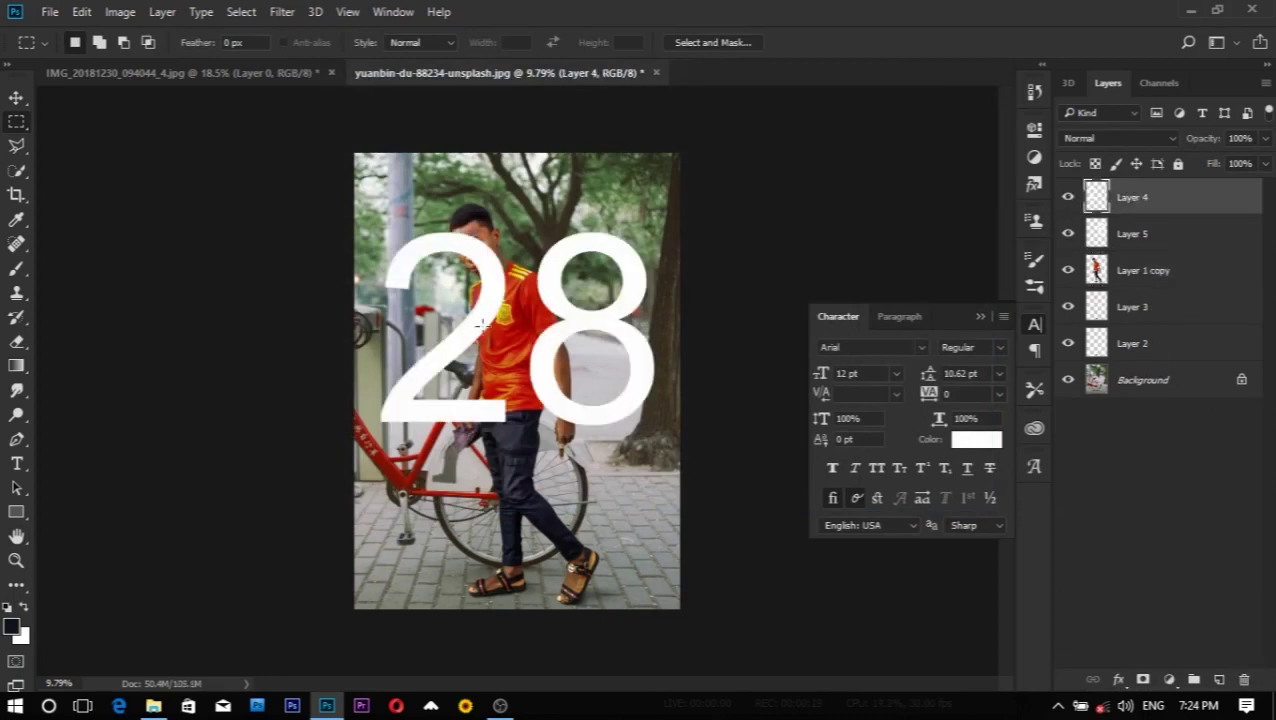
Step: Rename the digit layers '2' and '8' and move the 2 down slightly
left_click(17, 98)
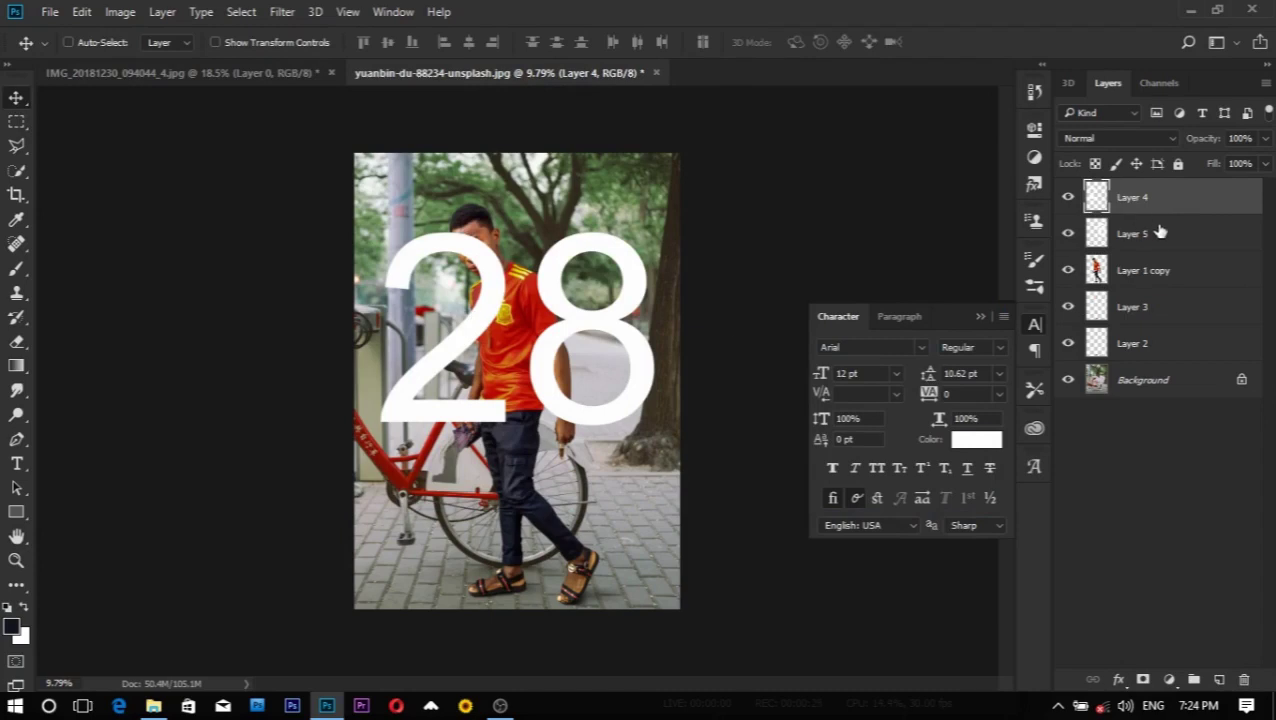
double_click(1067, 197)
type("2")
double_click(1133, 234)
type("8")
left_click(1180, 197)
left_click_drag(470, 345, 465, 371)
Step: Load the man's outline selection, try spot healing, then undo the grey smear
scroll(487, 280, "up", 3)
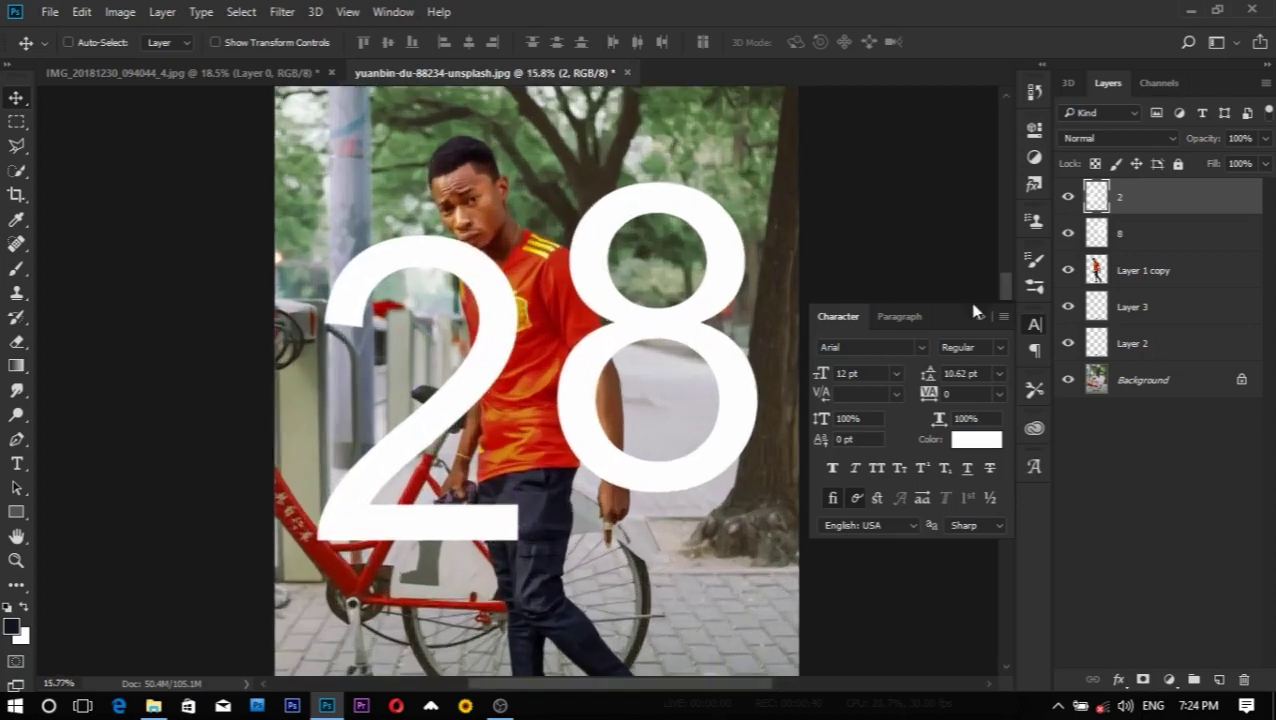
left_click(1097, 272, "ctrl")
scroll(474, 220, "down", 2)
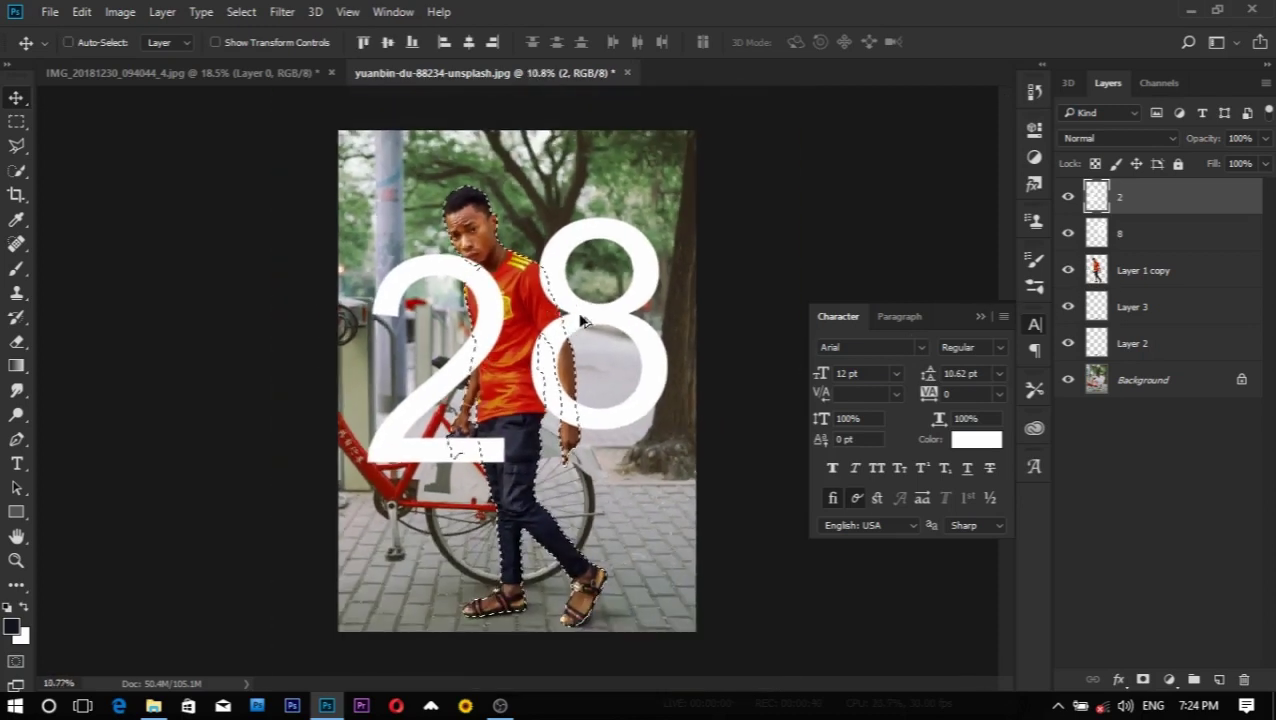
left_click(17, 243)
scroll(507, 327, "up", 2)
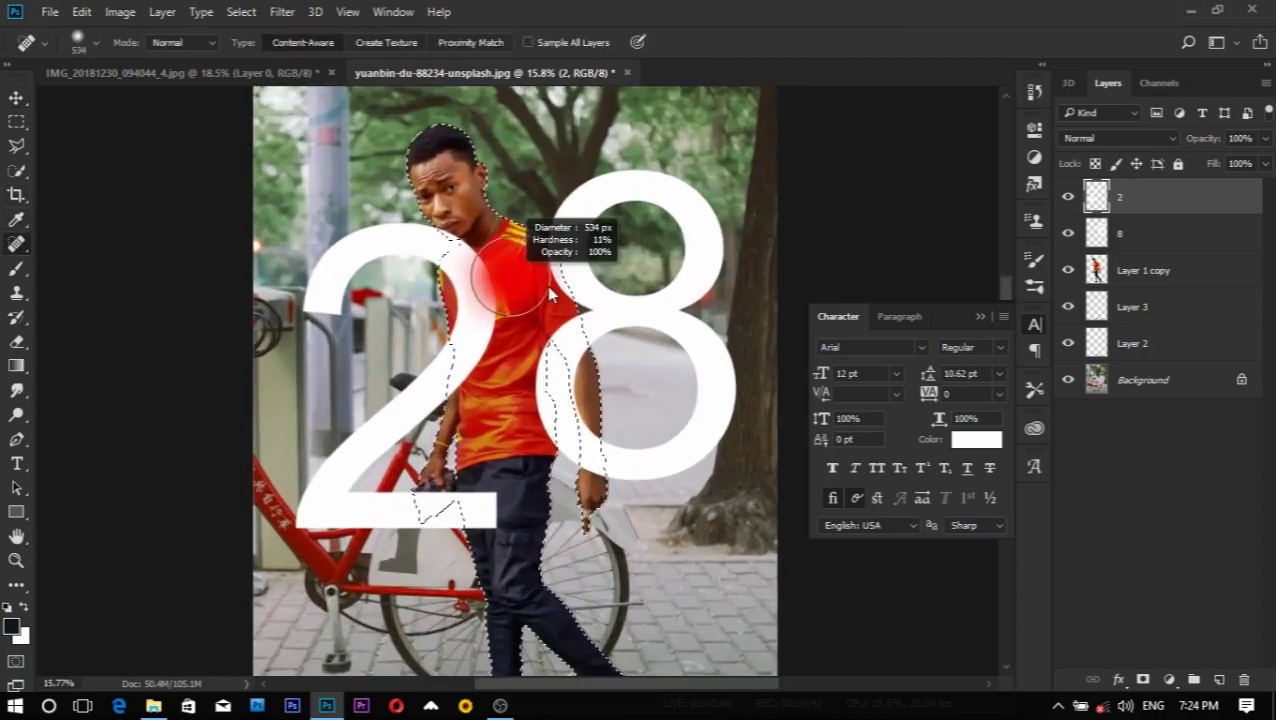
scroll(456, 262, "up", 2)
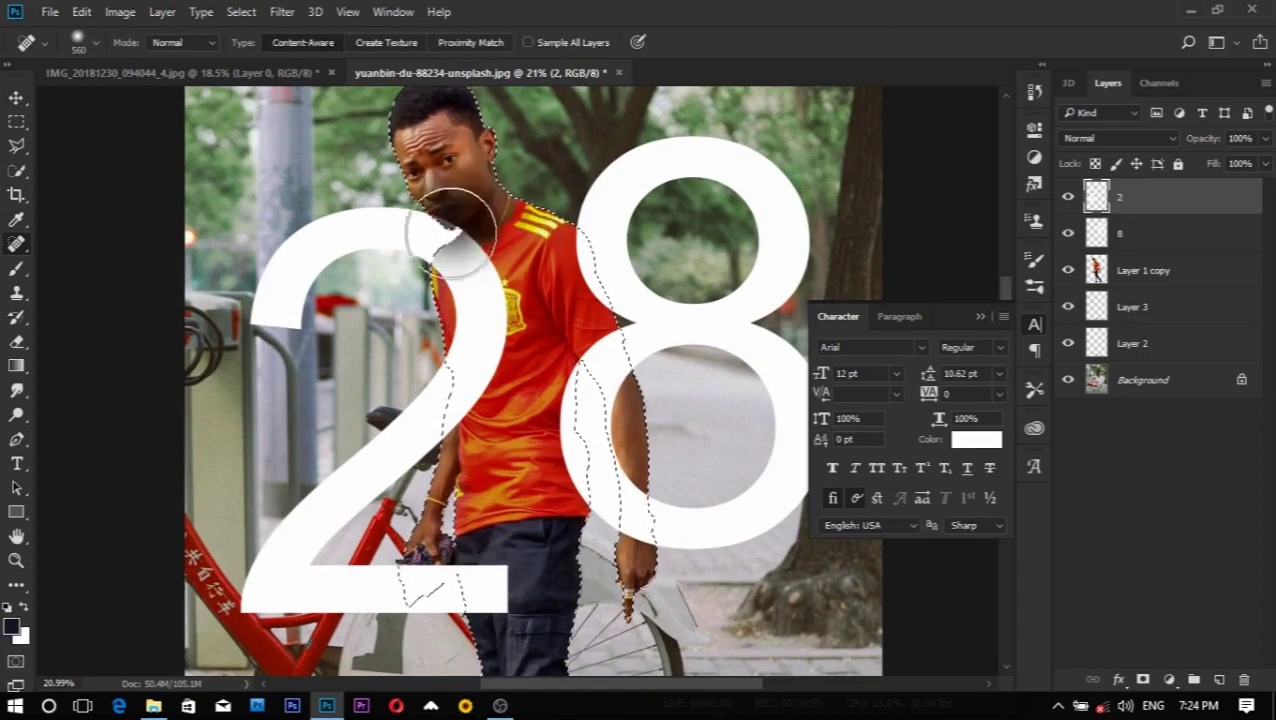
left_click_drag(456, 216, 467, 300)
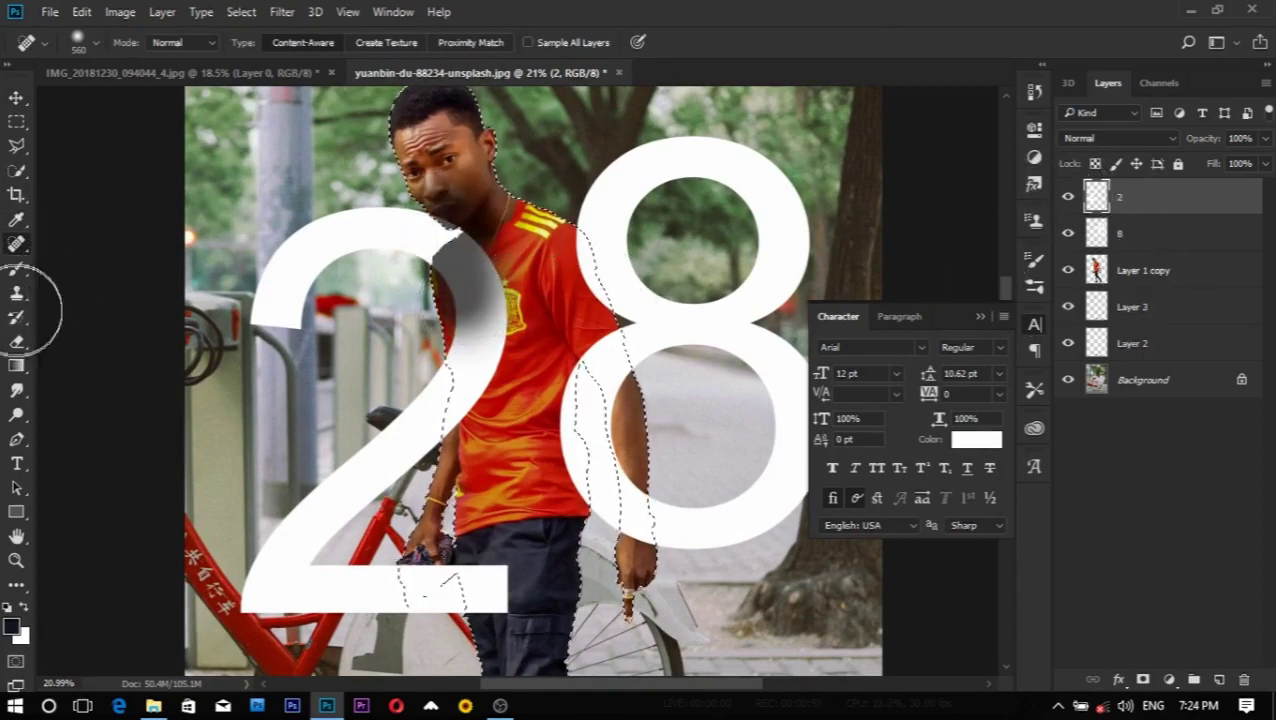
key("ctrl+z")
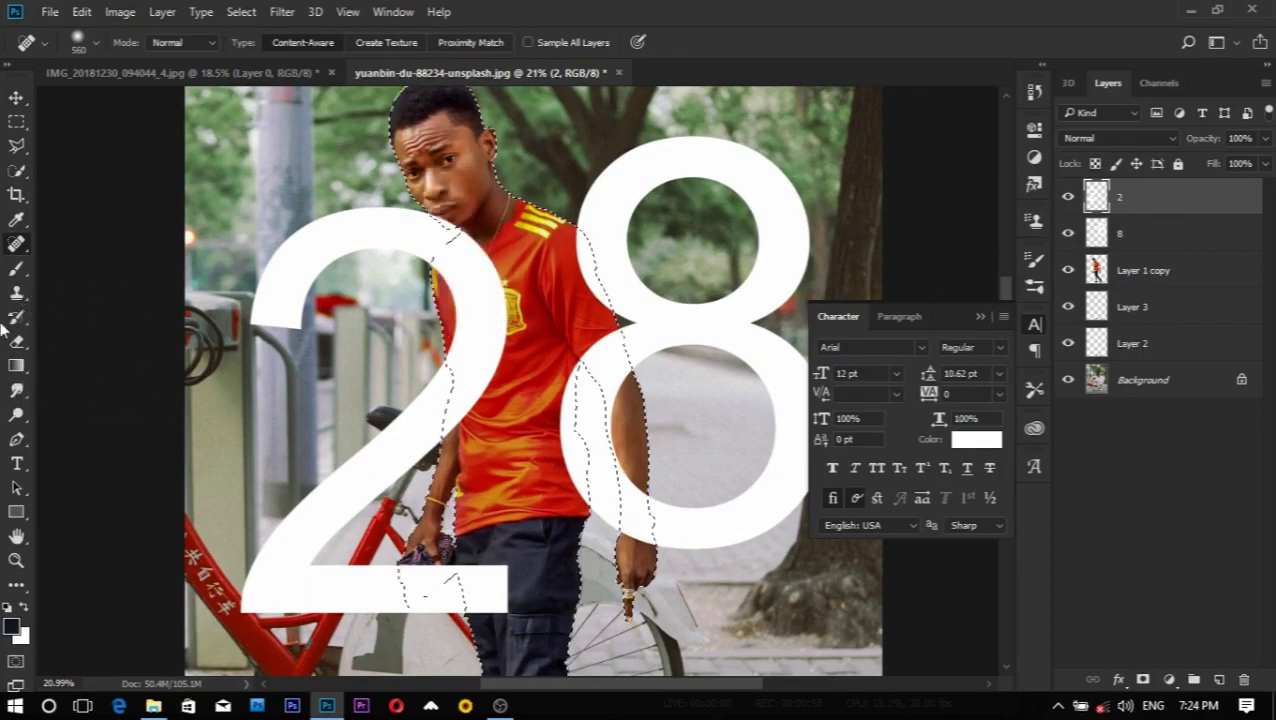
Step: Erase the white 2 where it covers the man's shirt, keeping its bar over the hand
left_click(17, 343)
mouse_move(447, 228)
left_mouse_down()
mouse_move(494, 318)
mouse_move(463, 434)
left_mouse_up()
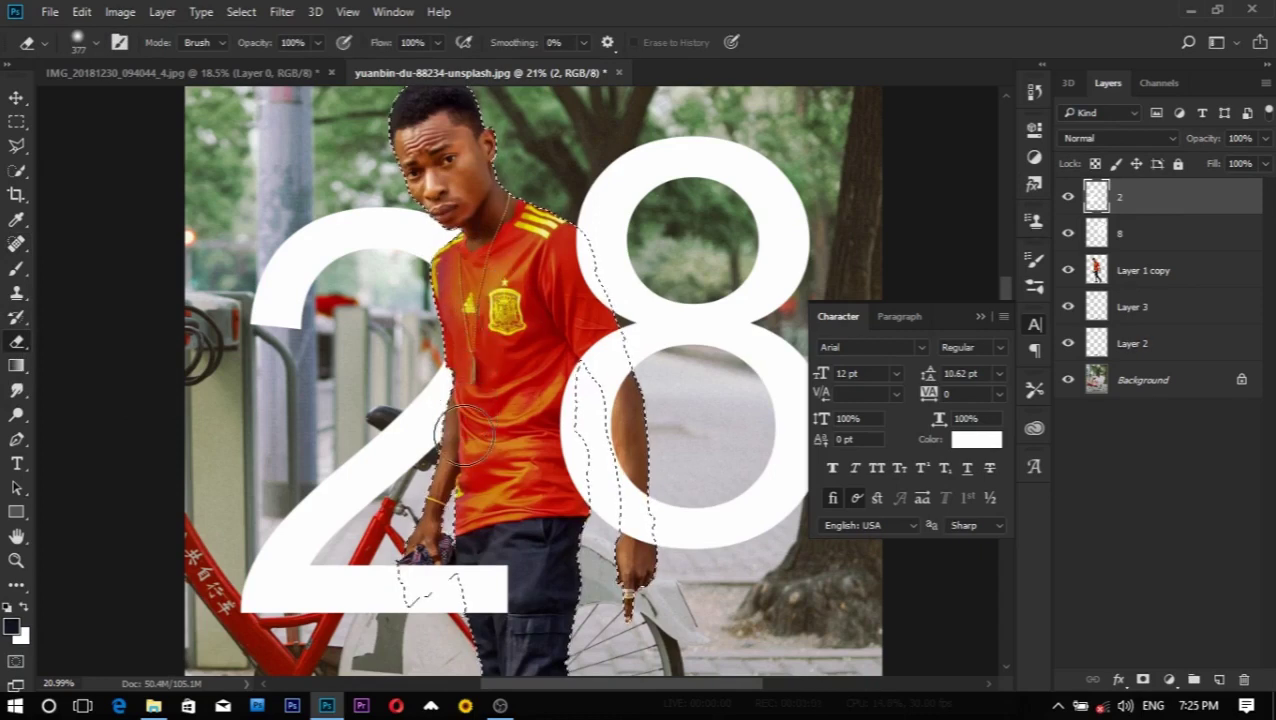
scroll(430, 578, "up", 2)
scroll(440, 555, "up", 2)
scroll(445, 532, "up", 1)
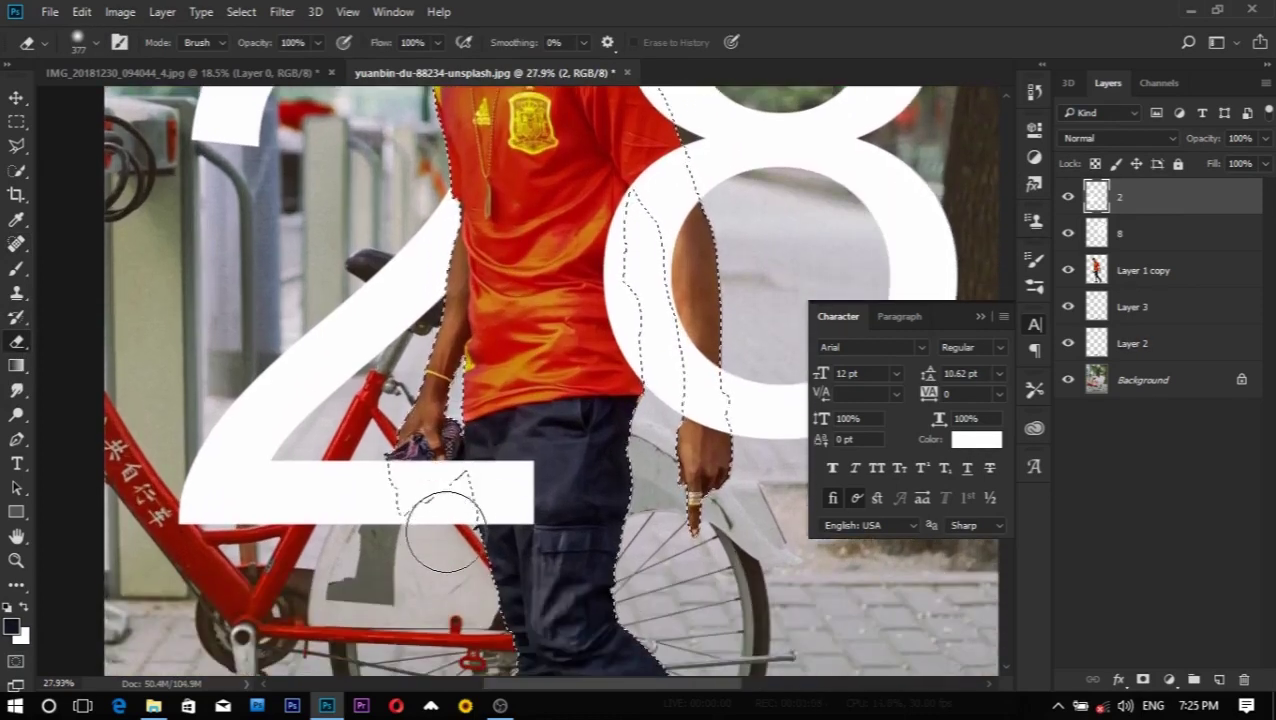
mouse_move(478, 504)
left_mouse_down()
mouse_move(421, 476)
mouse_move(399, 490)
mouse_move(437, 431)
left_mouse_up()
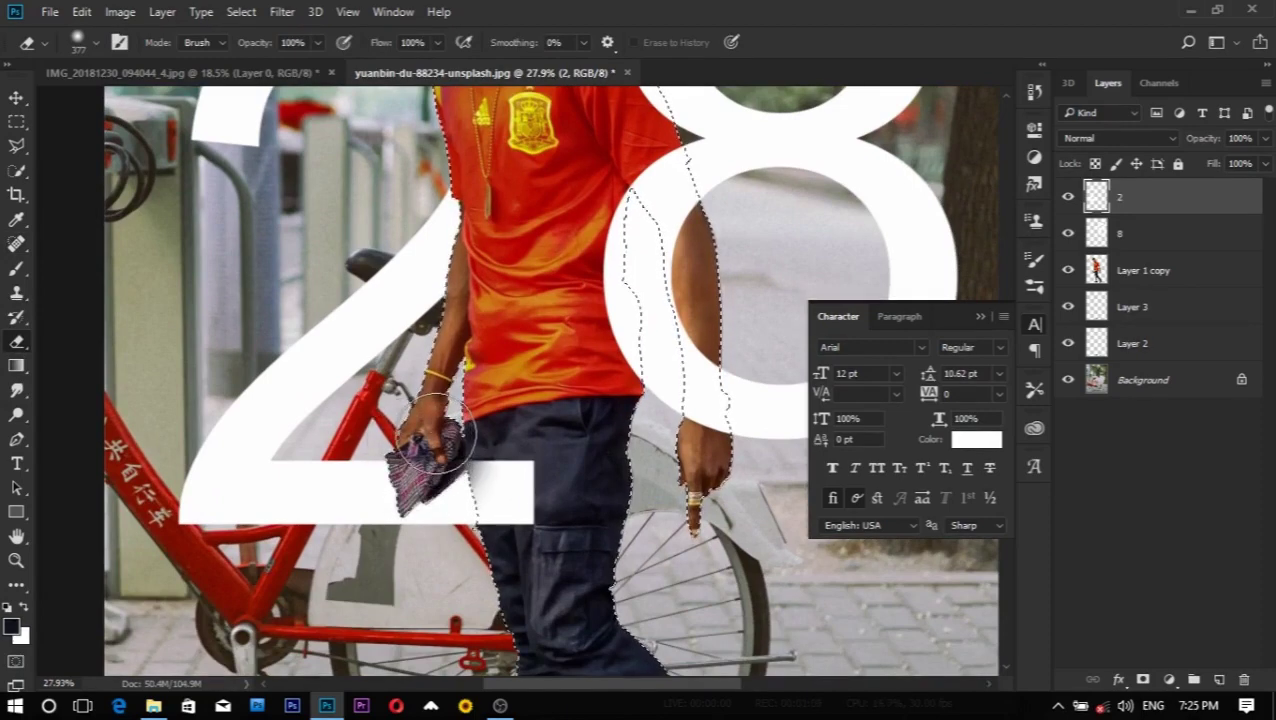
key("ctrl+z")
scroll(480, 440, "down", 5)
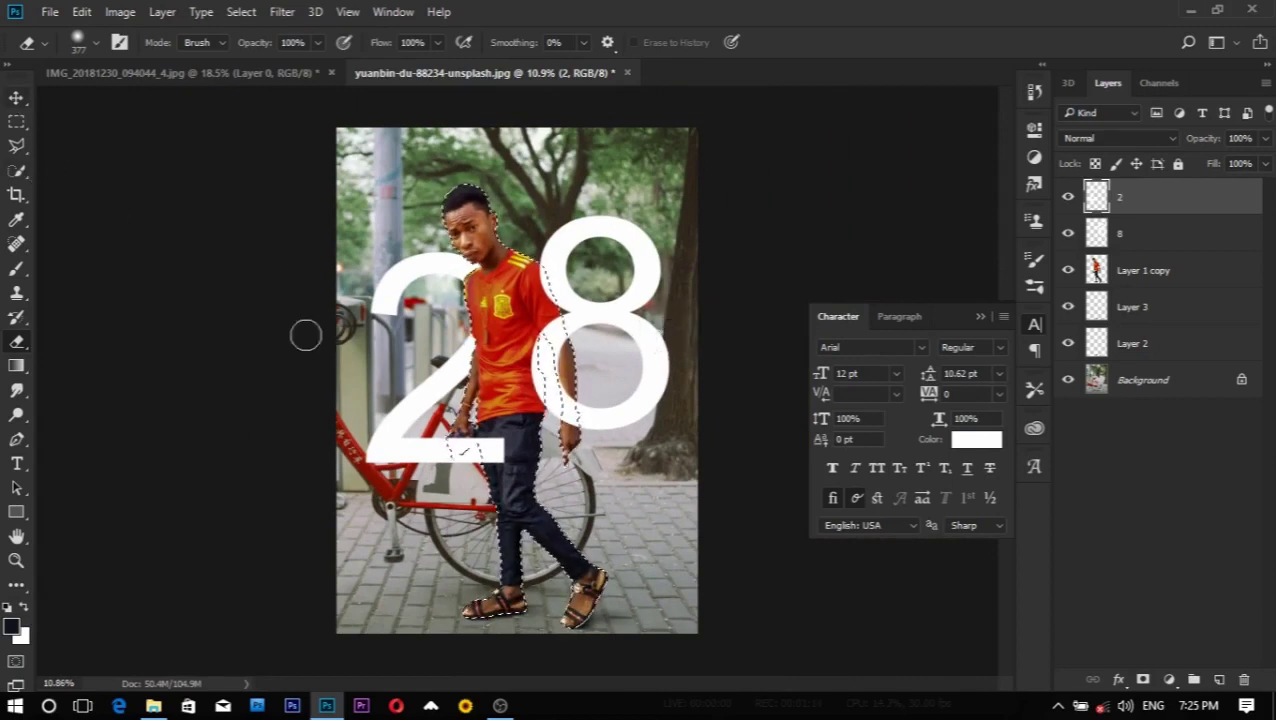
scroll(575, 415, "up", 2)
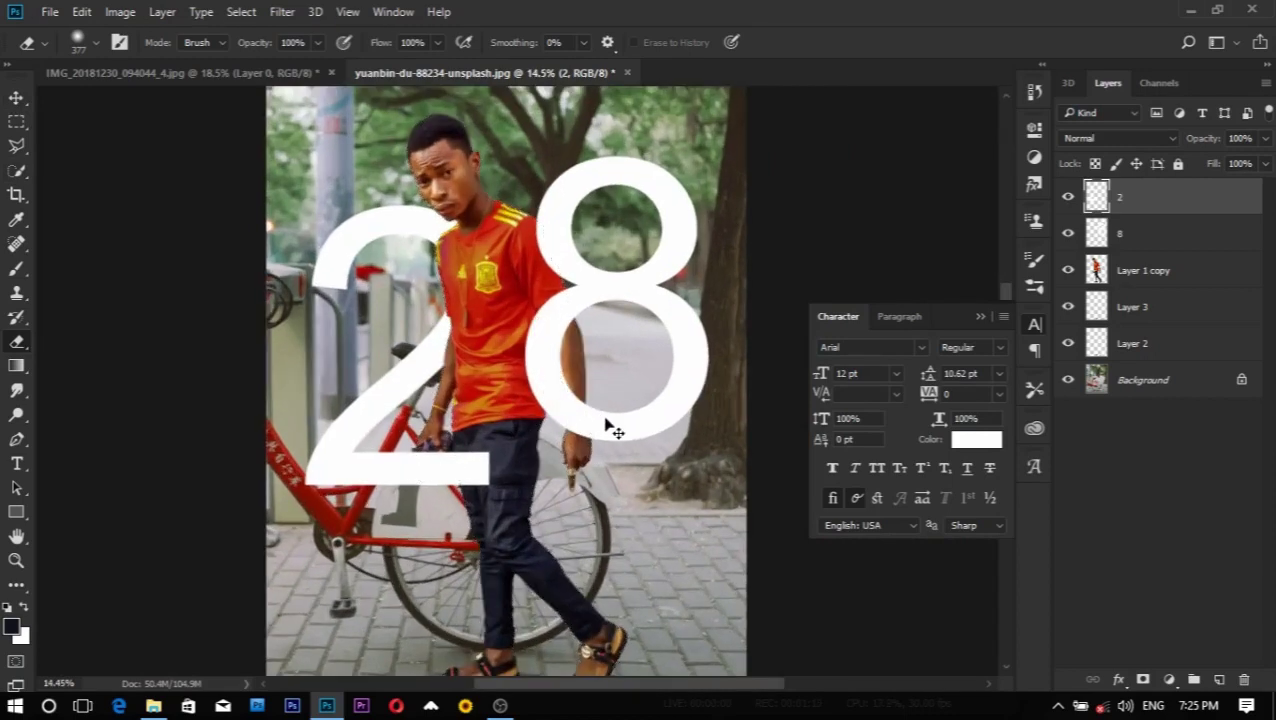
Step: Move the white 8 layer down and slightly left on the photo
key("v")
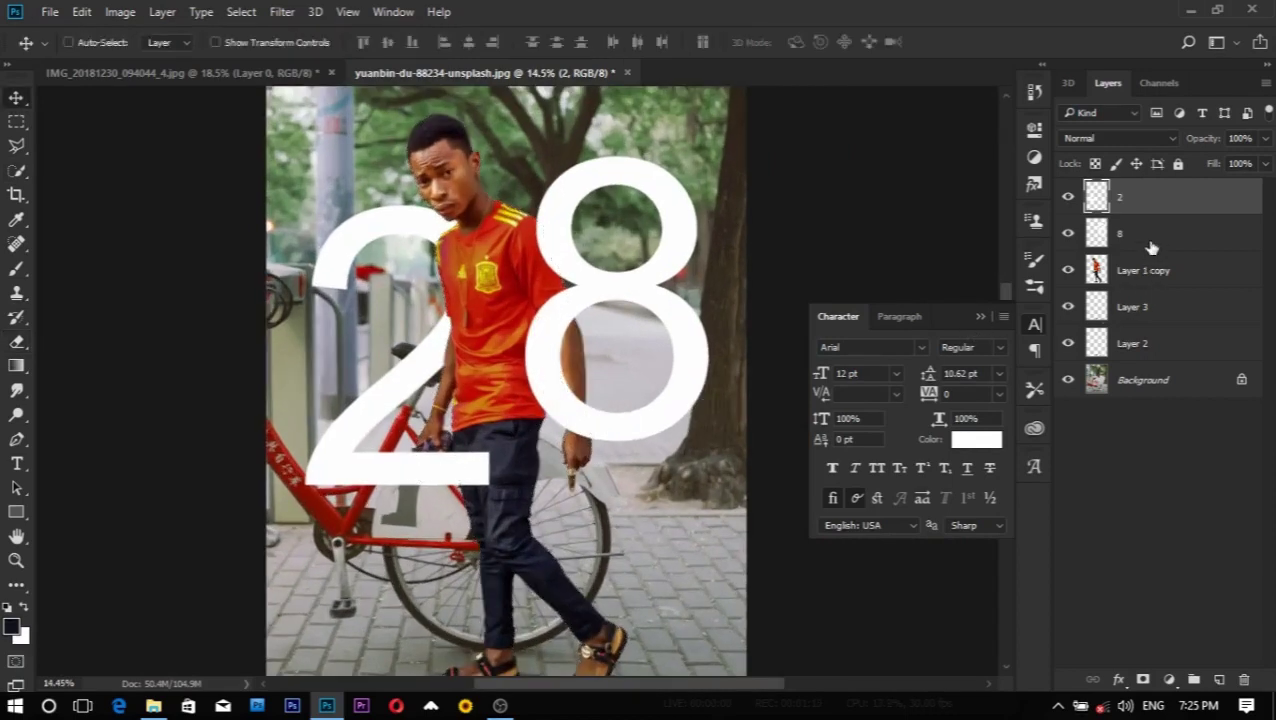
left_click(1143, 236)
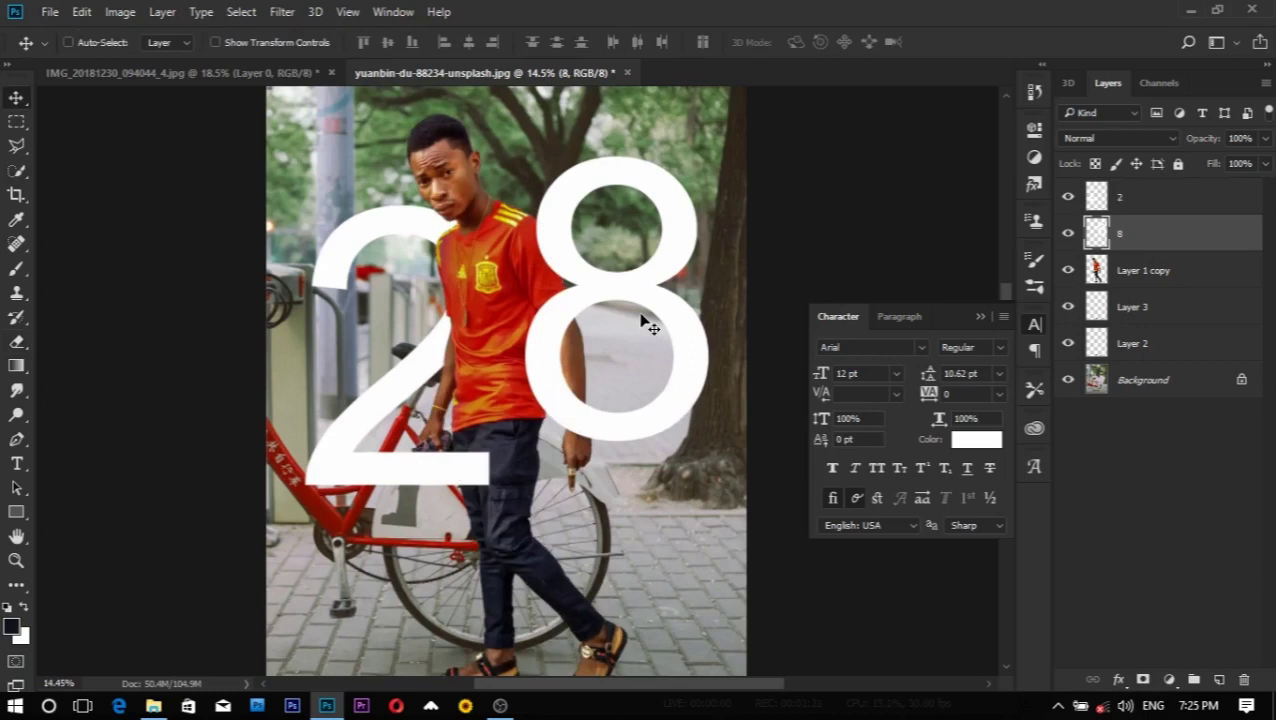
left_click_drag(645, 323, 634, 362)
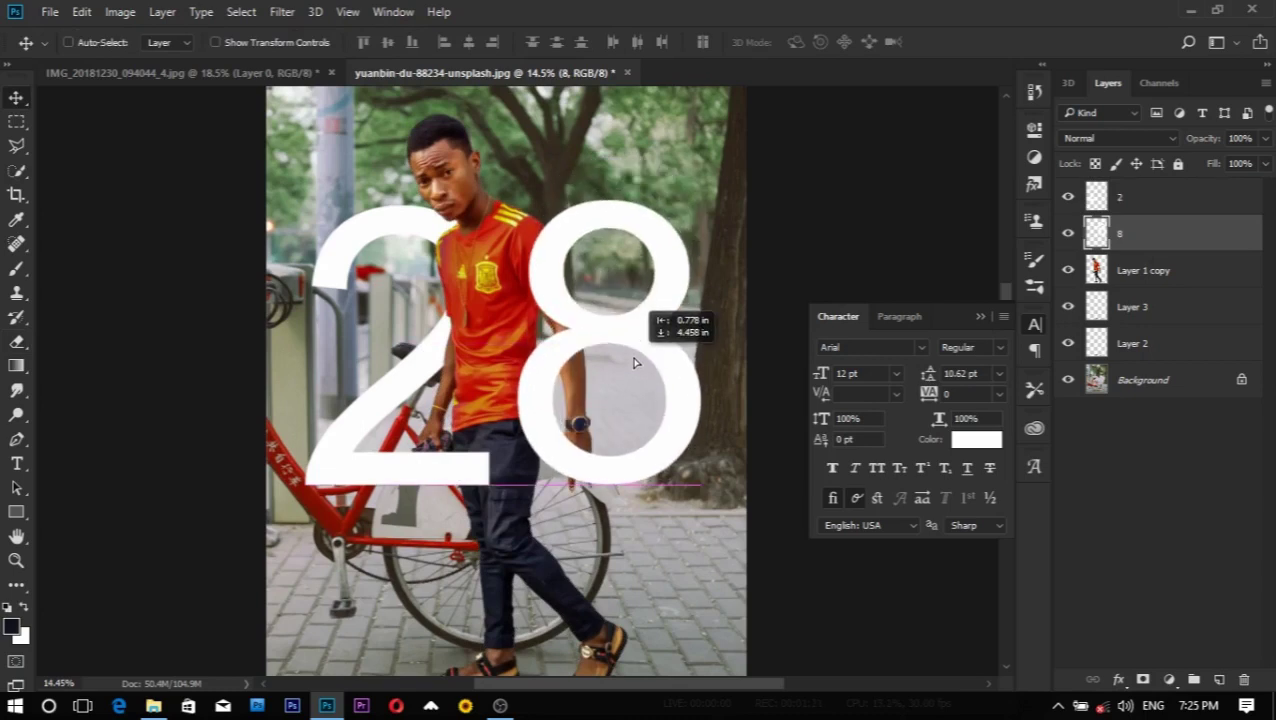
left_click_drag(634, 362, 634, 364)
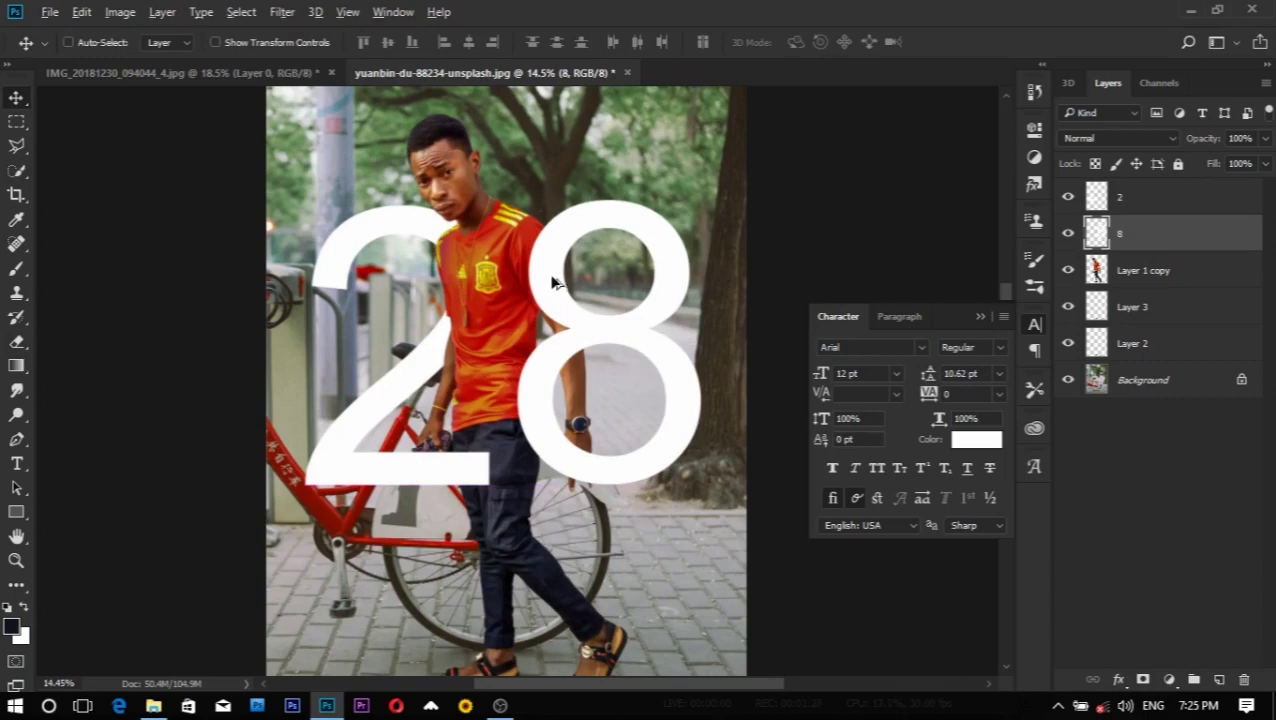
scroll(583, 339, "up", 2)
Step: Load the man's outline from Layer 1 copy and erase the 8 over his upper arm
left_click(1100, 280, "ctrl")
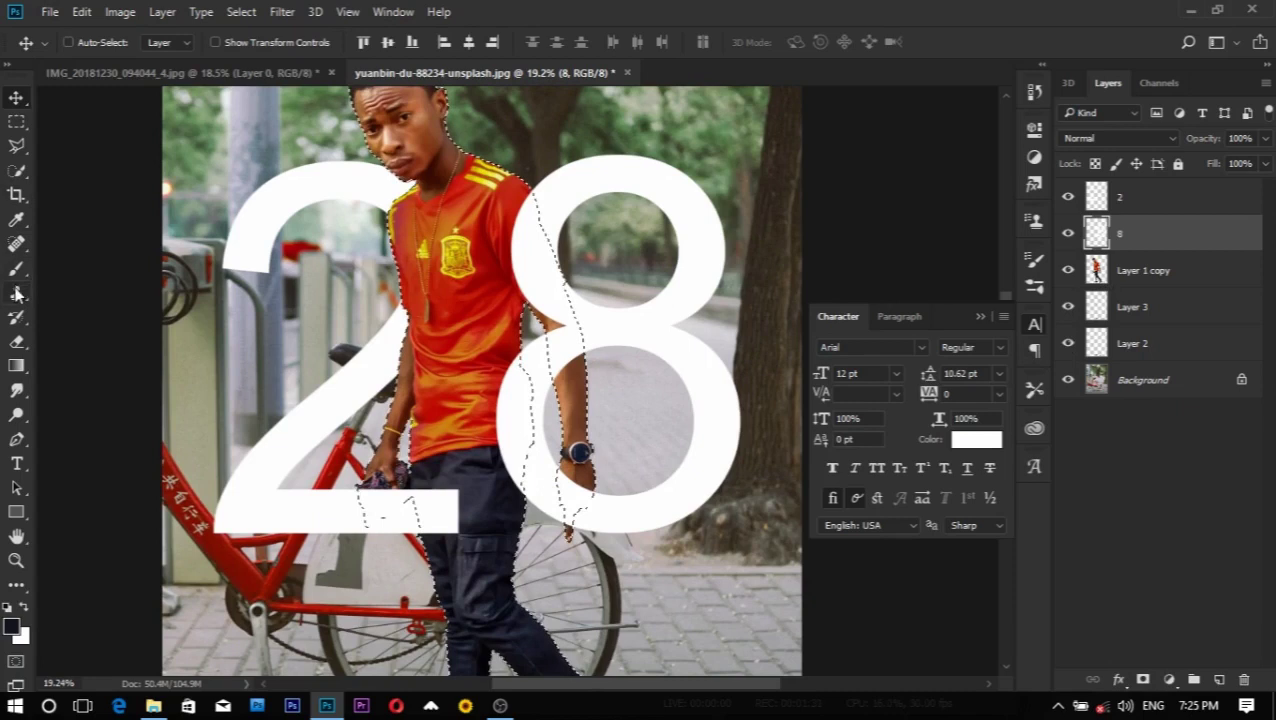
left_click(16, 341)
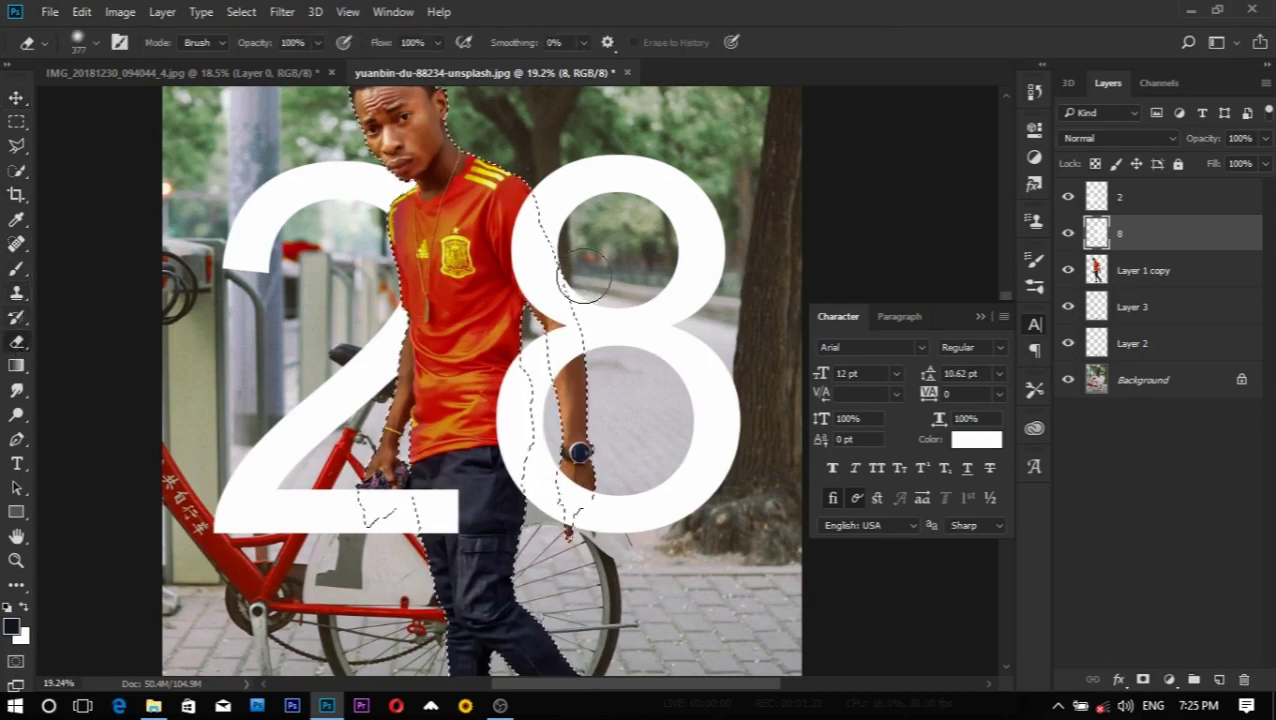
scroll(583, 262, "up", 1)
left_click_drag(535, 185, 545, 270)
left_click_drag(541, 330, 583, 346)
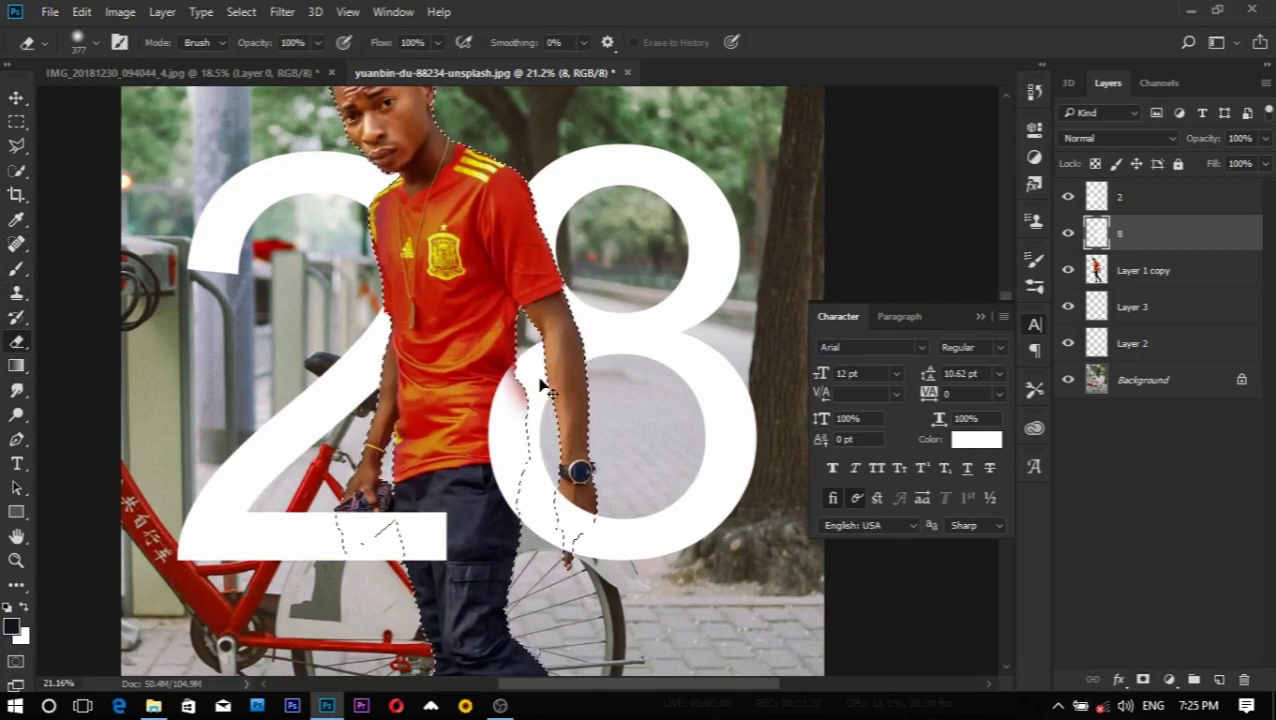
key("ctrl+z")
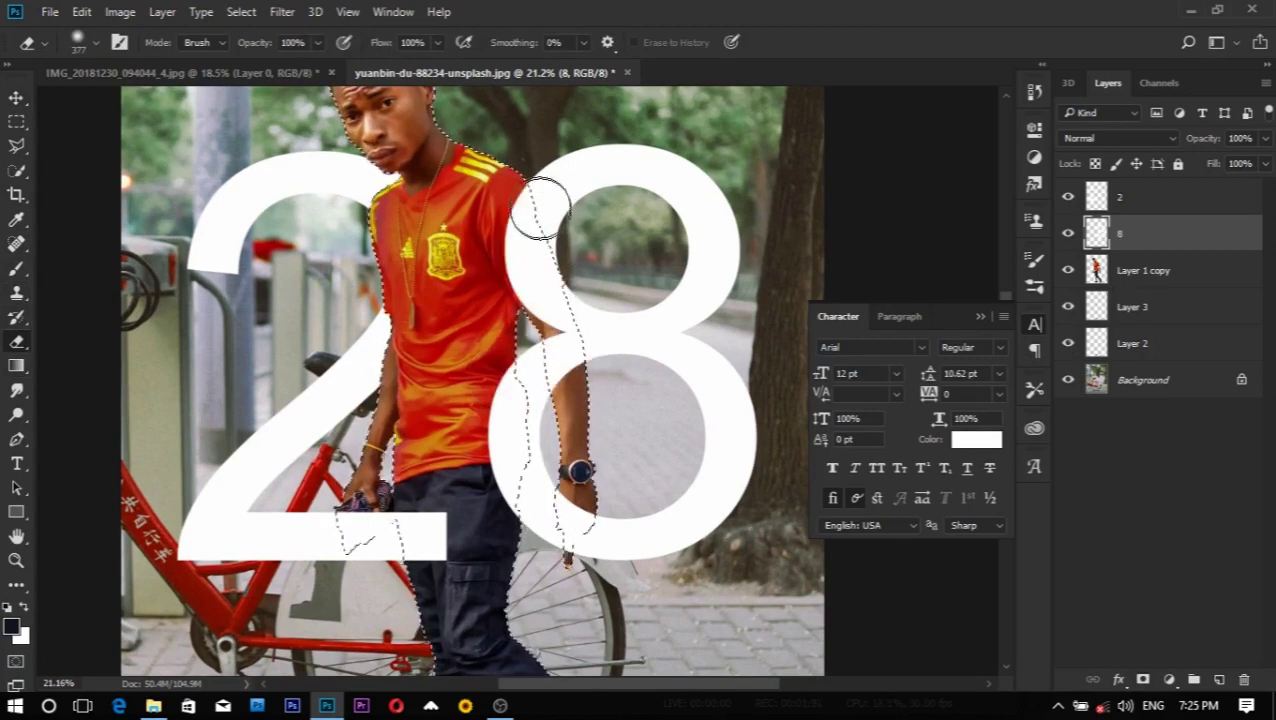
Step: Switch the eraser to the Hard Round brush and erase the 8 over the man's hand
right_click(588, 248)
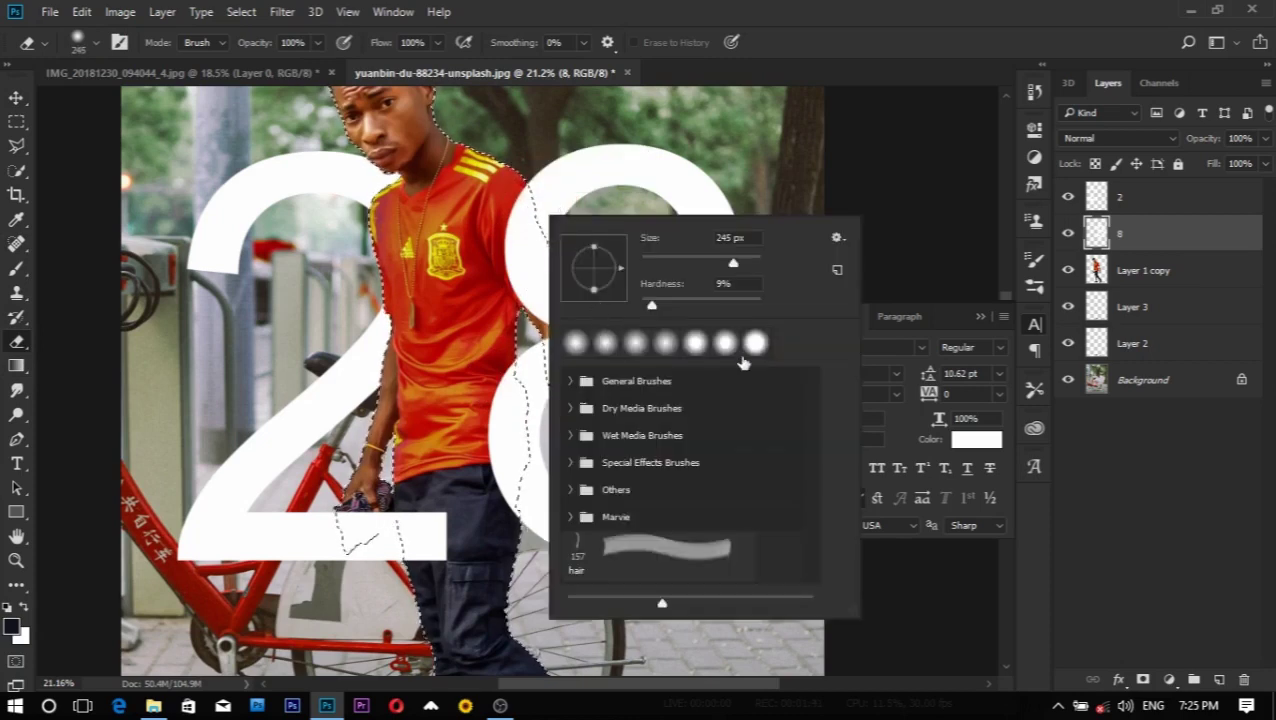
left_click(605, 381)
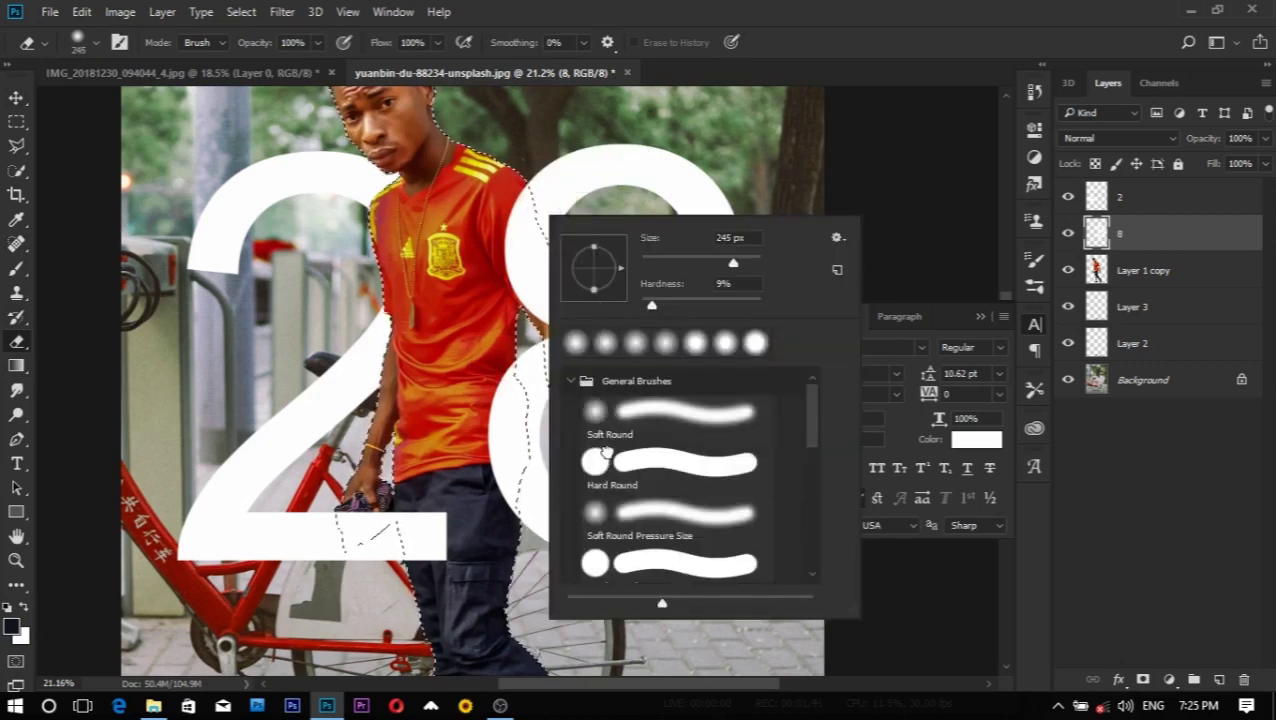
double_click(605, 455)
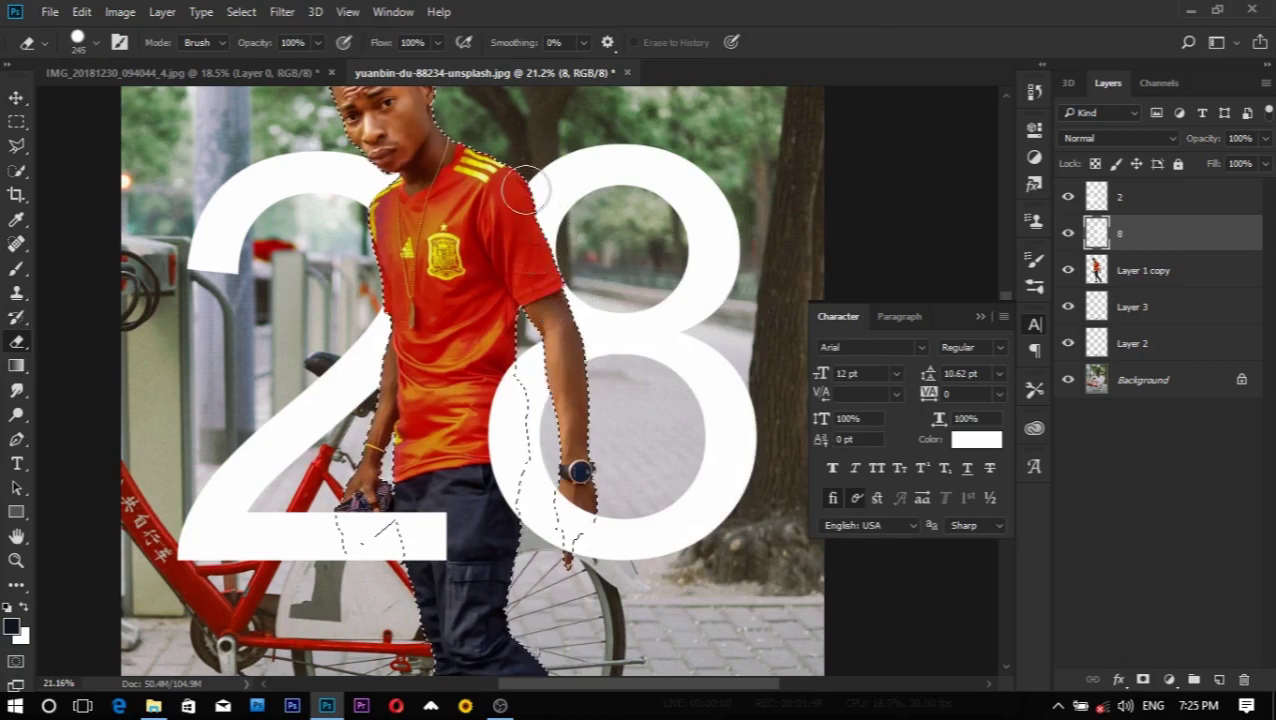
scroll(629, 356, "down", 2)
left_click_drag(572, 442, 575, 455)
scroll(580, 395, "down", 1)
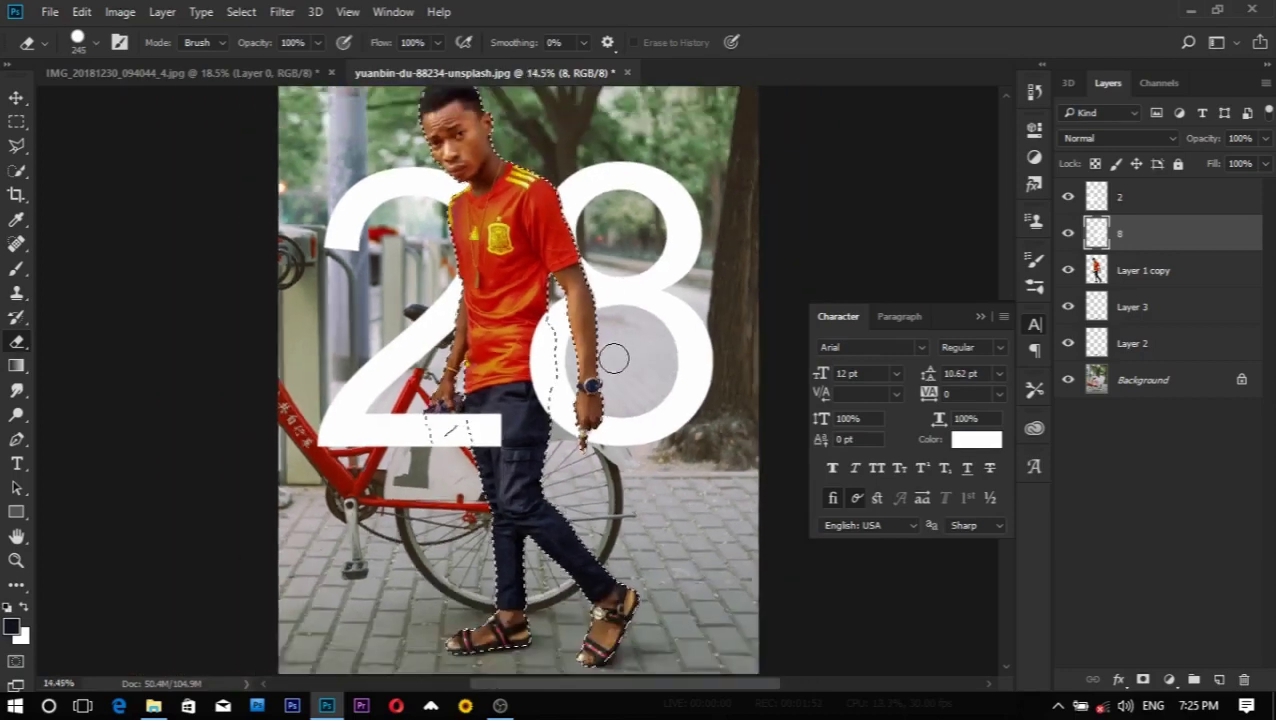
scroll(607, 356, "down", 1)
Step: Deselect the man's outline and return to the Move tool
key("ctrl+d")
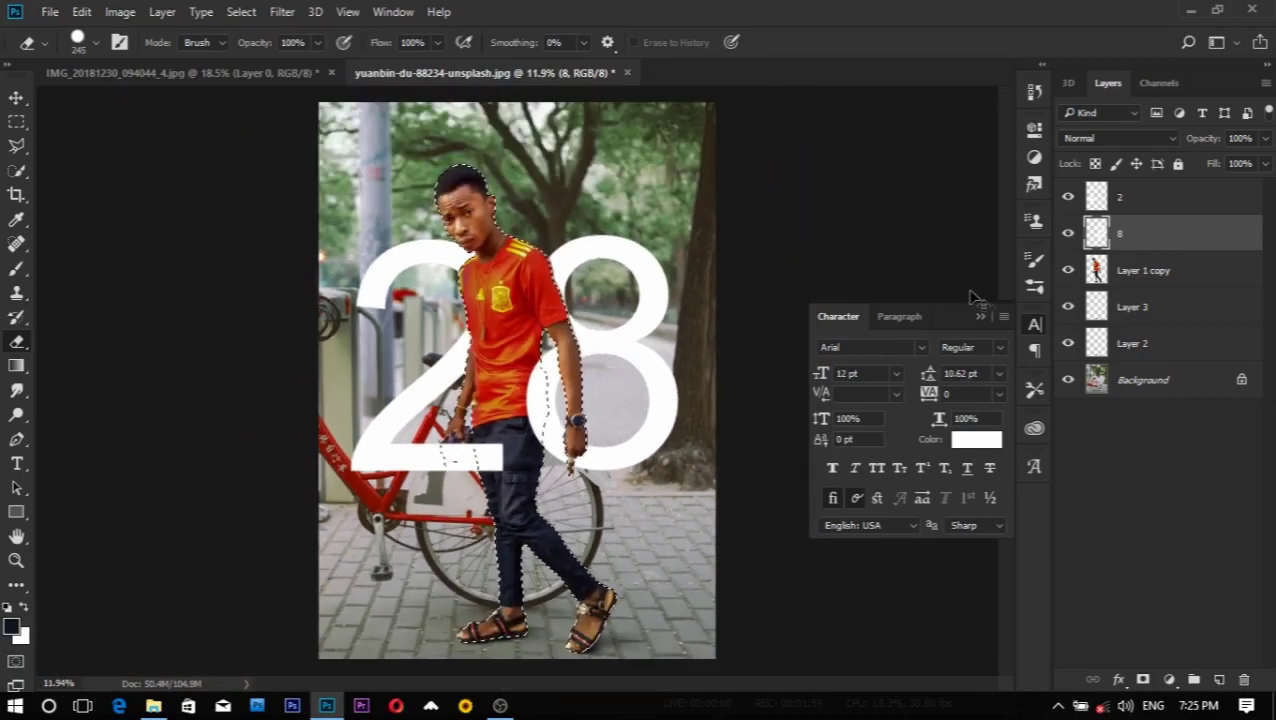
scroll(651, 335, "down", 1)
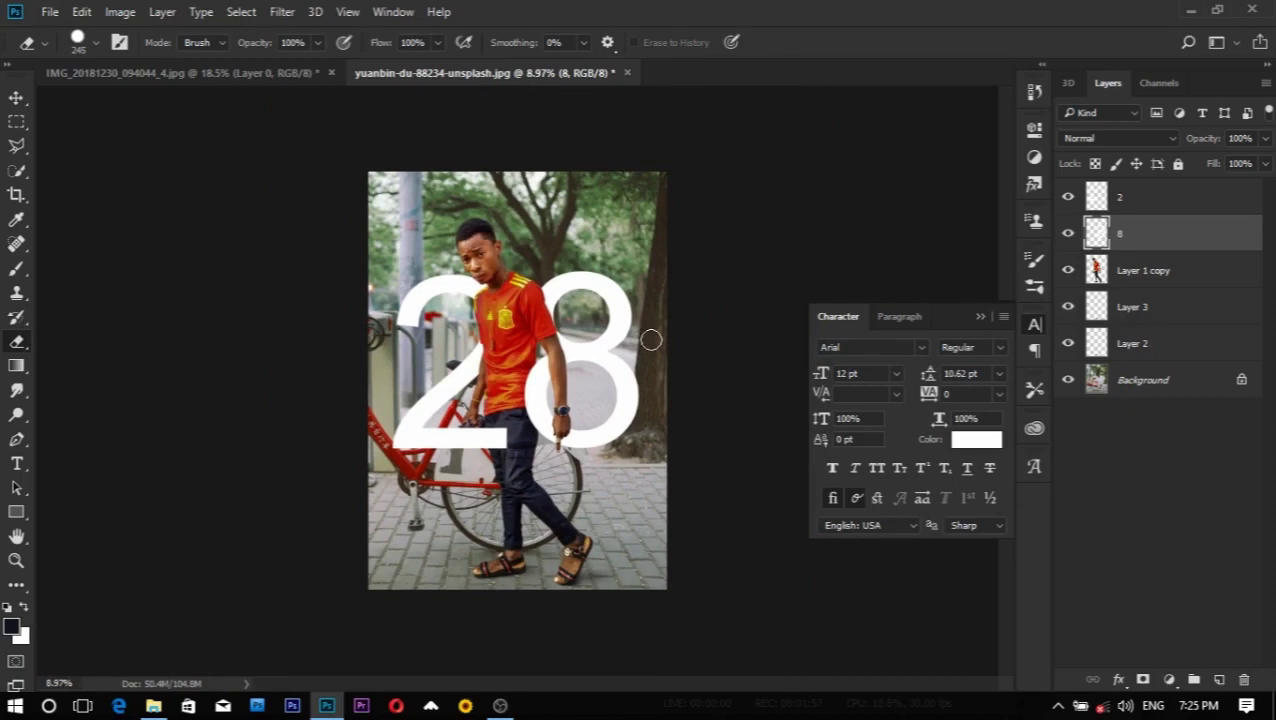
key("v")
scroll(578, 428, "up", 1)
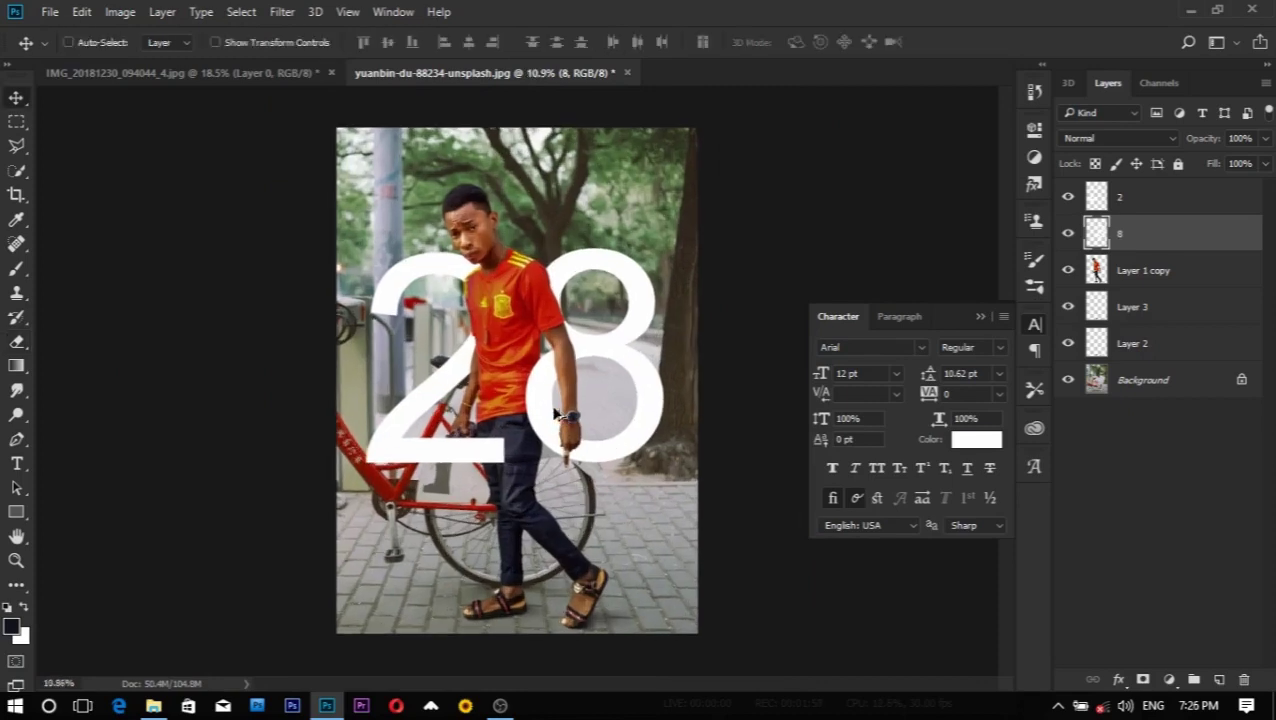
scroll(555, 413, "up", 1)
Step: Add the MARCH text layer and enlarge it toward the photo's top-left
left_click(1174, 202)
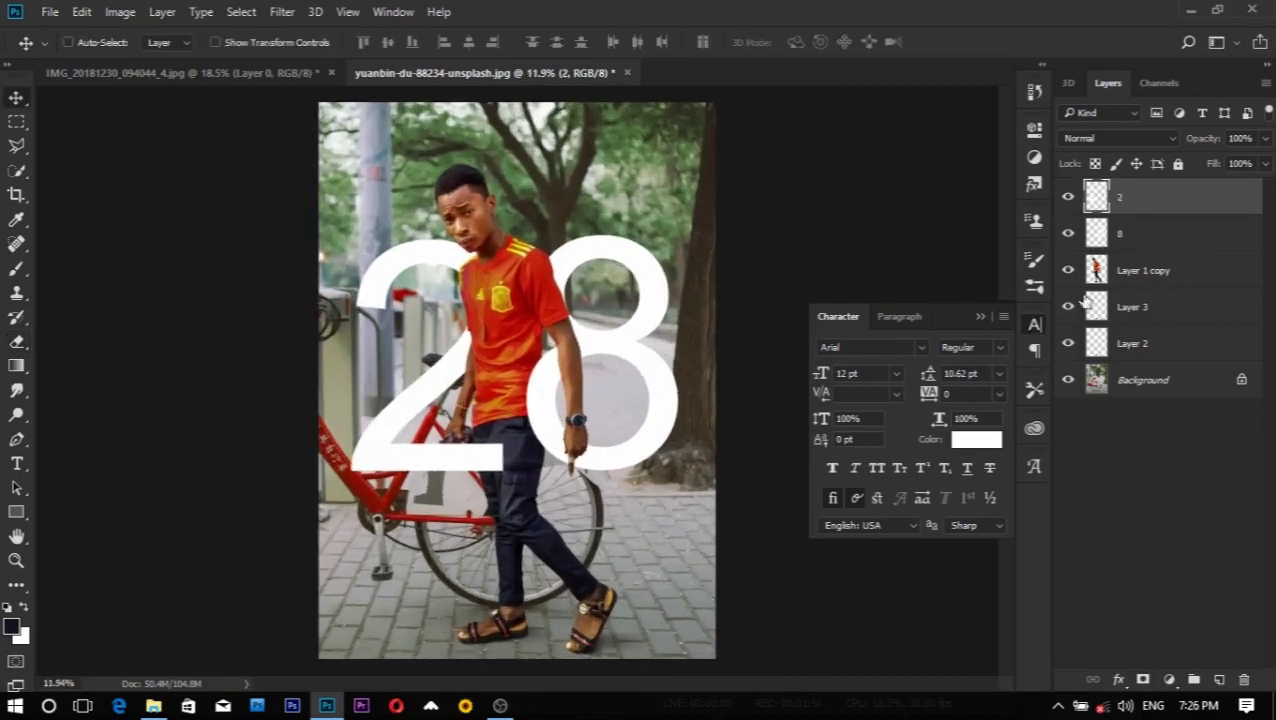
left_click(17, 465)
left_click(565, 157)
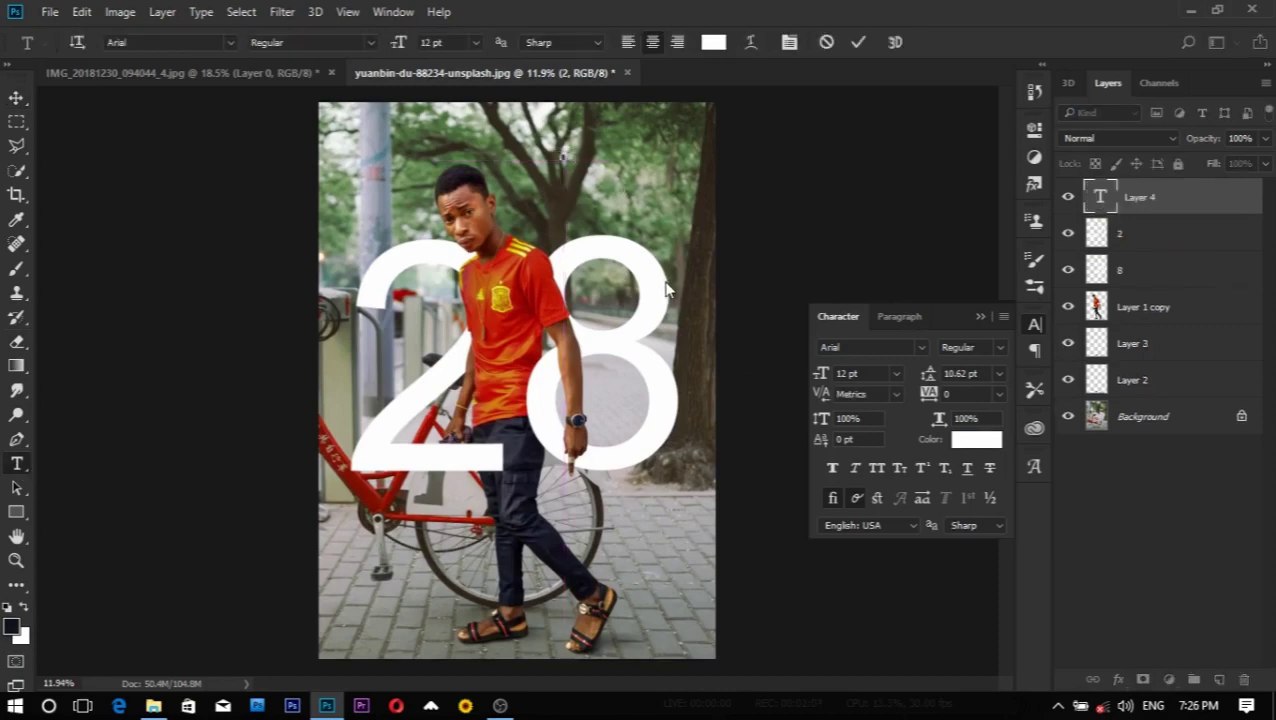
left_click(1205, 202)
left_click(16, 97)
key("ctrl+t")
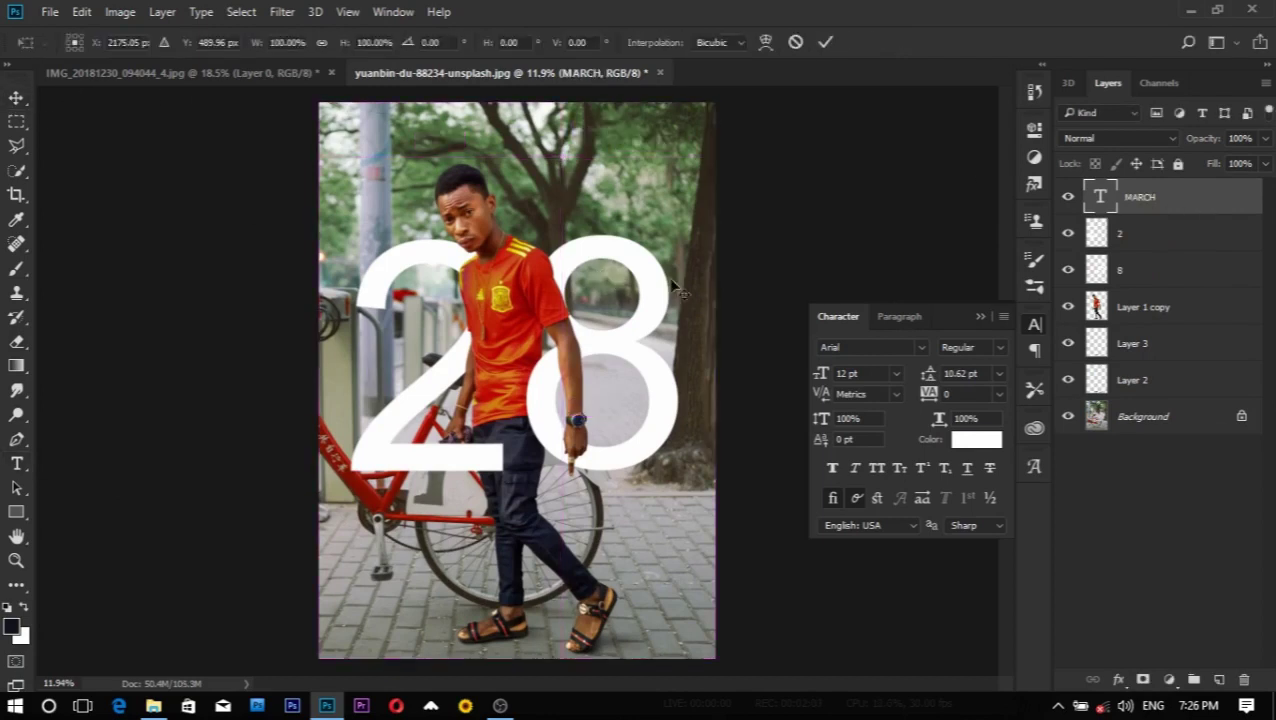
mouse_move(563, 158)
left_mouse_down()
mouse_move(664, 198)
mouse_move(492, 143)
mouse_move(492, 183)
mouse_move(542, 208)
mouse_move(507, 137)
left_mouse_up()
key("Return")
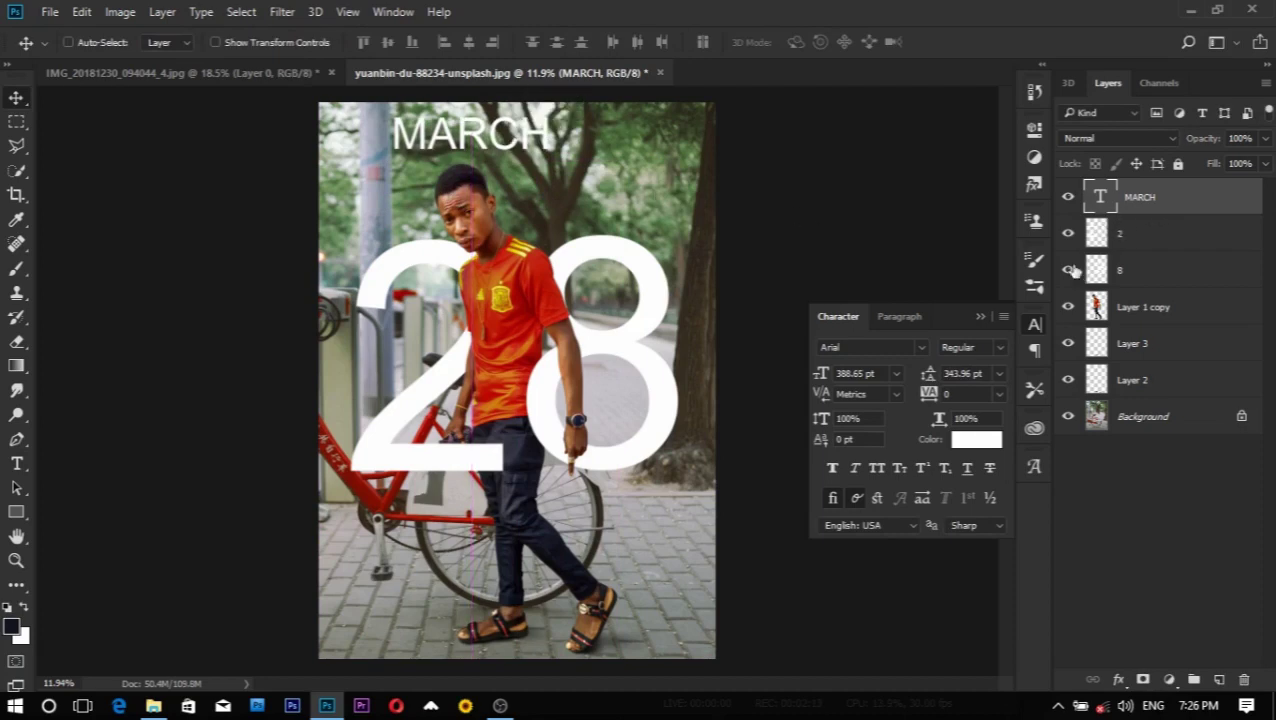
Step: Spread the MARCH letters to tracking 320 or more and shrink the word to fit across the top
key("Return")
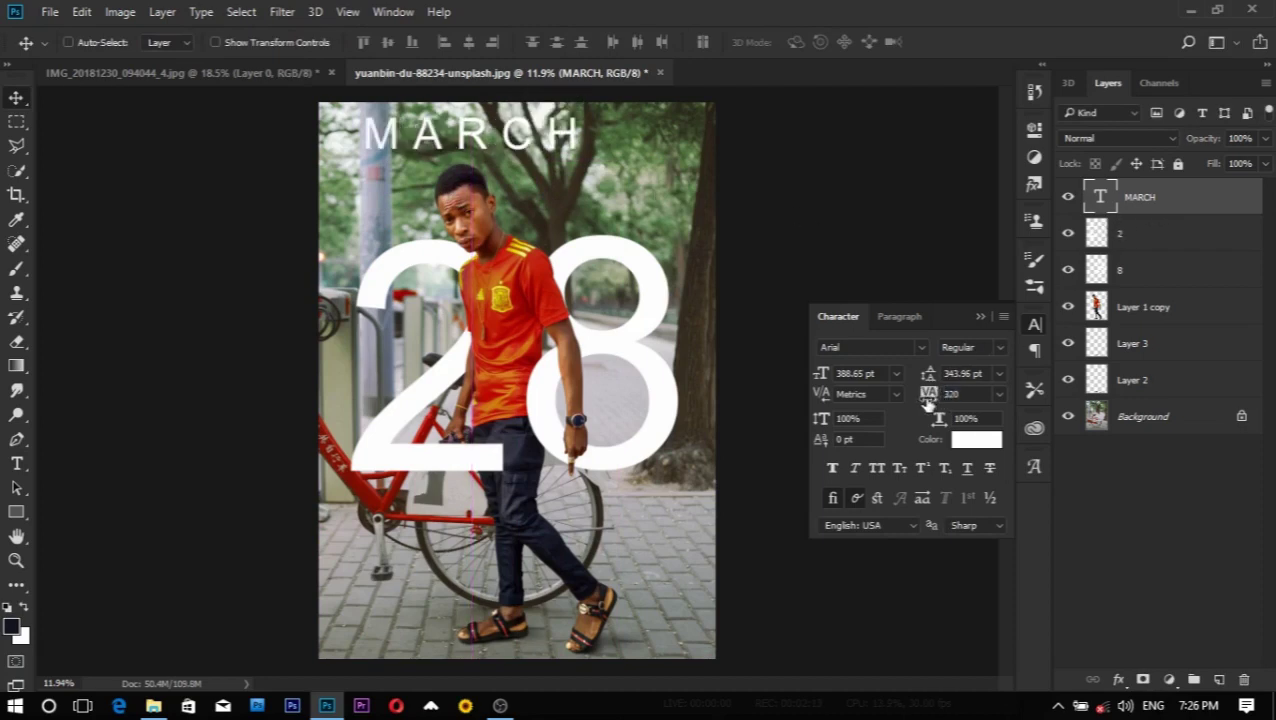
left_click_drag(936, 404, 933, 404)
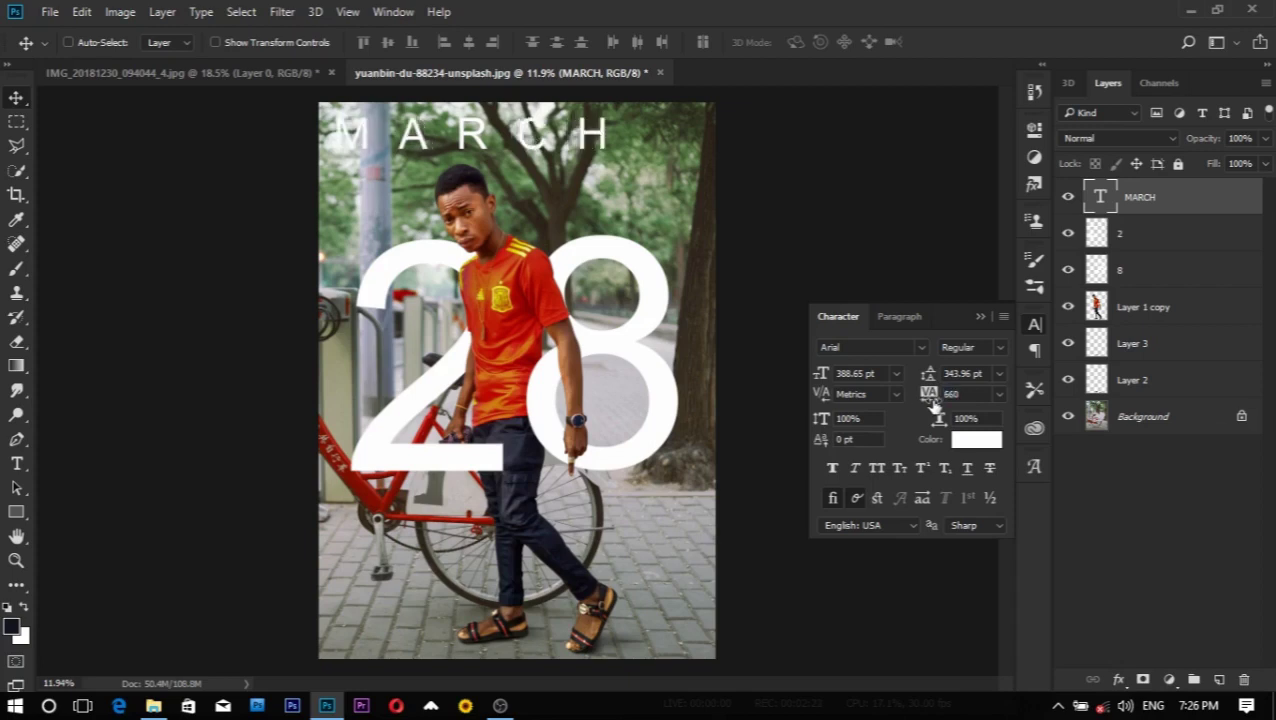
key("ctrl+t")
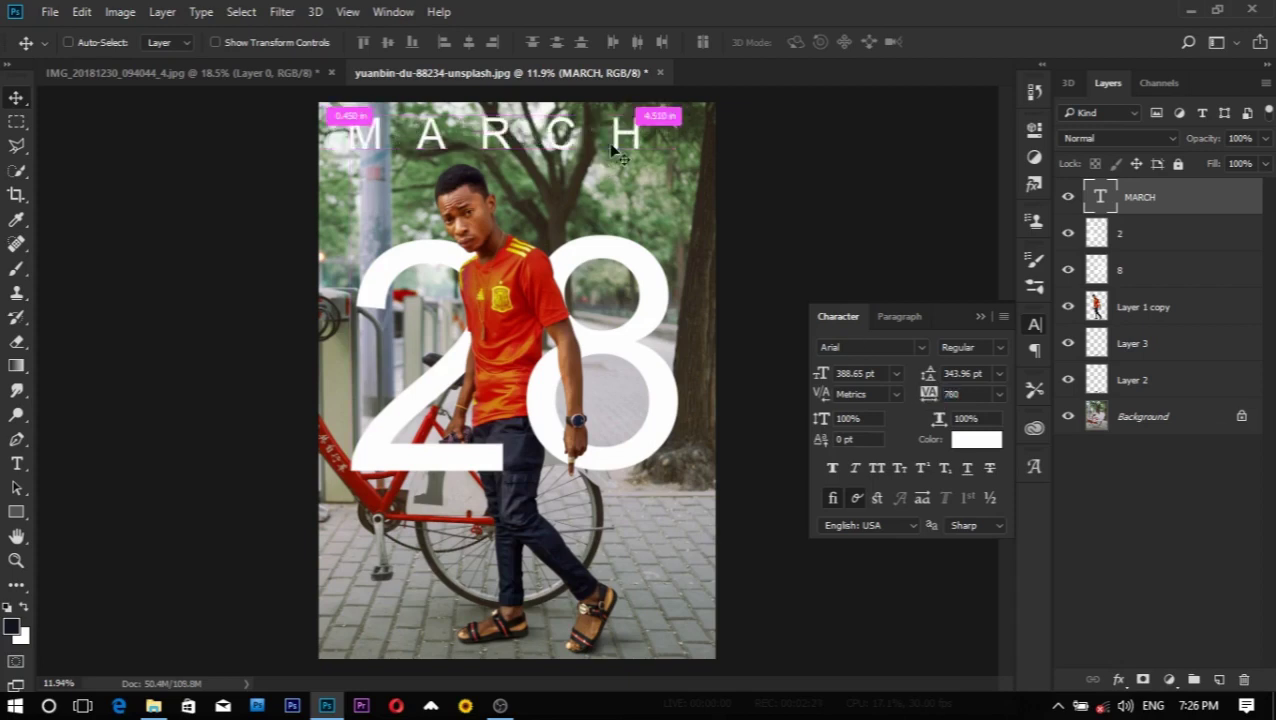
left_click_drag(678, 170, 636, 156)
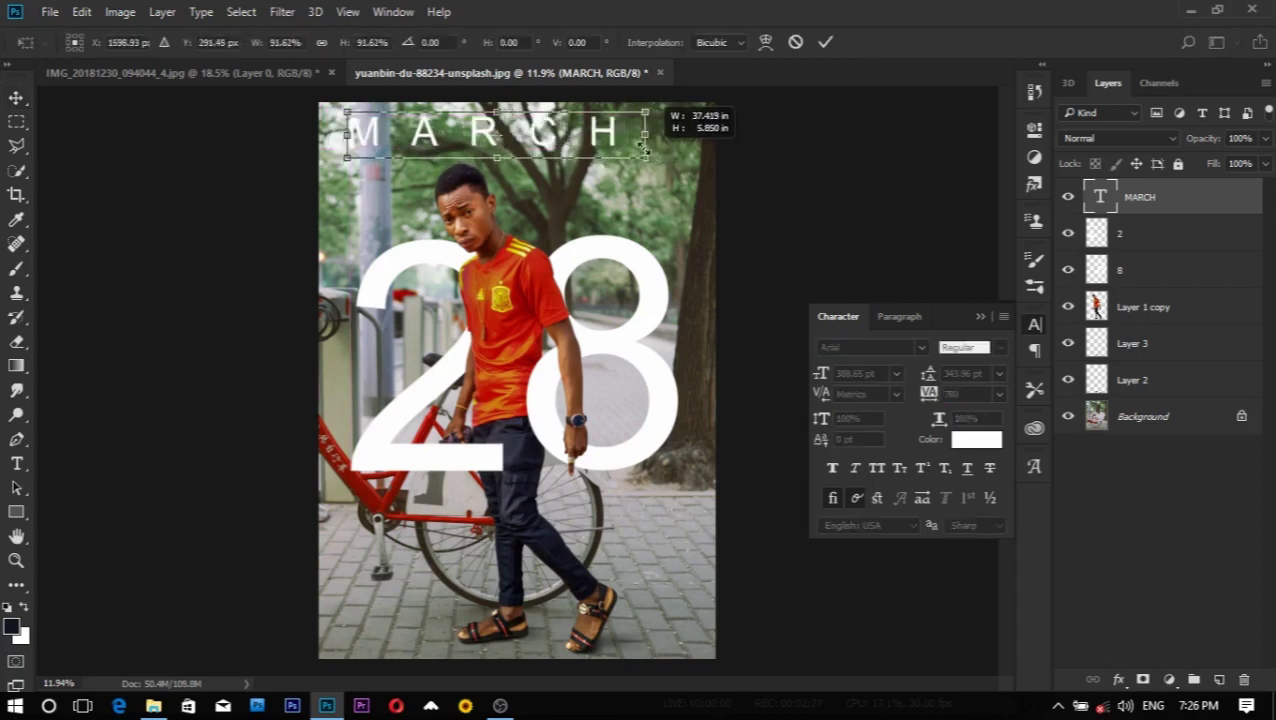
key("Return")
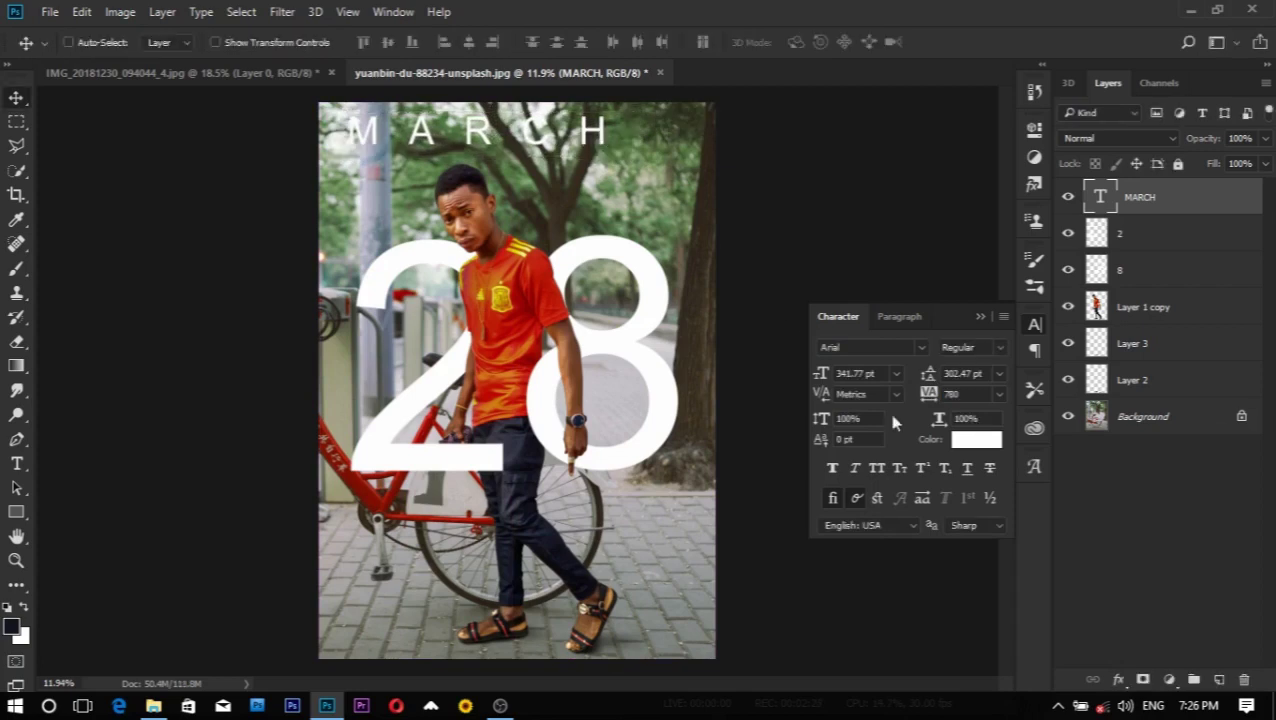
Step: Widen MARCH tracking to 1120, nudge the word slightly right, and select the Background layer
left_click_drag(930, 398, 929, 398)
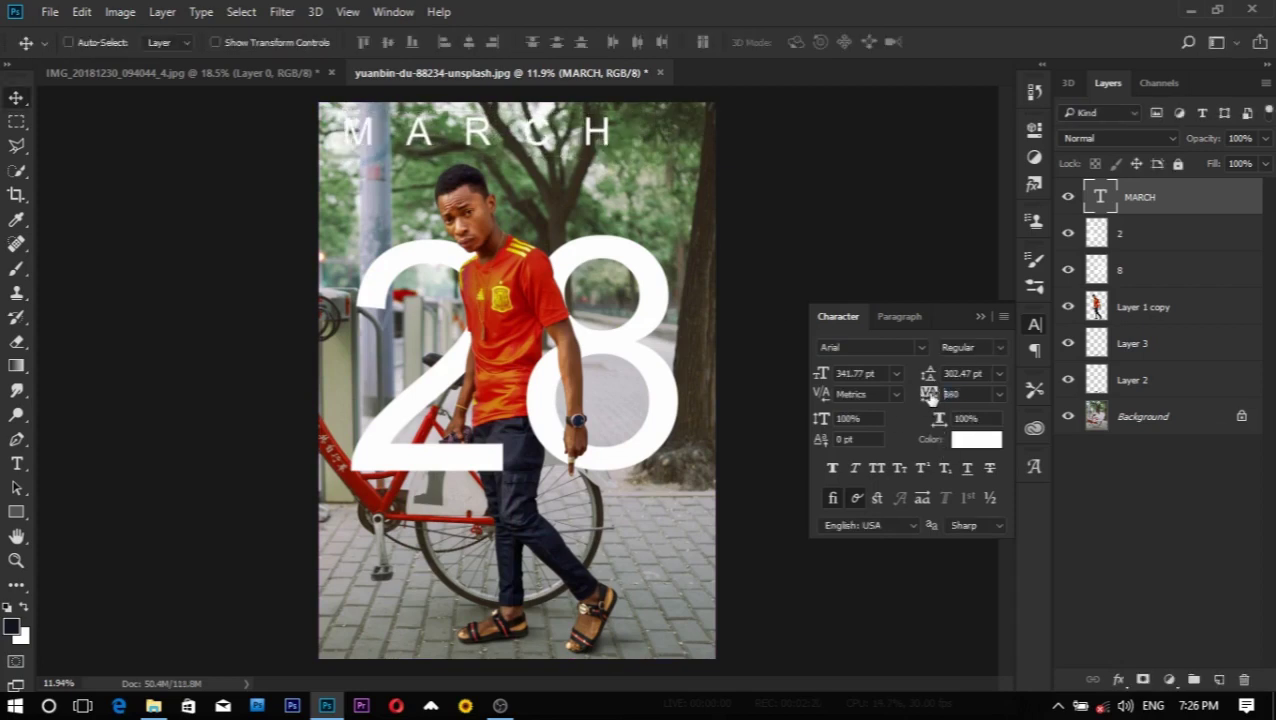
left_click_drag(560, 132, 586, 130)
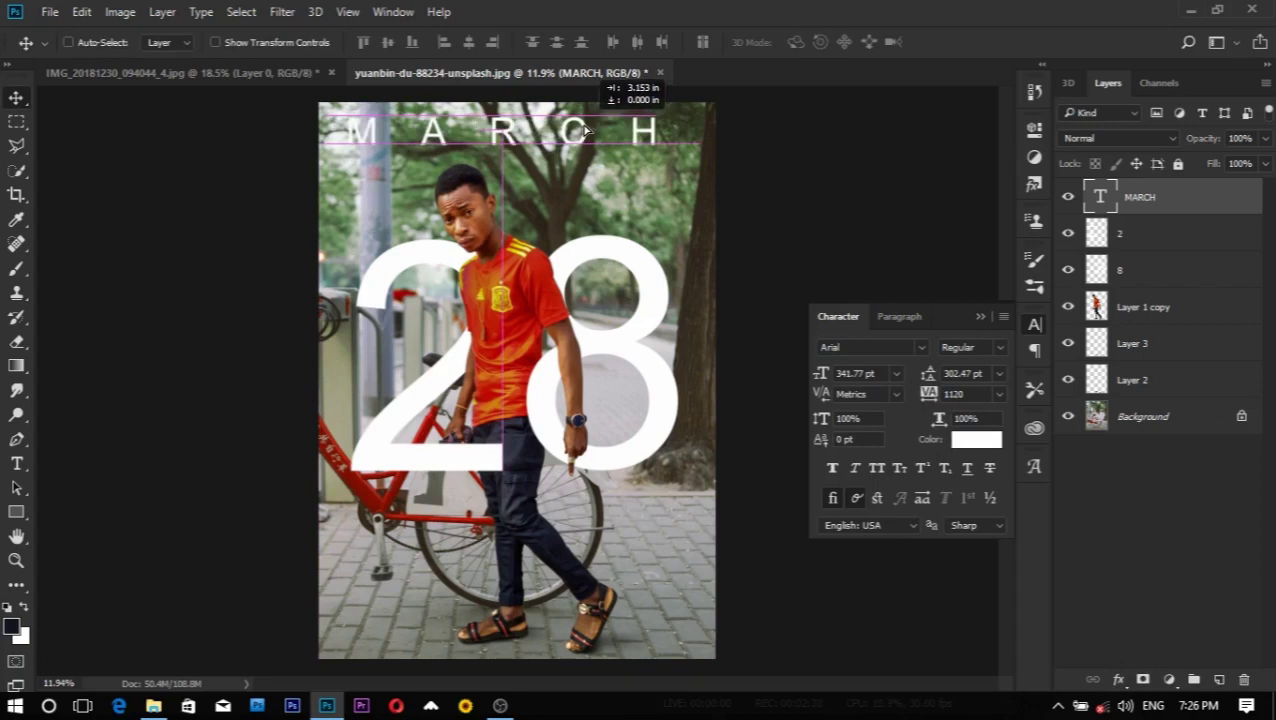
scroll(650, 194, "down", 3)
scroll(650, 194, "up", 2)
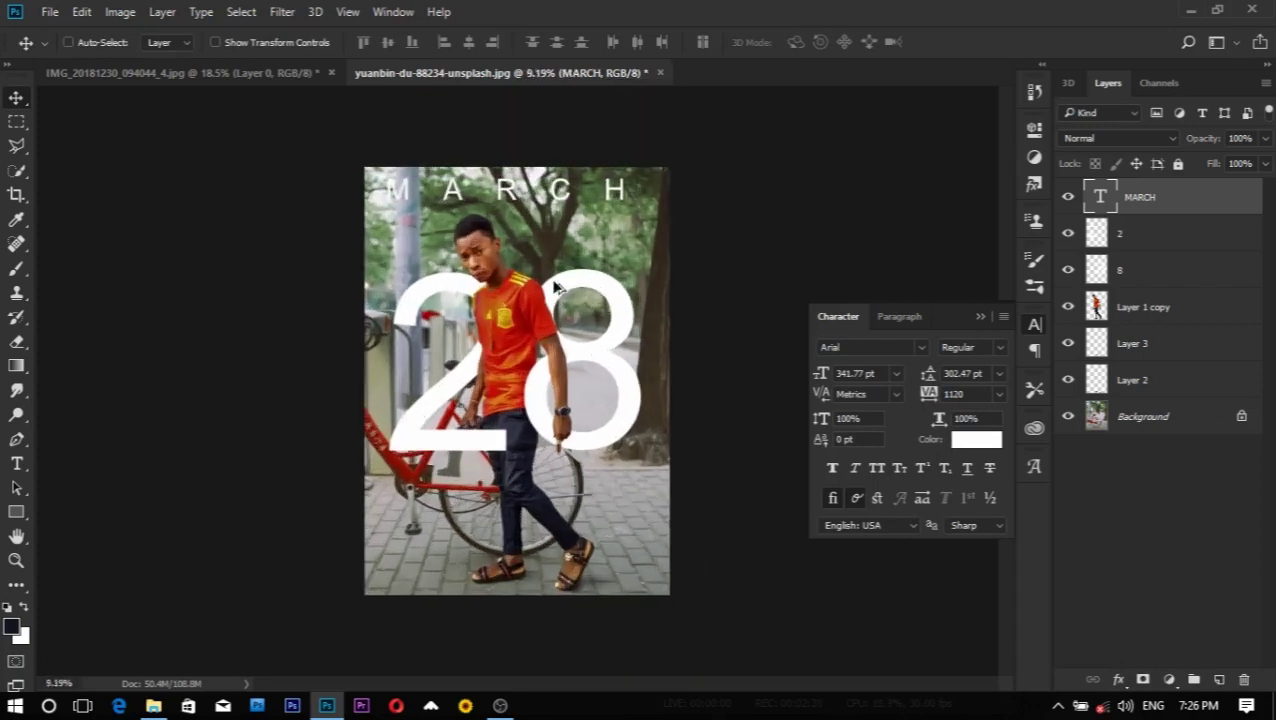
left_click(1199, 421)
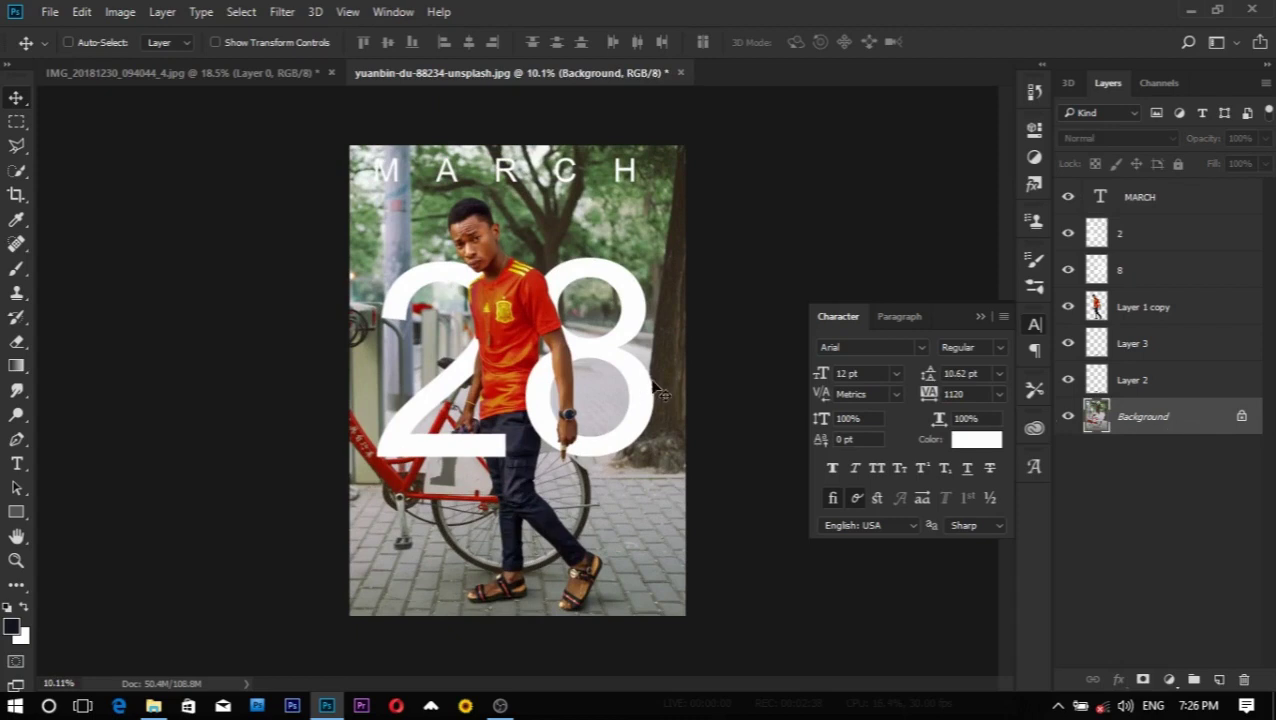
Step: Apply Curves to the Background photo, mapping input 146 to output 106 with black point 23
left_click(120, 11)
mouse_move(148, 60)
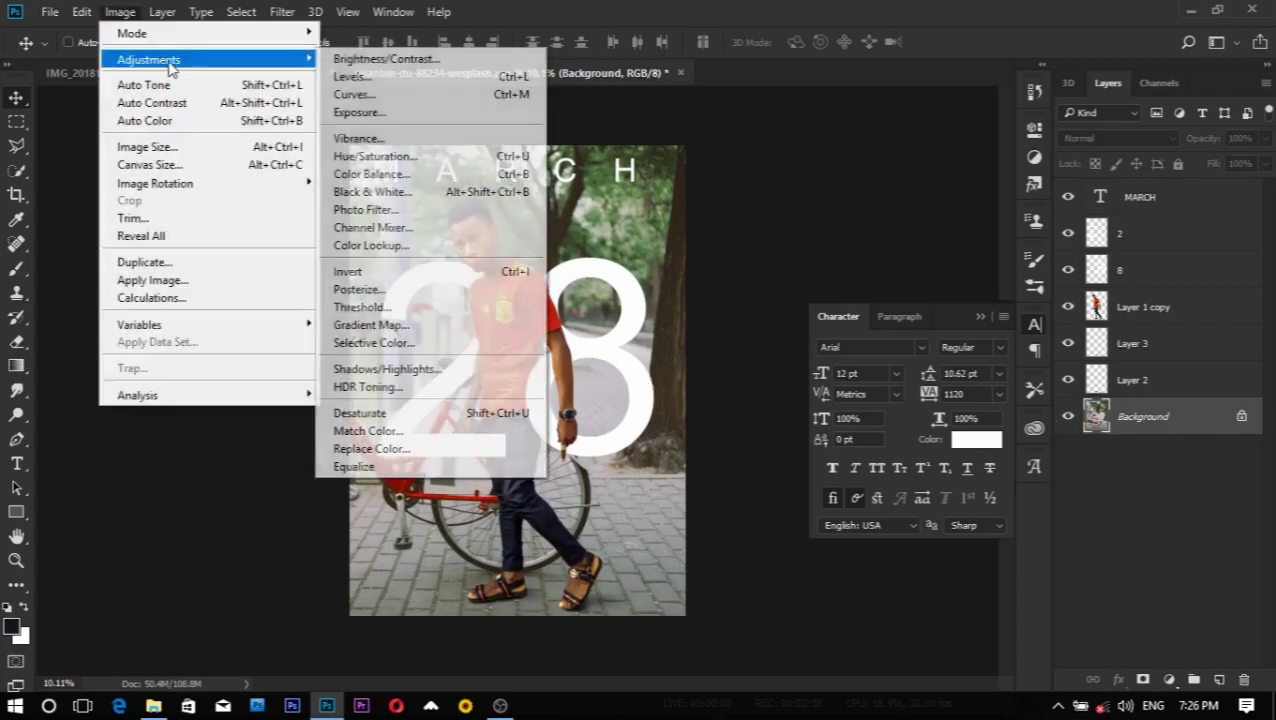
left_click(400, 94)
left_click_drag(872, 339, 889, 354)
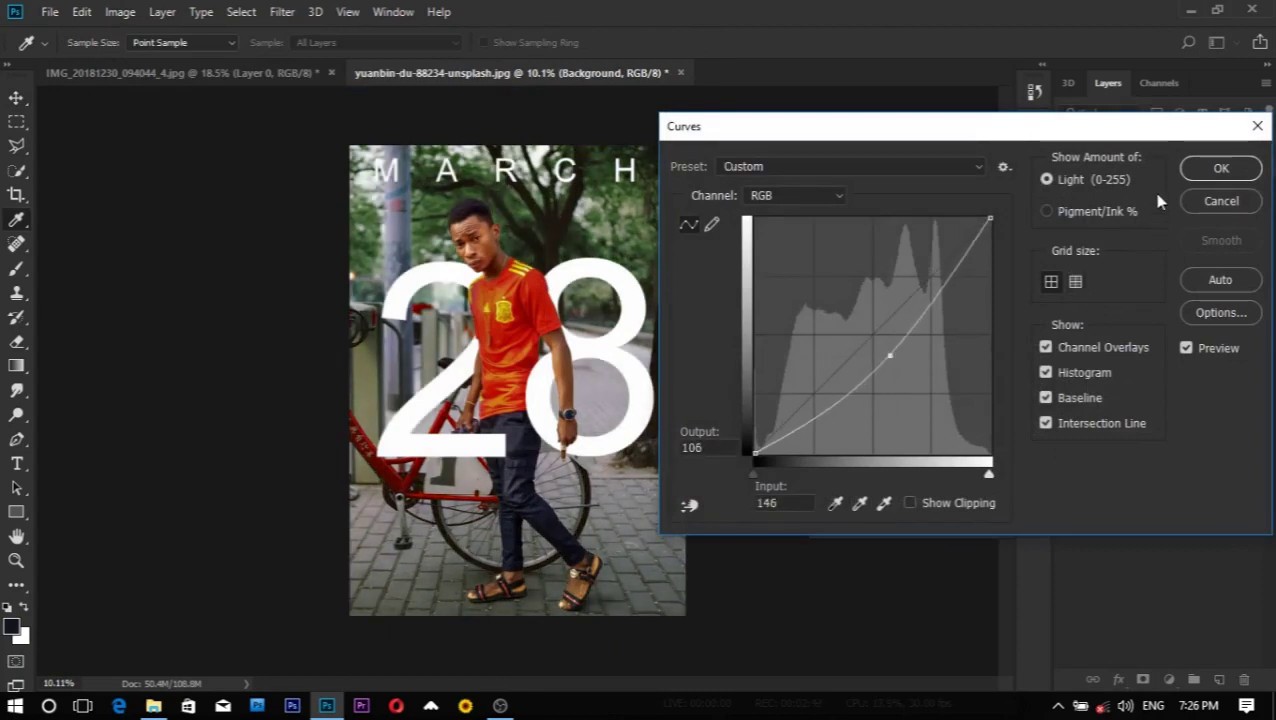
left_click_drag(753, 481, 774, 470)
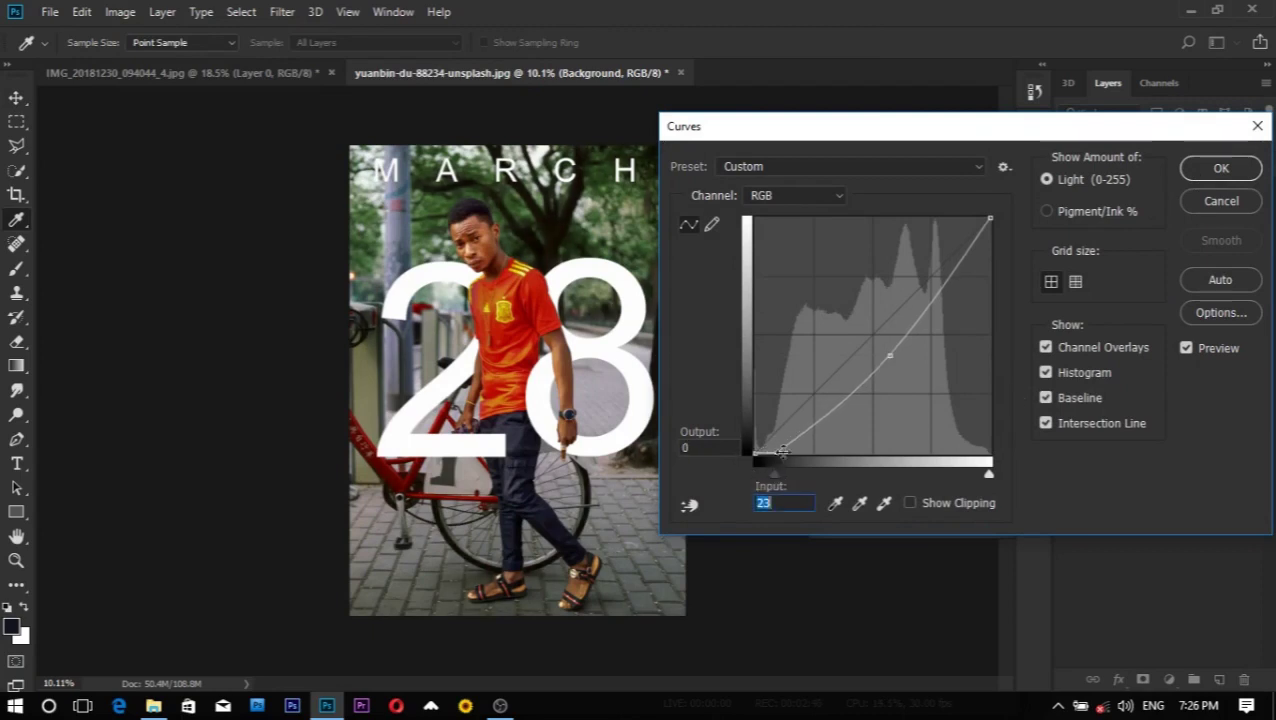
left_click(1218, 170)
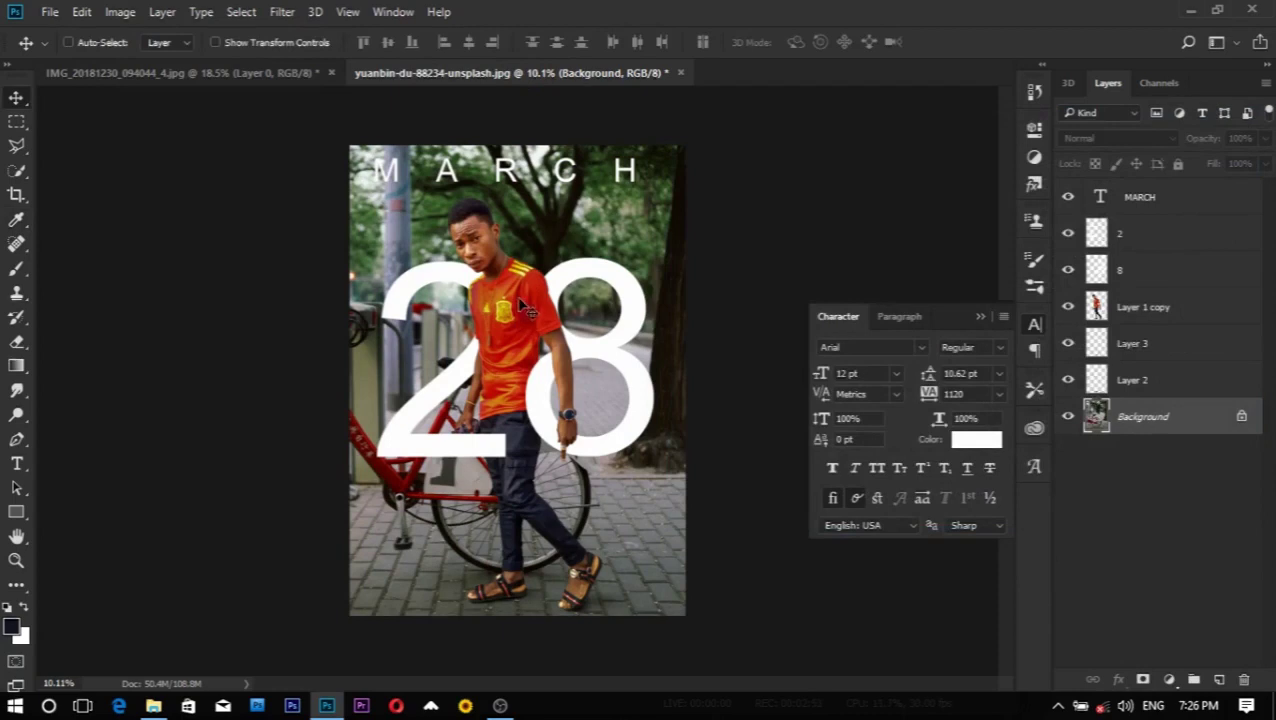
Step: Open the 2 layer's Layer Style, try a white Inner Glow, then turn it off
scroll(520, 293, "up", 1)
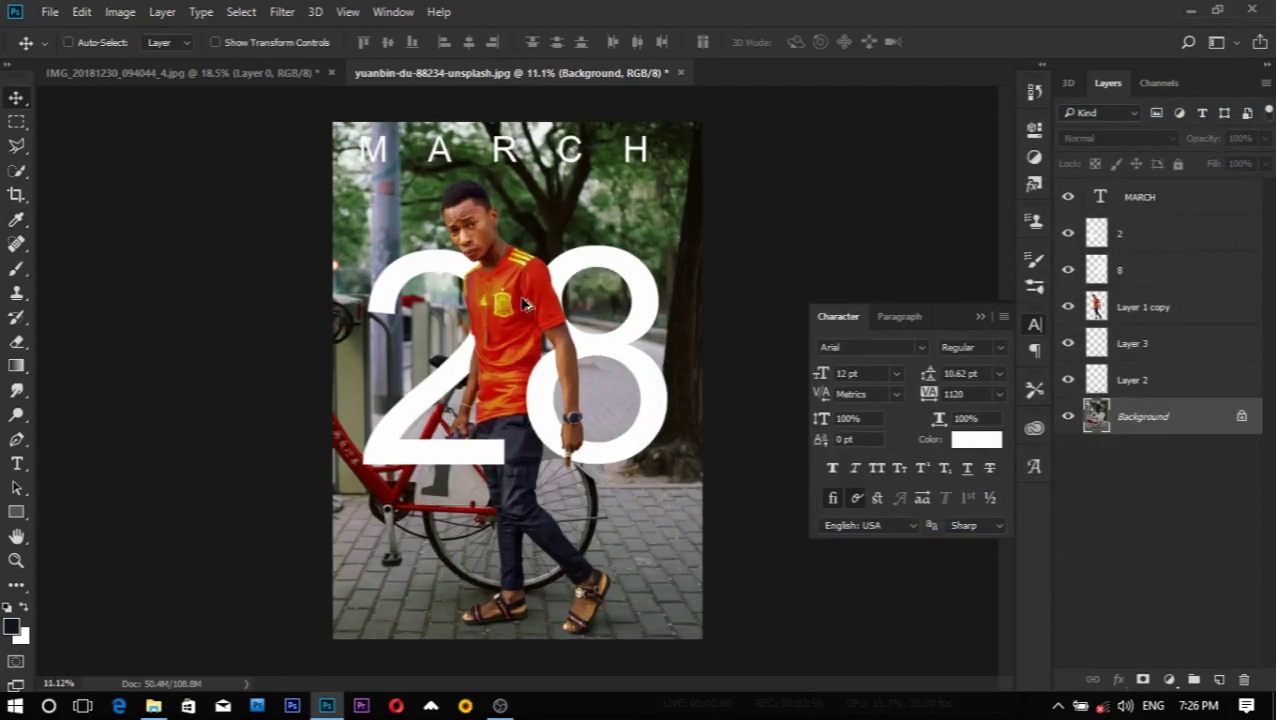
left_click(1156, 204)
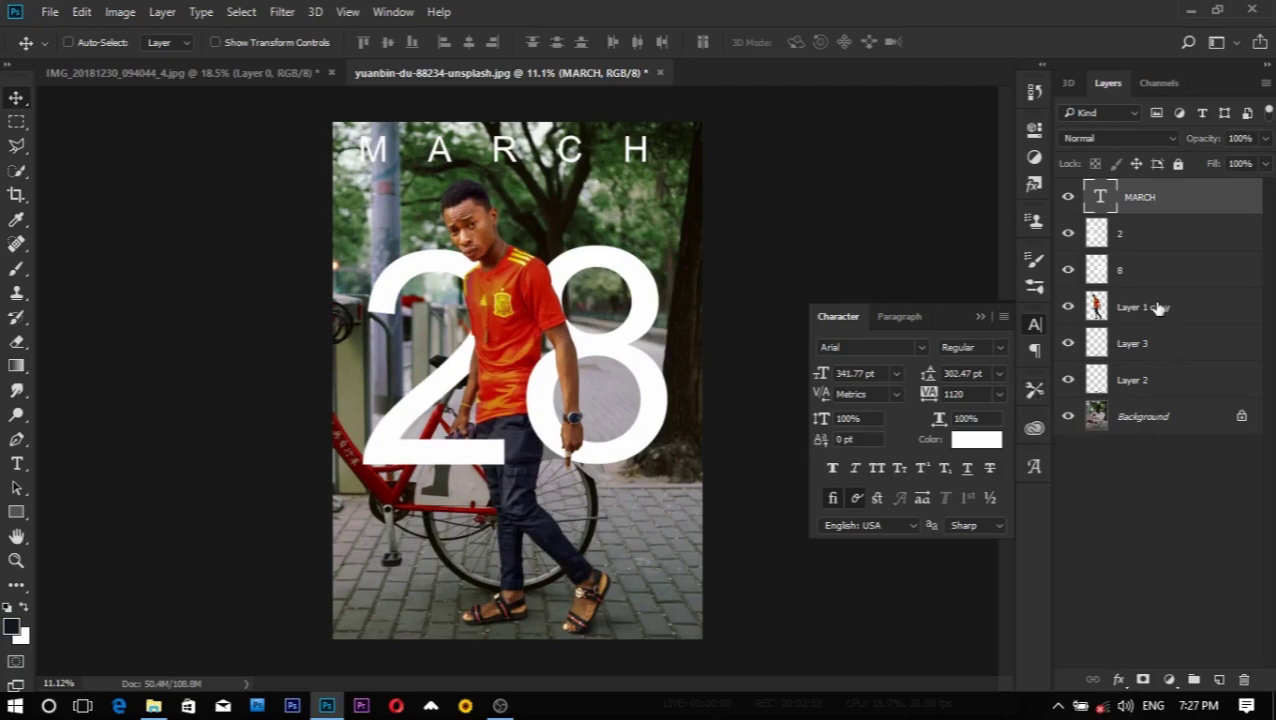
double_click(1216, 240)
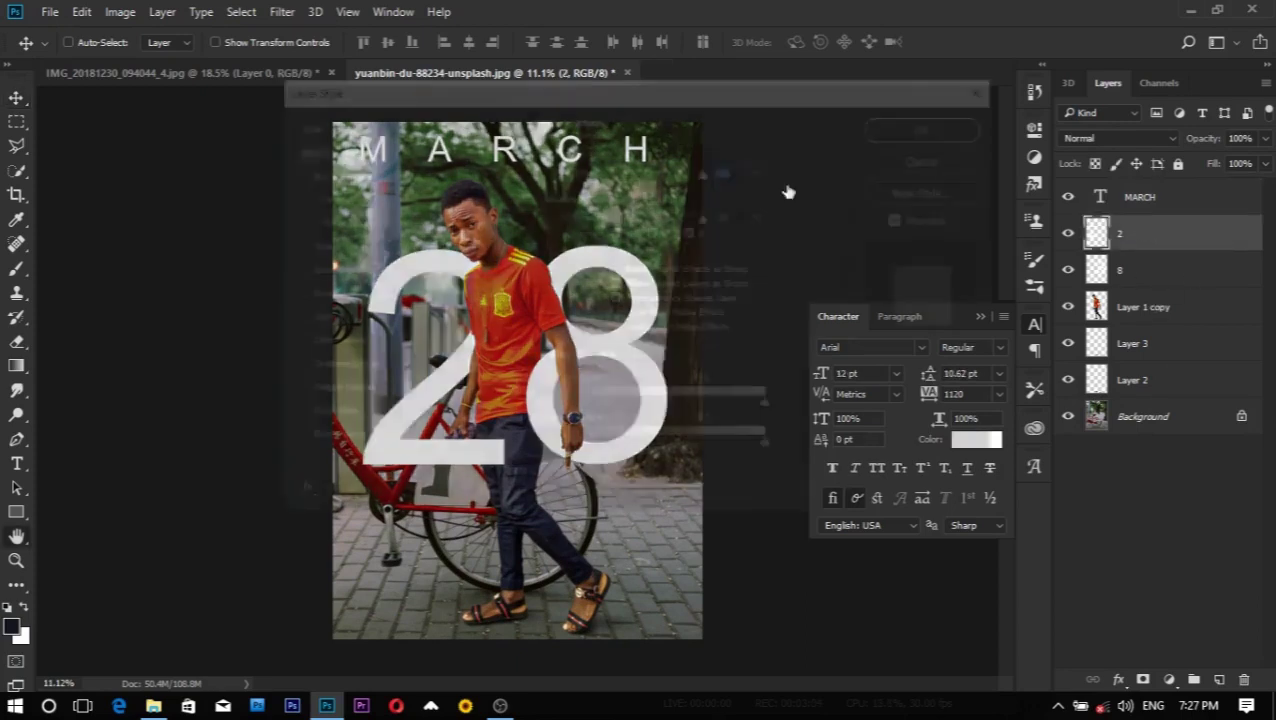
left_click_drag(660, 94, 985, 128)
left_click(632, 340)
left_click(663, 337)
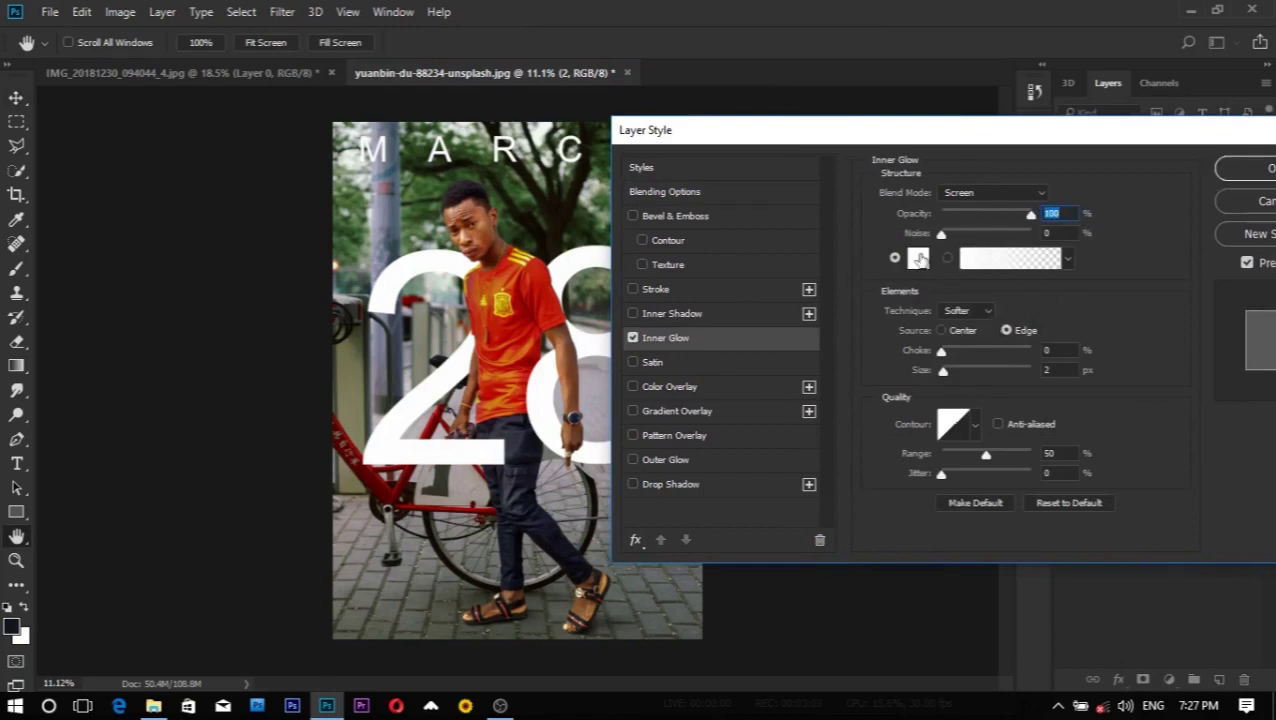
left_click(918, 258)
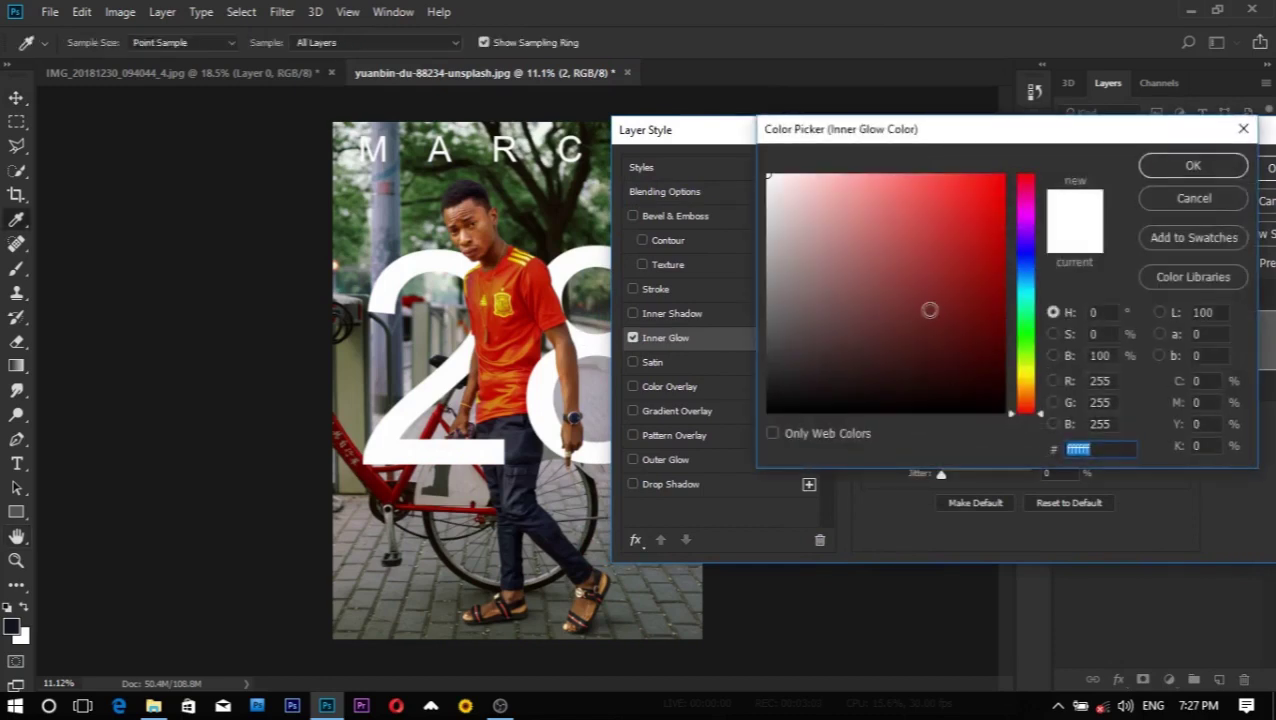
left_click(1190, 199)
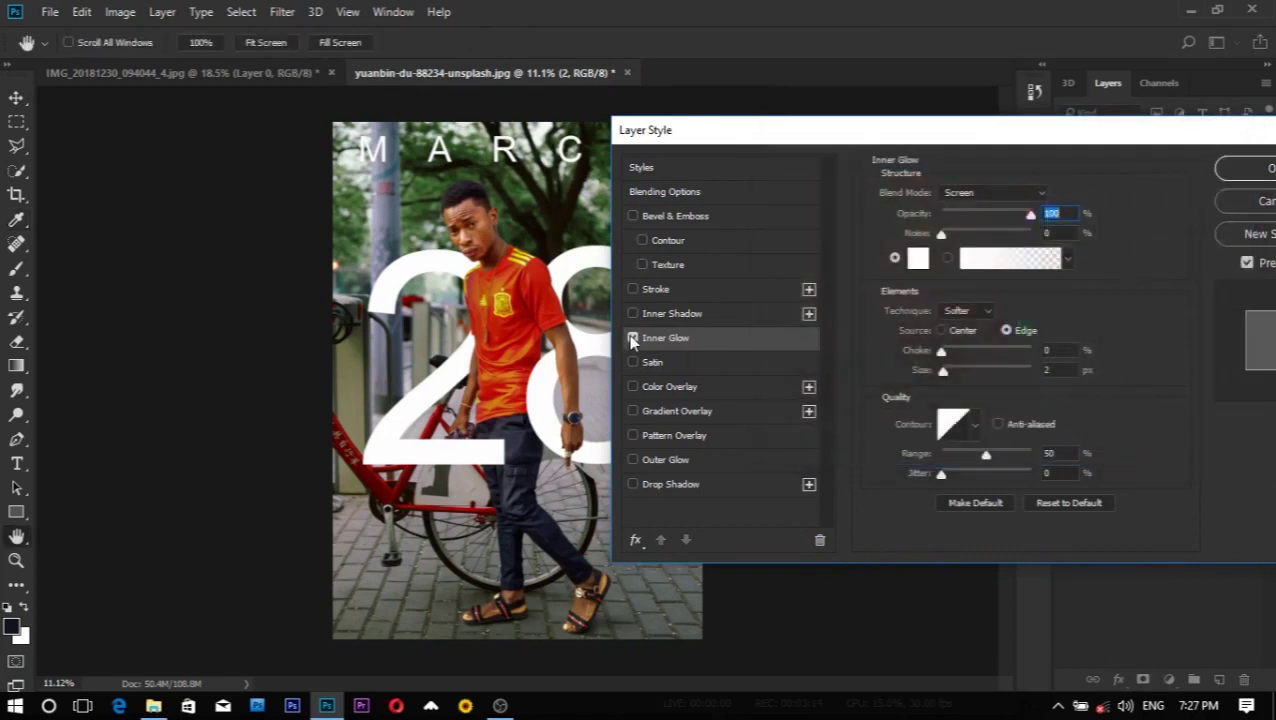
left_click(632, 338)
Step: Add an Inner Shadow with 100% opacity, 90° angle, 5 px distance and 30 px size
left_click(632, 313)
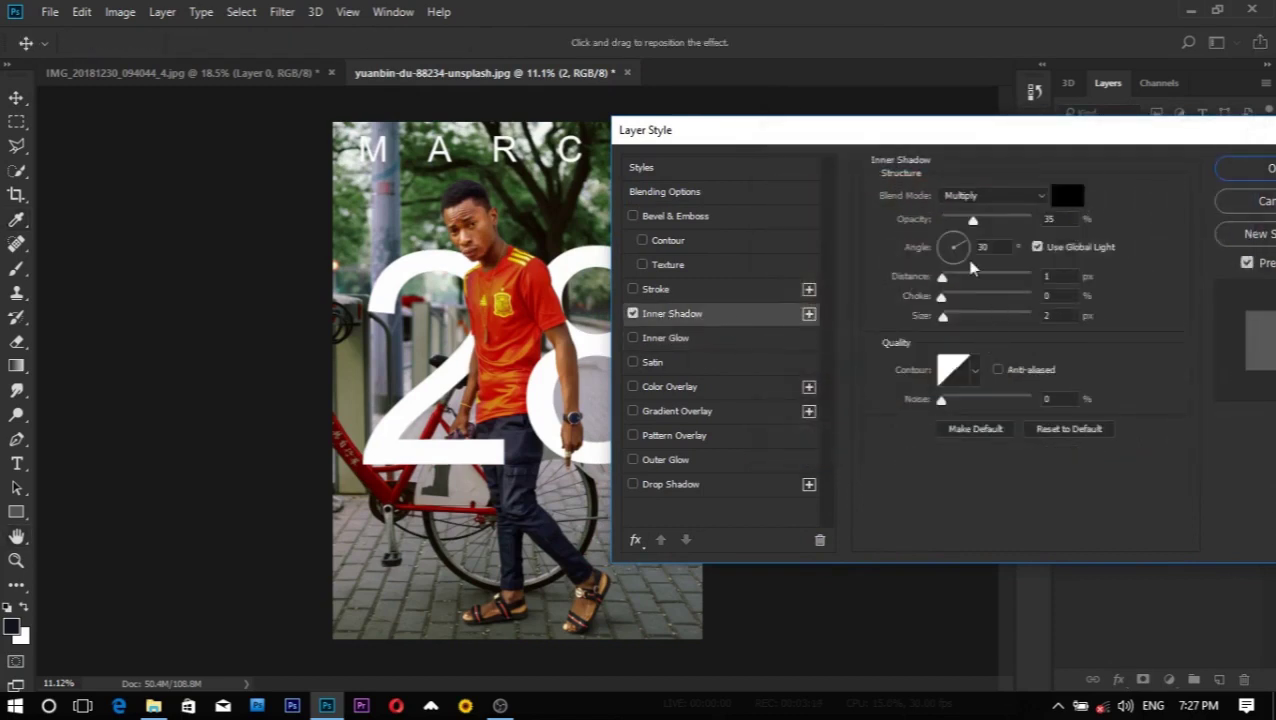
left_click_drag(974, 222, 1068, 218)
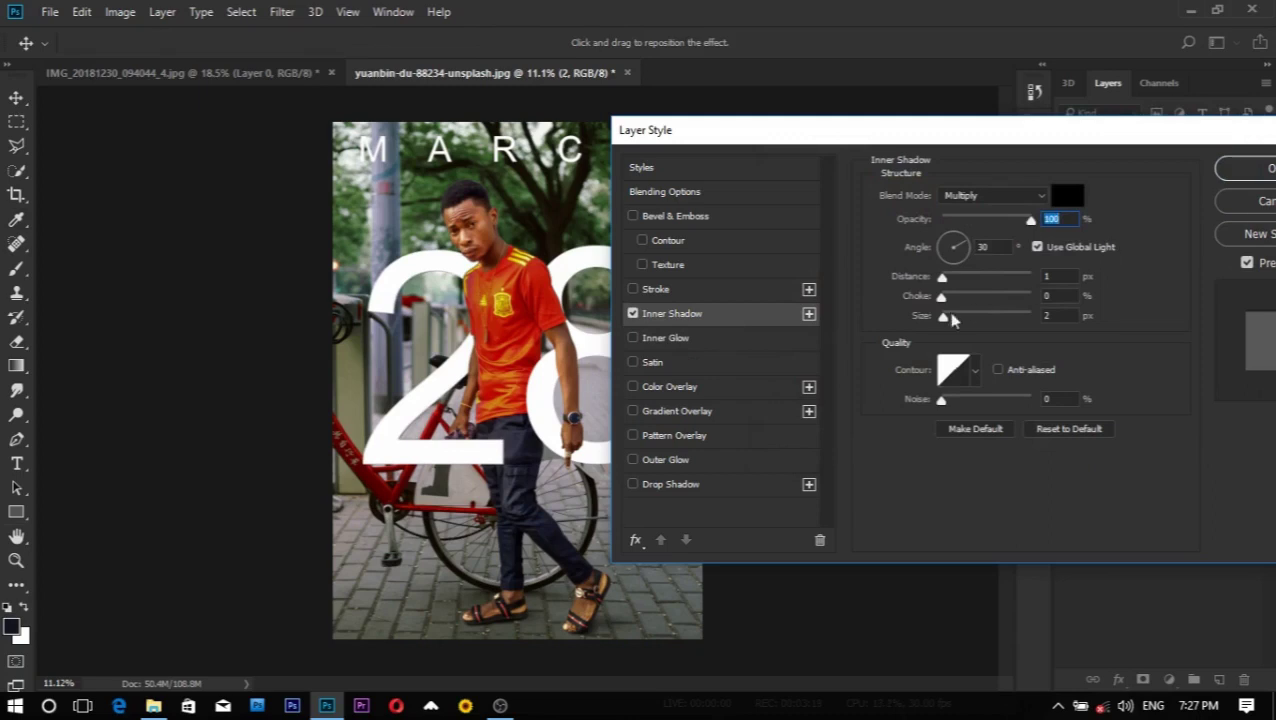
mouse_move(942, 277)
left_mouse_down()
mouse_move(1030, 278)
mouse_move(978, 288)
mouse_move(957, 218)
left_mouse_up()
left_click_drag(973, 283, 966, 286)
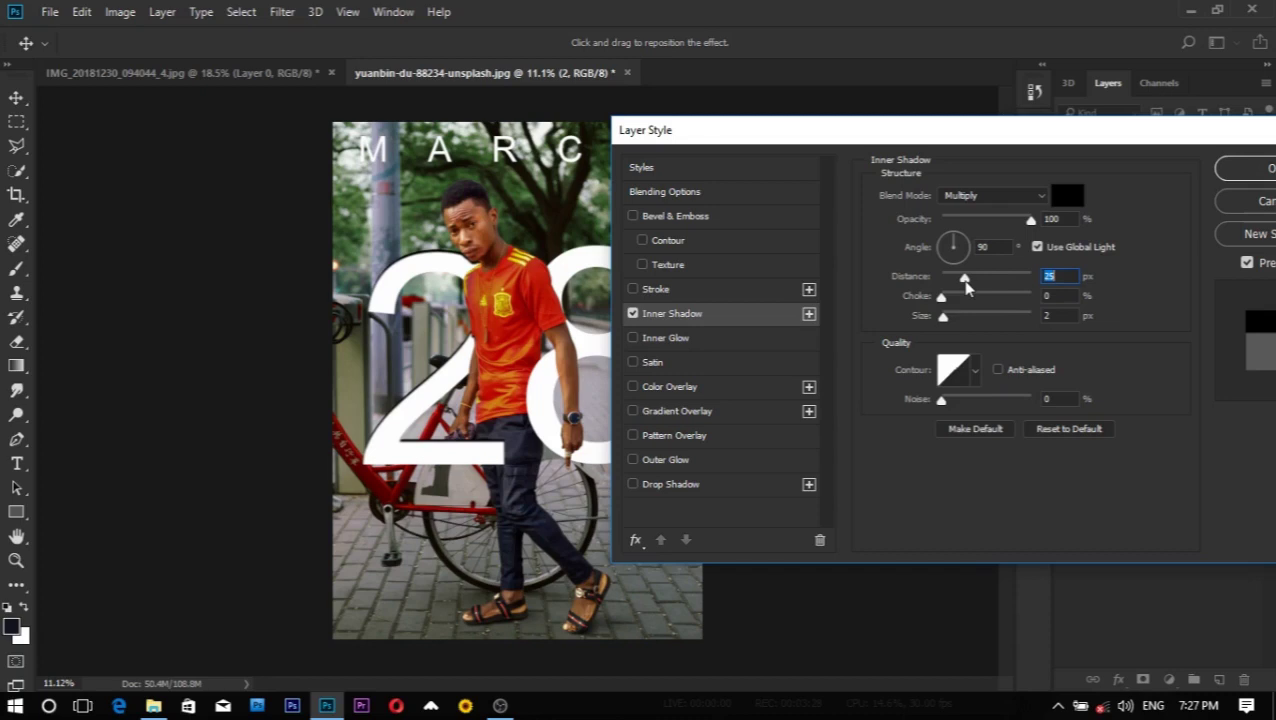
mouse_move(943, 317)
left_mouse_down()
mouse_move(963, 320)
mouse_move(946, 287)
left_mouse_up()
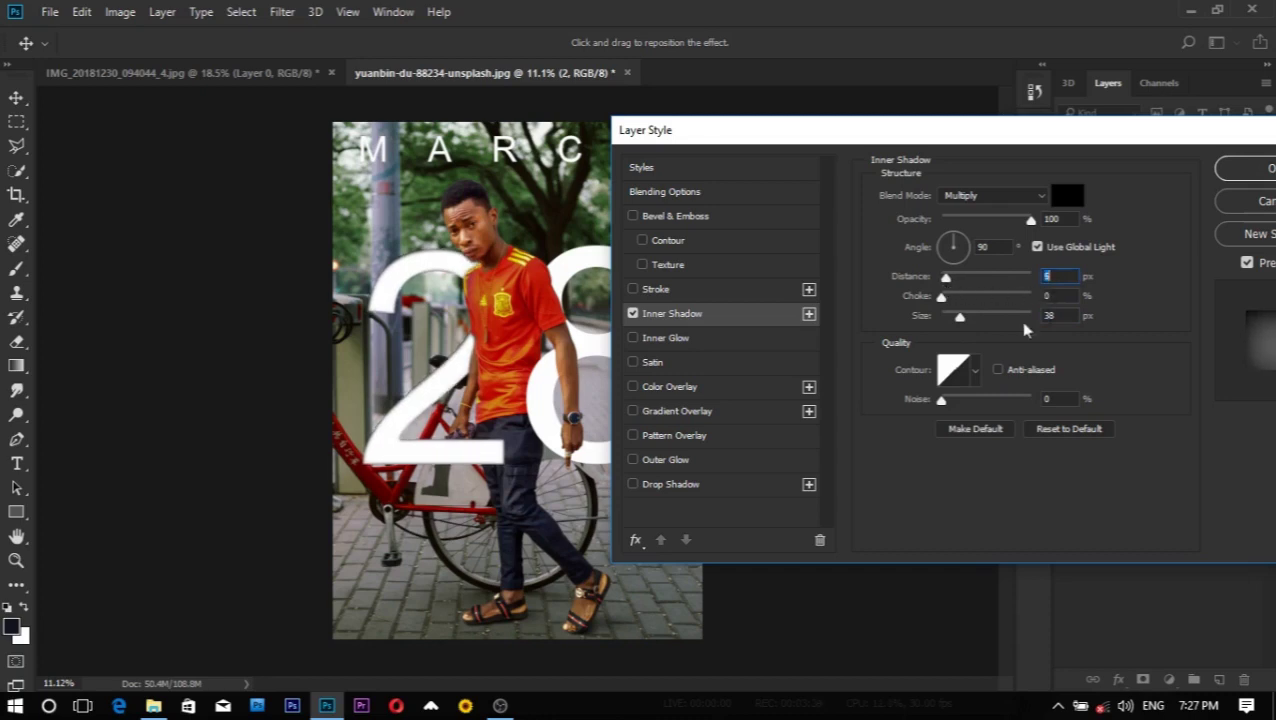
key("Tab")
key("Tab")
type("30")
left_click(1236, 172)
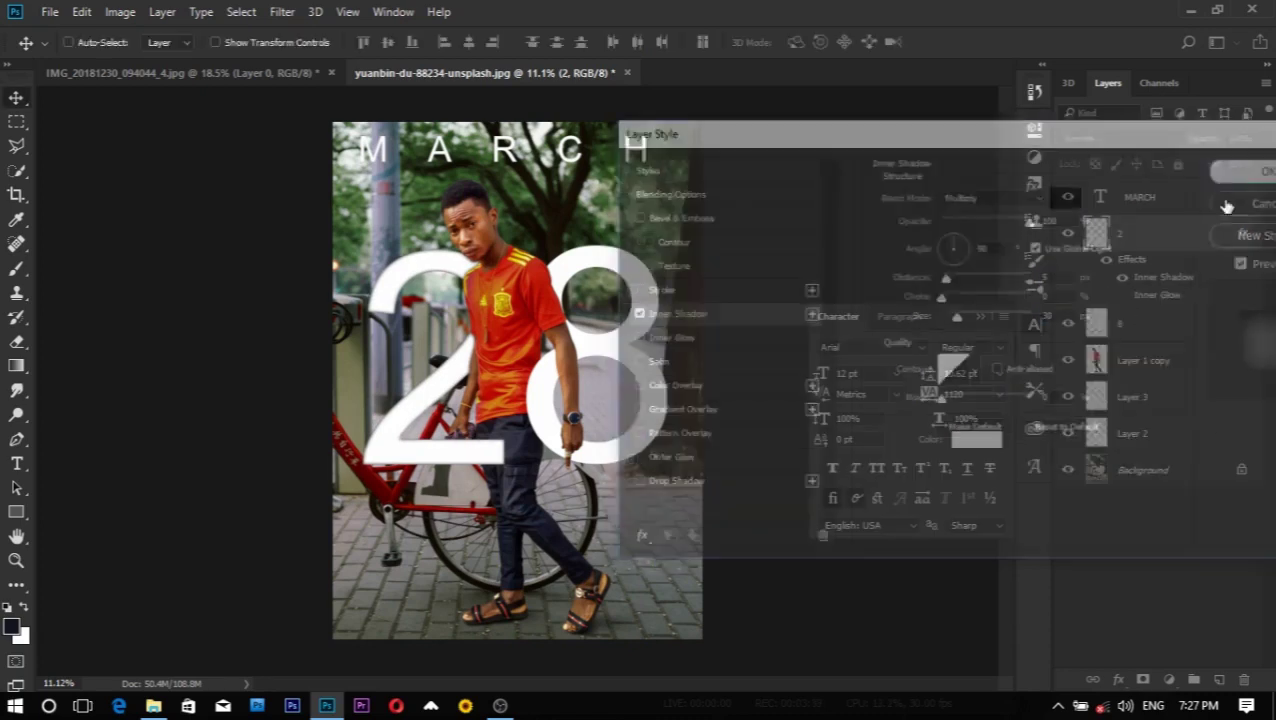
left_click(1257, 235)
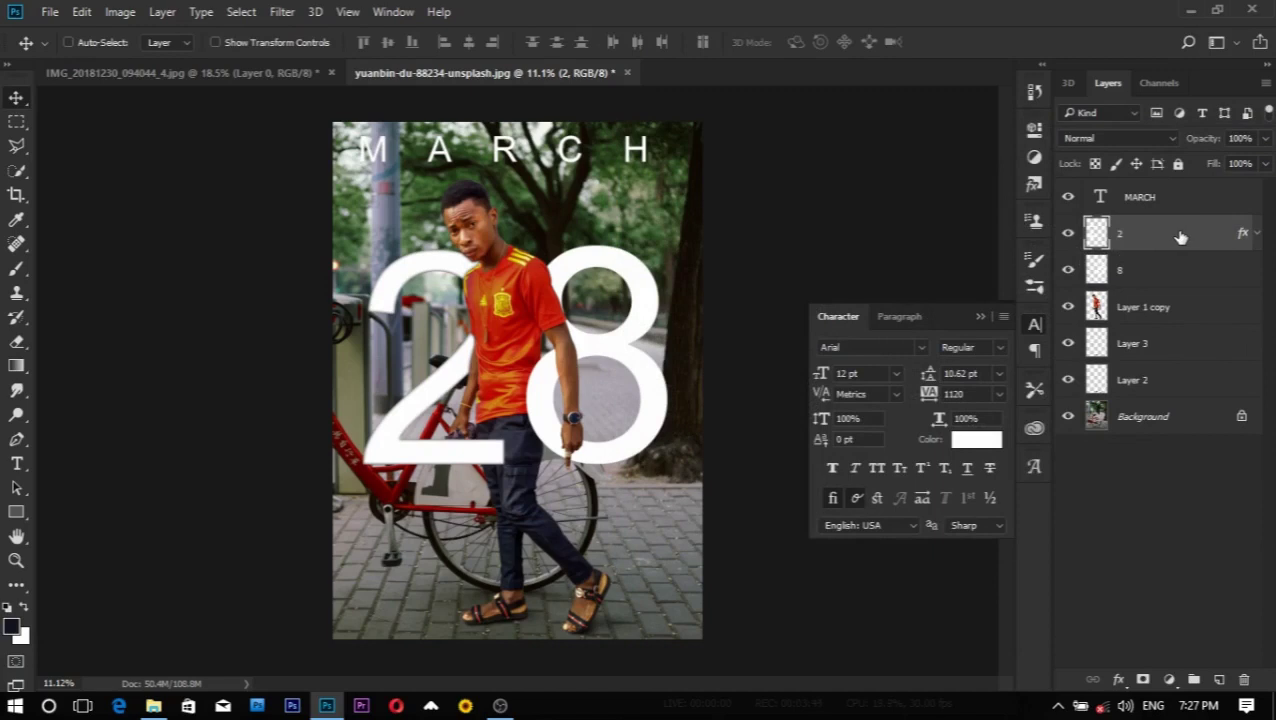
Step: Copy the 2 layer's style and paste it onto the 8 layer
right_click(1181, 237)
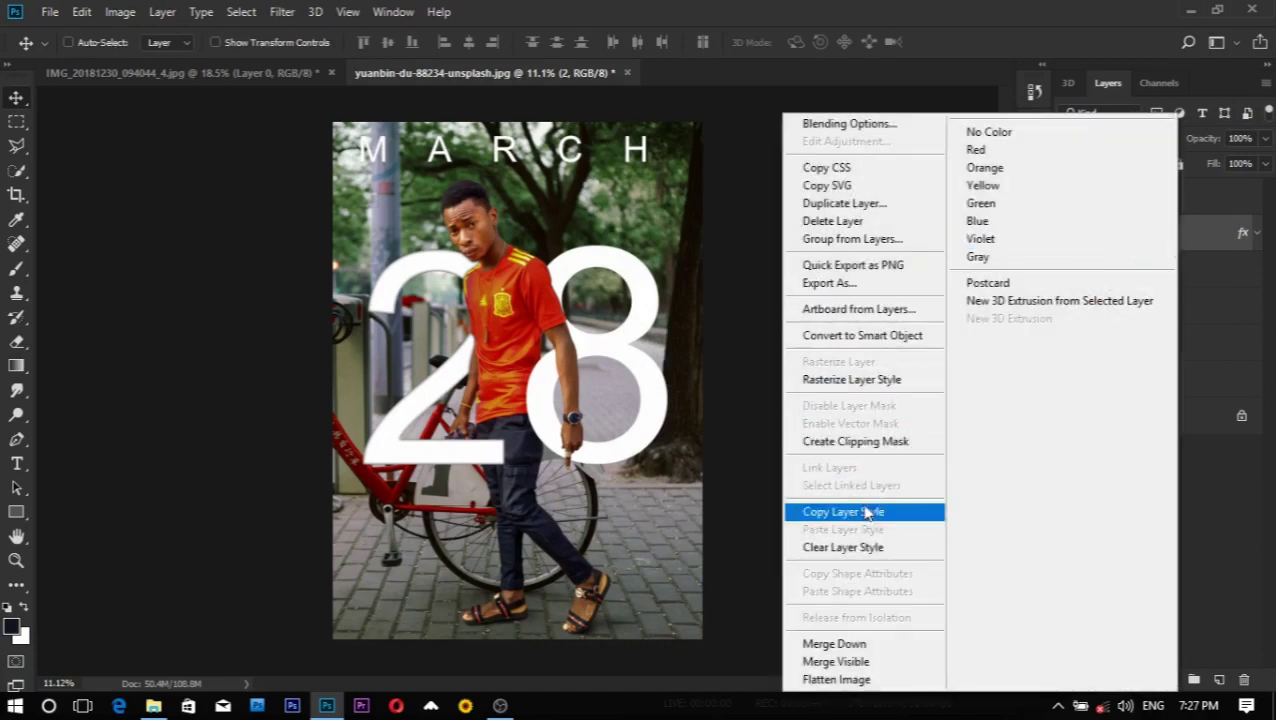
left_click(866, 512)
left_click(1190, 270)
right_click(1190, 270)
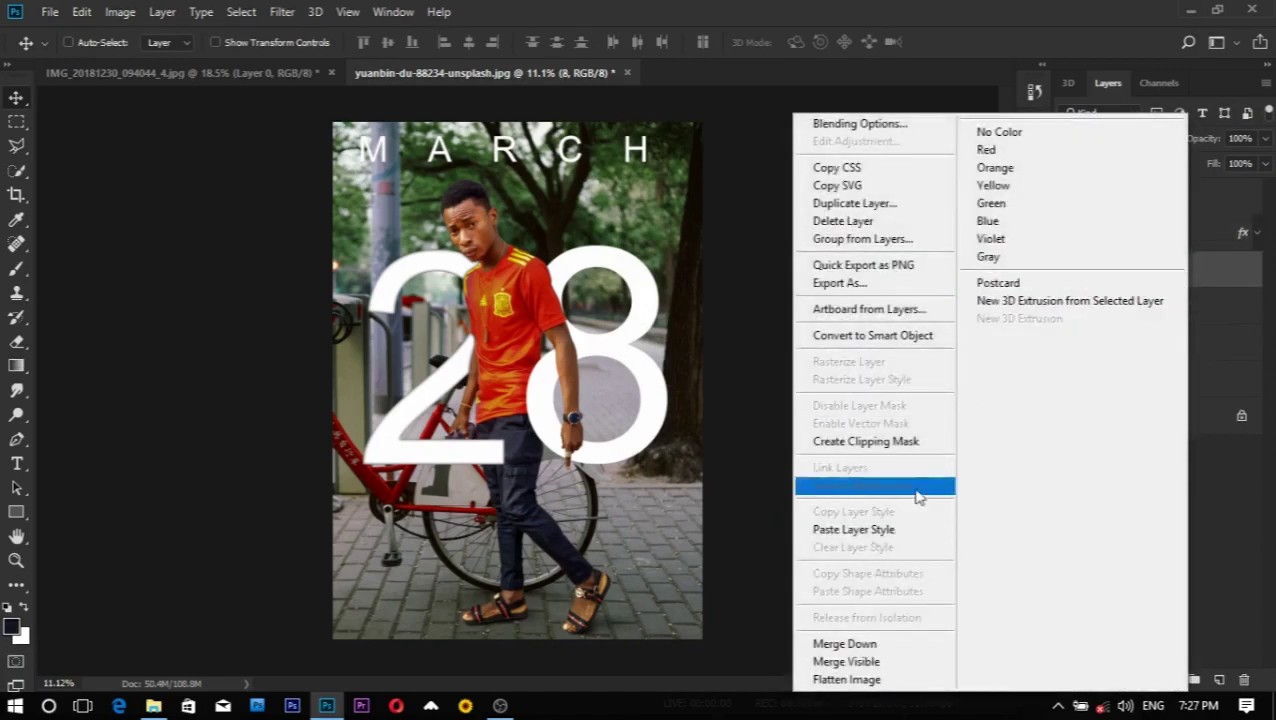
left_click(917, 529)
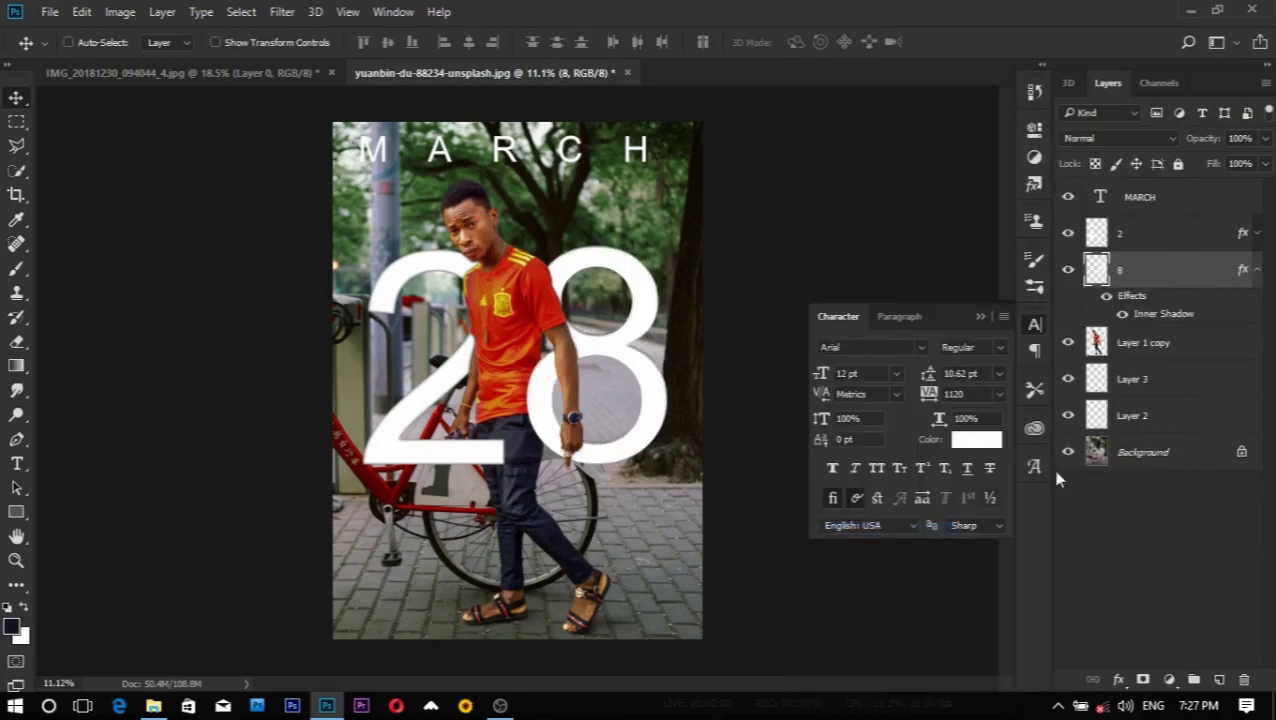
left_click(1257, 270)
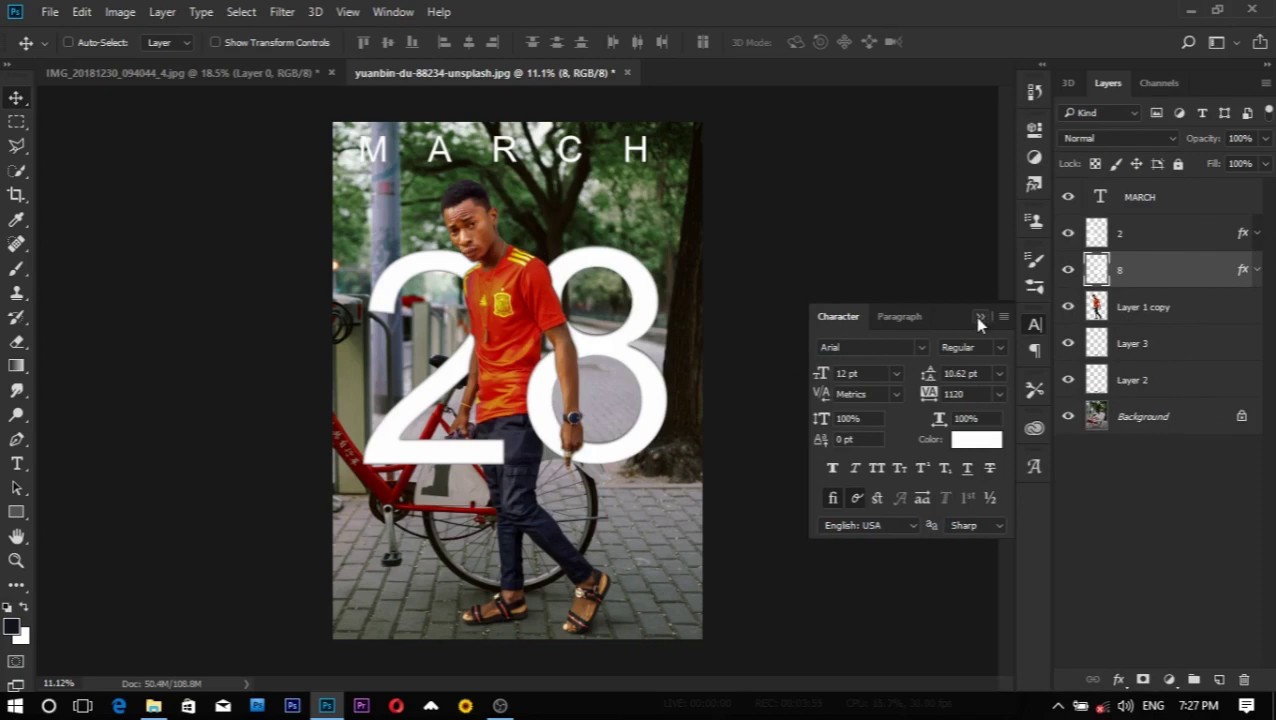
Step: Collapse the Character panel and start a new text layer on the photo
left_click(979, 317)
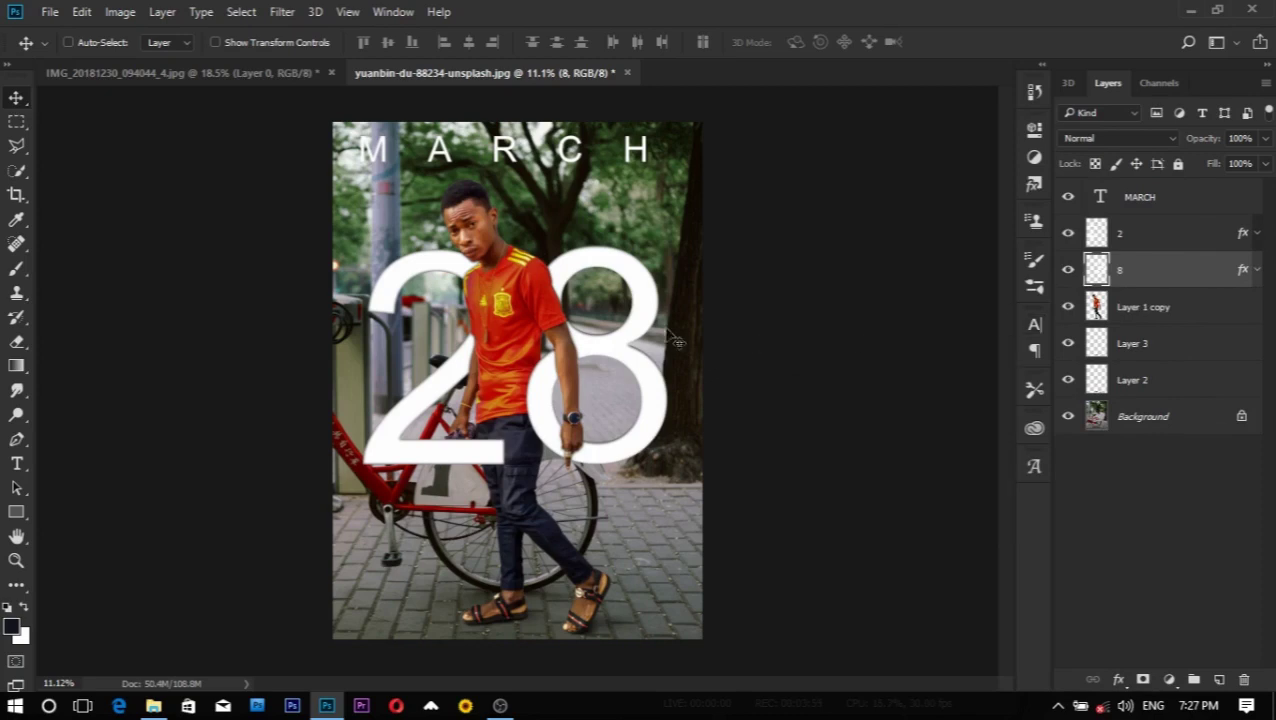
left_click(17, 463)
left_click(372, 595)
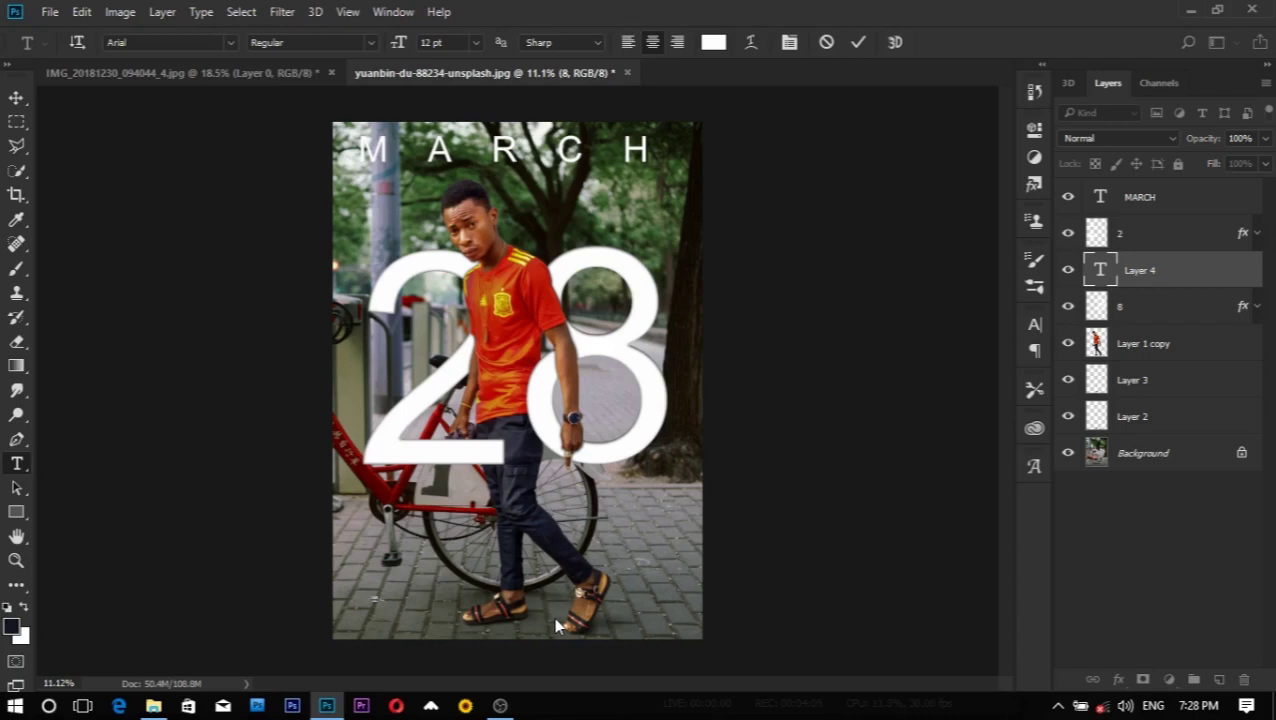
Step: Commit the Happy Birthday text and scale it up across the lower photo
left_click(1199, 272)
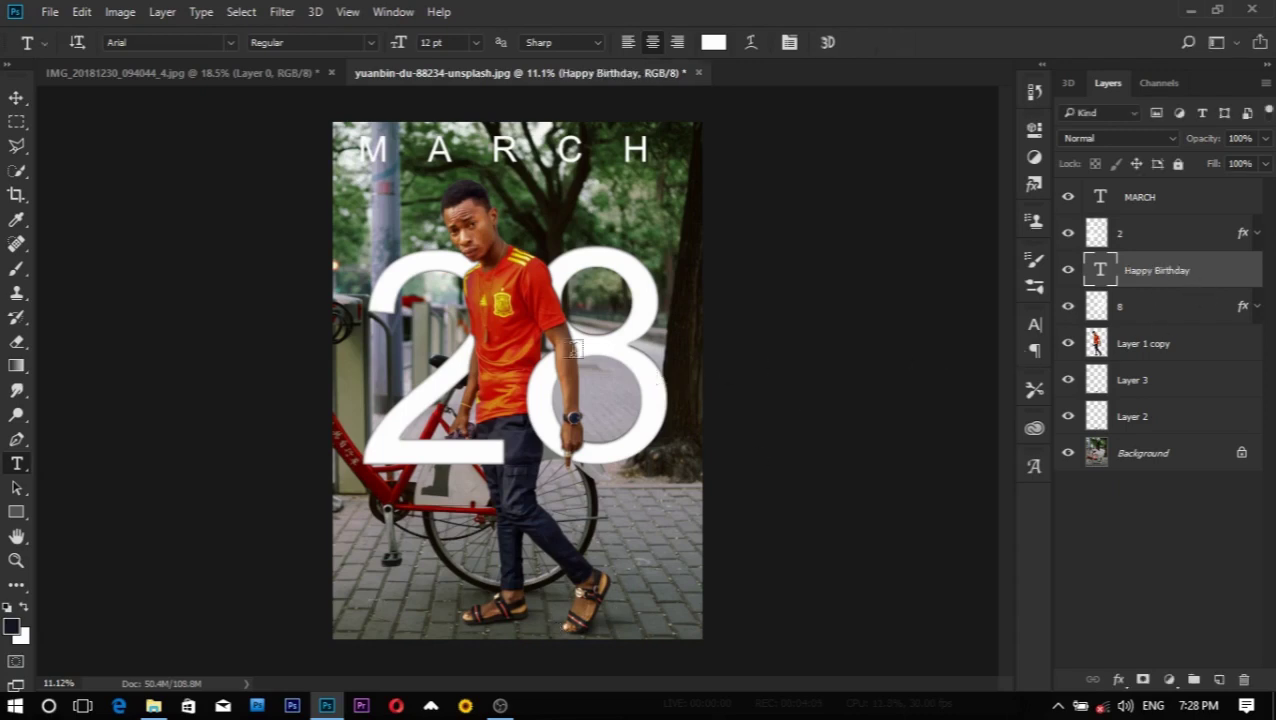
key("v")
key("ctrl+t")
left_click_drag(387, 594, 650, 345)
key("Return")
Step: Set Happy Birthday in the Pristina font with tracking 0
left_click(1034, 326)
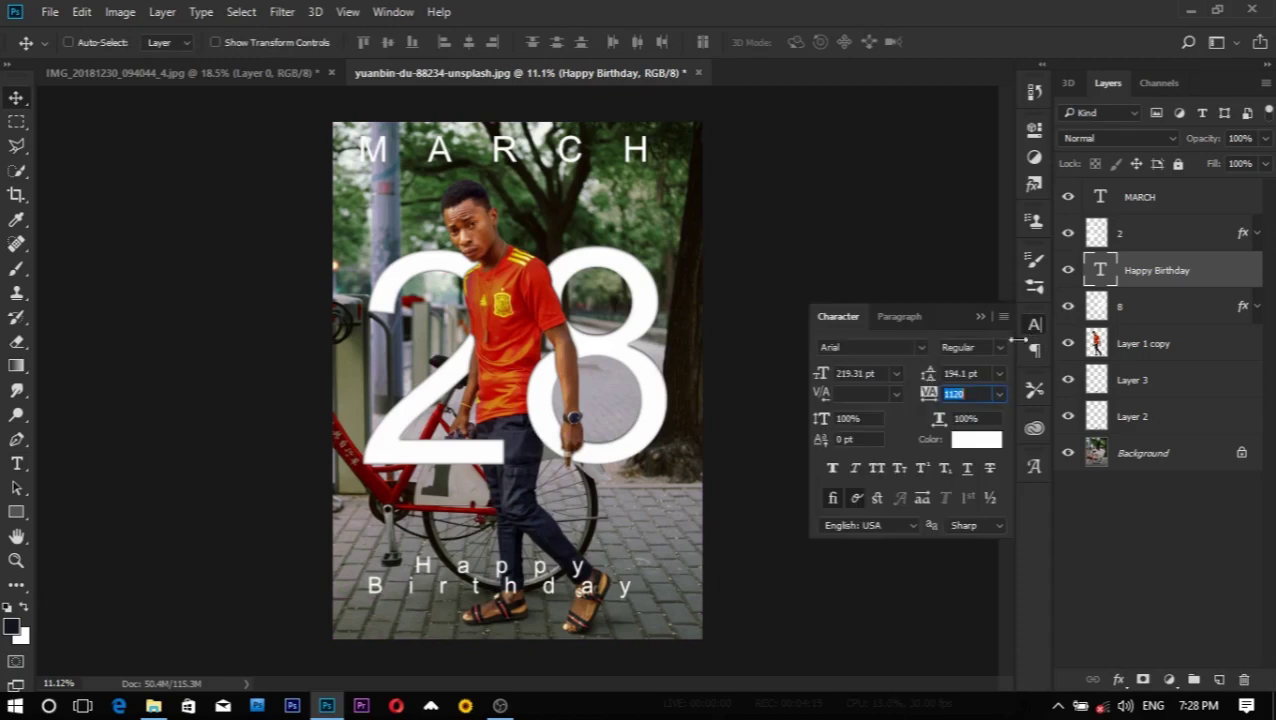
left_click(921, 348)
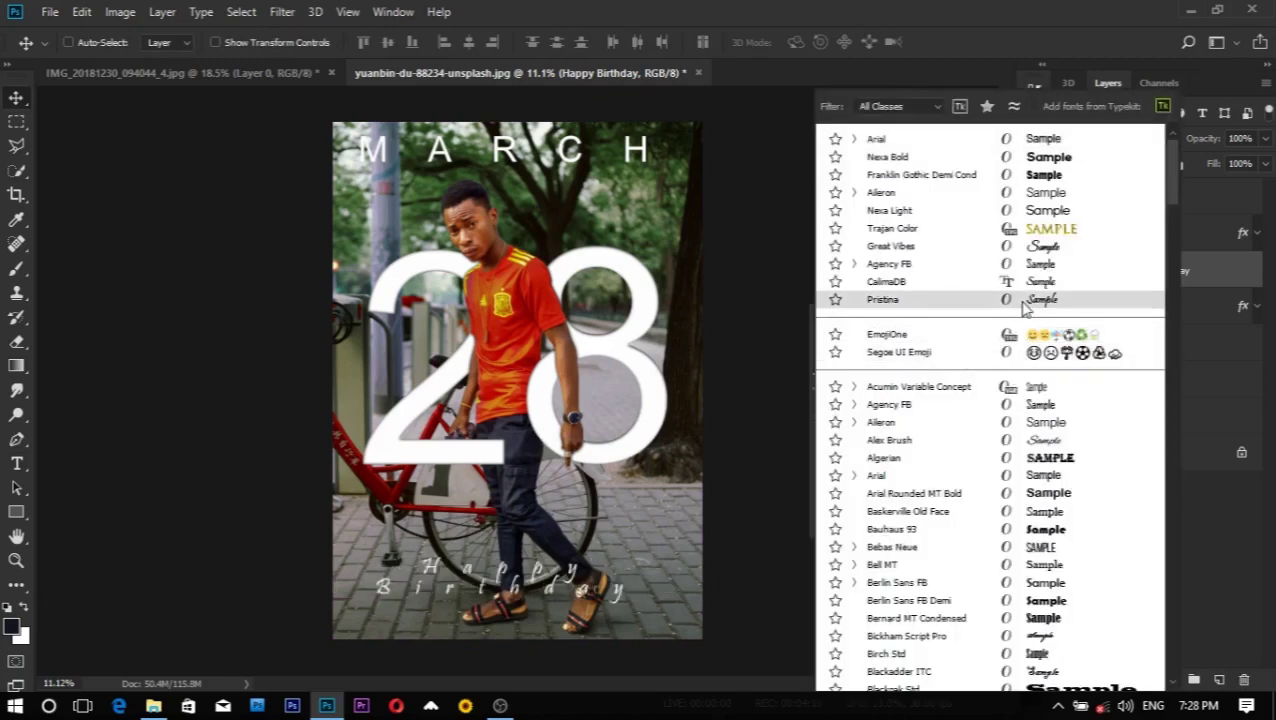
left_click(1024, 300)
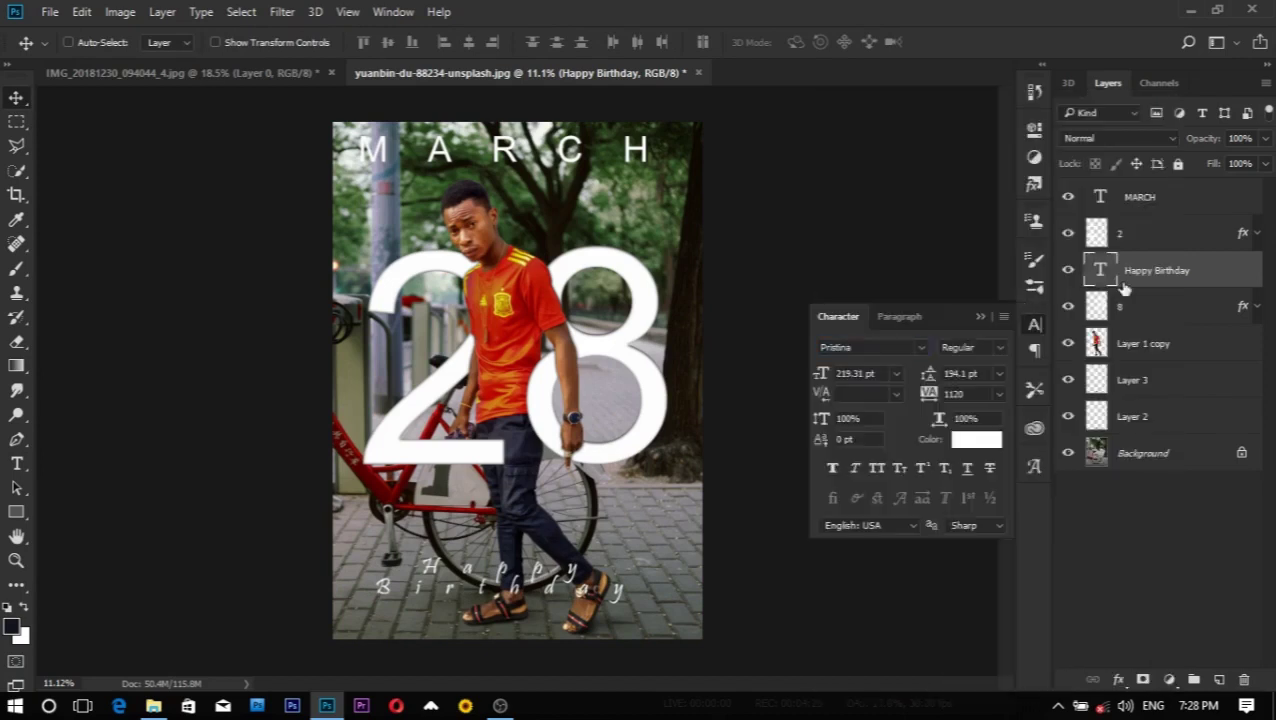
type("0")
key("Return")
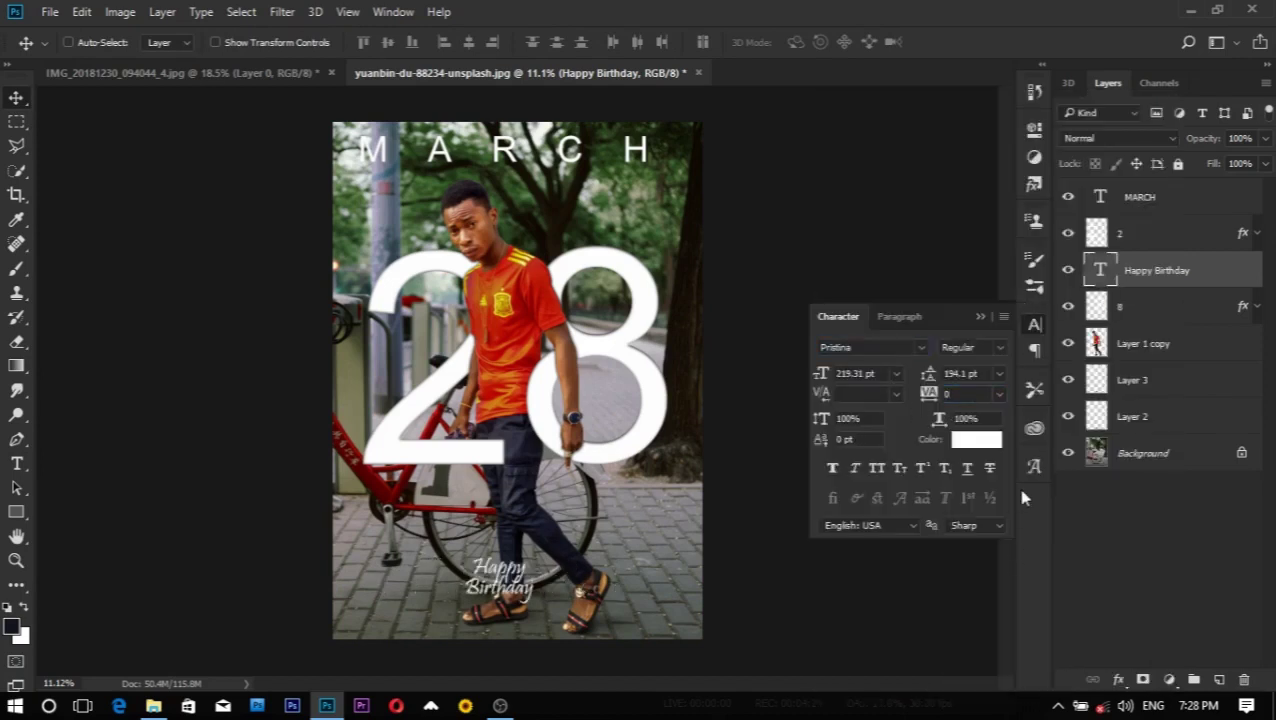
Step: Move Happy Birthday to the bottom-left corner and enlarge it to about 125%
mouse_move(510, 582)
left_mouse_down()
mouse_move(655, 213)
mouse_move(667, 518)
mouse_move(402, 603)
mouse_move(398, 616)
left_mouse_up()
key("ctrl+t")
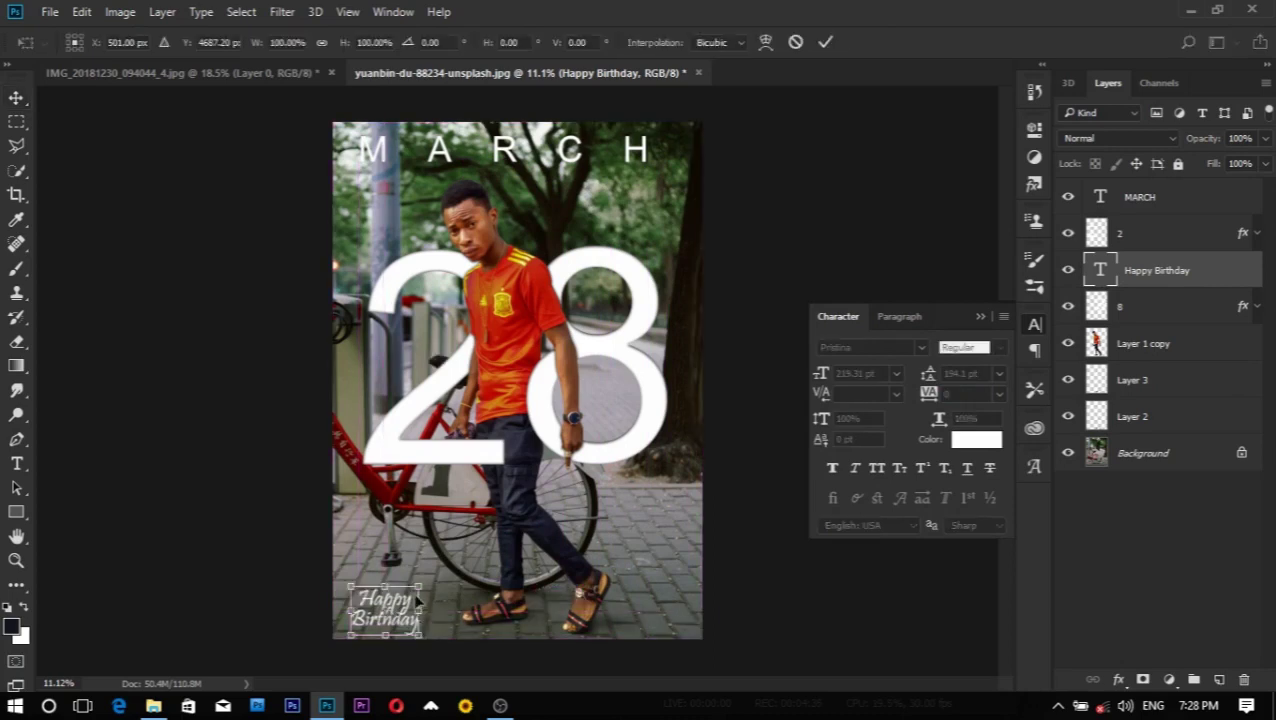
left_click_drag(418, 600, 437, 572)
key("Return")
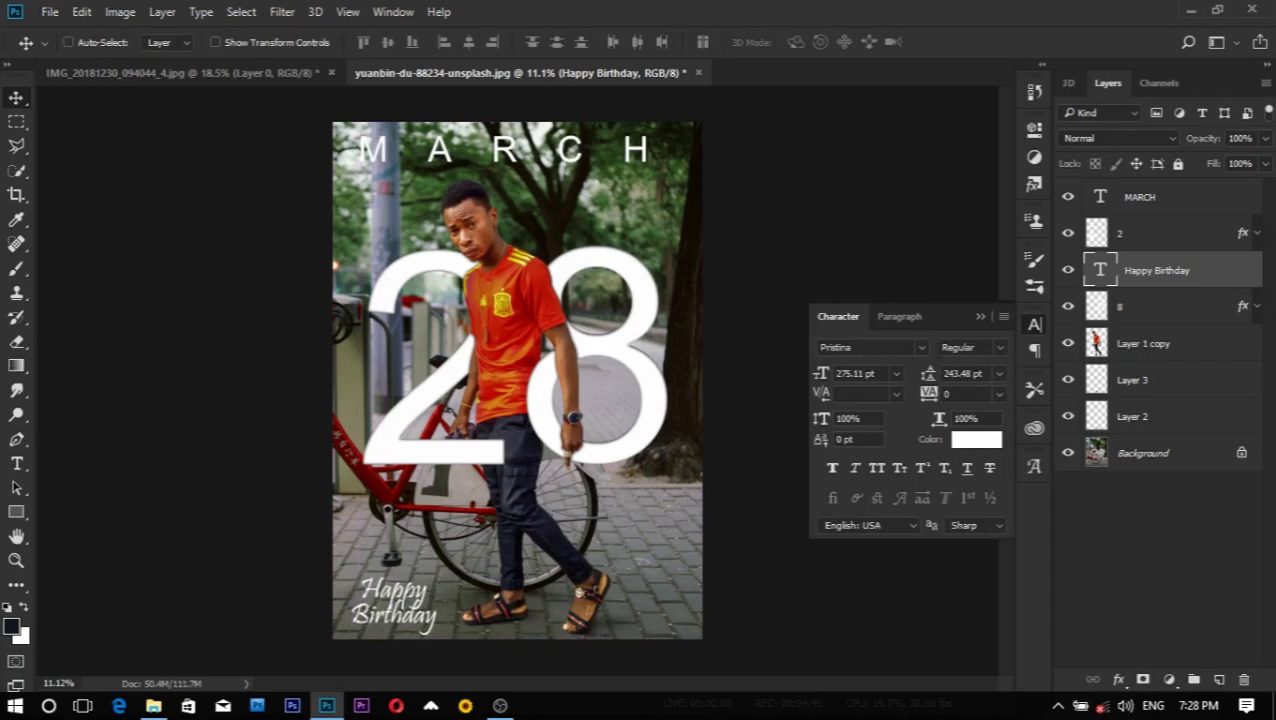
Step: Change the Happy Birthday font to Alex Brush
left_click(921, 347)
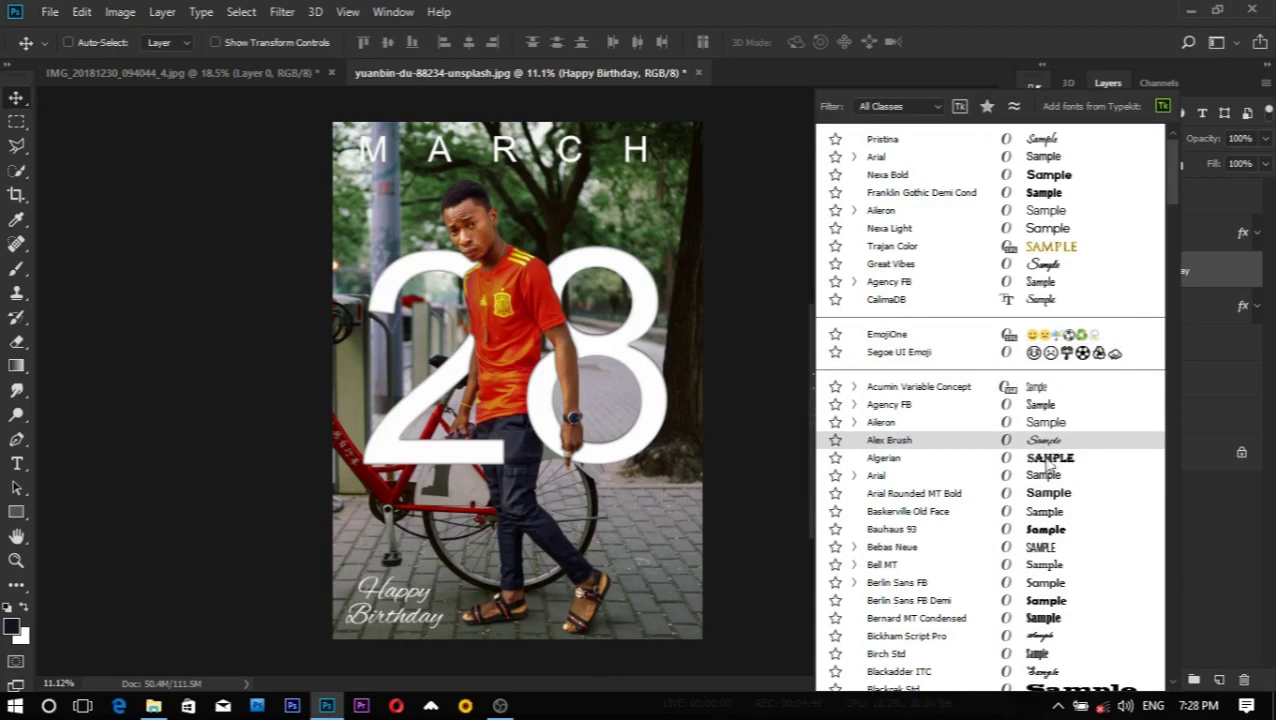
scroll(1046, 470, "down", 2)
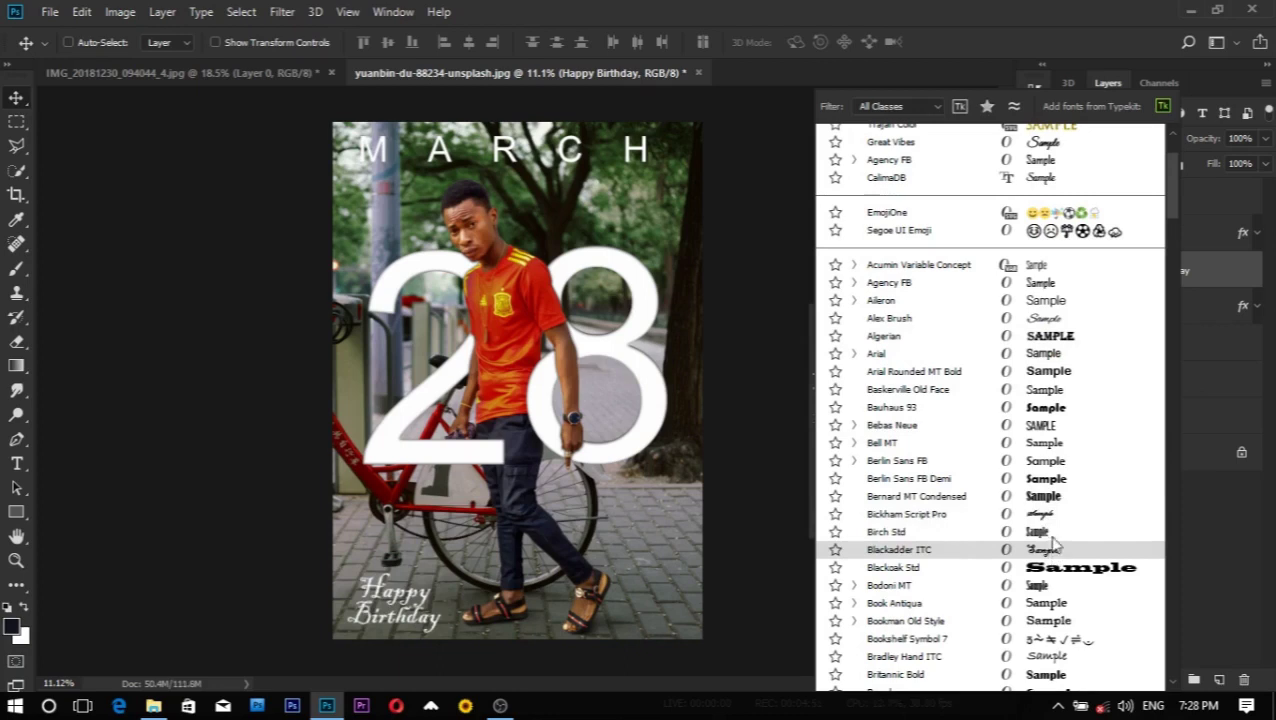
left_click(1057, 325)
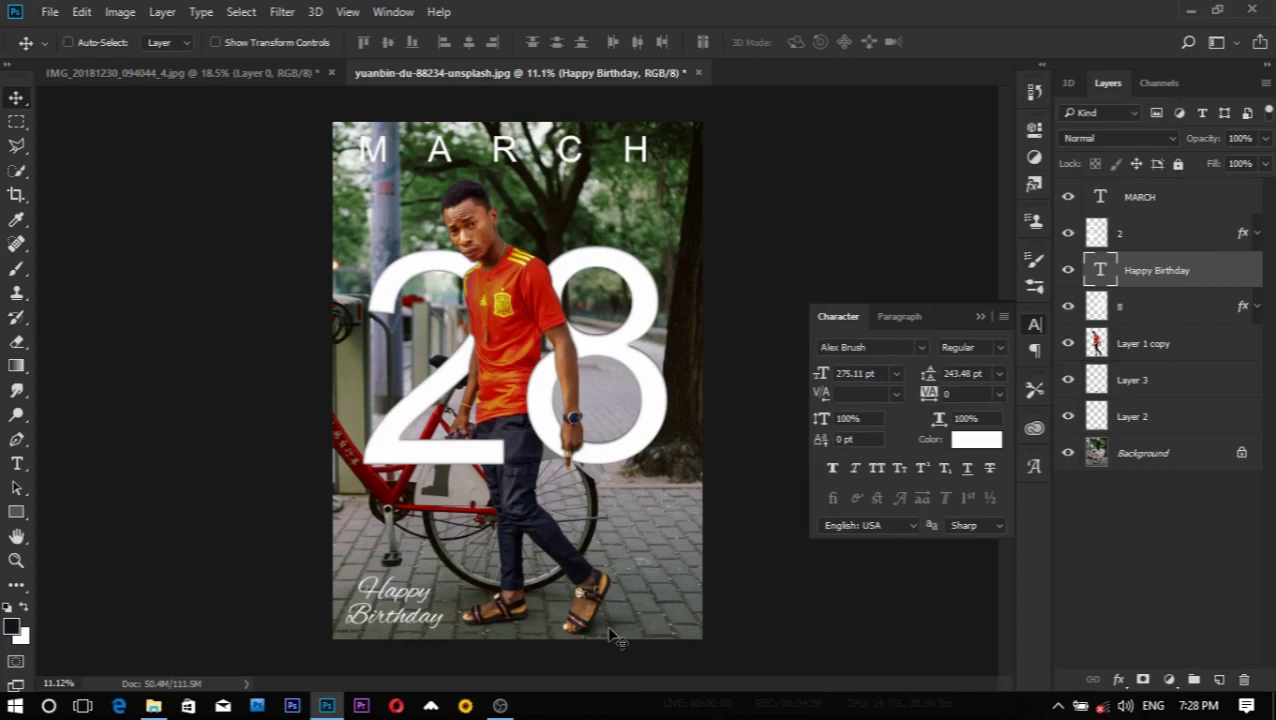
scroll(624, 548, "down", 2)
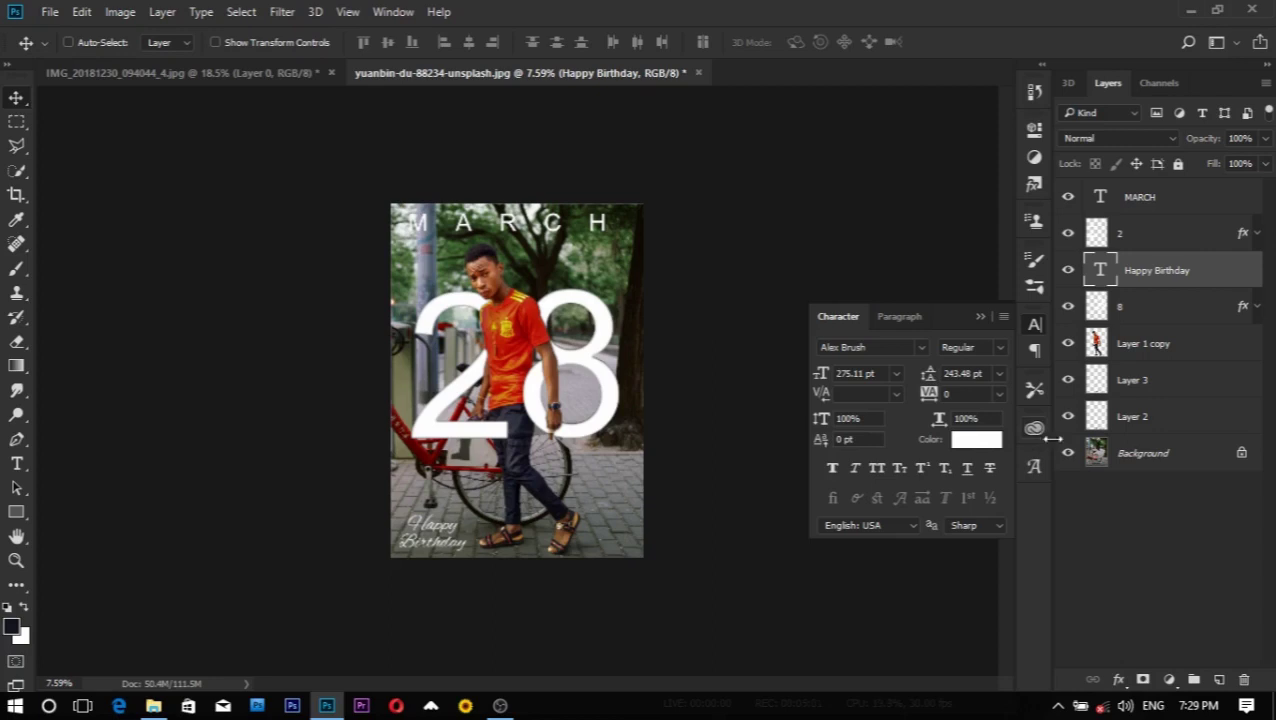
Step: Unlock the Background photo layer into Layer 0
left_click(1153, 345)
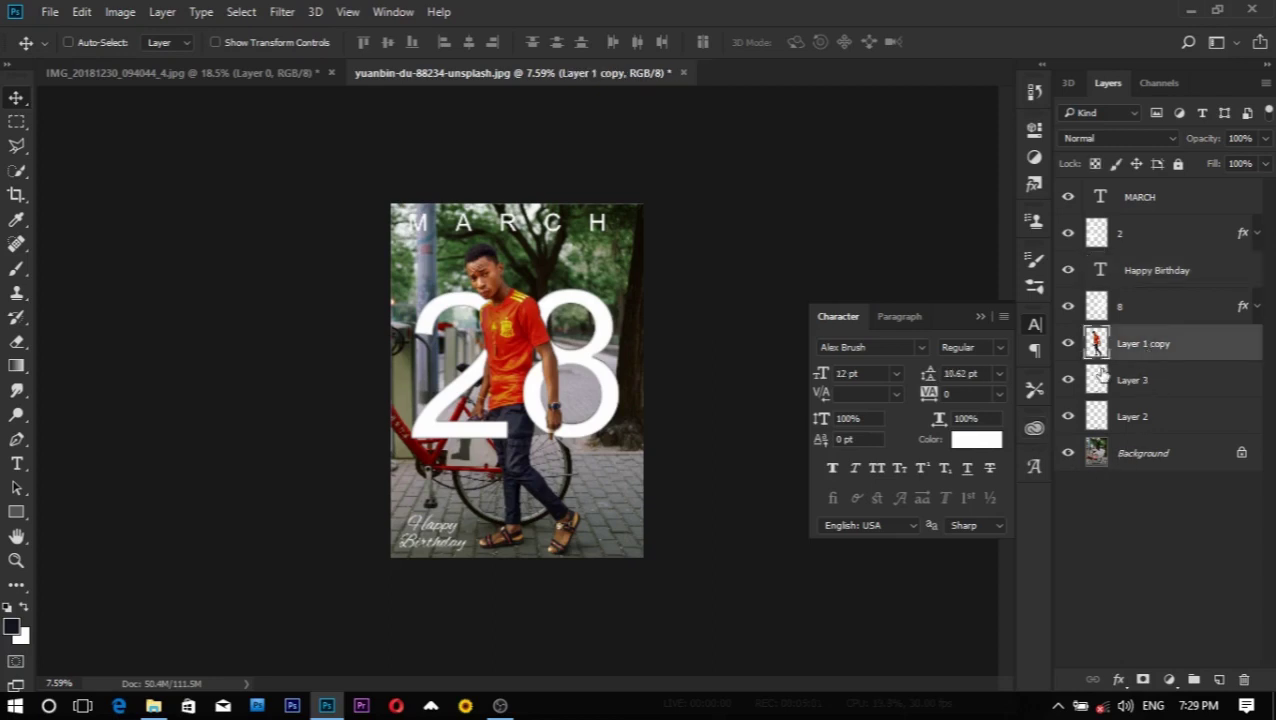
left_click(1161, 456)
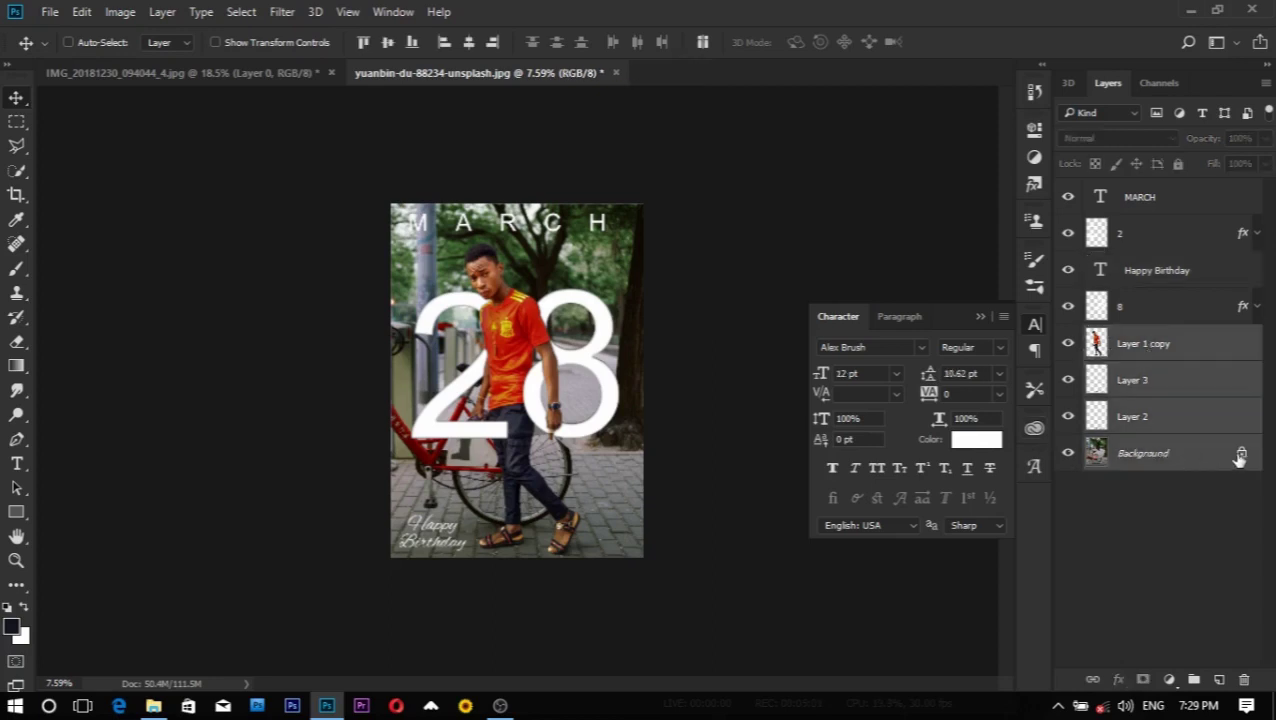
left_click(1240, 452)
Step: Stamp Layer 1 copy through Layer 0 into a merged layer and hide the originals
left_click(1167, 347, "shift")
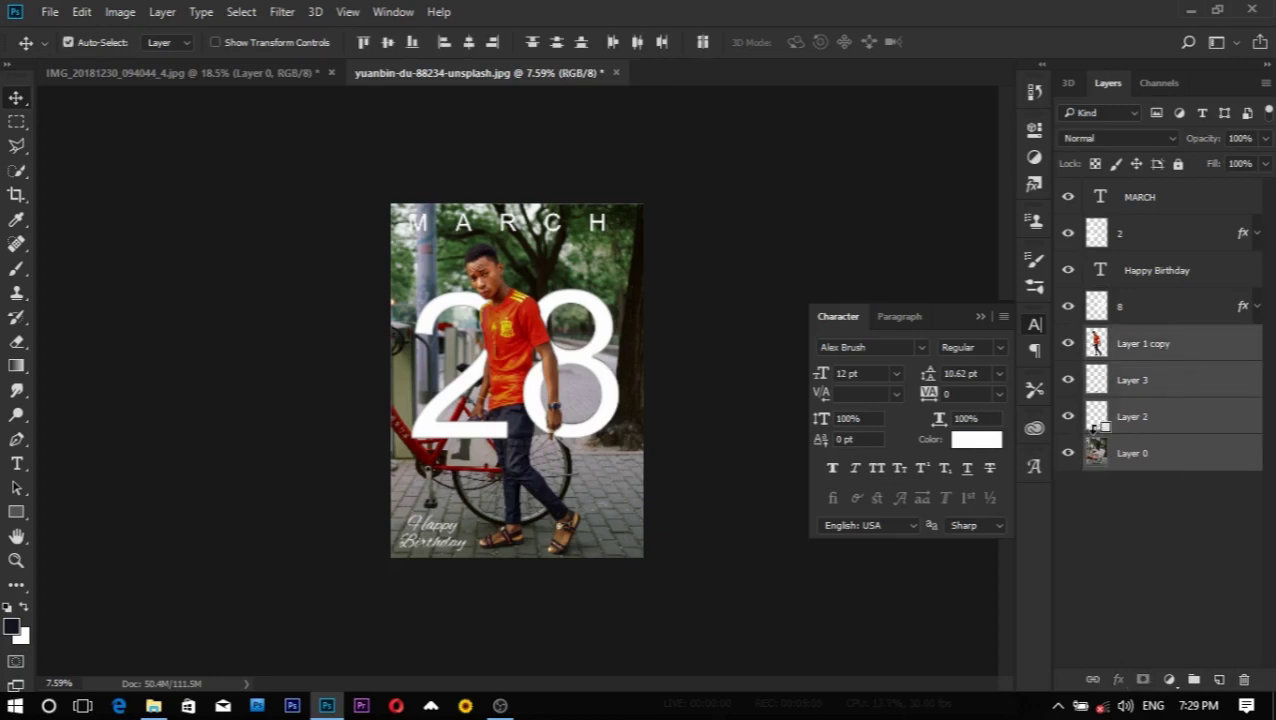
key("ctrl+alt+e")
left_click_drag(1068, 385, 1066, 492)
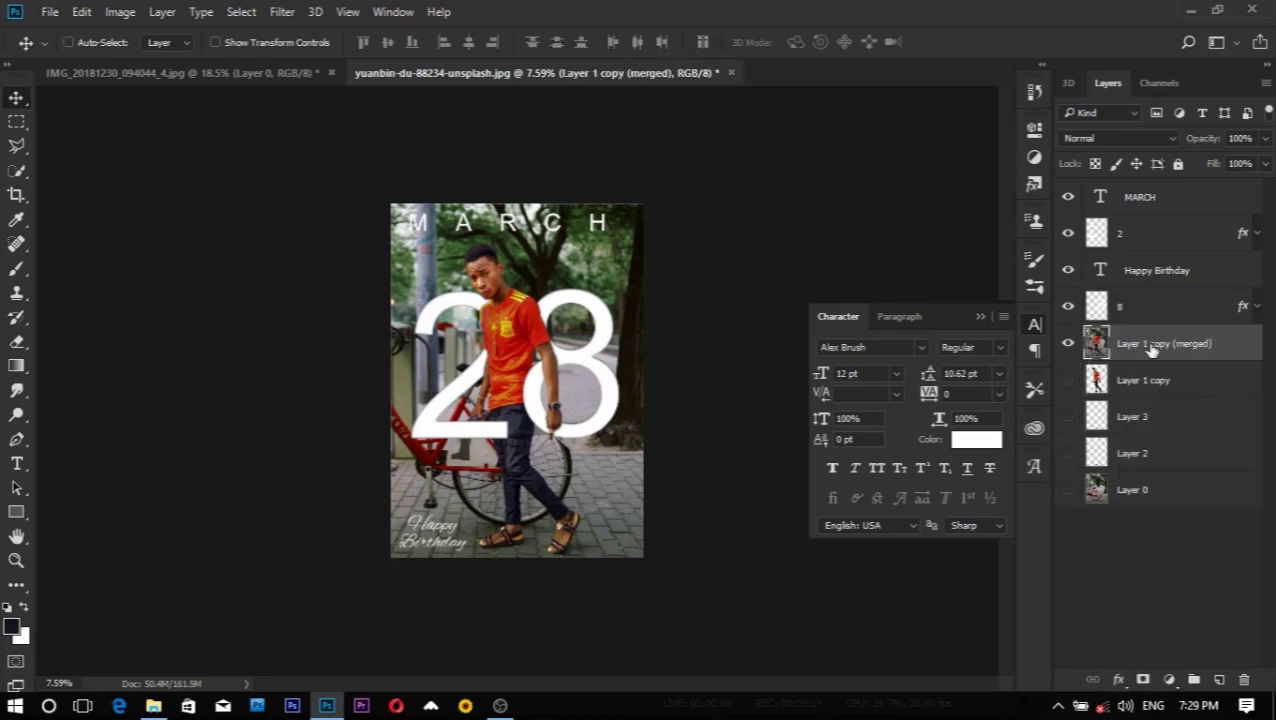
left_click(285, 13)
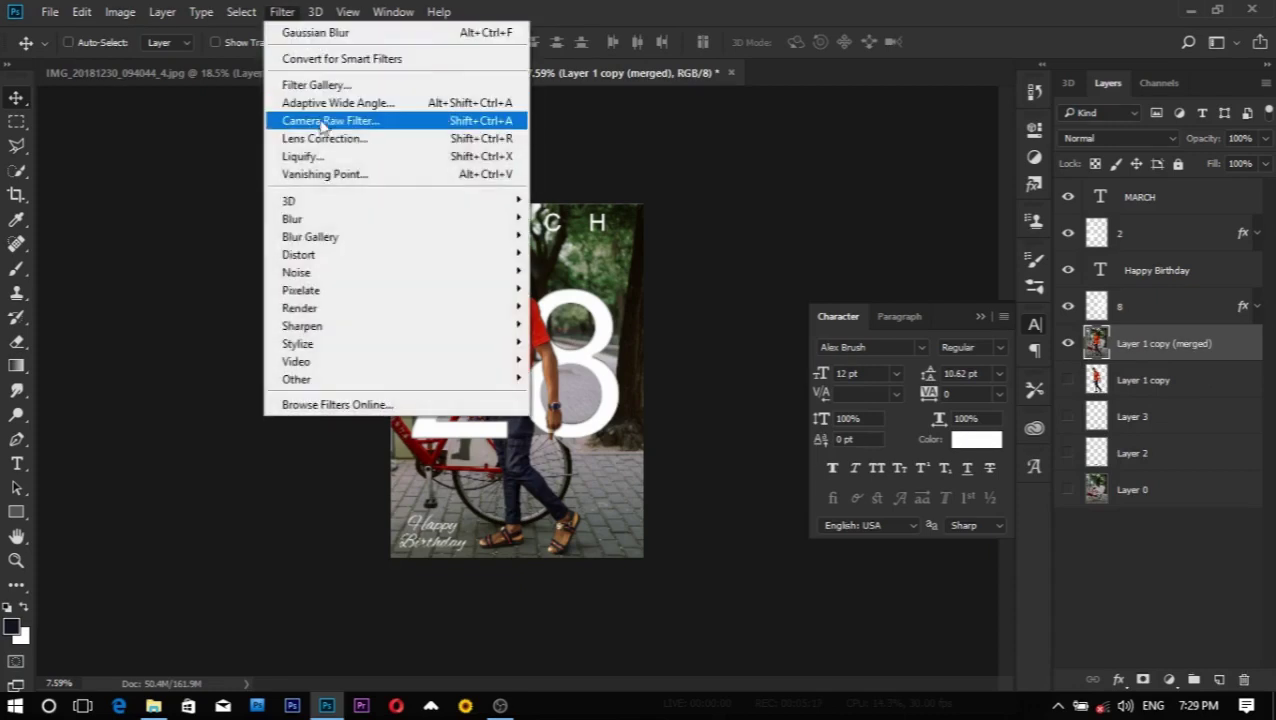
Step: In Camera Raw, set exposure -0.40, contrast +18, shadows -25, whites +24, blacks +35
left_click(323, 123)
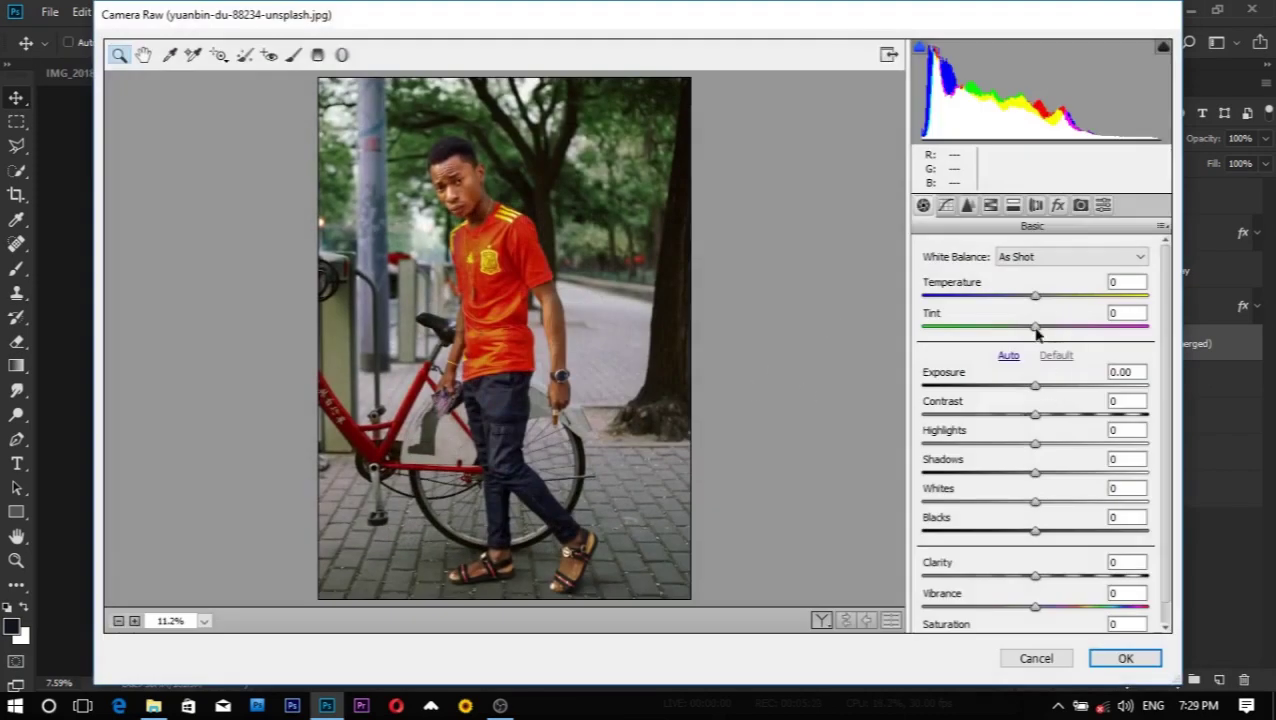
mouse_move(1035, 296)
left_mouse_down()
mouse_move(1073, 296)
mouse_move(1036, 306)
left_mouse_up()
mouse_move(1035, 386)
left_mouse_down()
mouse_move(1030, 408)
mouse_move(1025, 390)
mouse_move(1055, 414)
left_mouse_up()
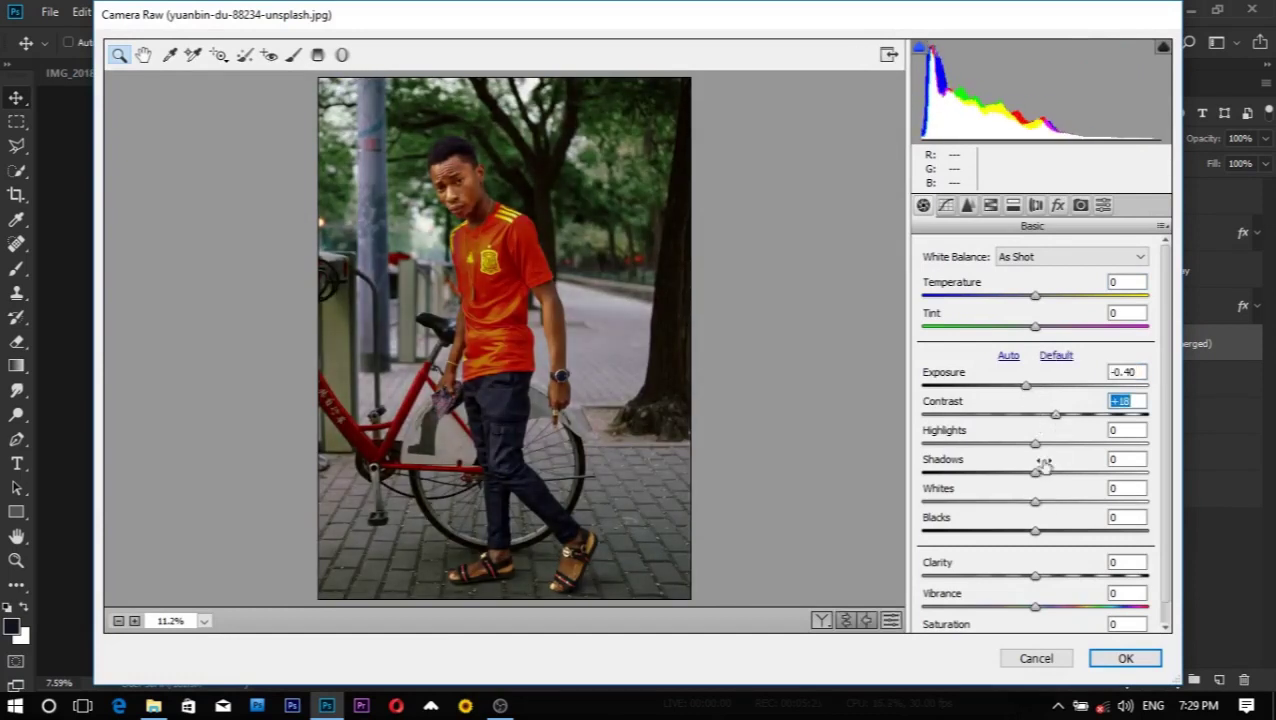
mouse_move(1057, 532)
left_mouse_down()
mouse_move(1073, 533)
mouse_move(1064, 473)
mouse_move(1007, 476)
left_mouse_up()
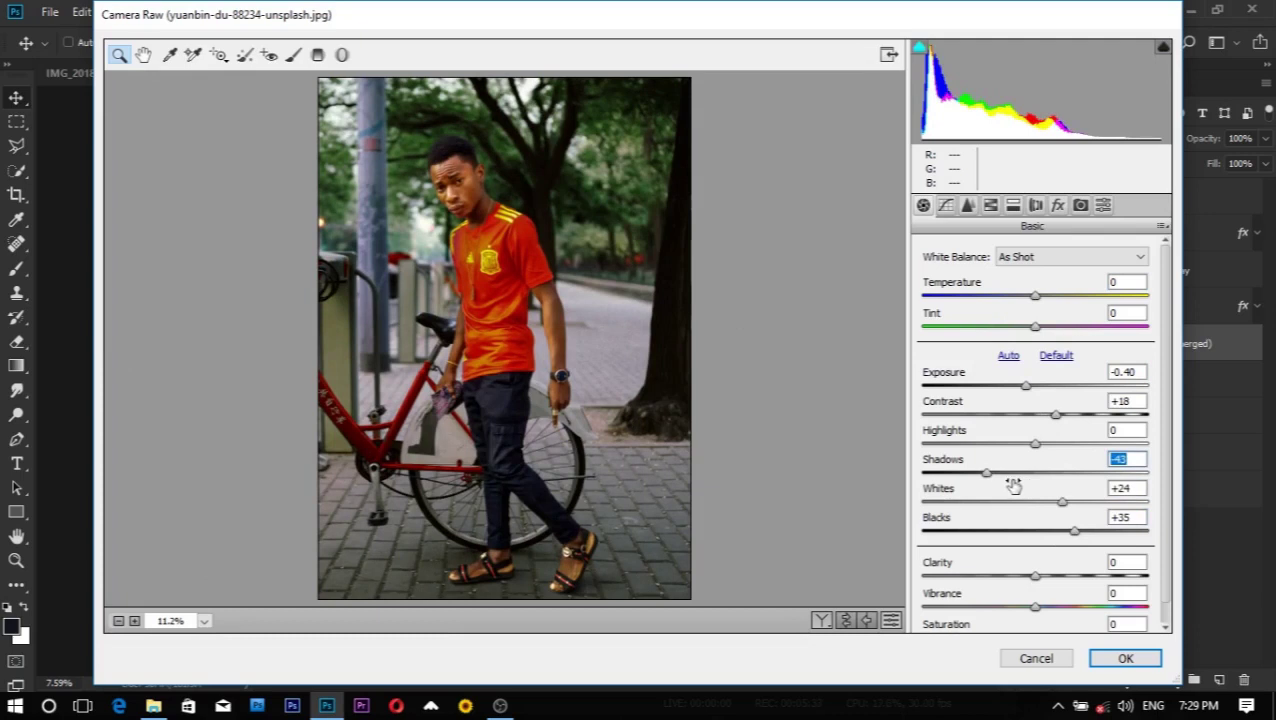
Step: Set clarity +15, vibrance +5 and saturation -4 in Camera Raw's Basic panel
left_click(1052, 578)
scroll(1054, 590, "down", 1)
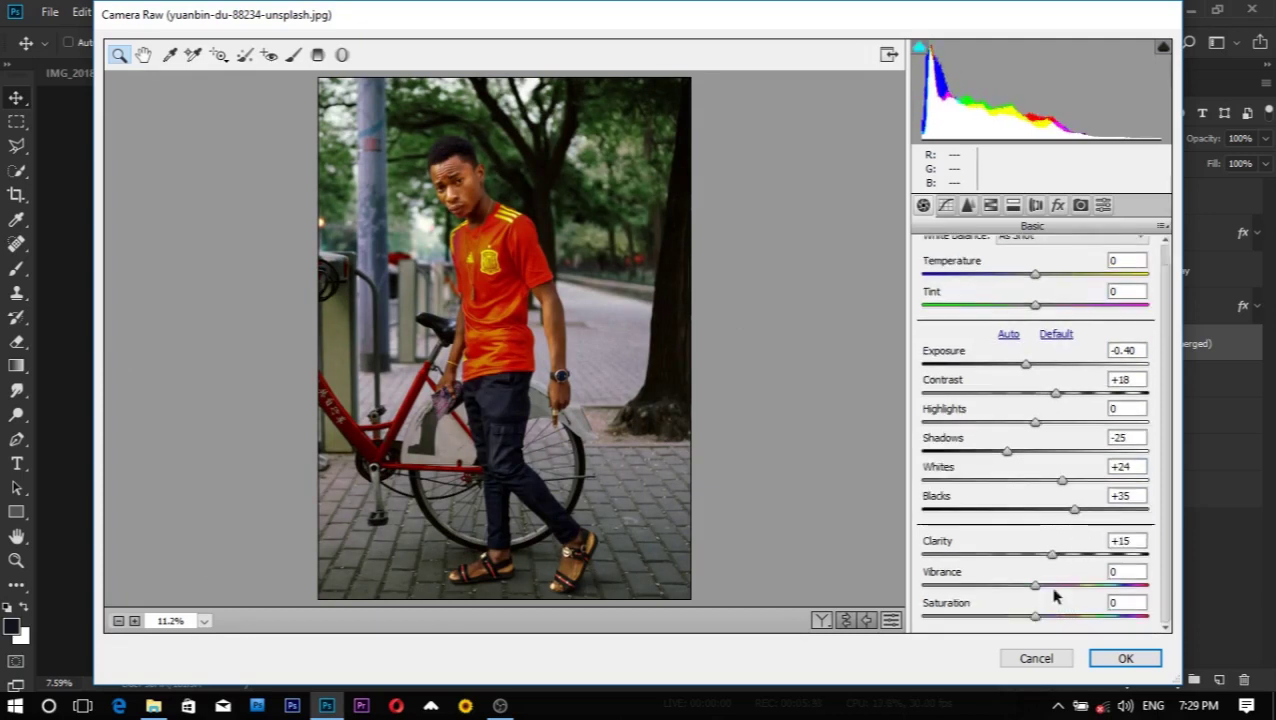
left_click(1055, 586)
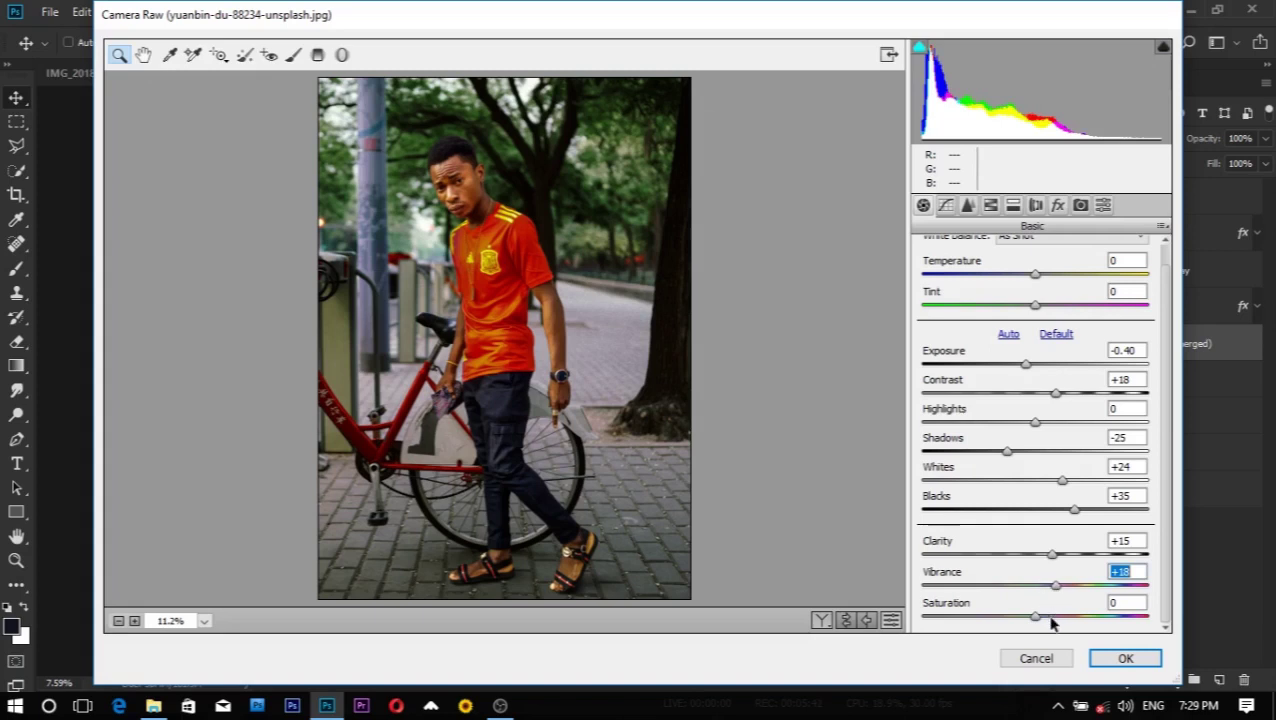
left_click(1051, 617)
left_click(1031, 617)
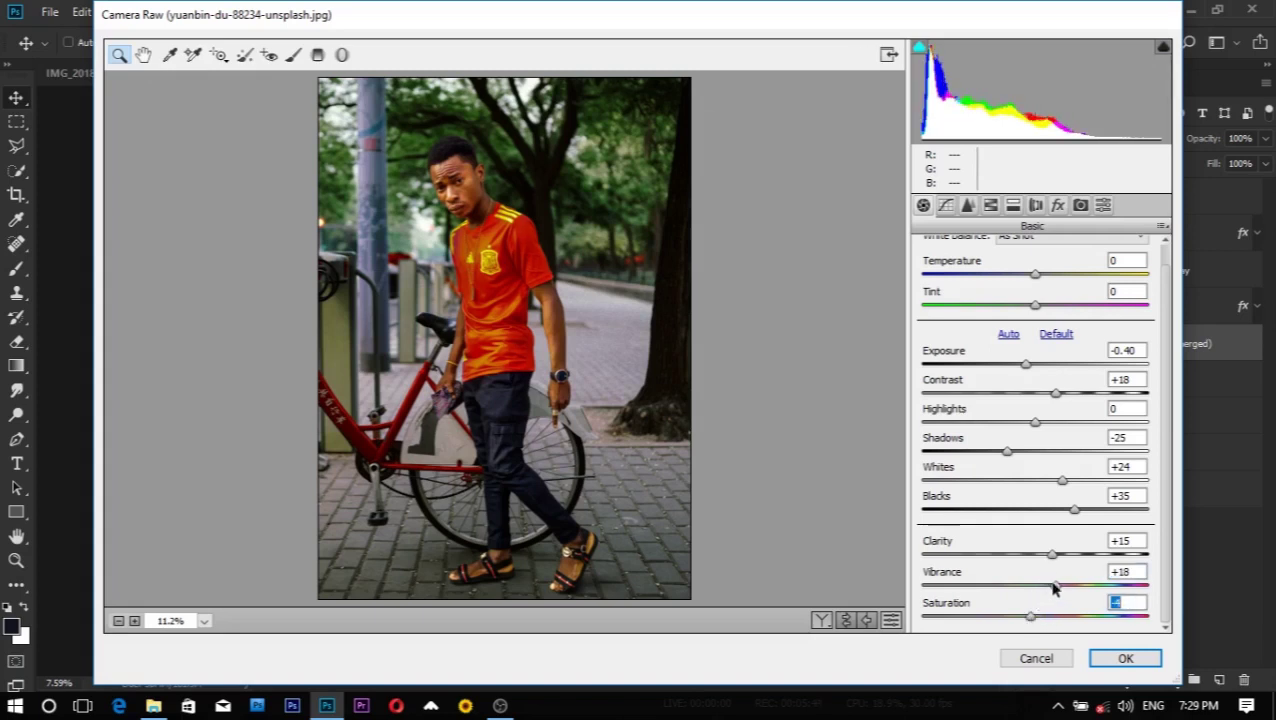
left_click(1041, 587)
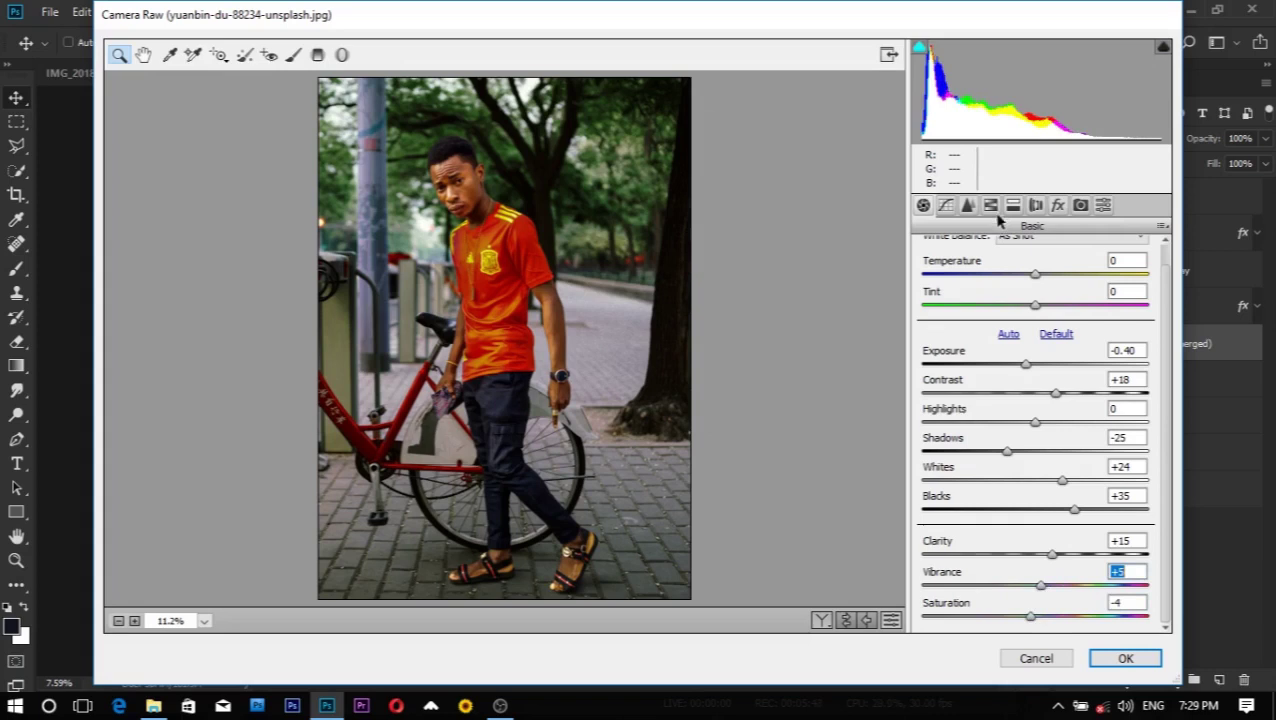
left_click(992, 208)
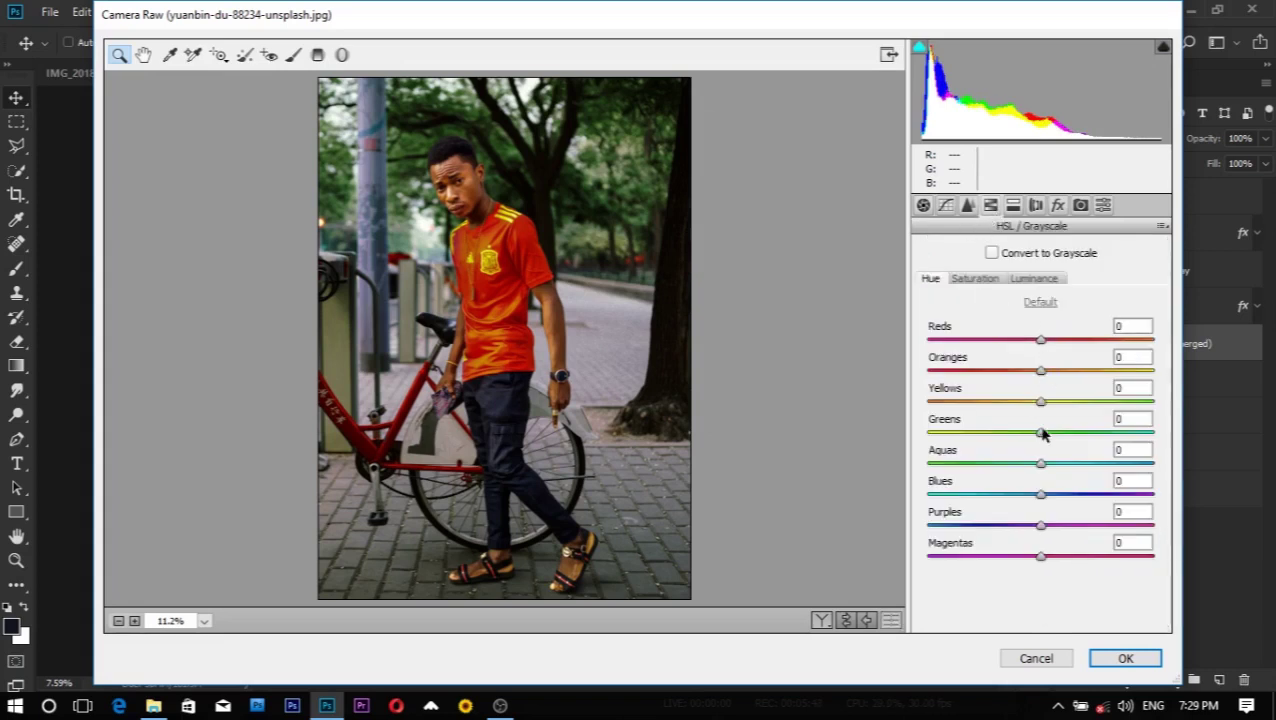
Step: In Camera Raw HSL, shift the Greens hue to +23 and set the Reds hue to 0
mouse_move(1047, 437)
left_mouse_down()
mouse_move(1096, 435)
mouse_move(929, 432)
mouse_move(1137, 437)
mouse_move(1122, 437)
left_mouse_up()
left_click(975, 279)
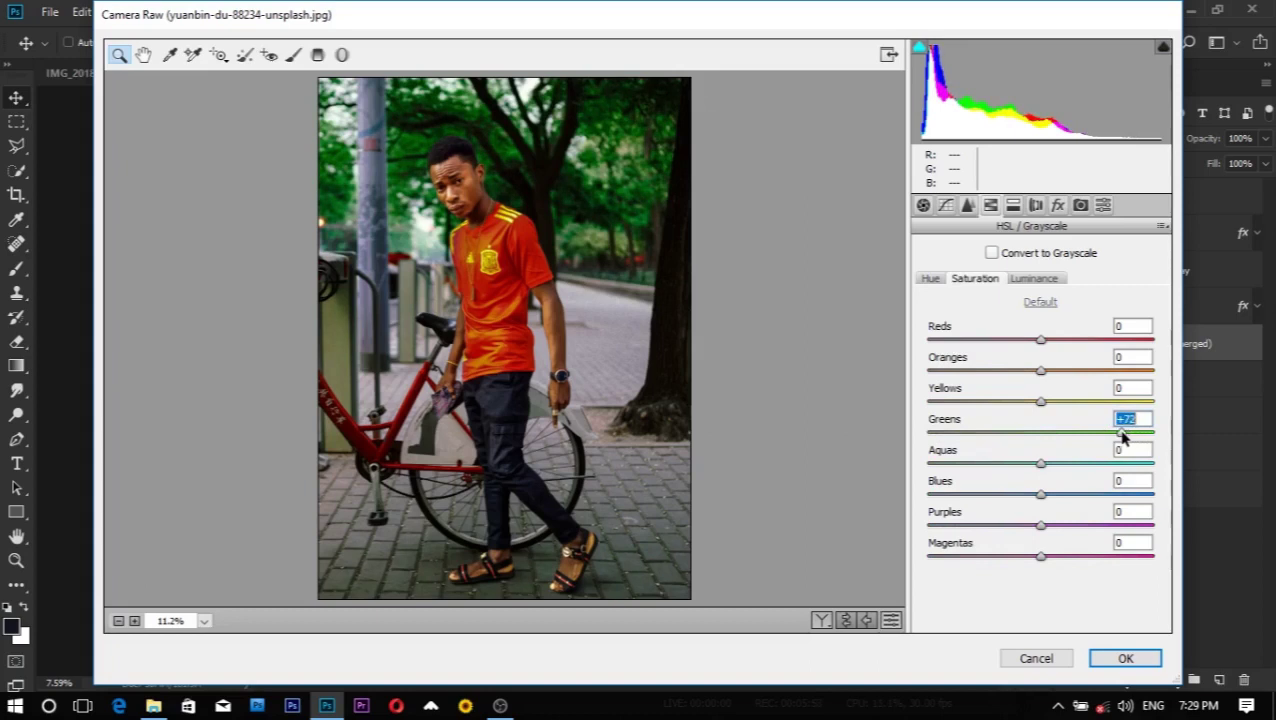
left_click(930, 279)
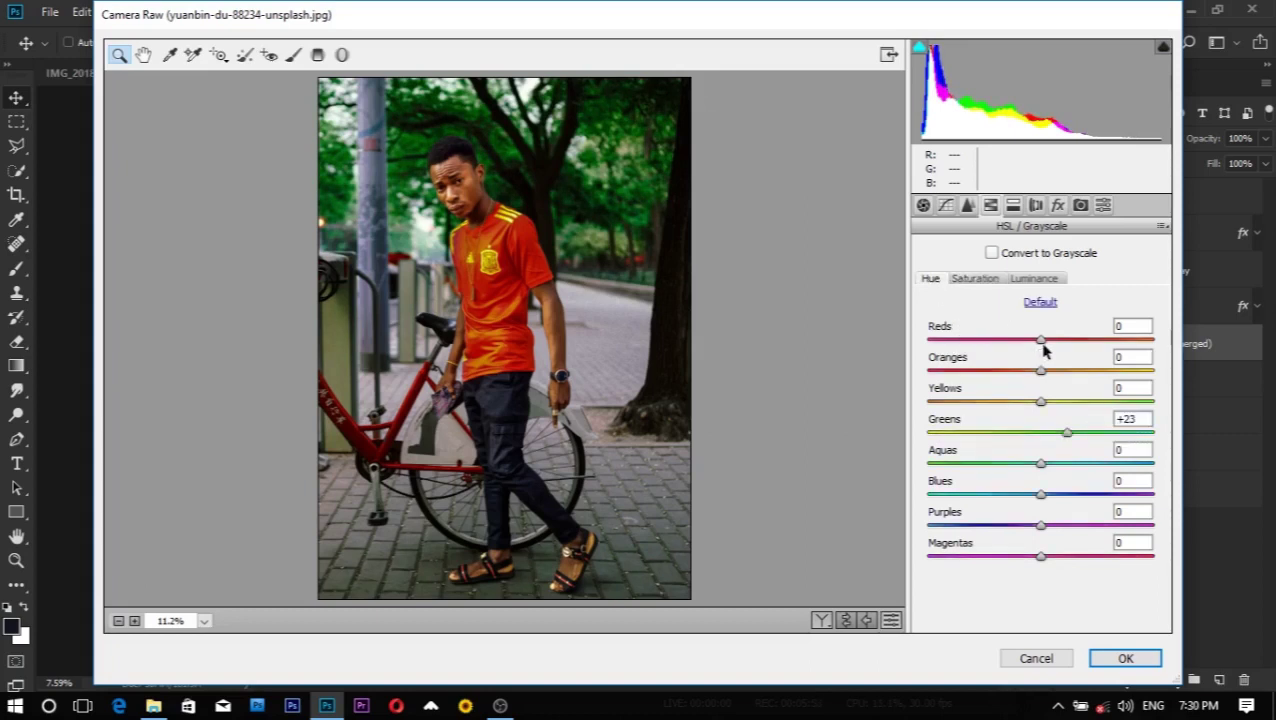
mouse_move(1041, 341)
left_mouse_down()
mouse_move(1124, 342)
mouse_move(1001, 343)
mouse_move(1013, 343)
left_mouse_up()
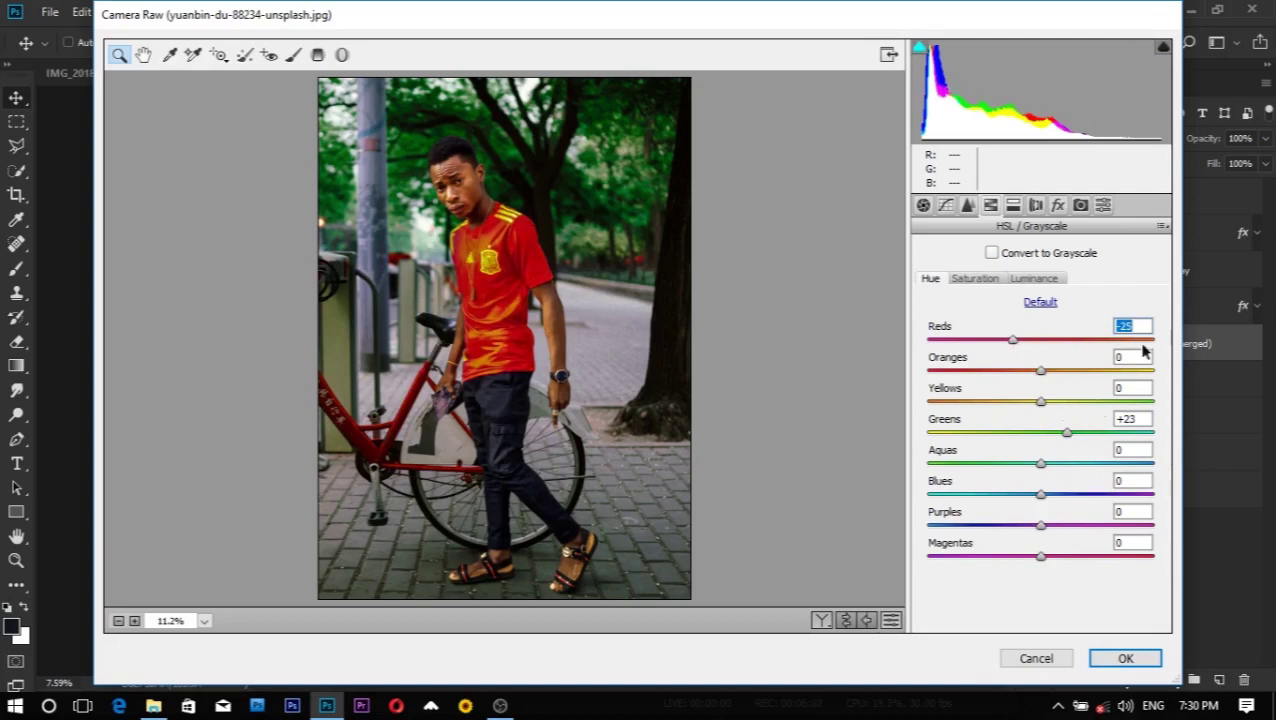
type("0")
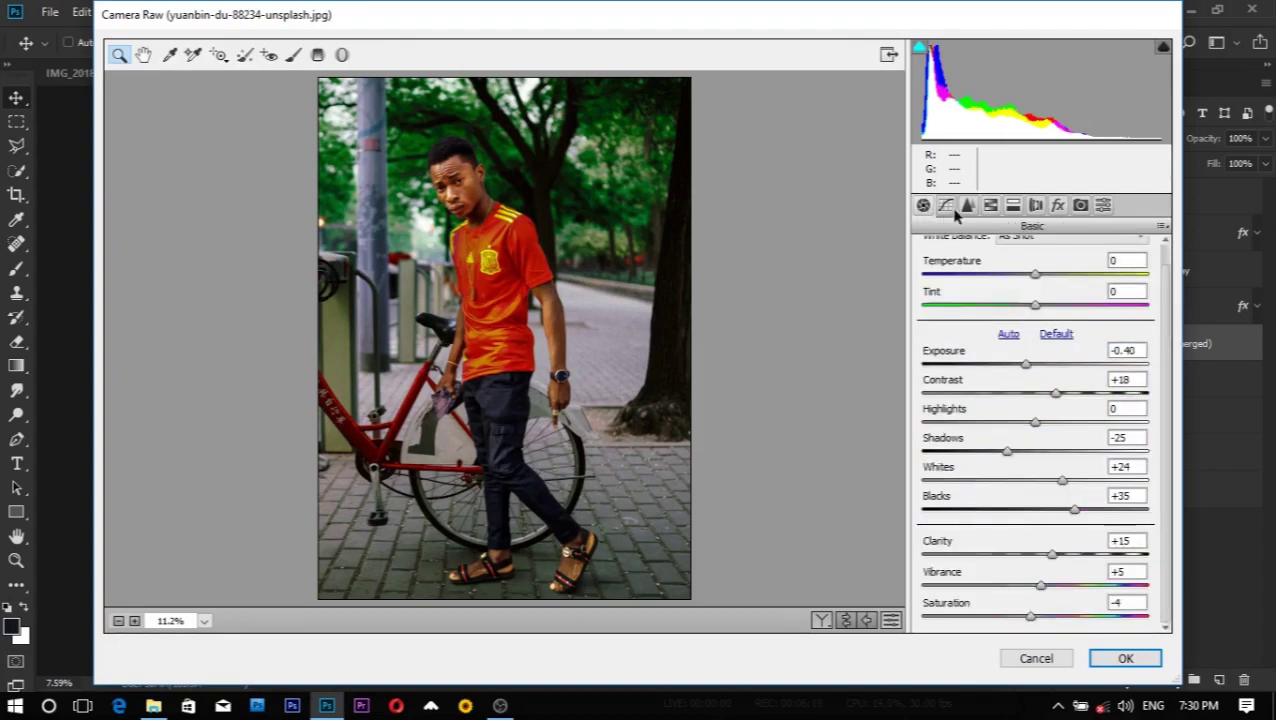
Step: Keep Dehaze at 0, add a -40 post-crop vignette, and apply the Camera Raw filter
left_click(1058, 206)
mouse_move(1030, 290)
left_mouse_down()
mouse_move(1146, 288)
mouse_move(1037, 299)
left_mouse_up()
key("Down")
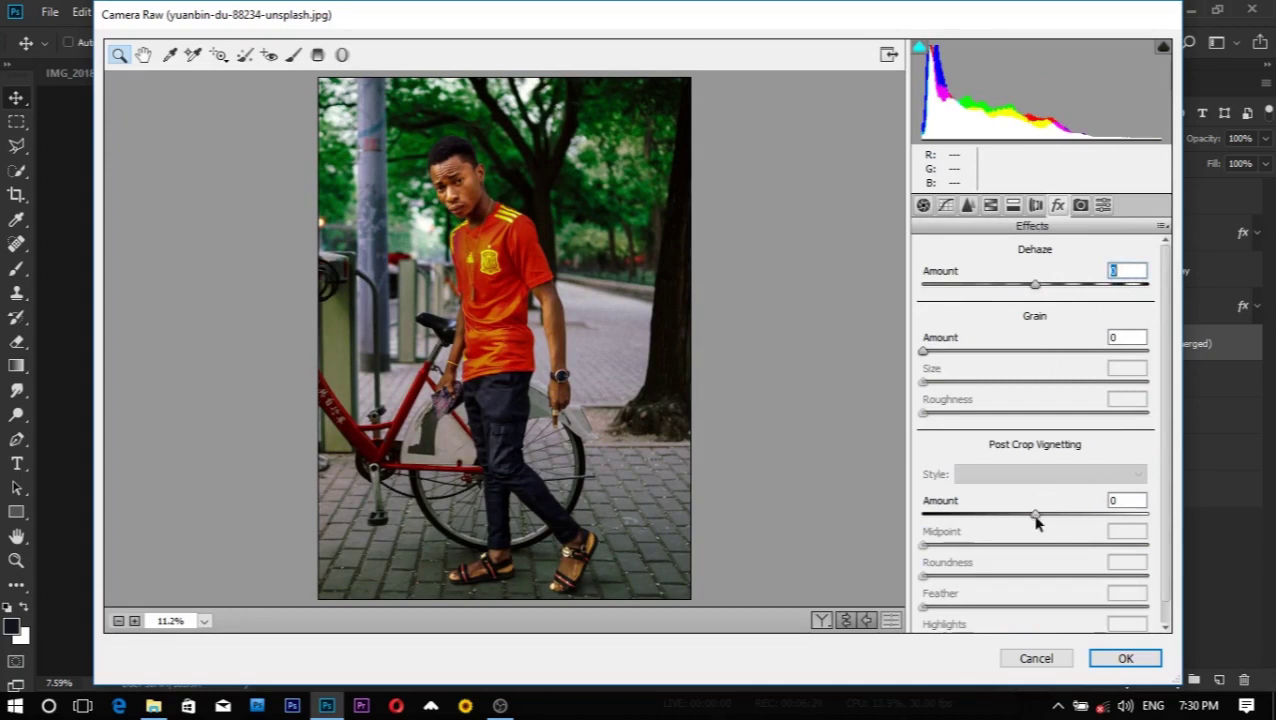
left_click_drag(1036, 520, 962, 518)
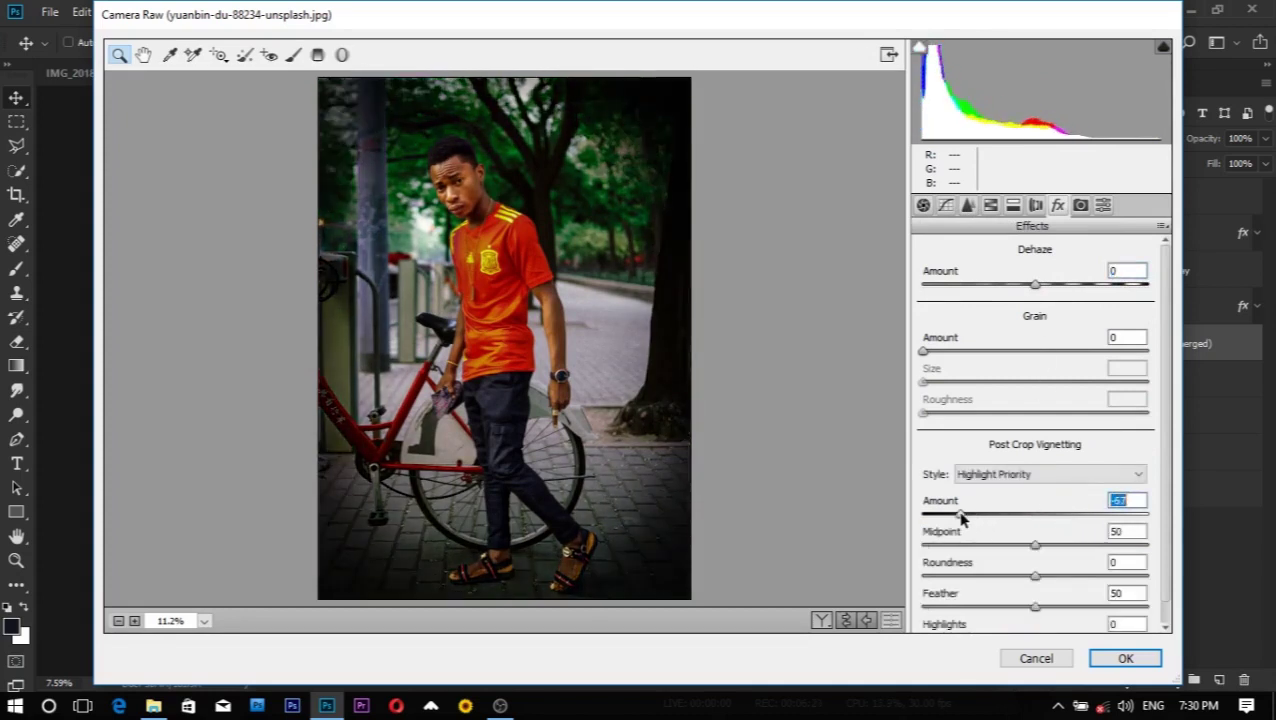
left_click_drag(962, 518, 991, 516)
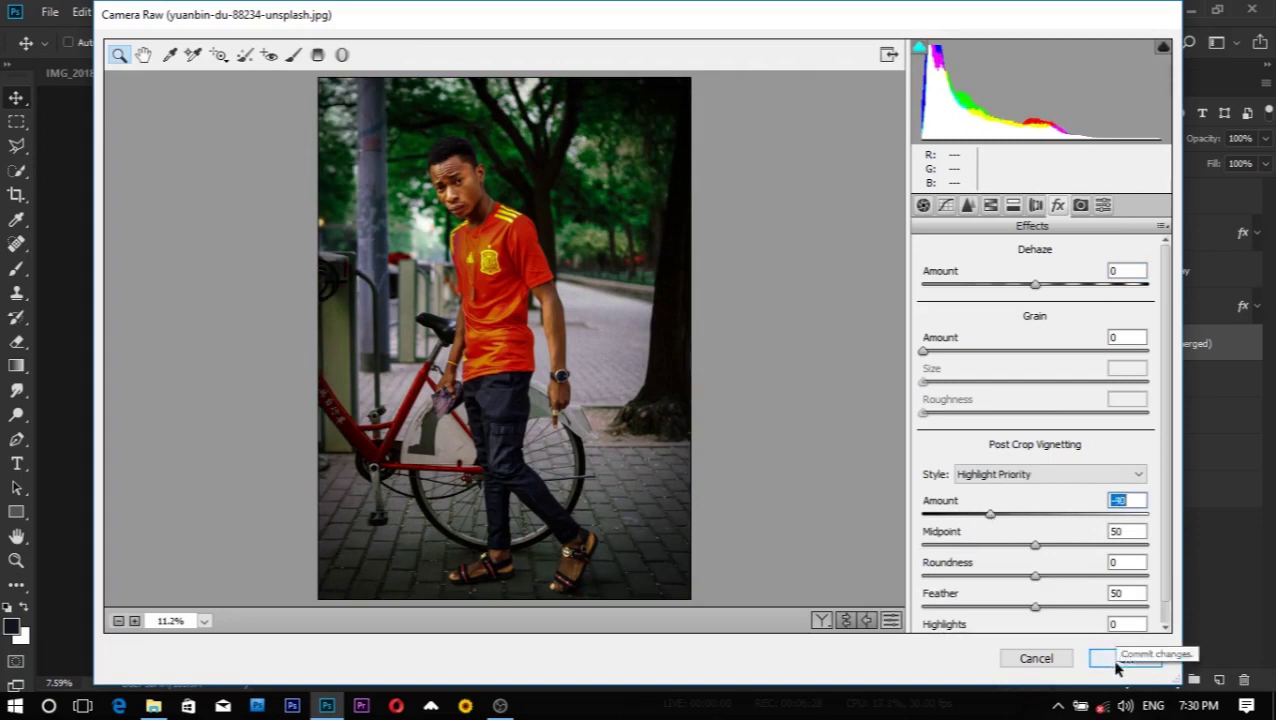
left_click(1103, 205)
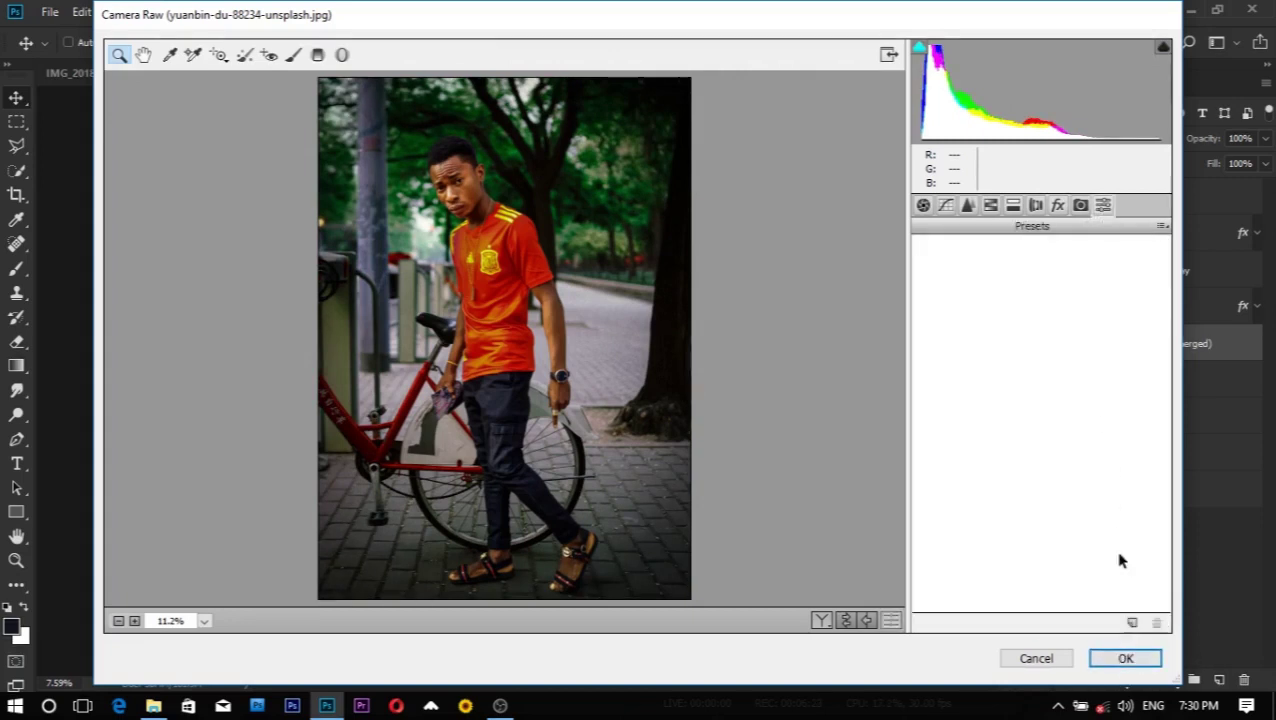
left_click(1130, 661)
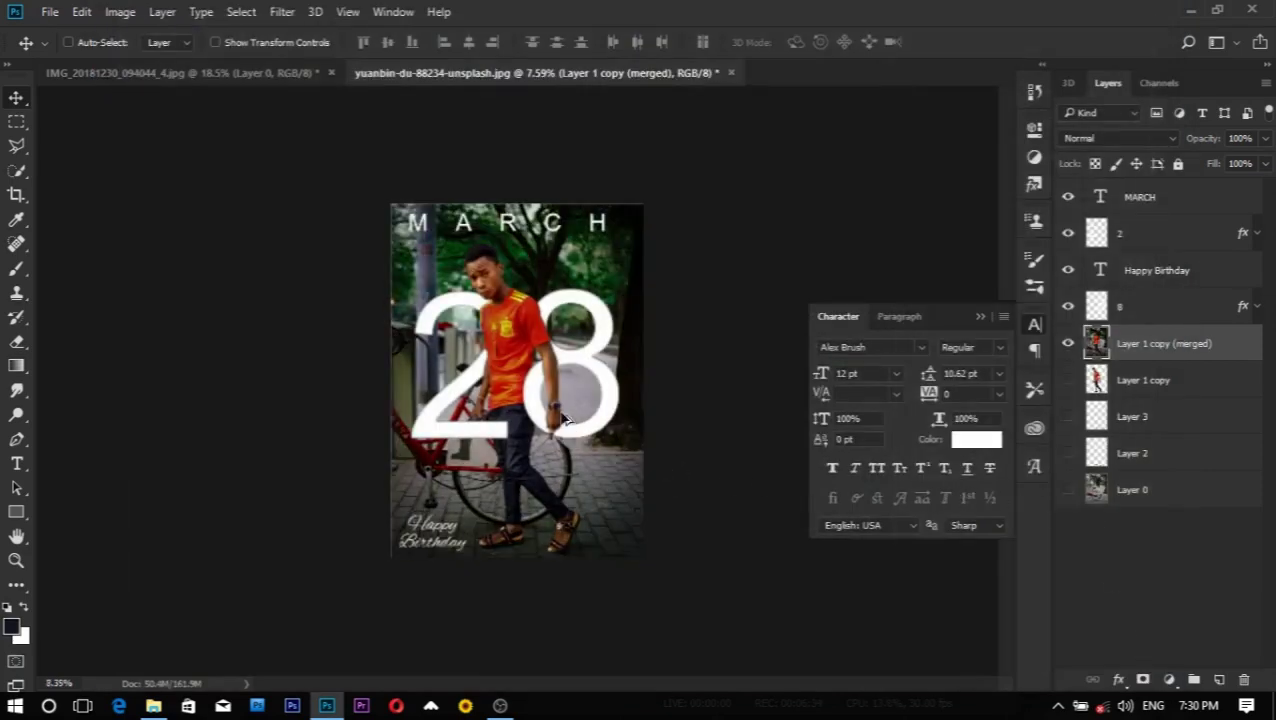
Step: Add a Color Lookup adjustment layer above the merged photo
scroll(565, 418, "up", 3)
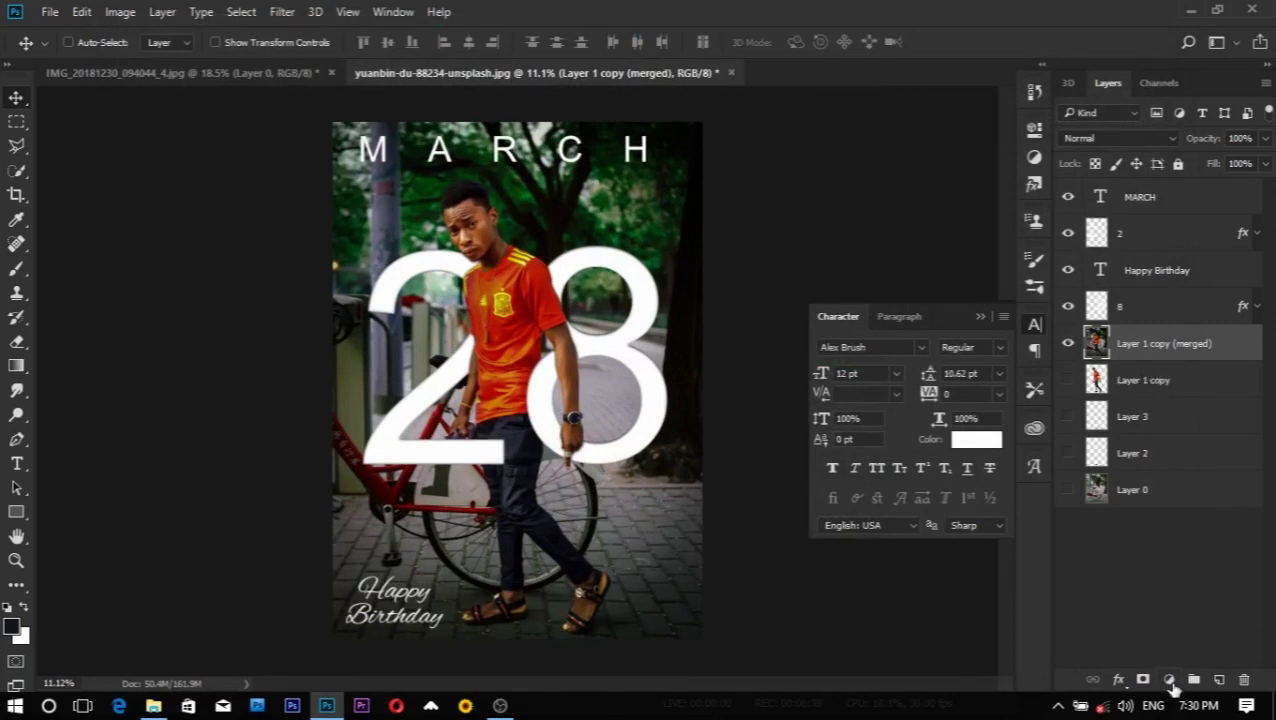
left_click(1169, 680)
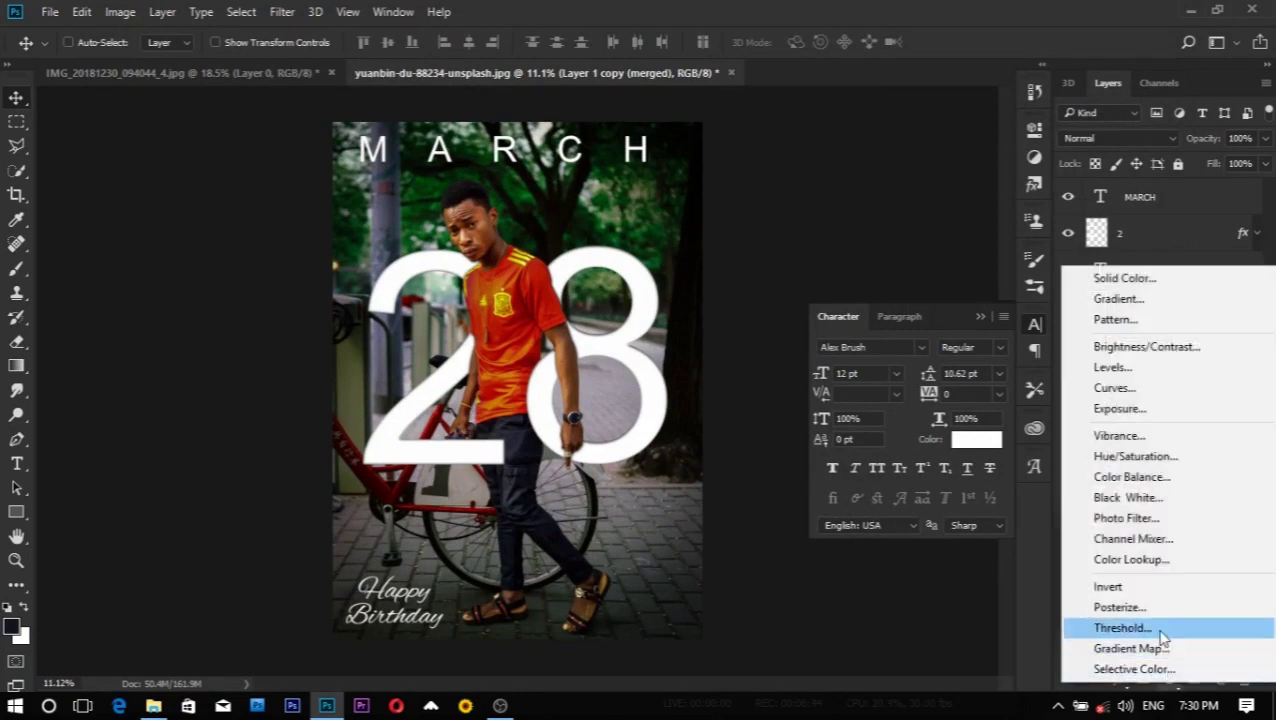
left_click(1078, 560)
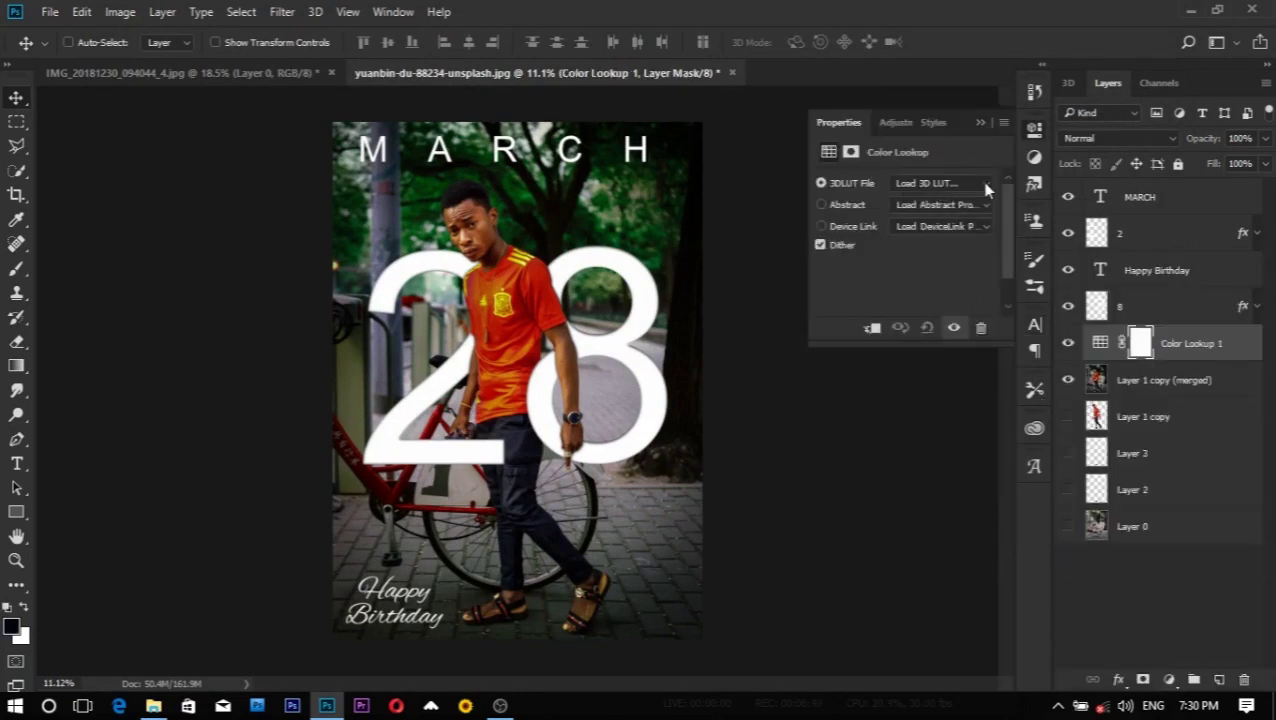
Step: Load the z1 (72).CUBE 3D LUT, then step through later z1 LUTs toward z1 (78).CUBE
left_click(987, 185)
scroll(1003, 262, "down", 4)
scroll(1040, 400, "down", 6)
scroll(1050, 450, "down", 7)
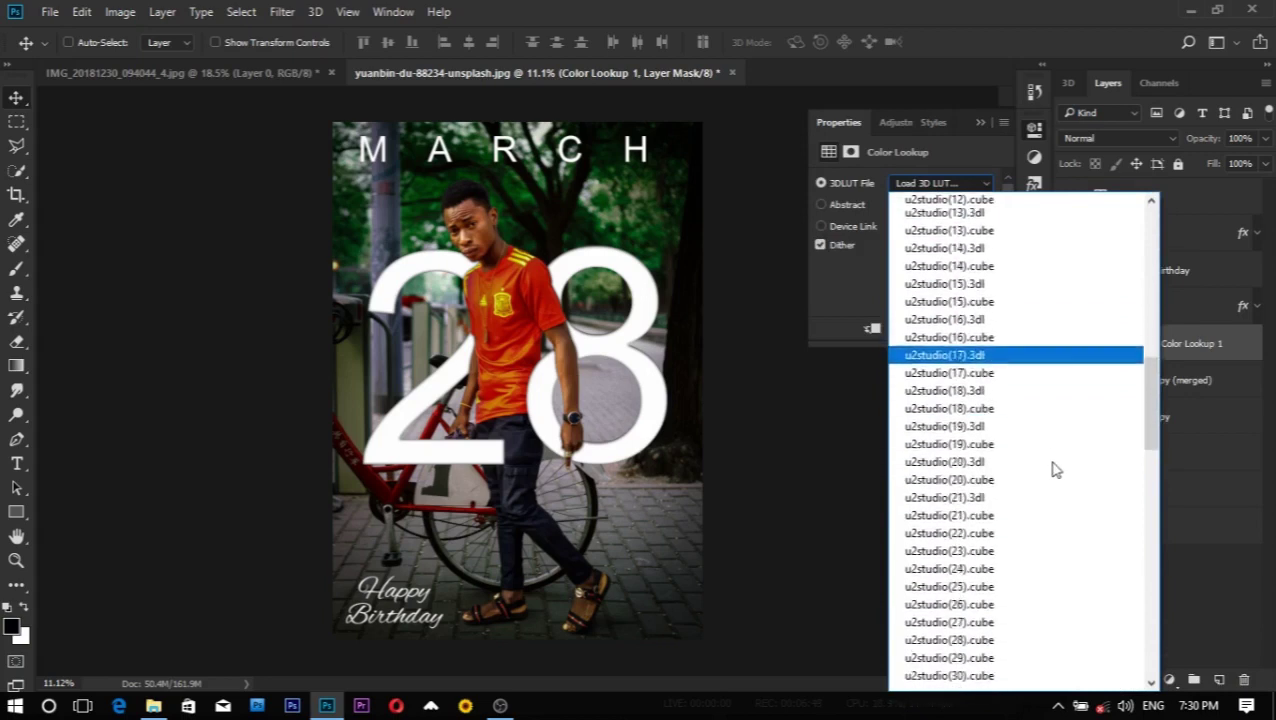
scroll(1052, 468, "down", 2)
scroll(1052, 468, "down", 5)
scroll(1050, 460, "down", 4)
scroll(1040, 420, "down", 10)
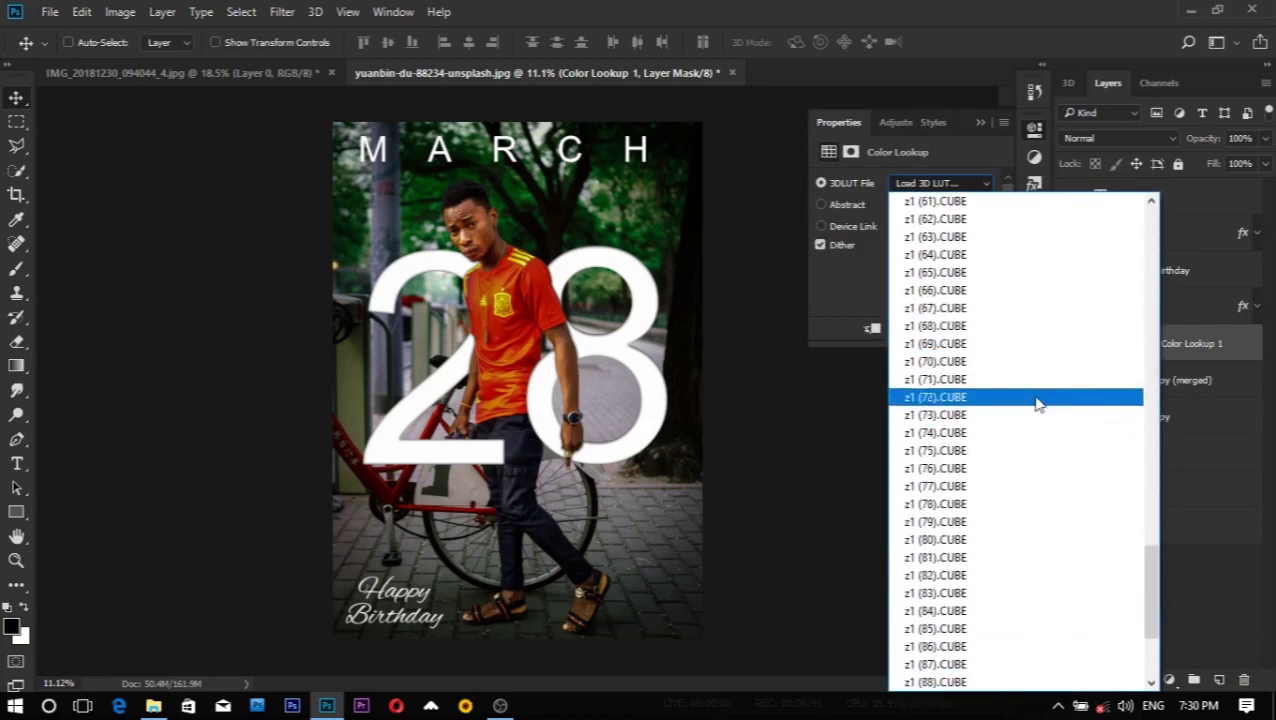
left_click(1037, 401)
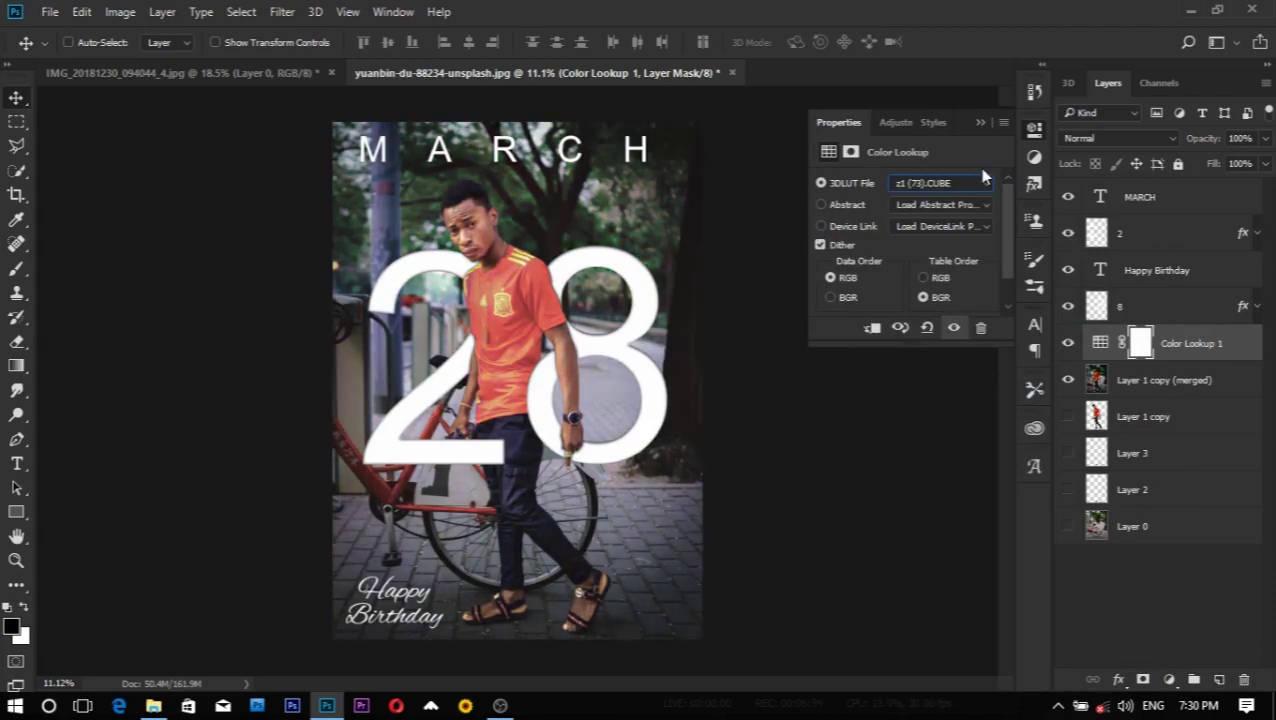
key("Down")
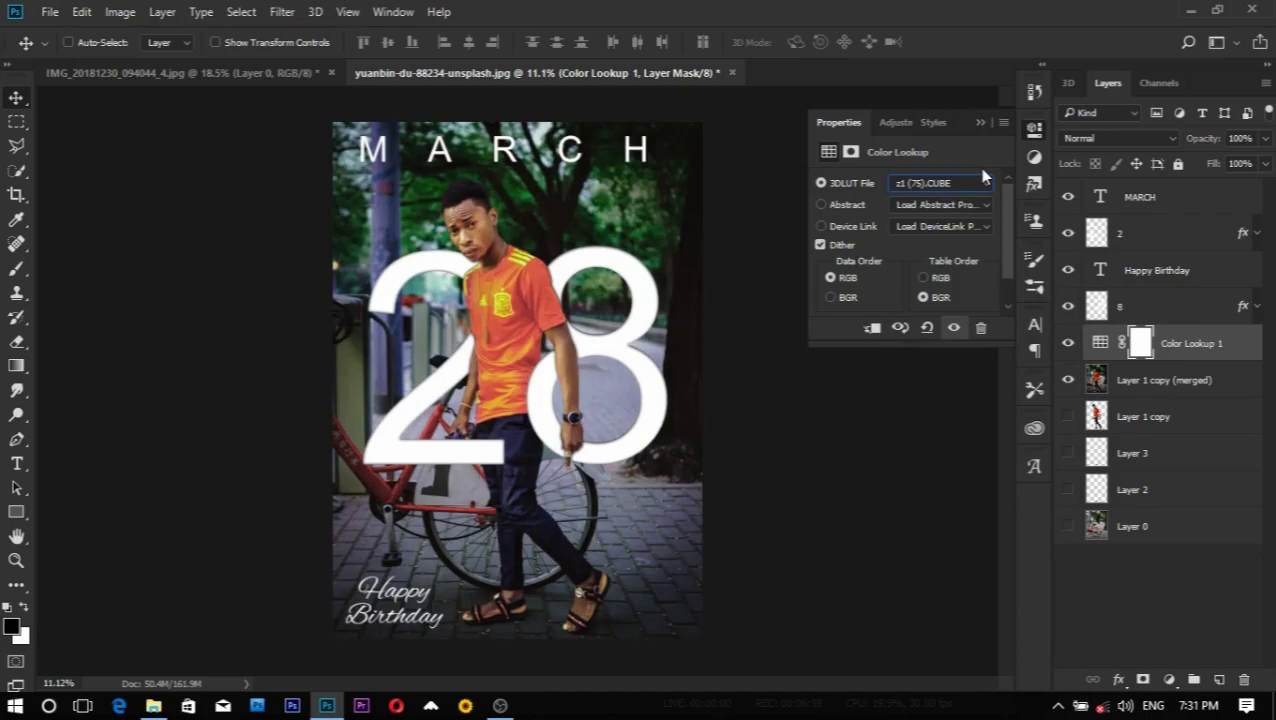
key("Down")
key("Down")
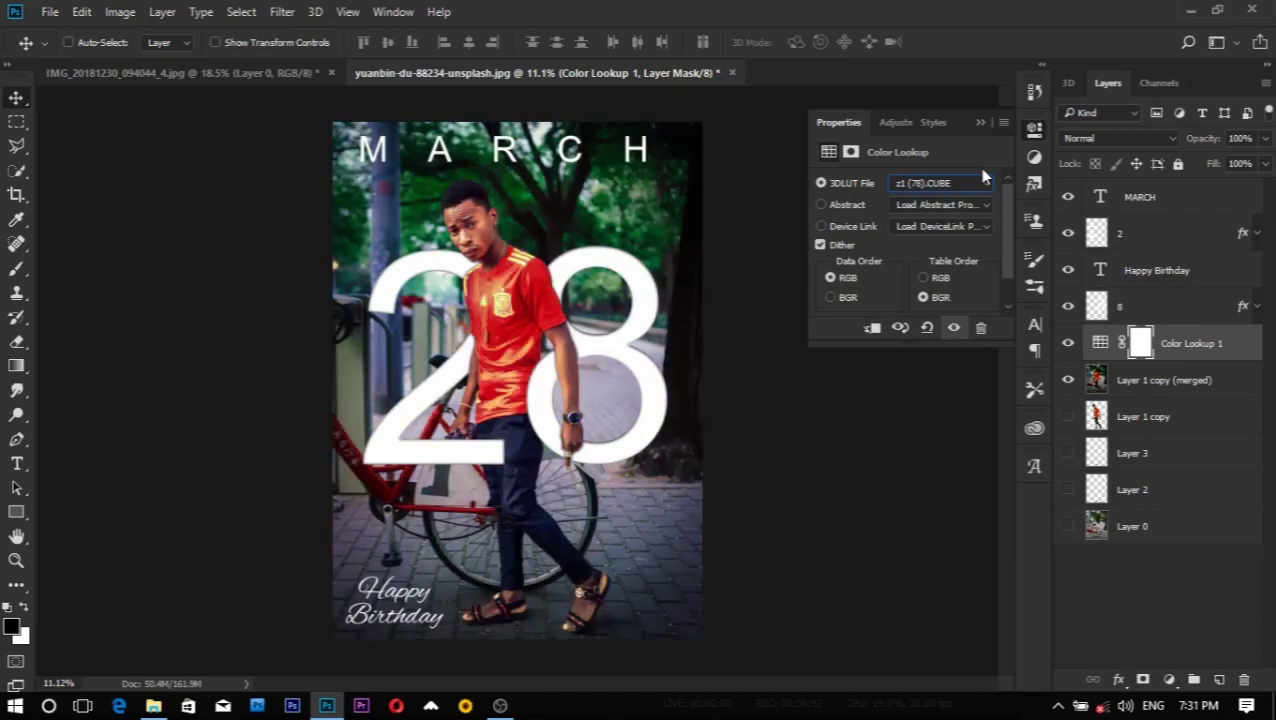
key("Down")
Step: Hide the inner shadow effect on the 2 layer
left_click(1188, 236)
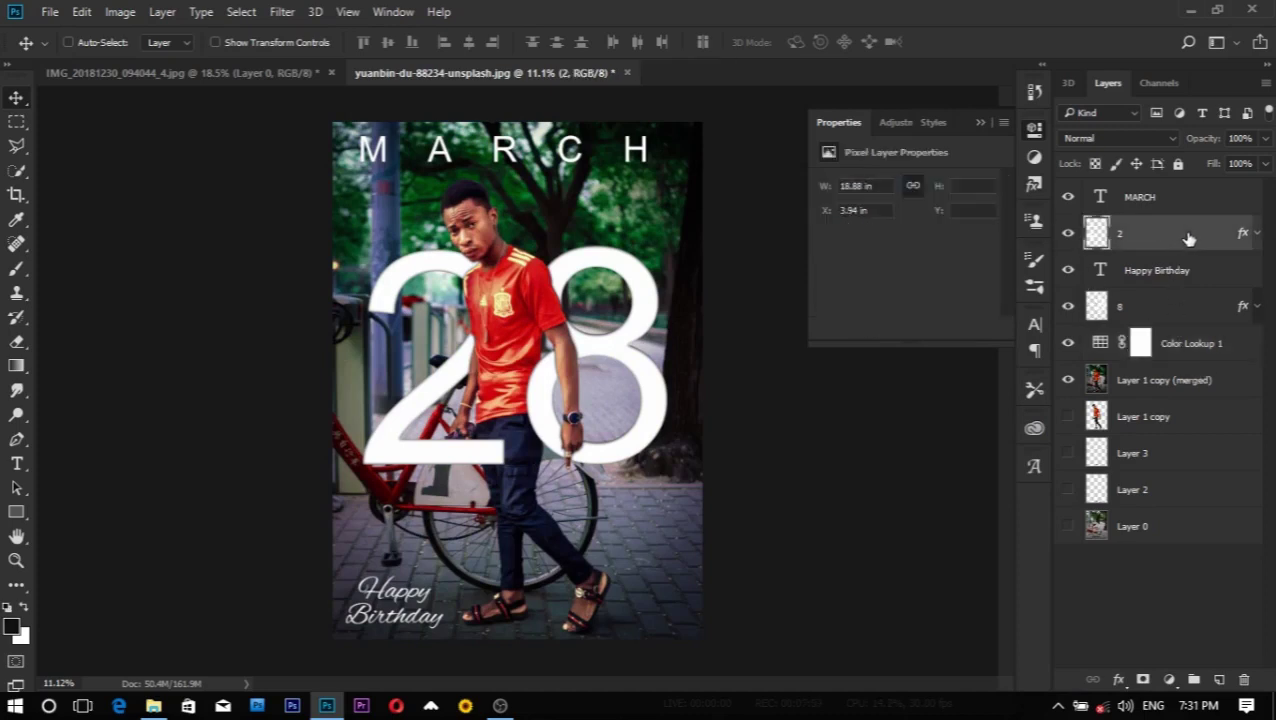
left_click(1258, 234)
left_click(1106, 261)
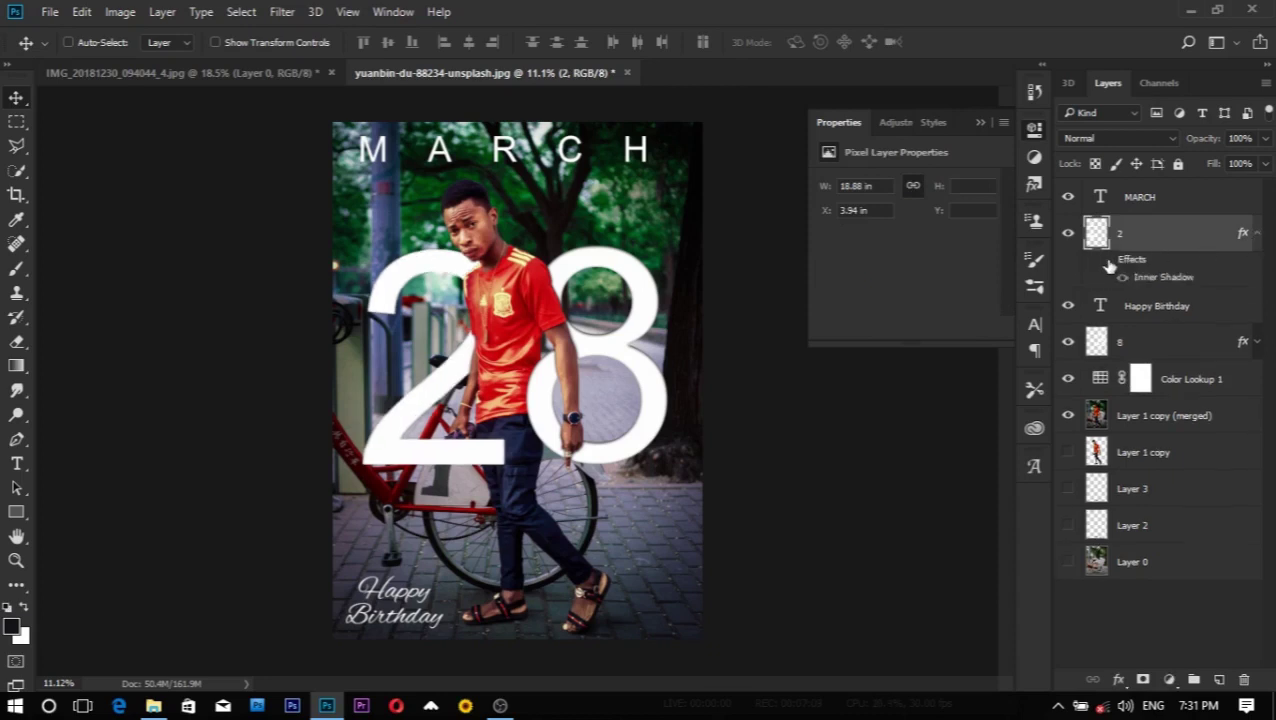
left_click(1107, 265)
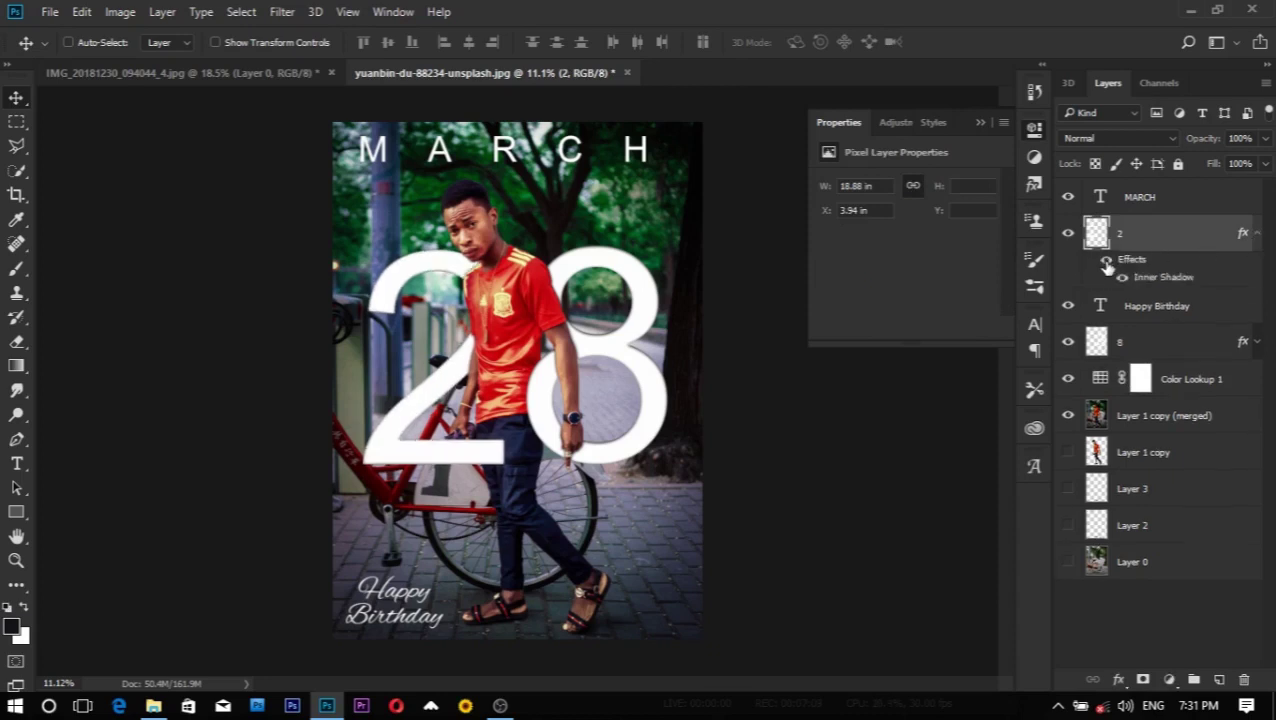
left_click(1106, 263)
left_click(1106, 263)
left_click(1106, 263)
left_click(1257, 236)
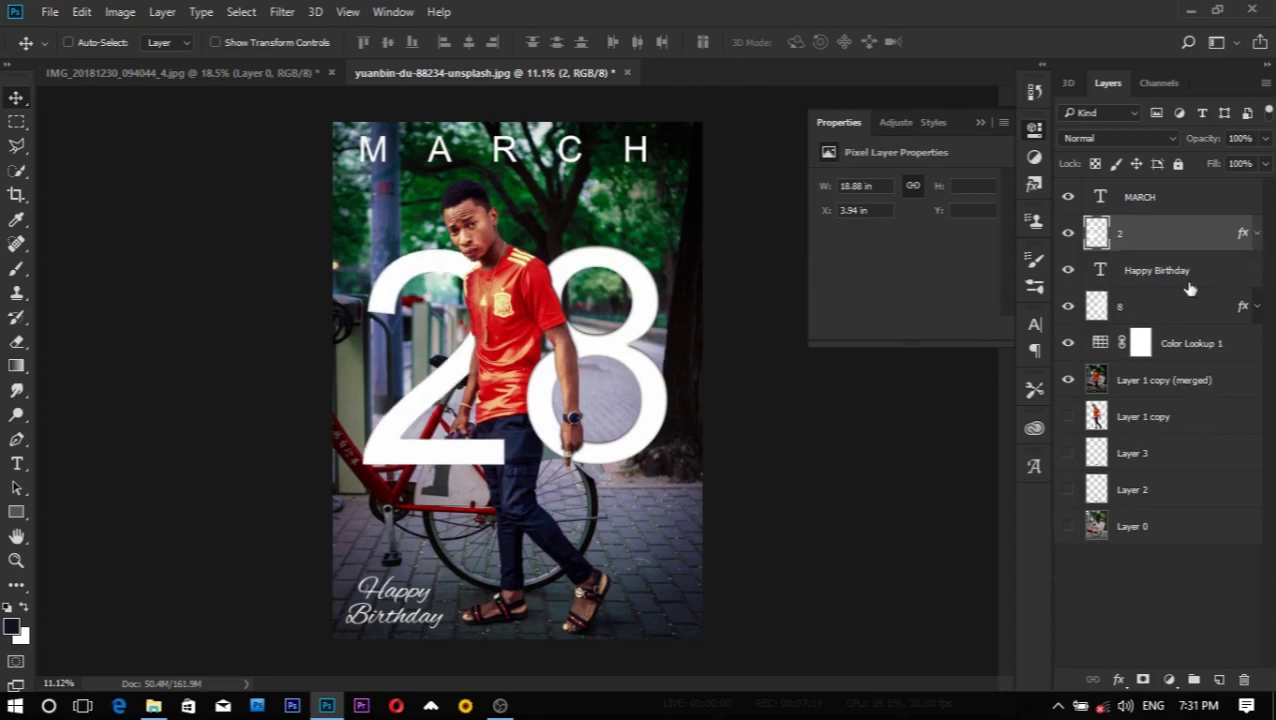
Step: Hide the inner shadow effect on the 8 layer and close the Properties panel
left_click(1257, 306)
left_click(1107, 334)
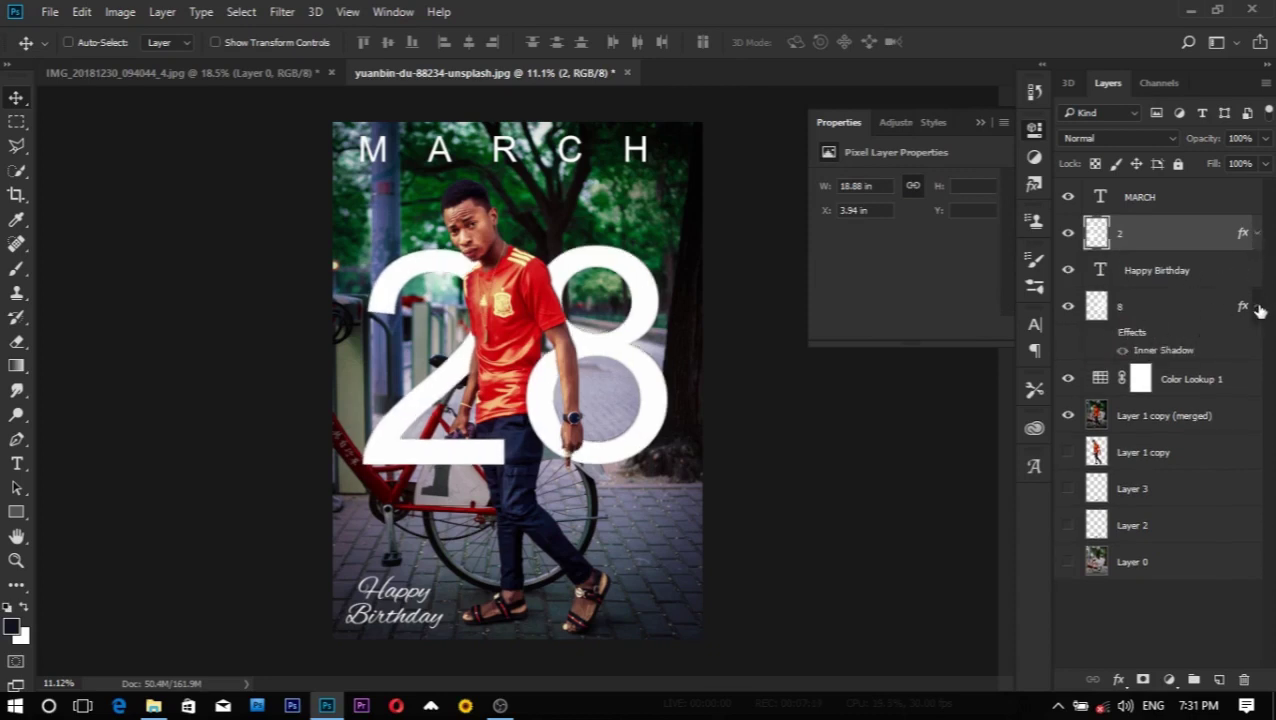
left_click(1257, 308)
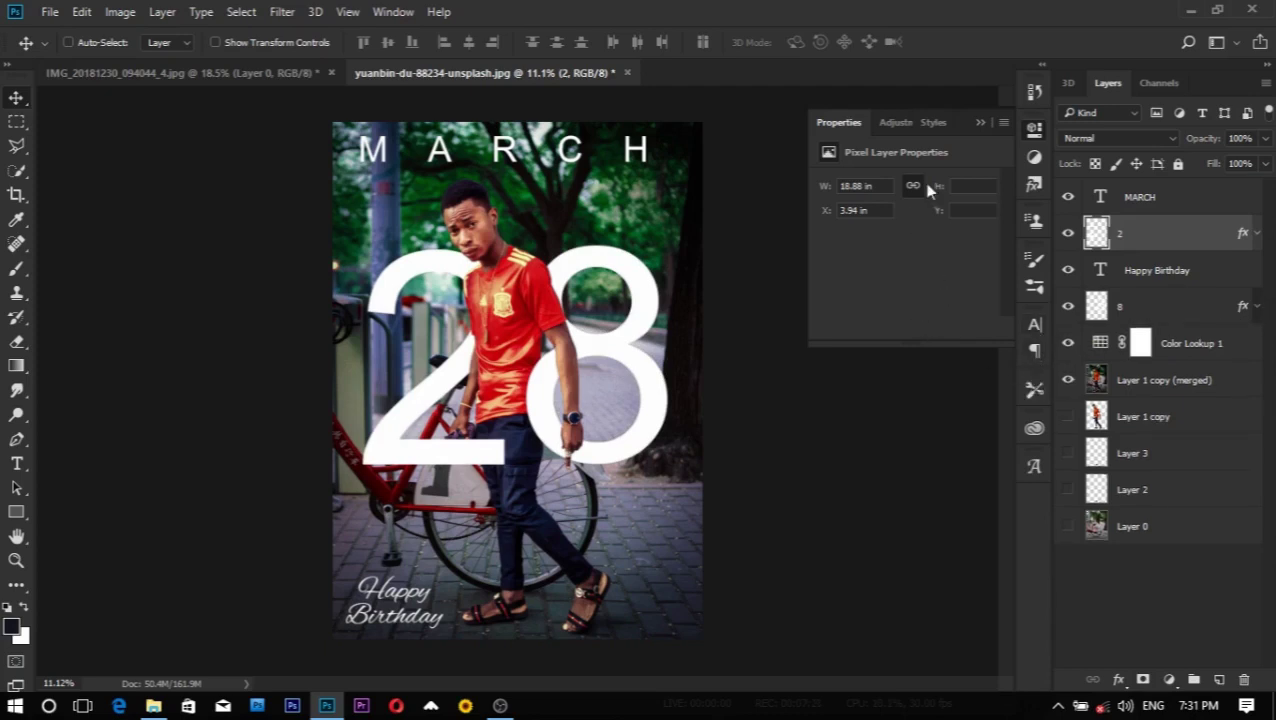
left_click(980, 123)
scroll(621, 421, "down", 3)
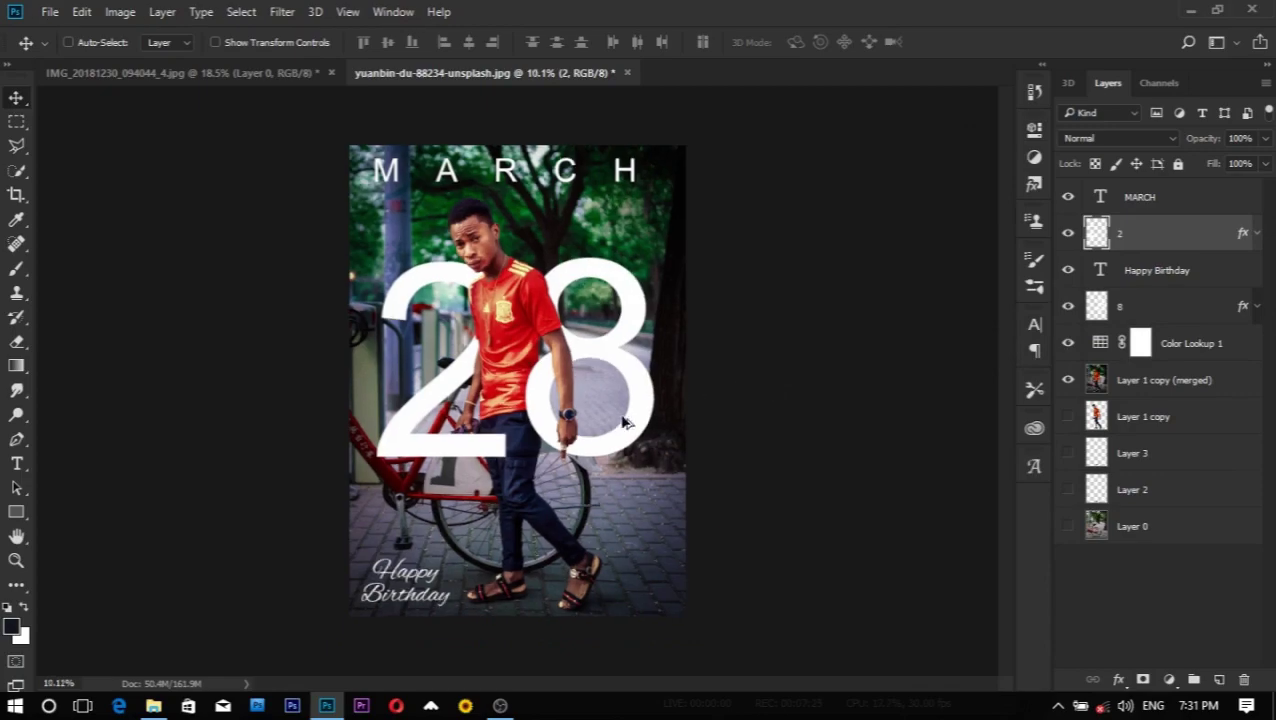